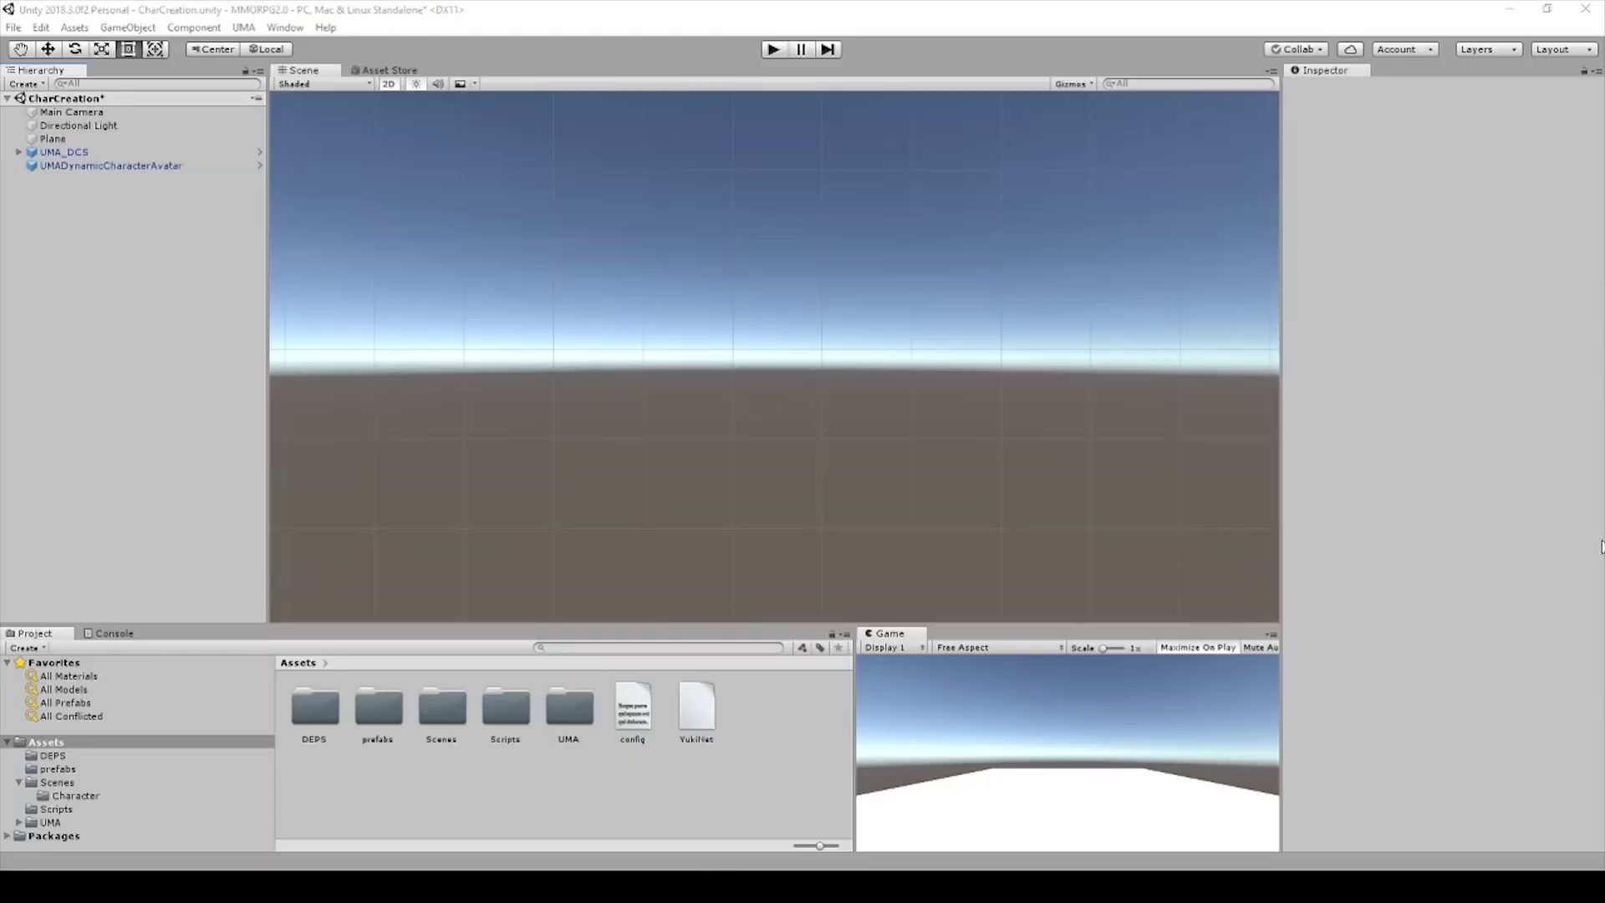
Create a UI Canvas with an EventSystem in the CharCreation scene.
right_click(99, 249)
mouse_move(127, 542)
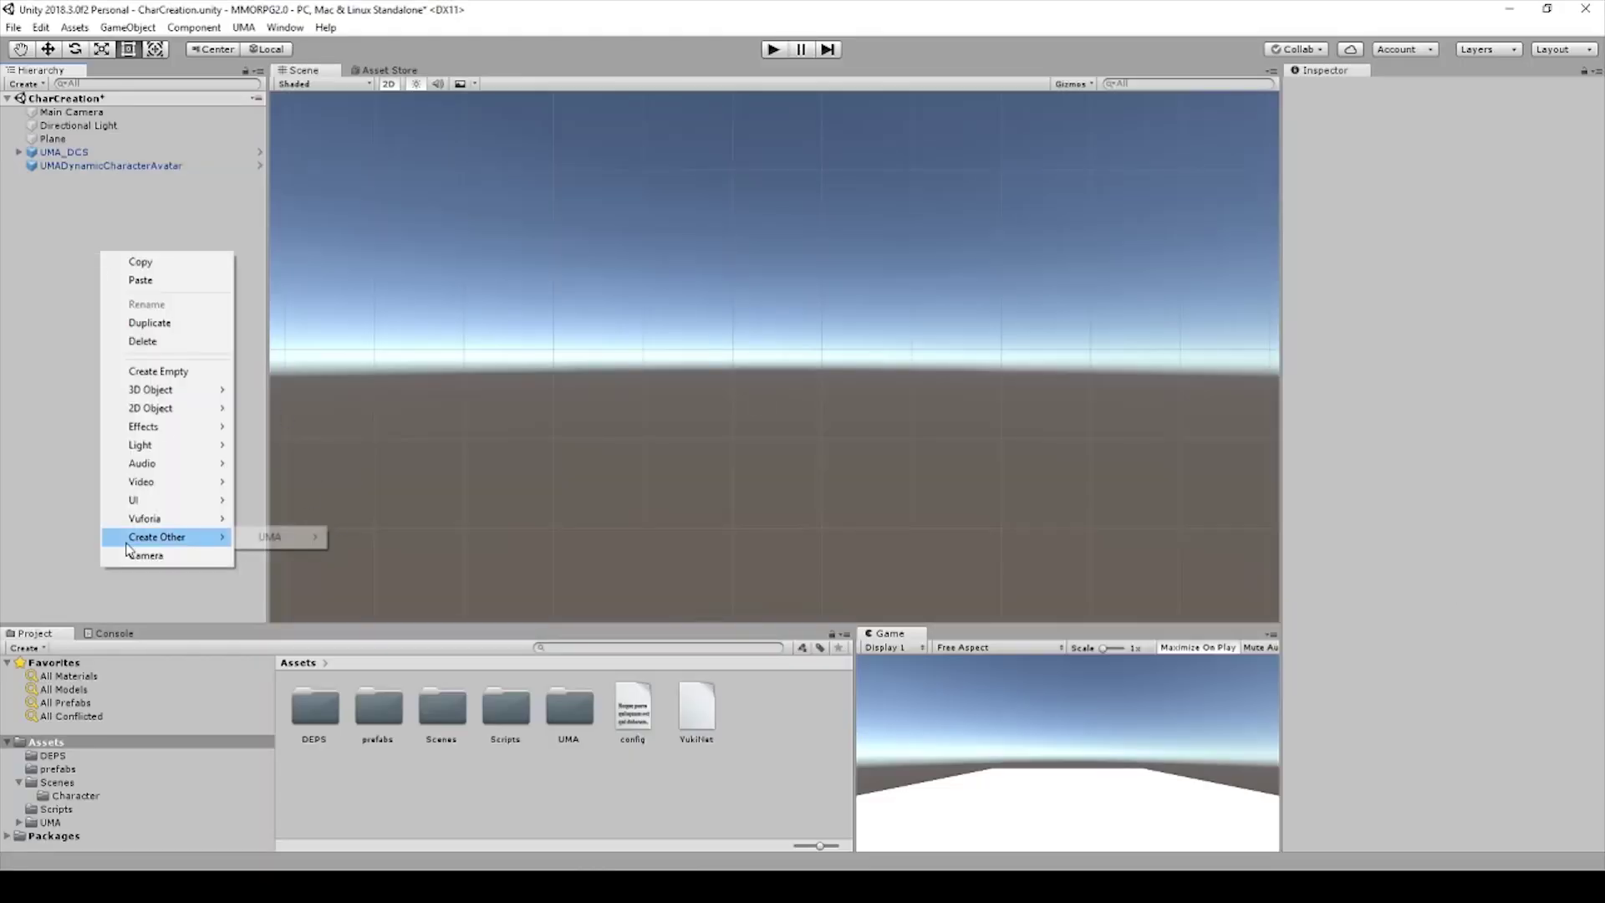
mouse_move(163, 502)
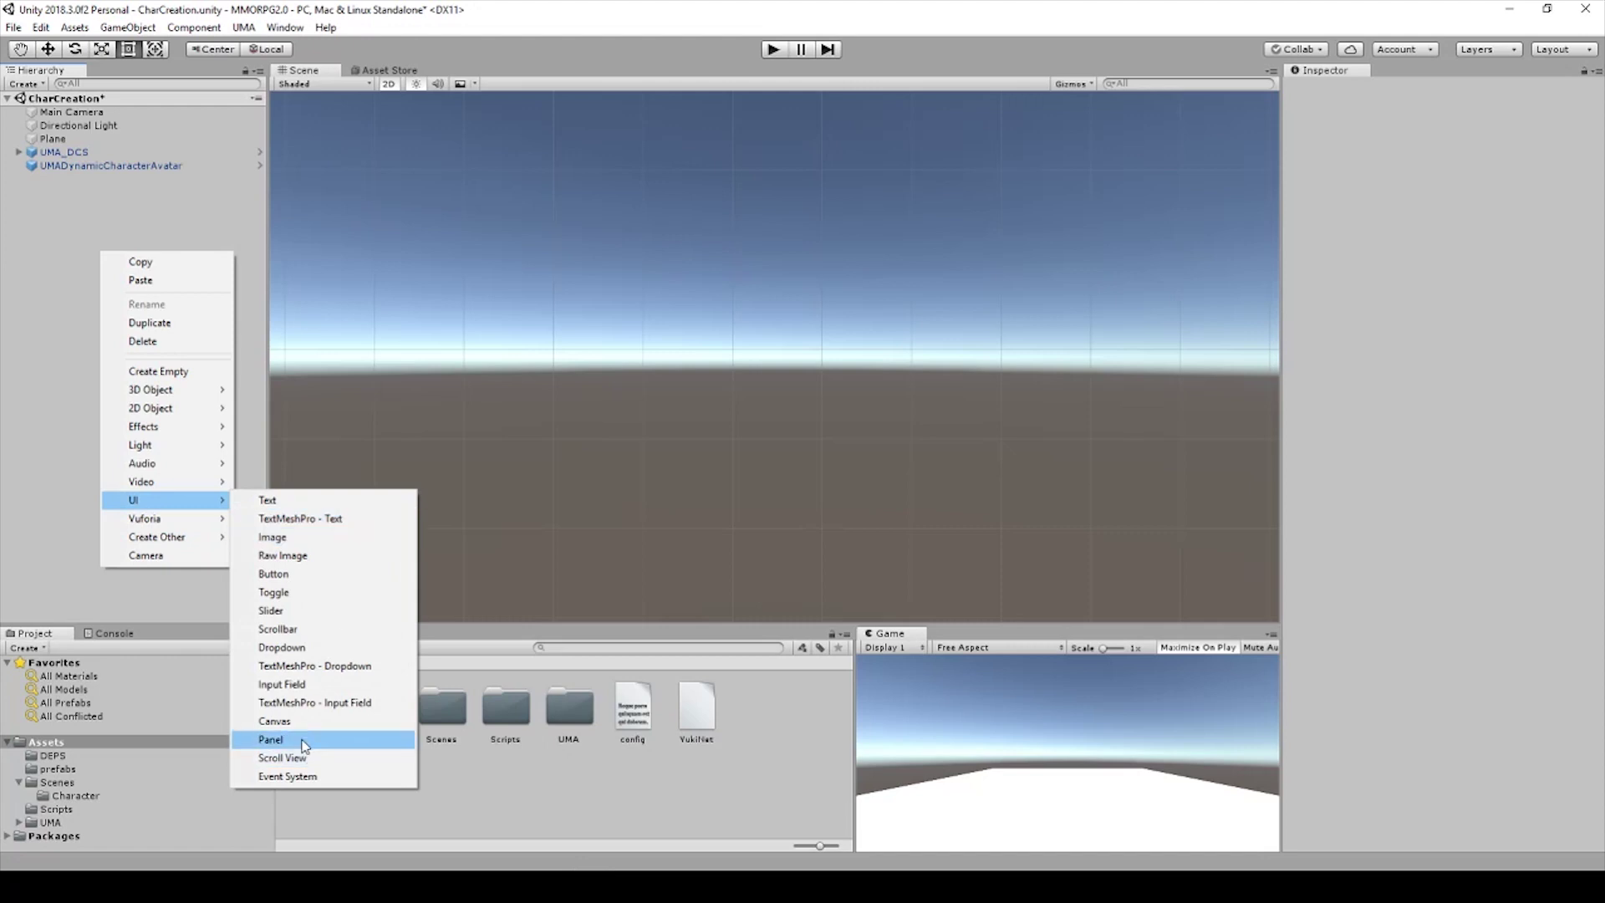
click(289, 721)
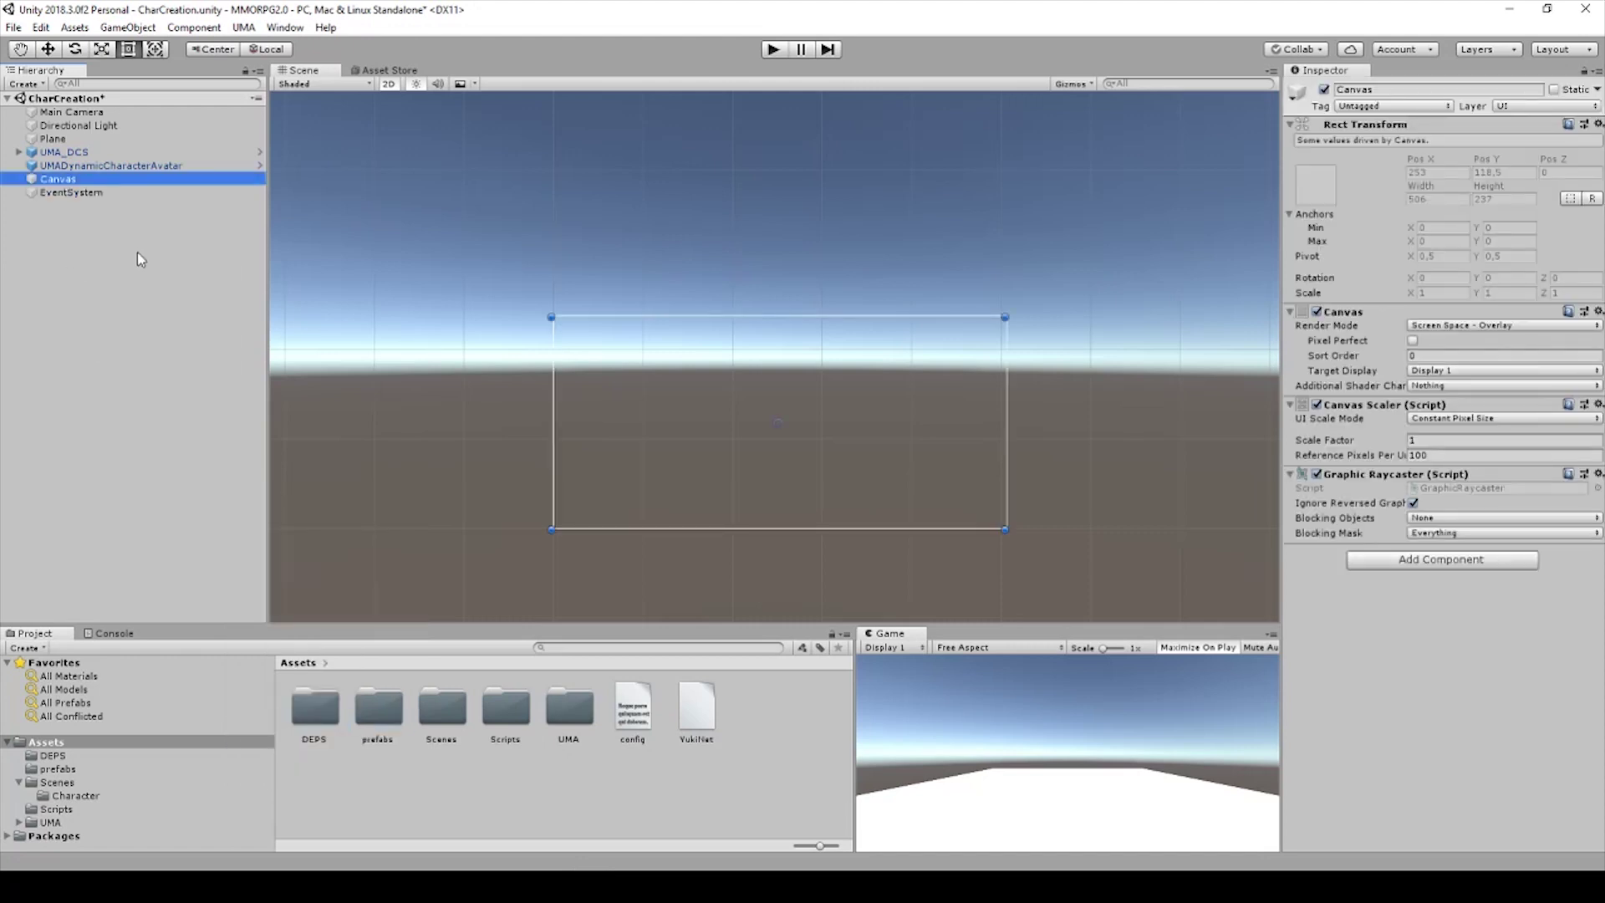
Add a UI Panel as a child of the Canvas and keep the Scene view in 2D.
right_click(57, 179)
mouse_move(157, 435)
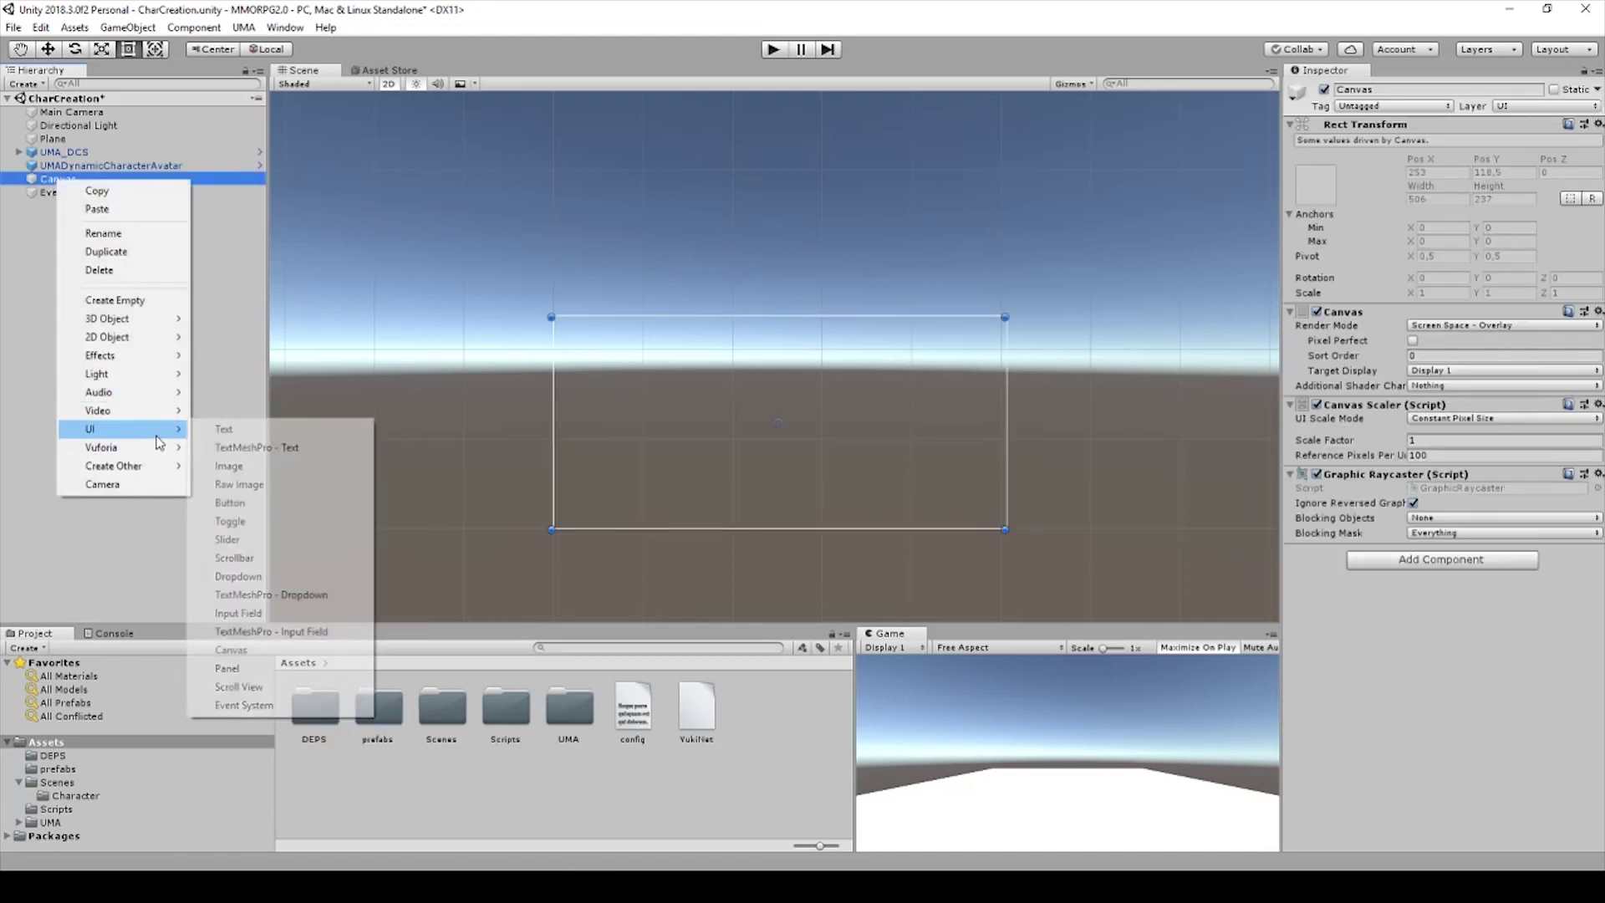
click(243, 668)
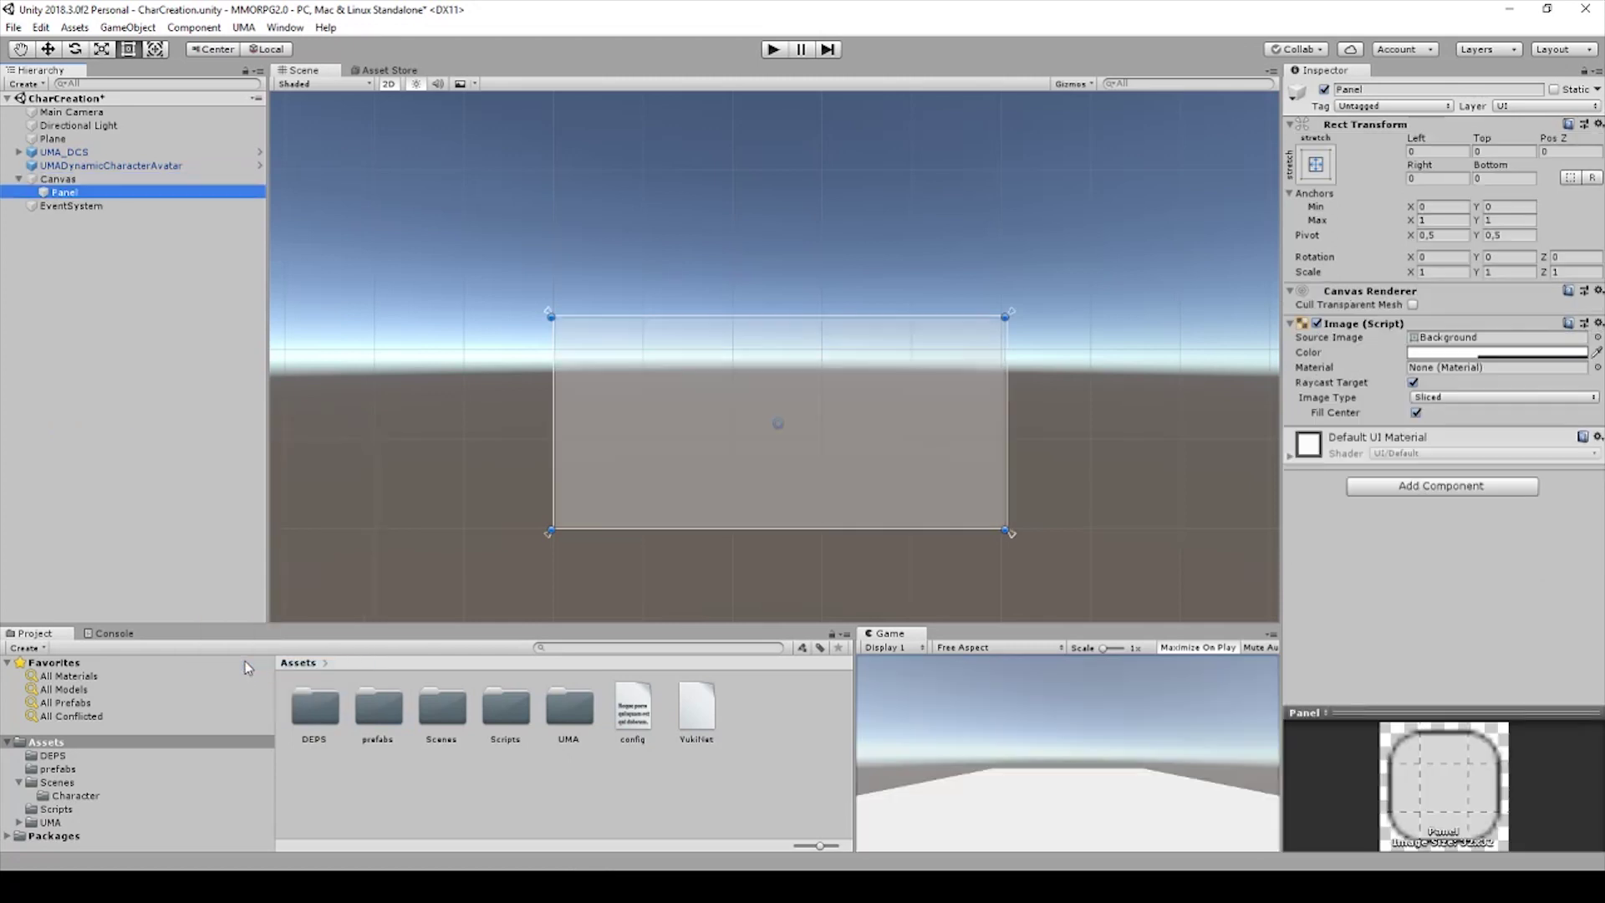
click(388, 84)
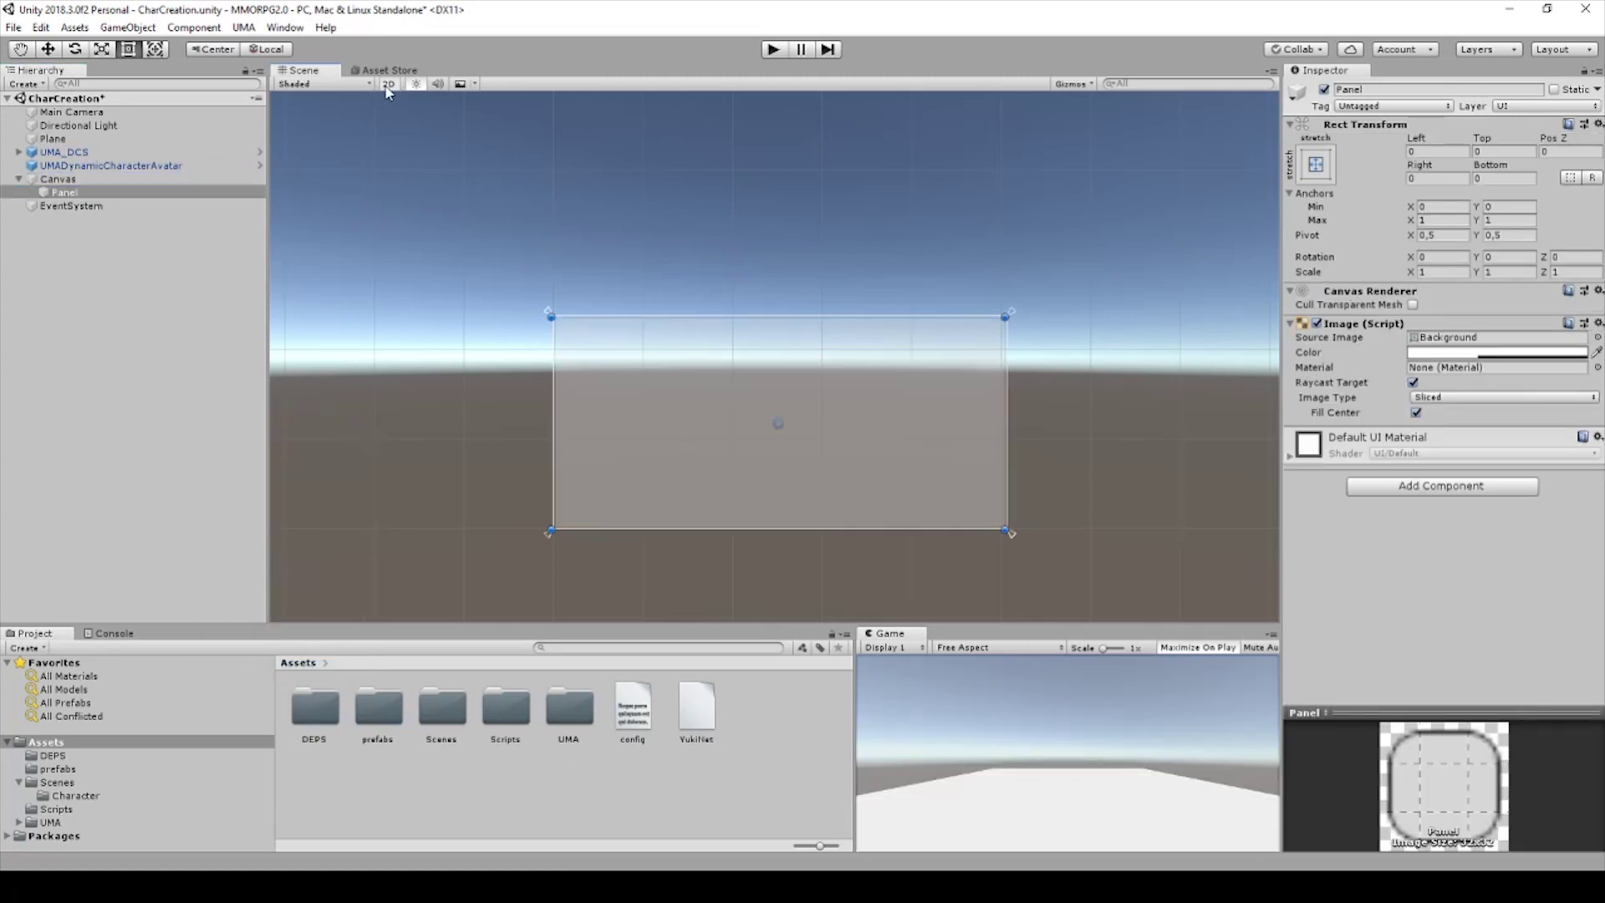
click(388, 85)
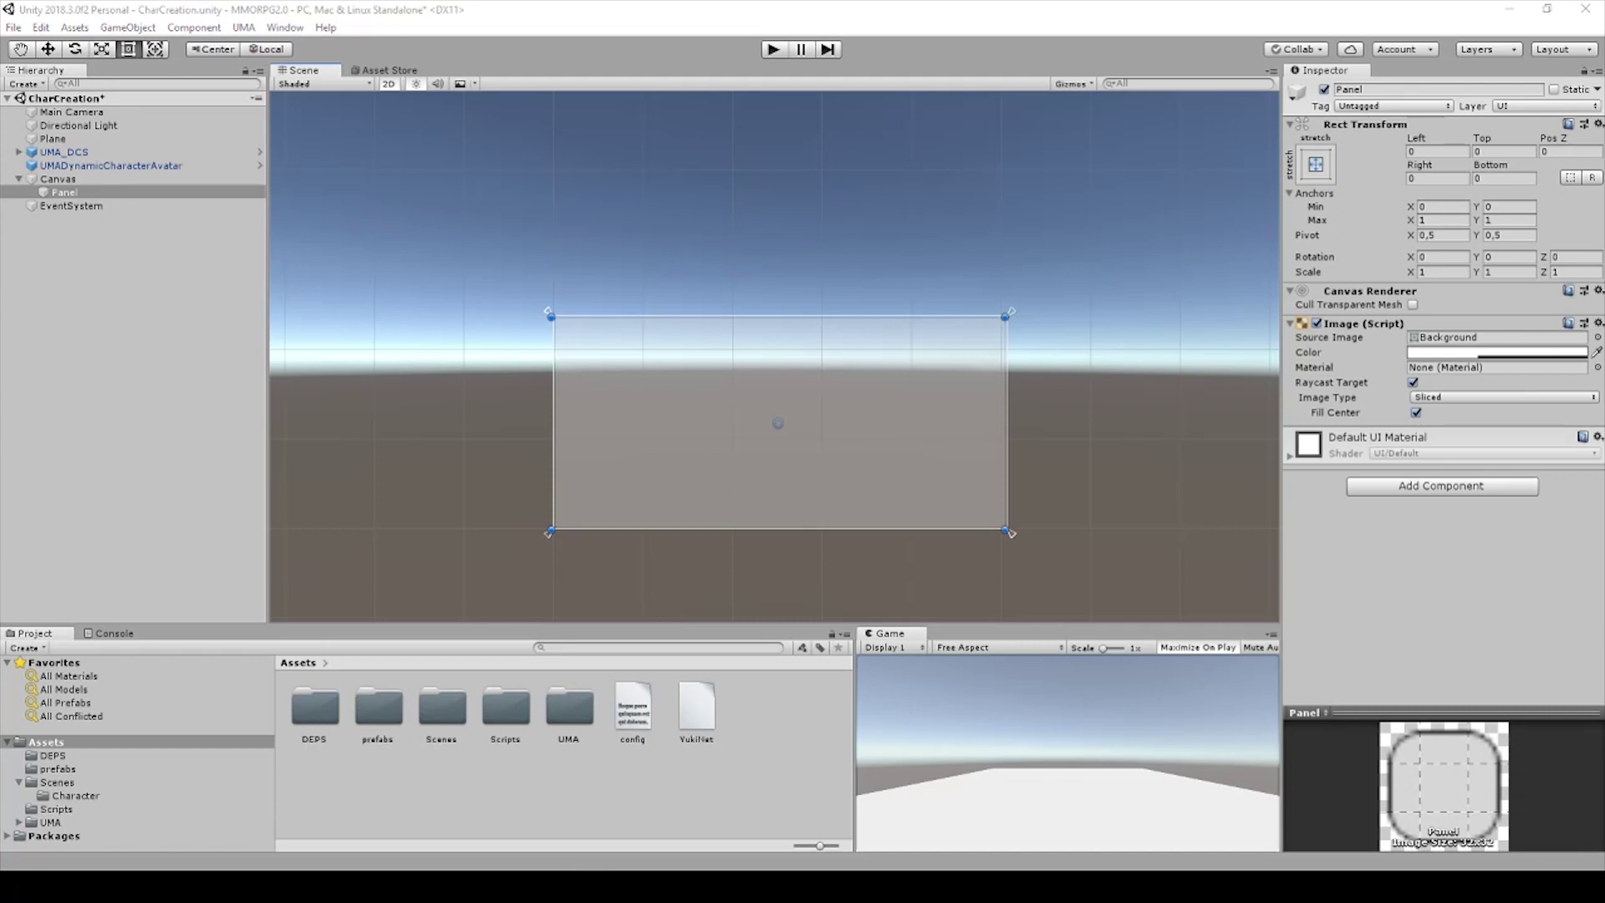
Add a Vertical Layout Group component to the Panel.
click(1441, 486)
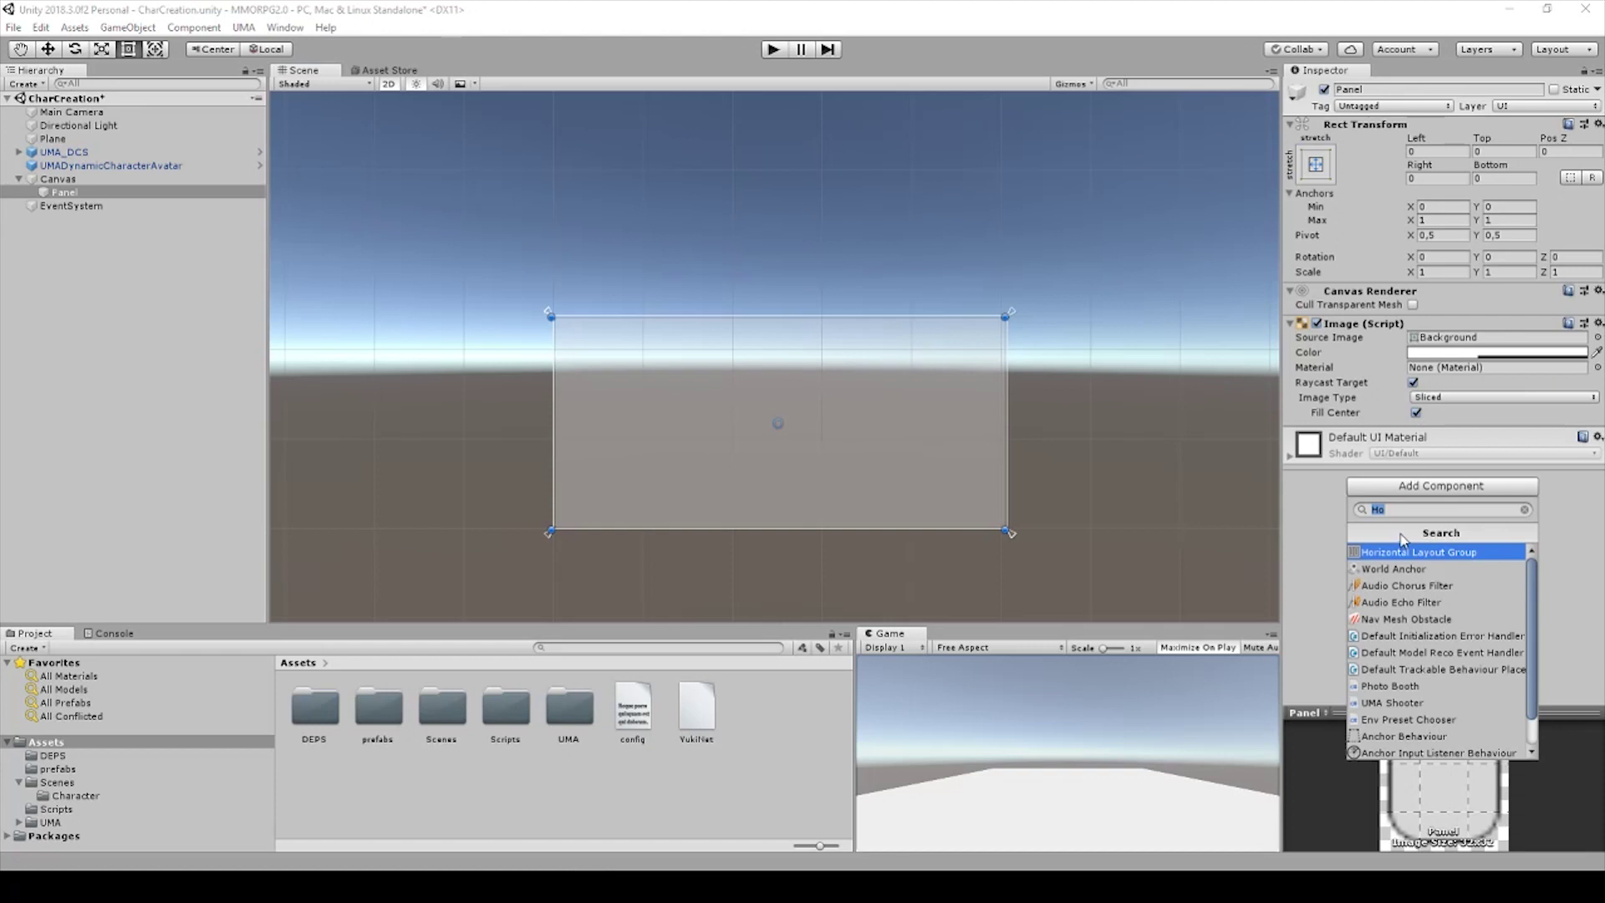
text(verticl)
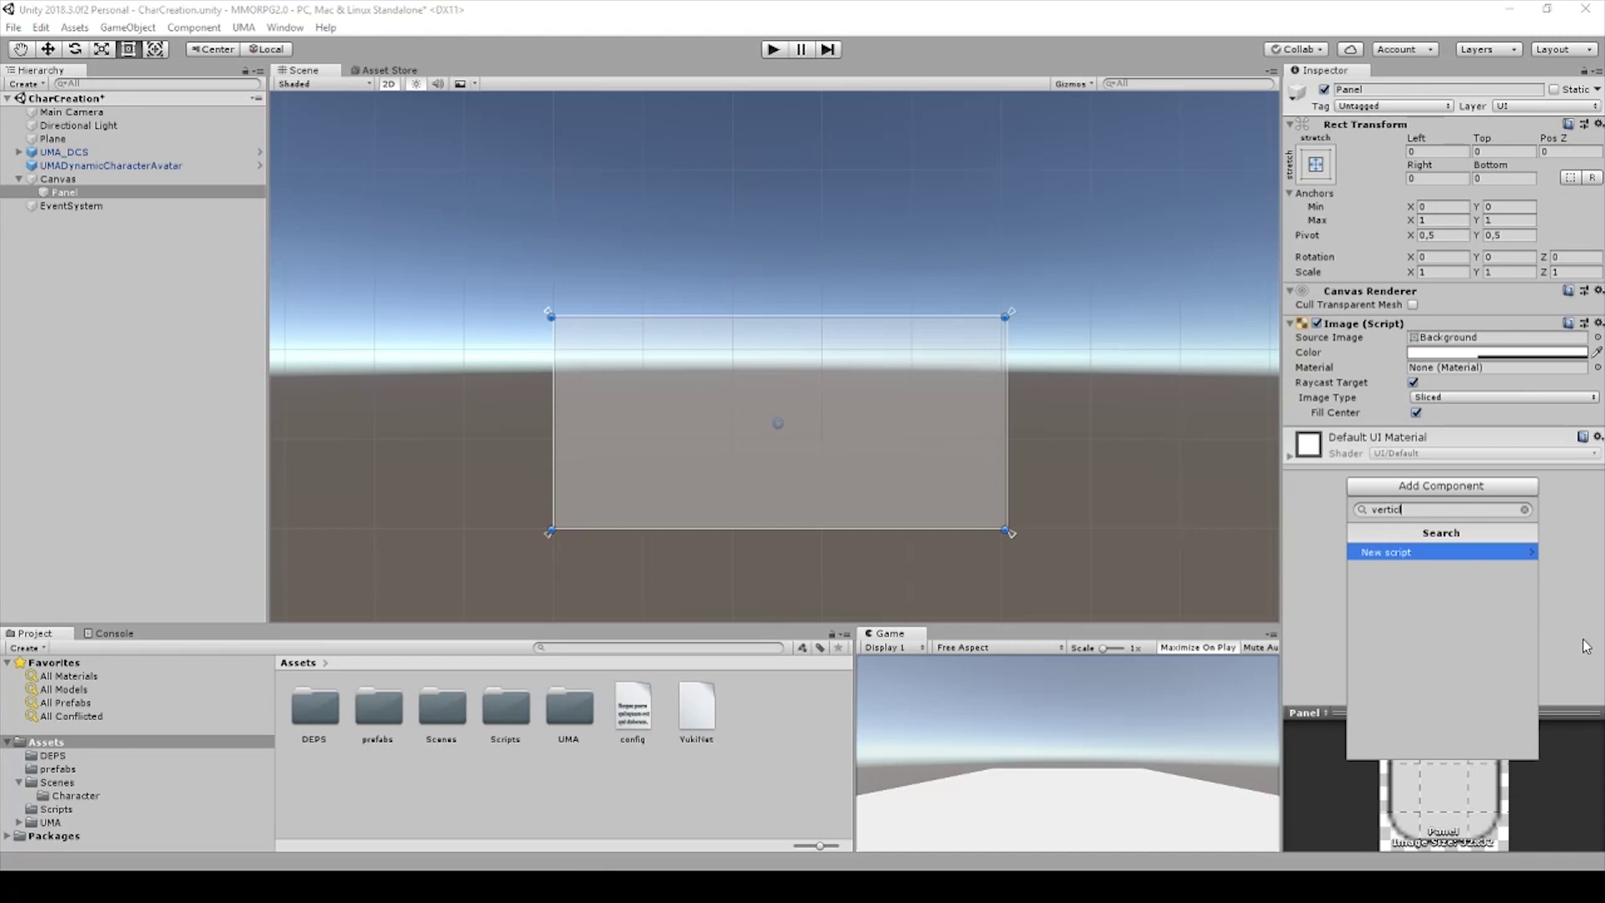
key(BackSpace)
text(al)
click(1447, 553)
Set all four Padding values and the Spacing of the layout group to 10.
click(1496, 447)
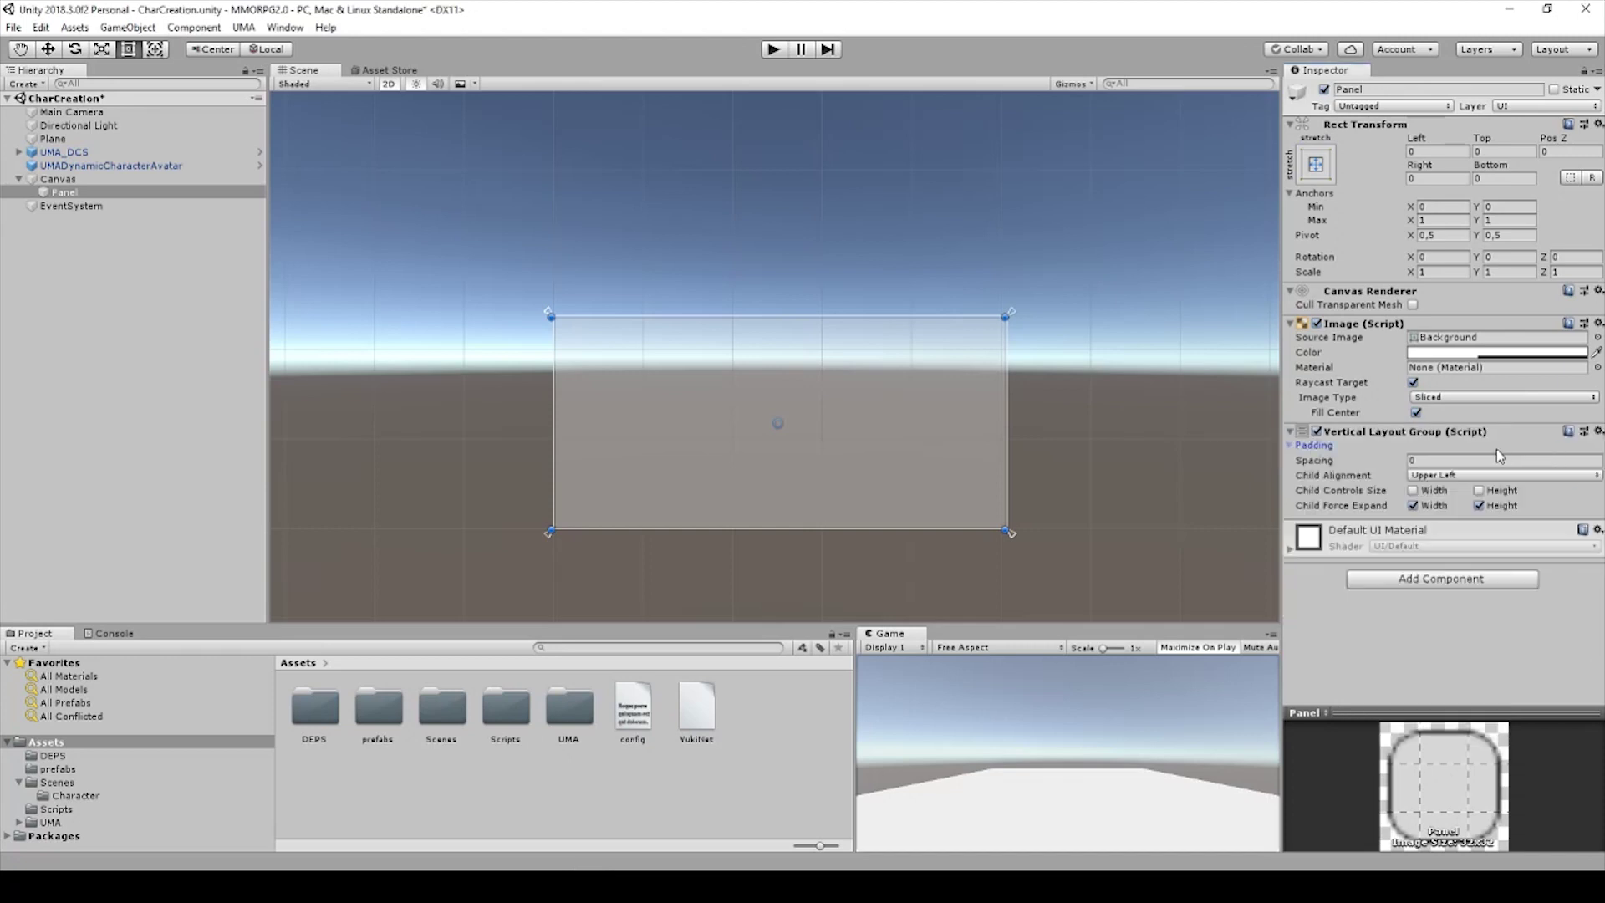
click(1325, 448)
click(1421, 460)
text(1)
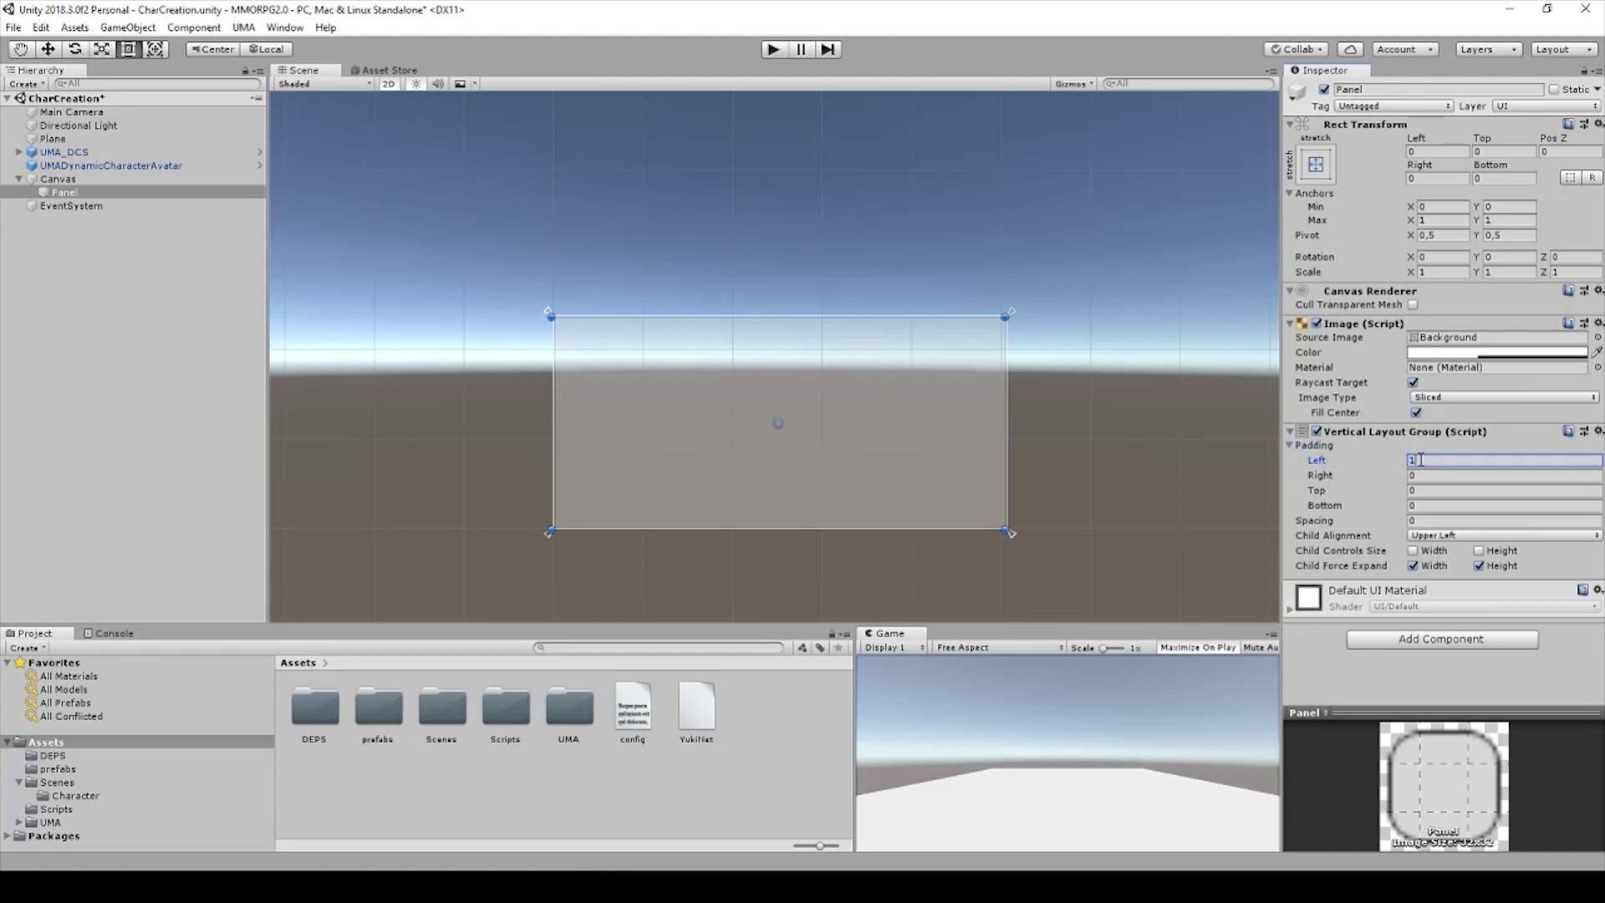
text(0)
key(Tab)
text(10)
key(Tab)
text(10)
key(Tab)
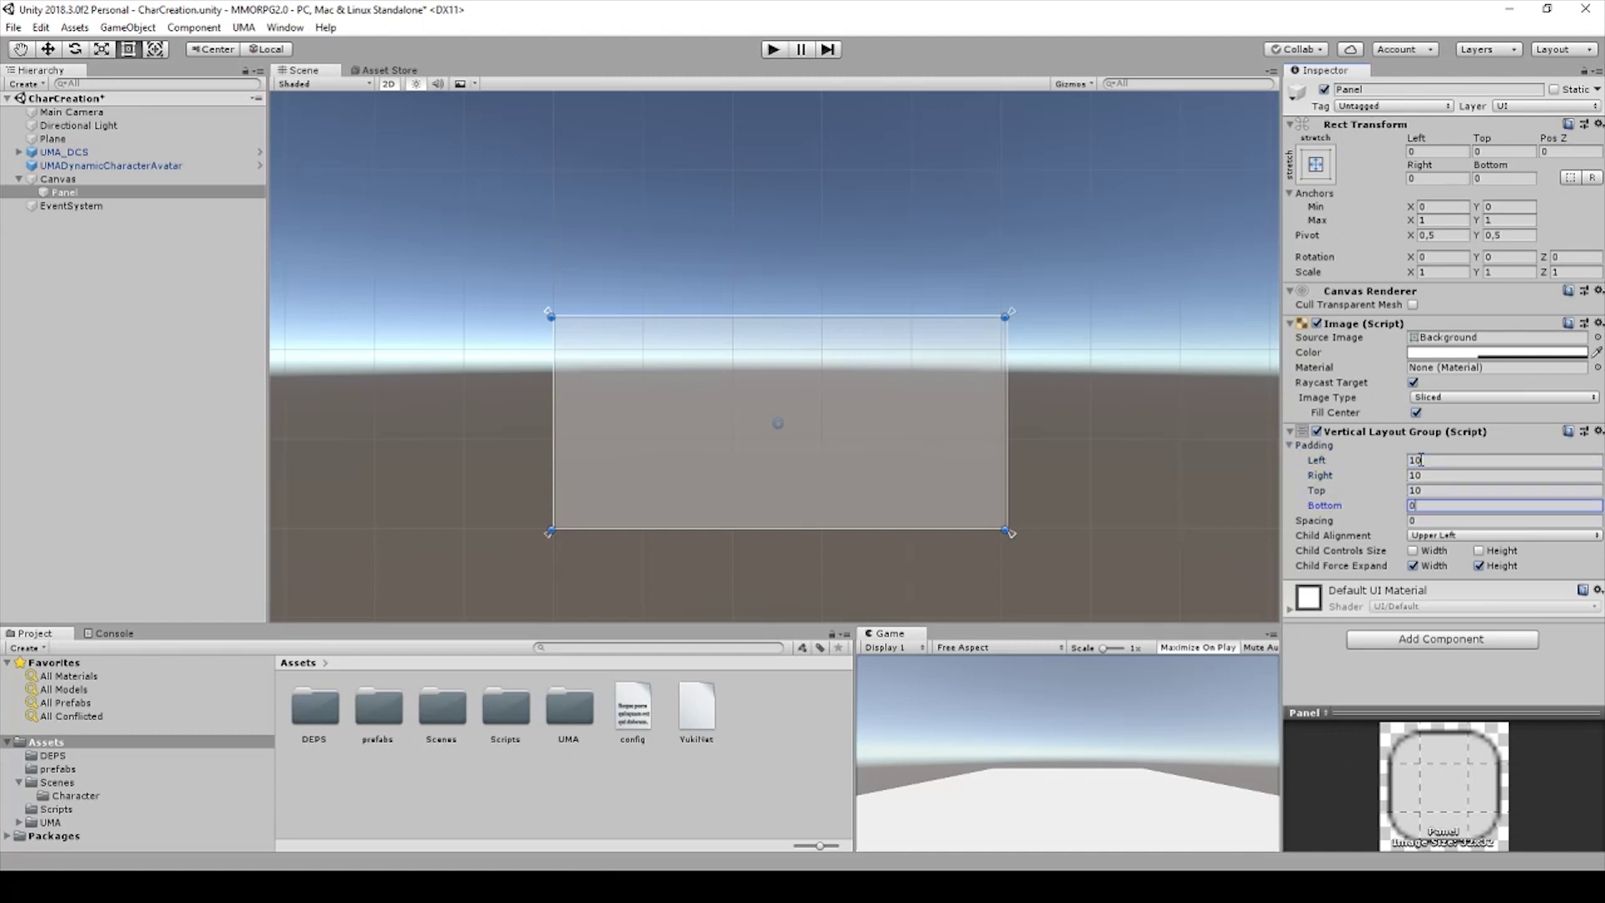
text(10)
key(Tab)
text(10)
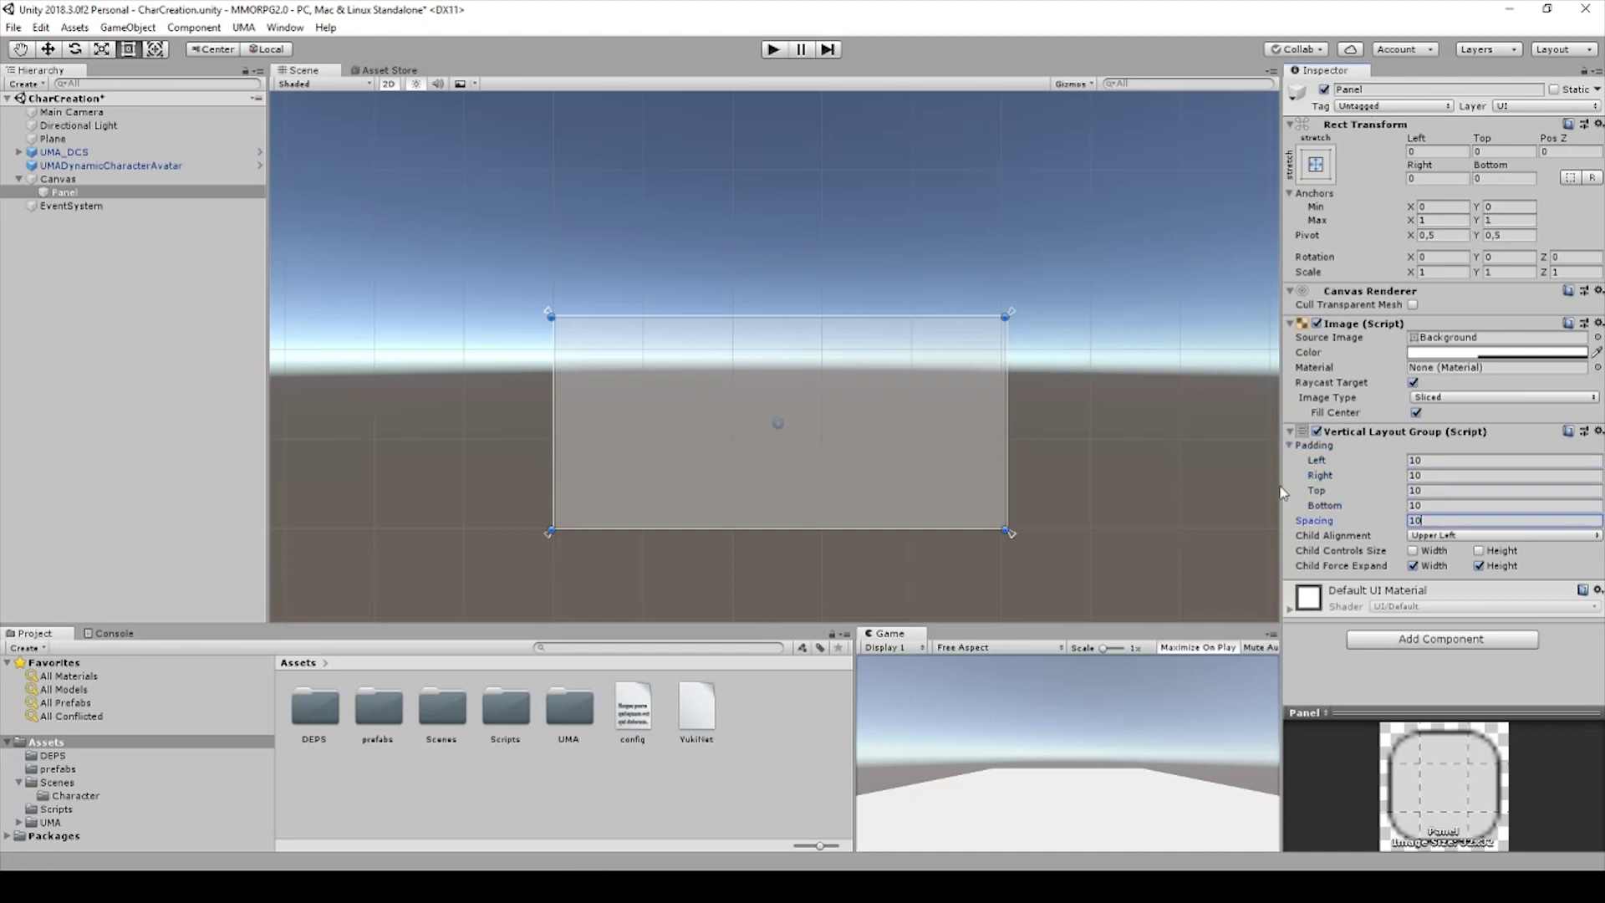
Enable Control Child Size Width and save the scene.
click(1413, 550)
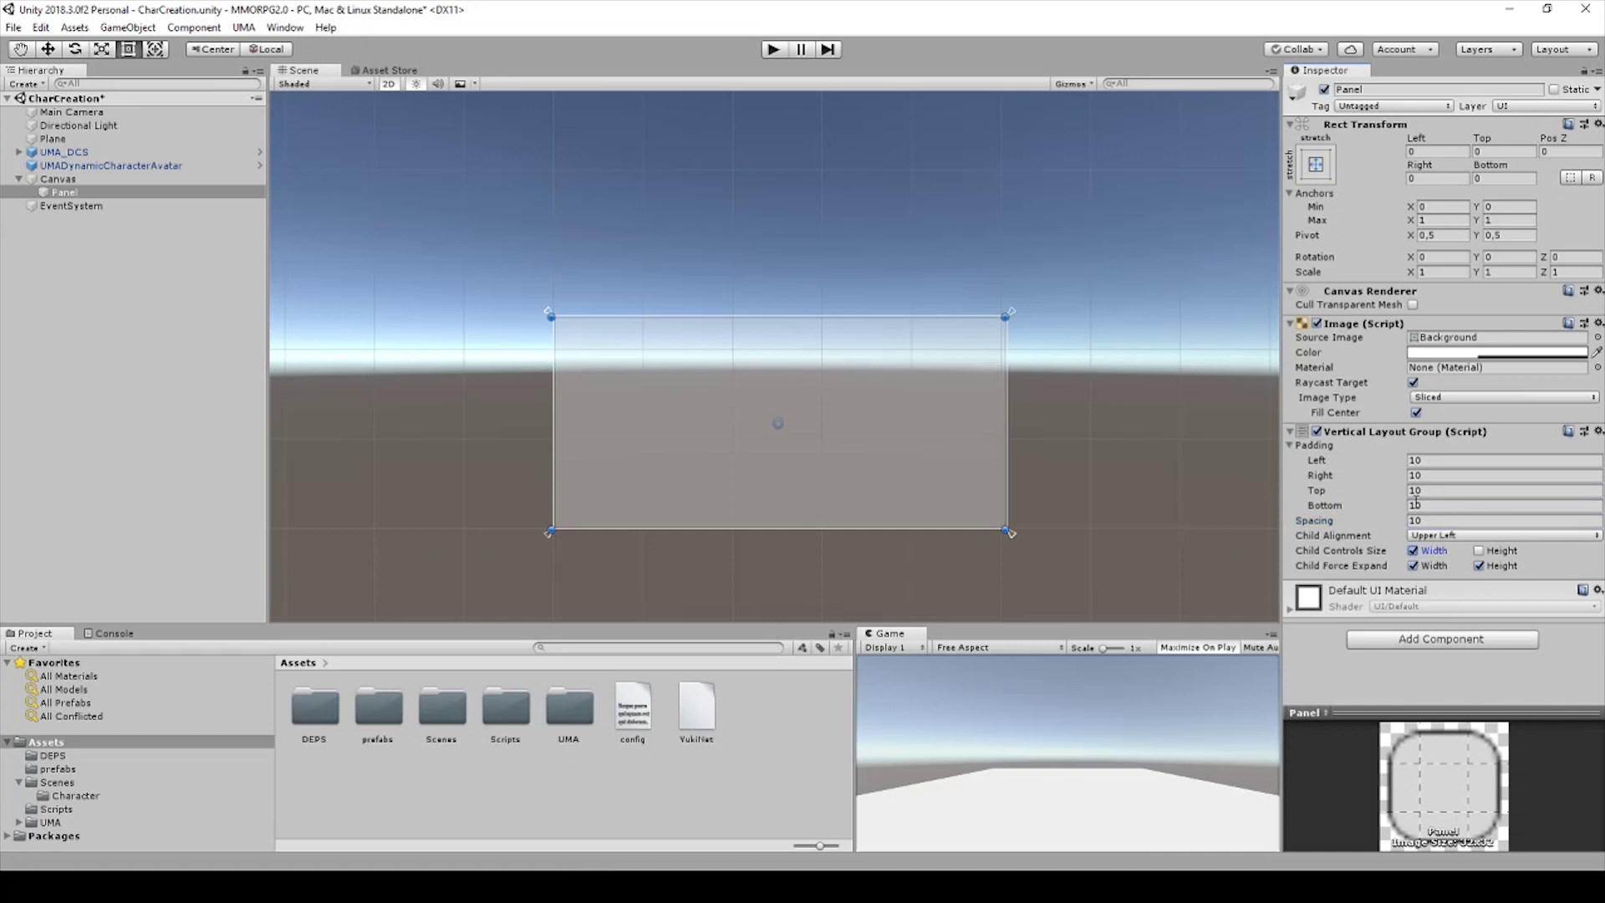
click(1479, 565)
click(1452, 491)
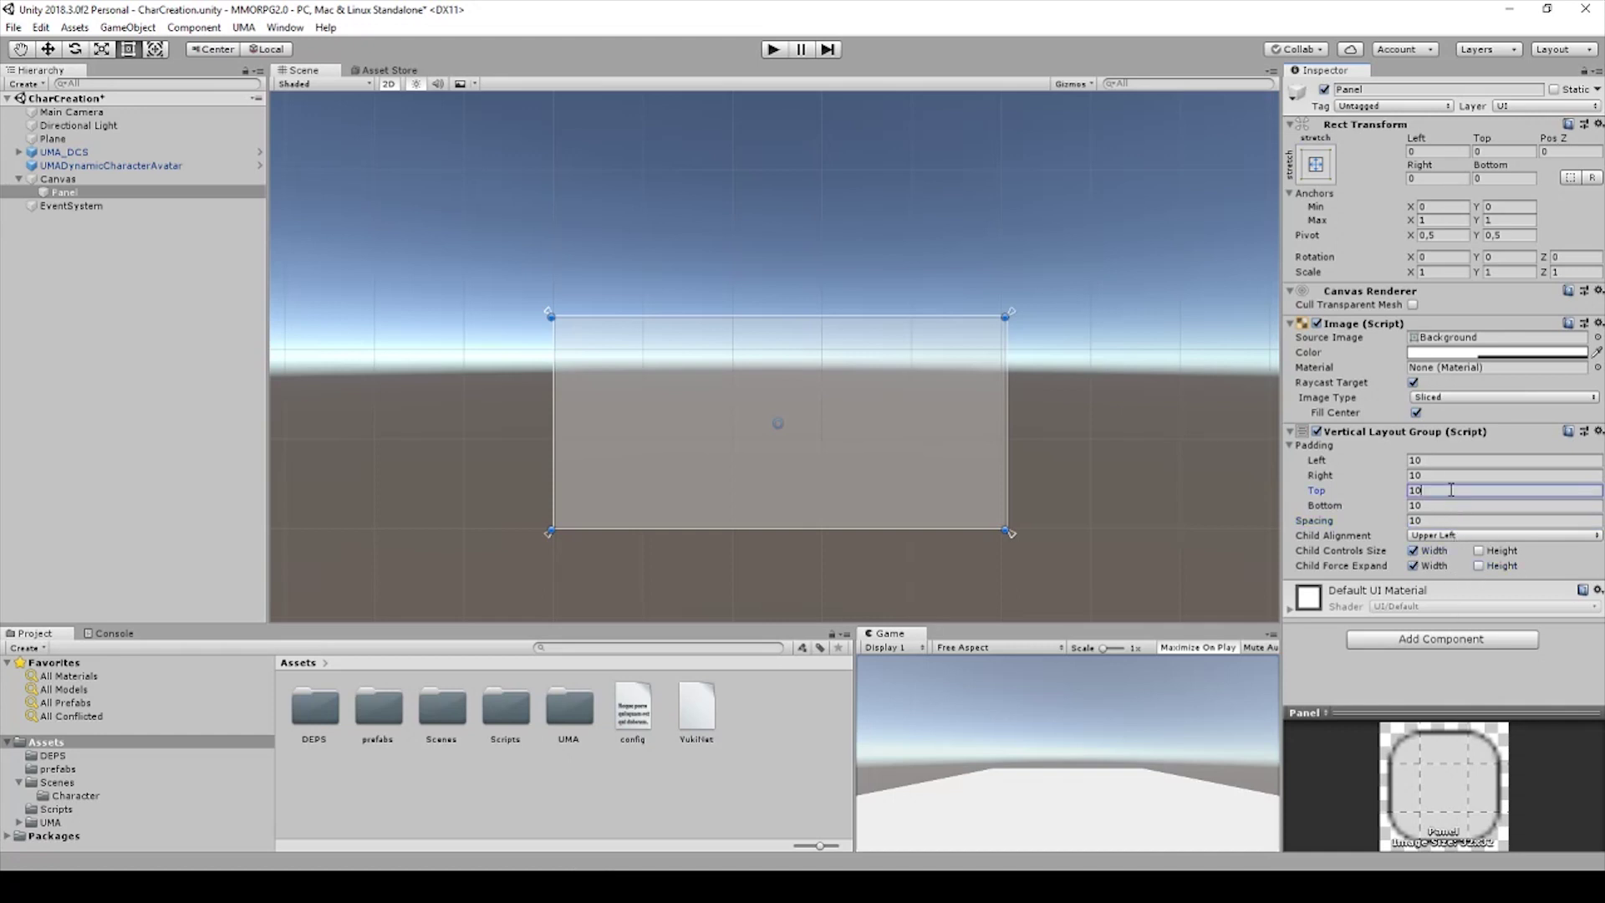
key(ctrl+s)
Anchor the Panel with the middle-left anchor preset.
click(67, 194)
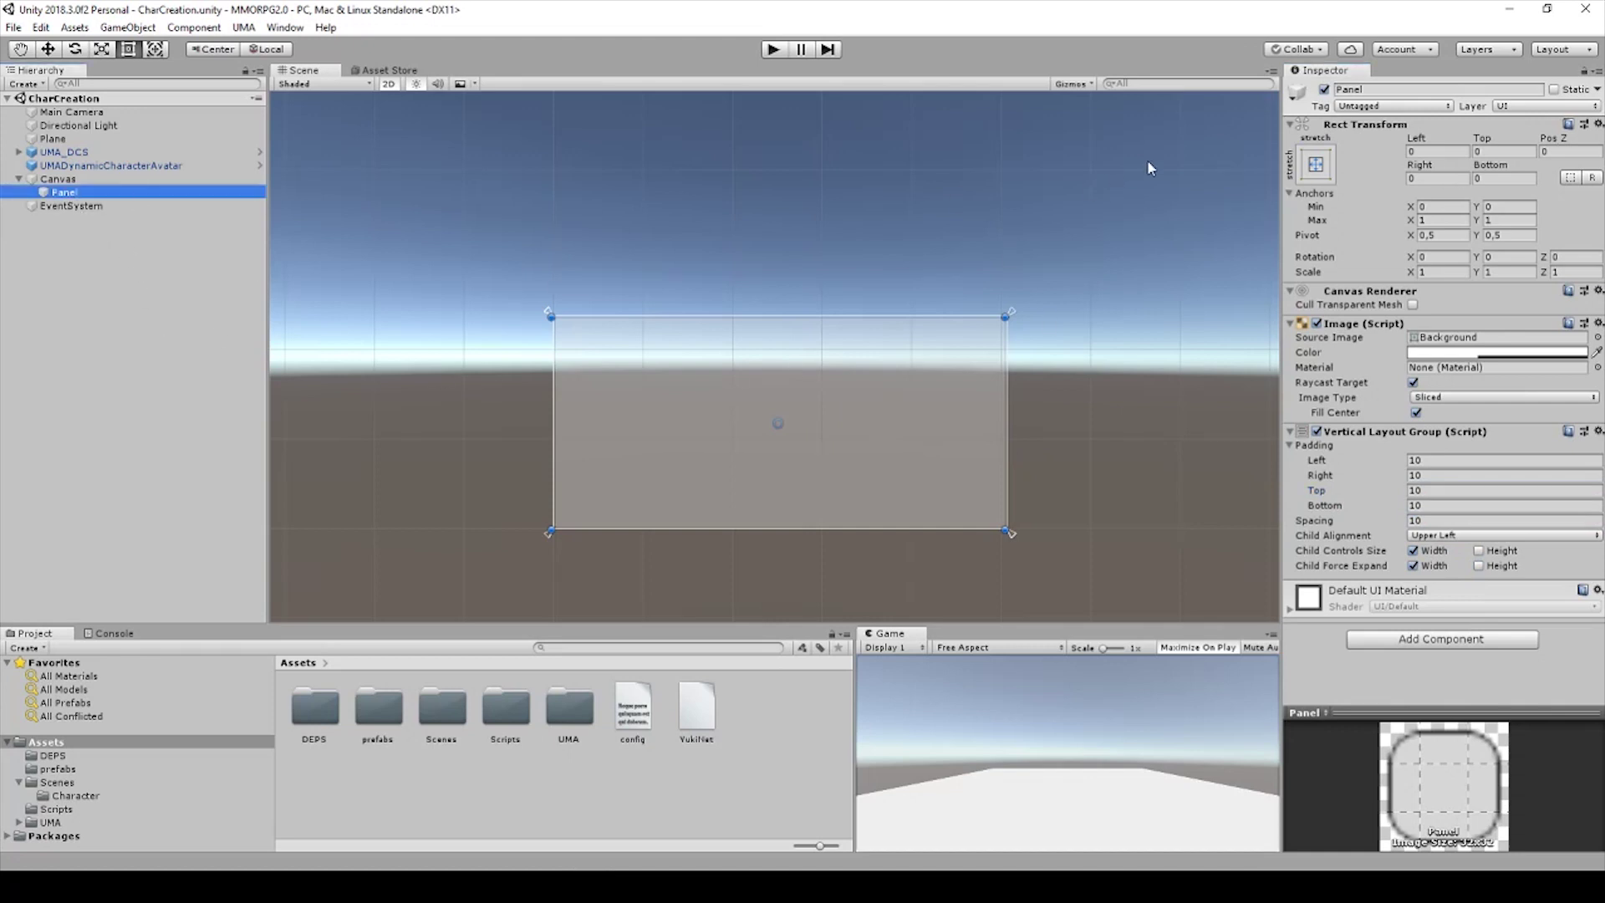
click(1318, 167)
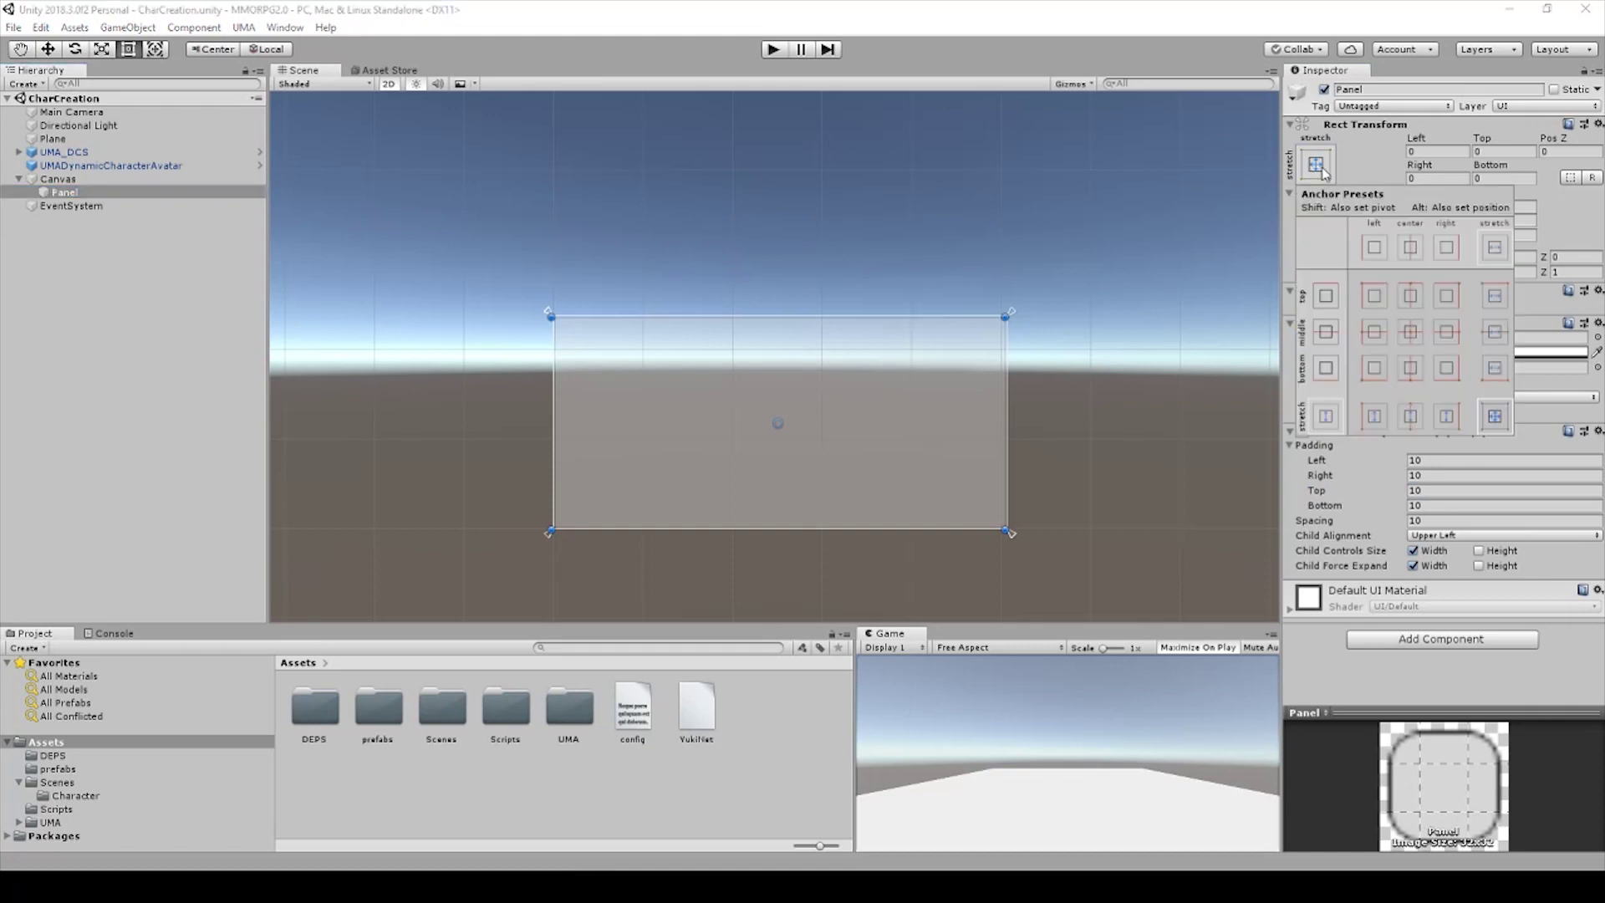
click(1373, 332)
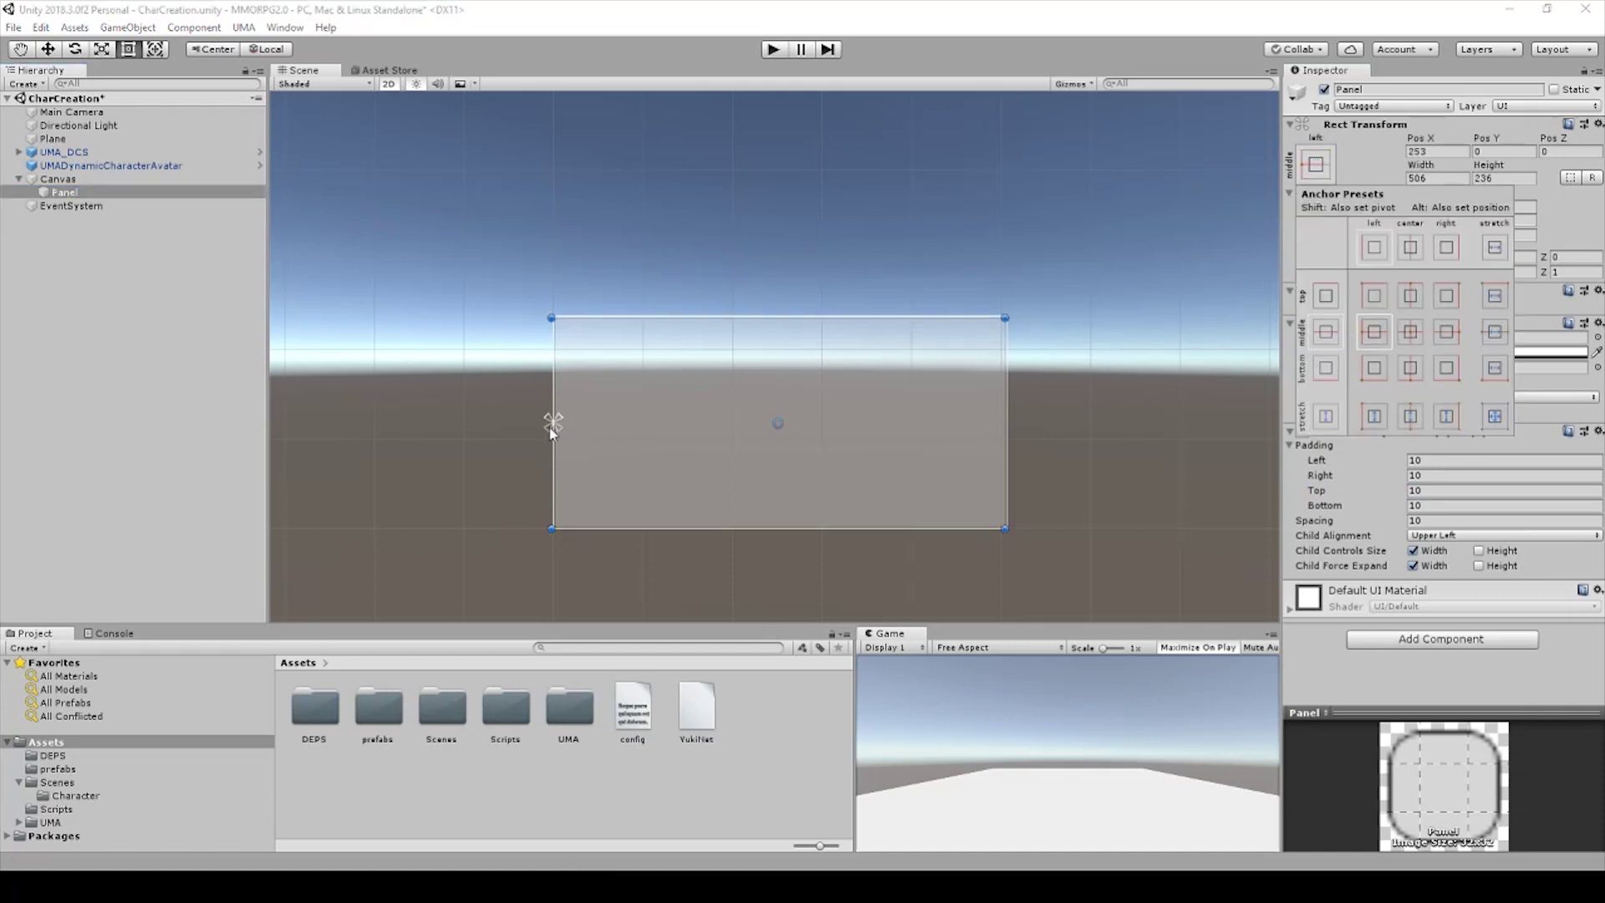
Resize the Panel to Width 327 and Height 465.
click(1444, 154)
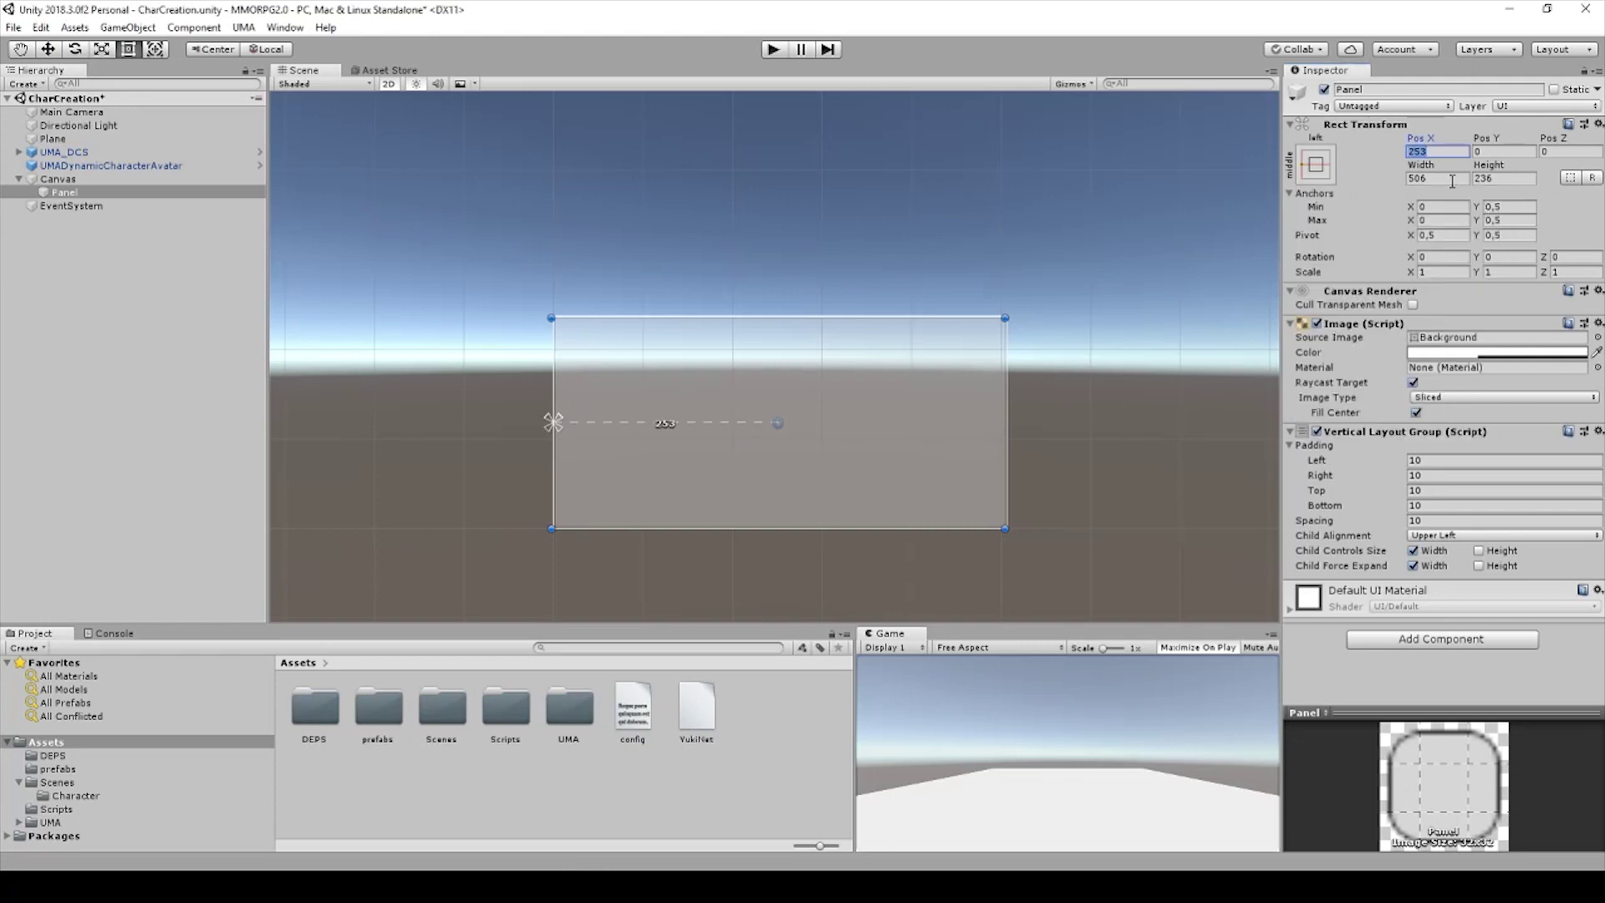
key(Tab)
text(327)
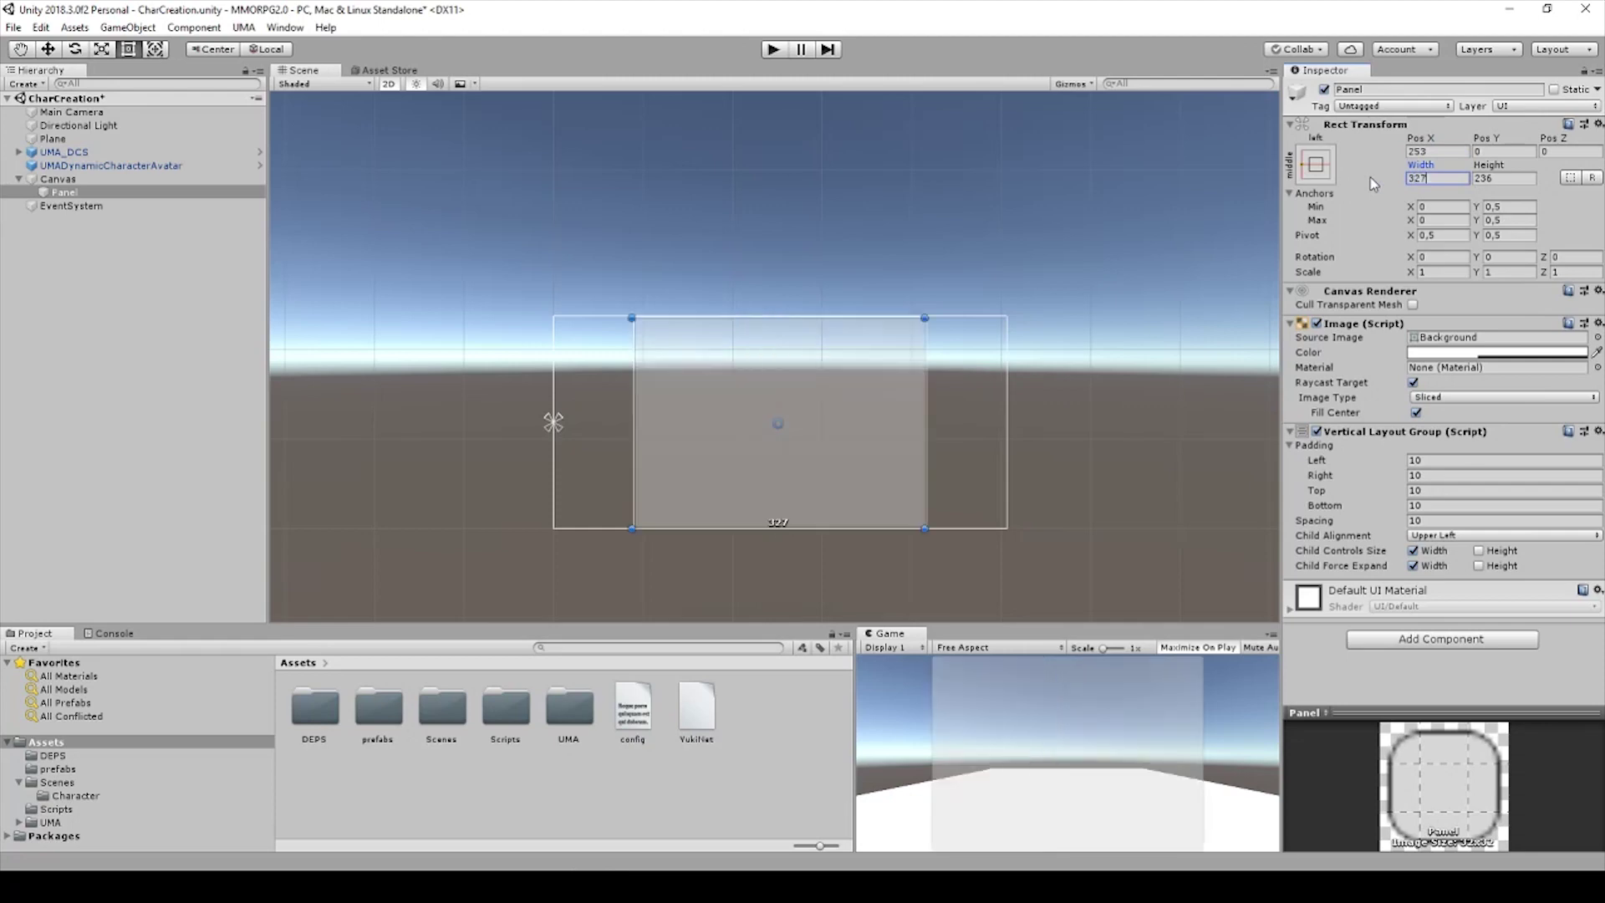
click(1512, 177)
text(45)
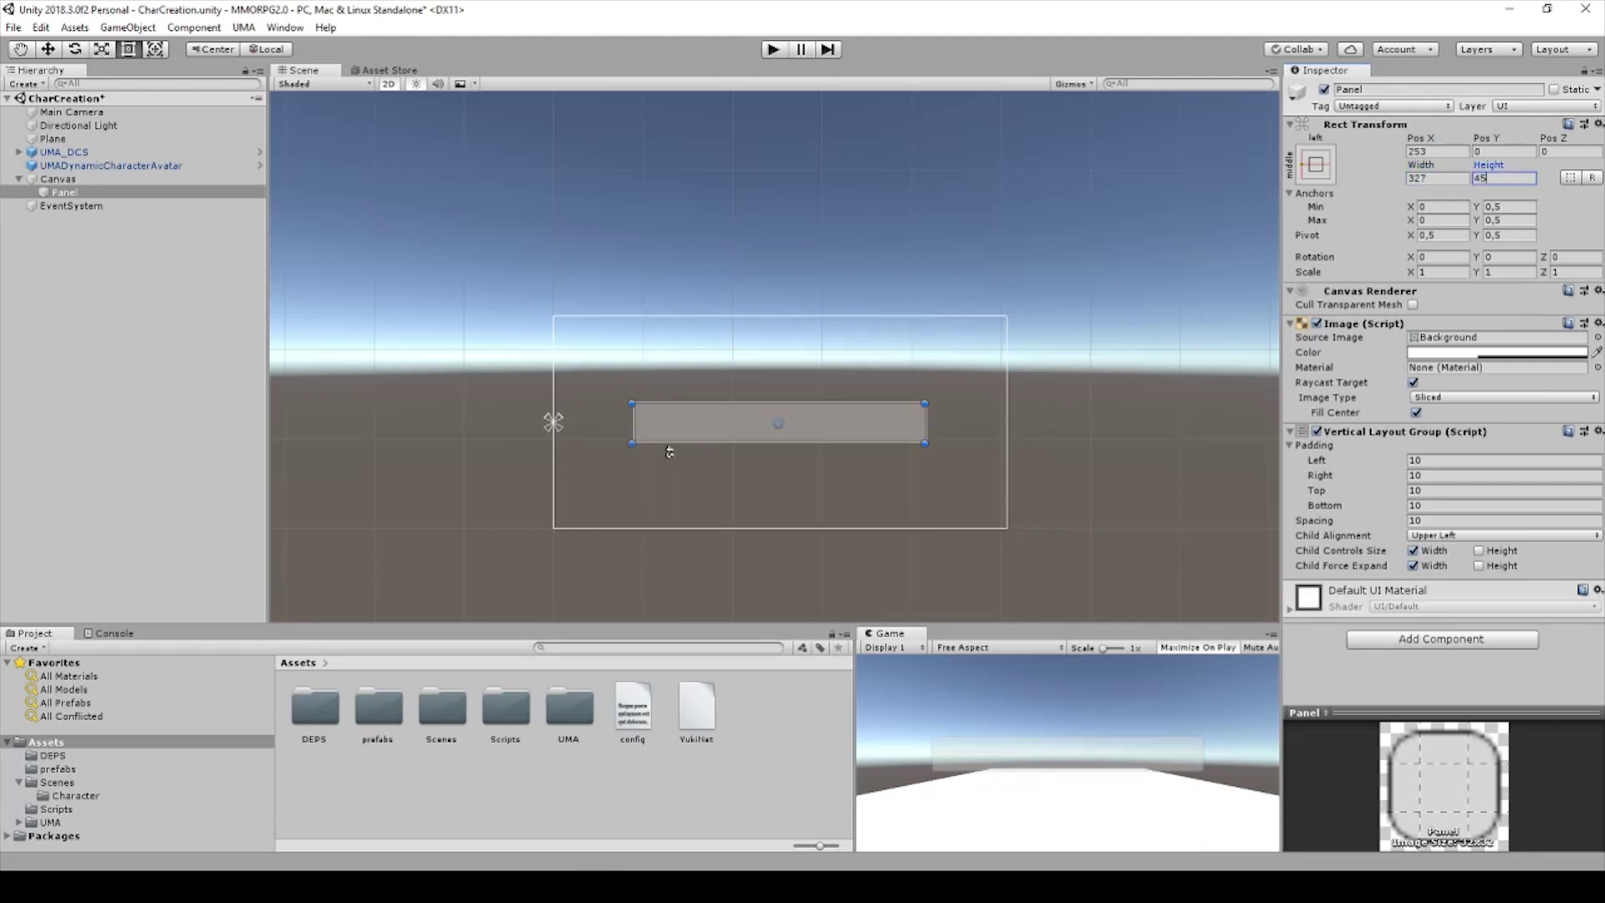
key(BackSpace)
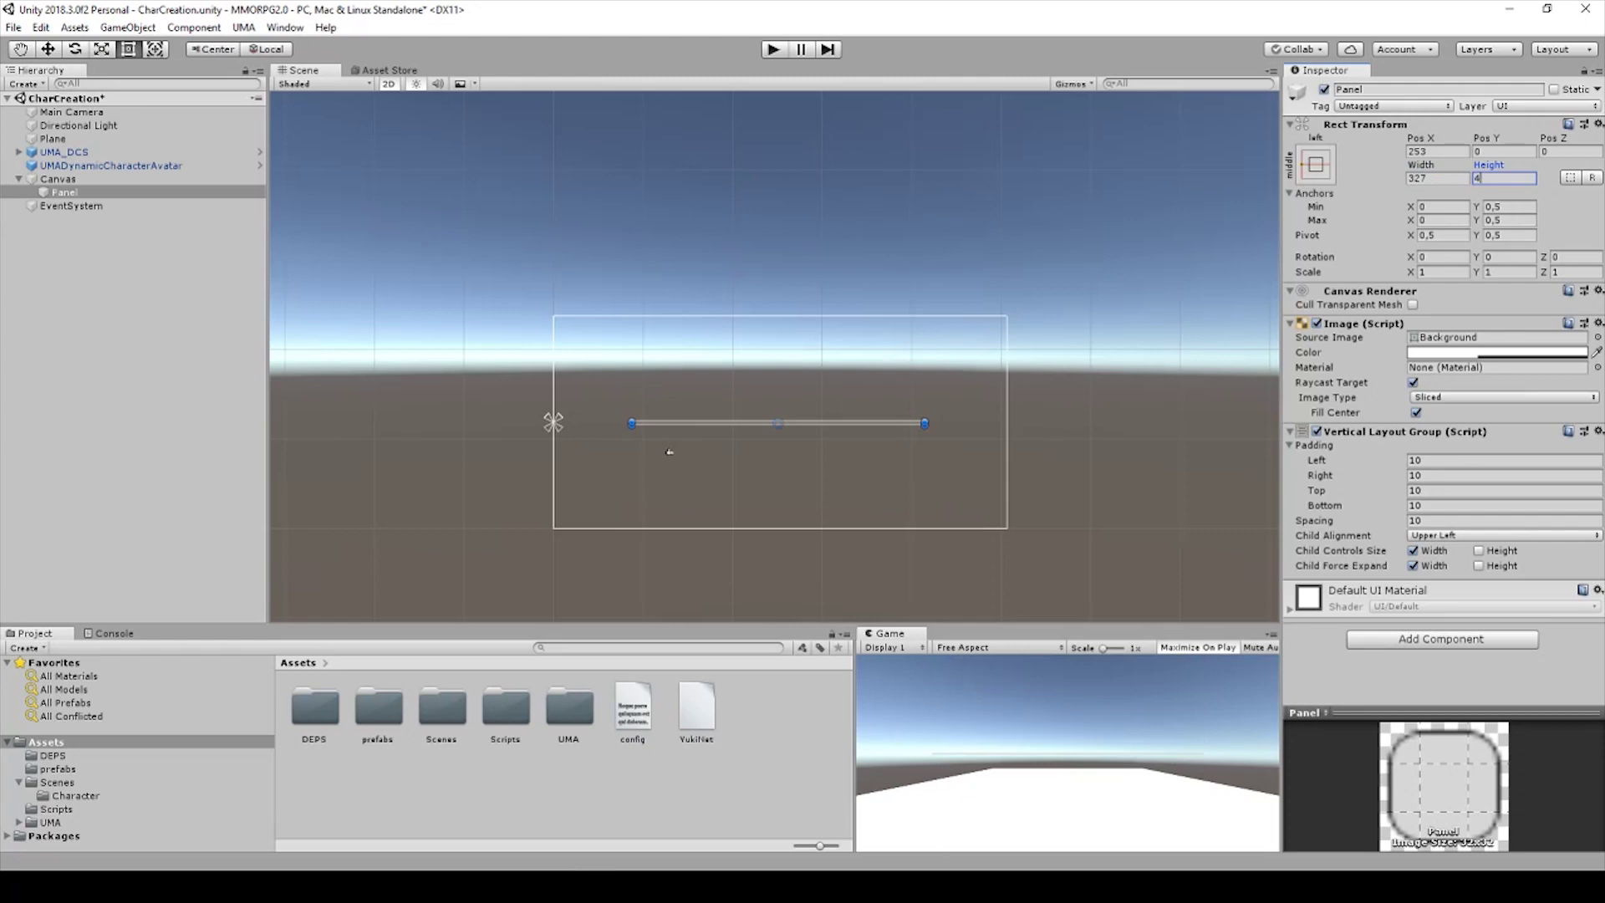
text(65)
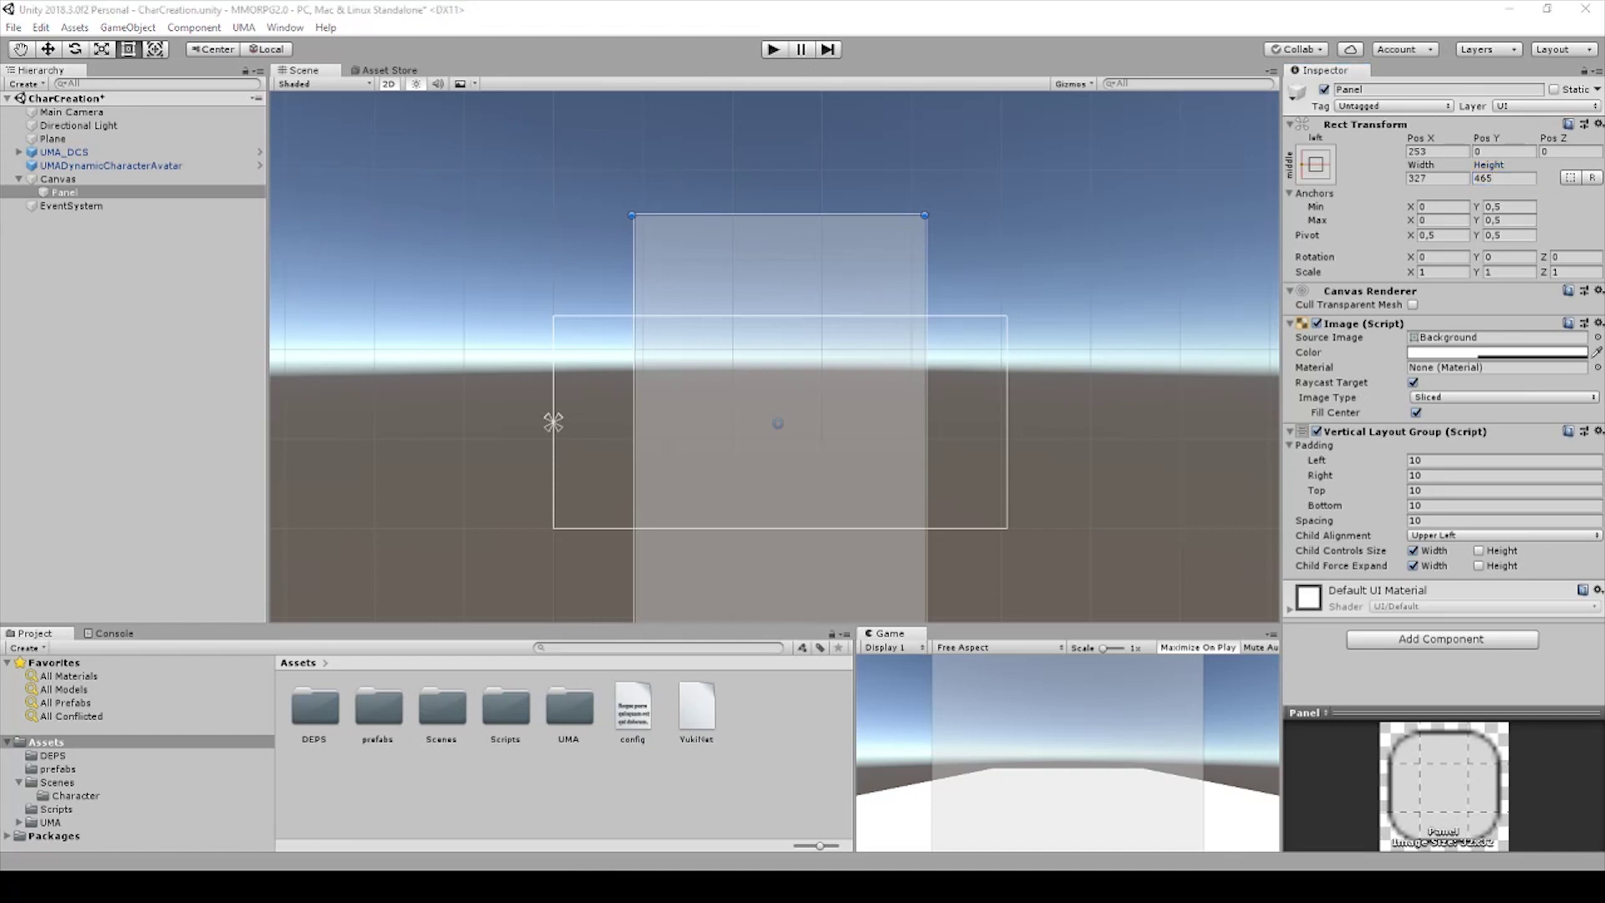
drag(836, 134, 367, 132)
Make the Panel image pure black with alpha 255, then enter Play mode to view it.
drag(390, 287, 324, 317)
click(435, 460)
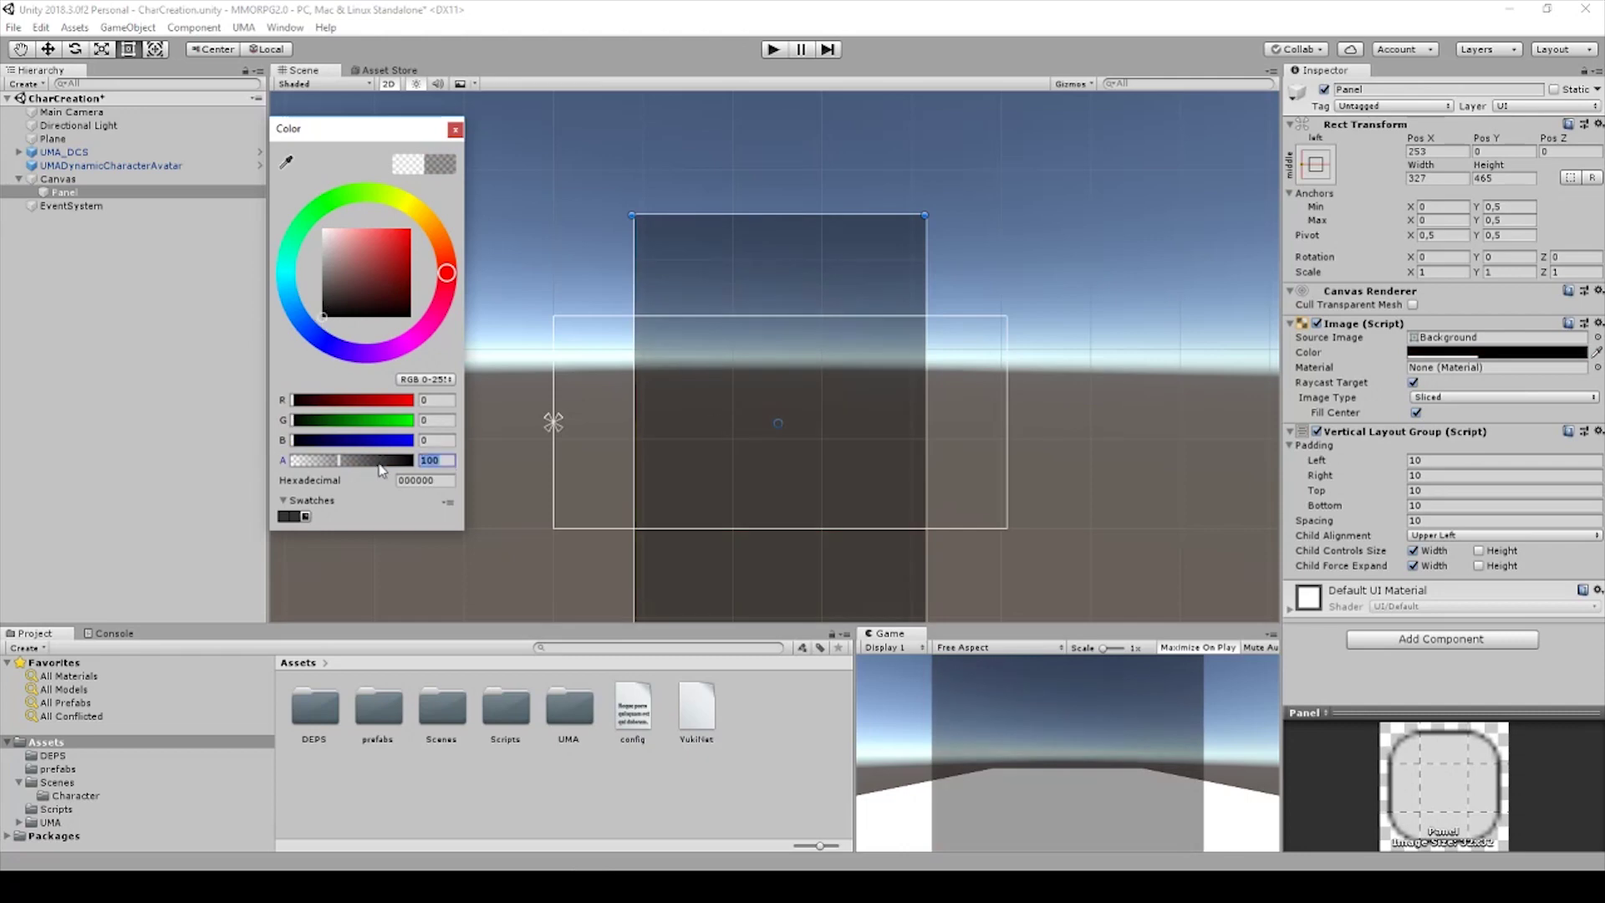
text(255)
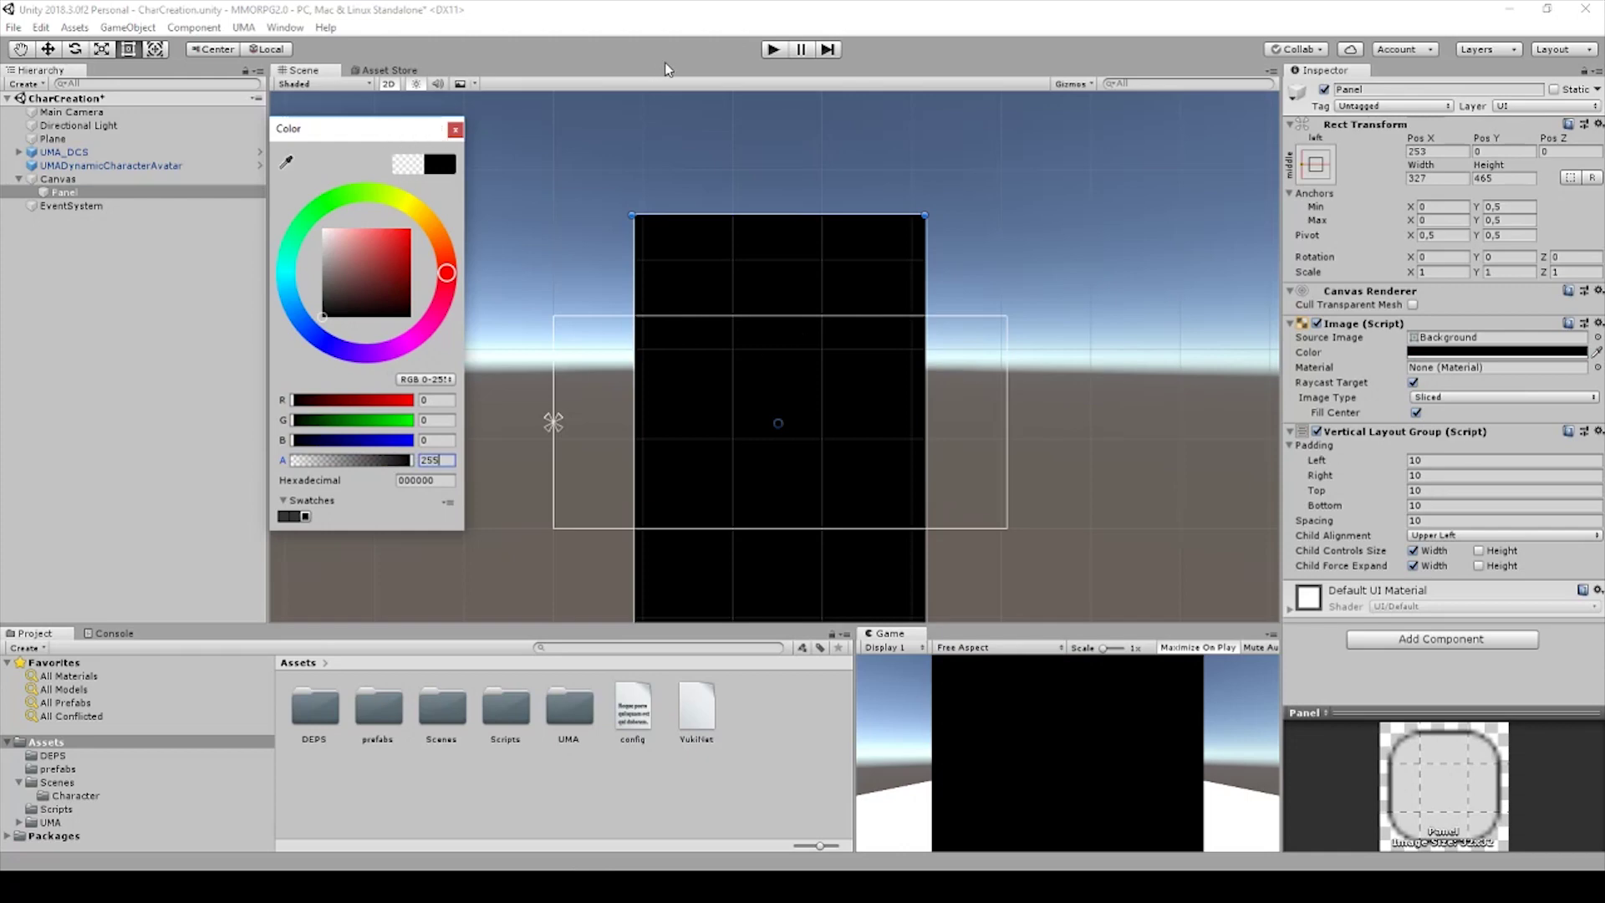
click(770, 48)
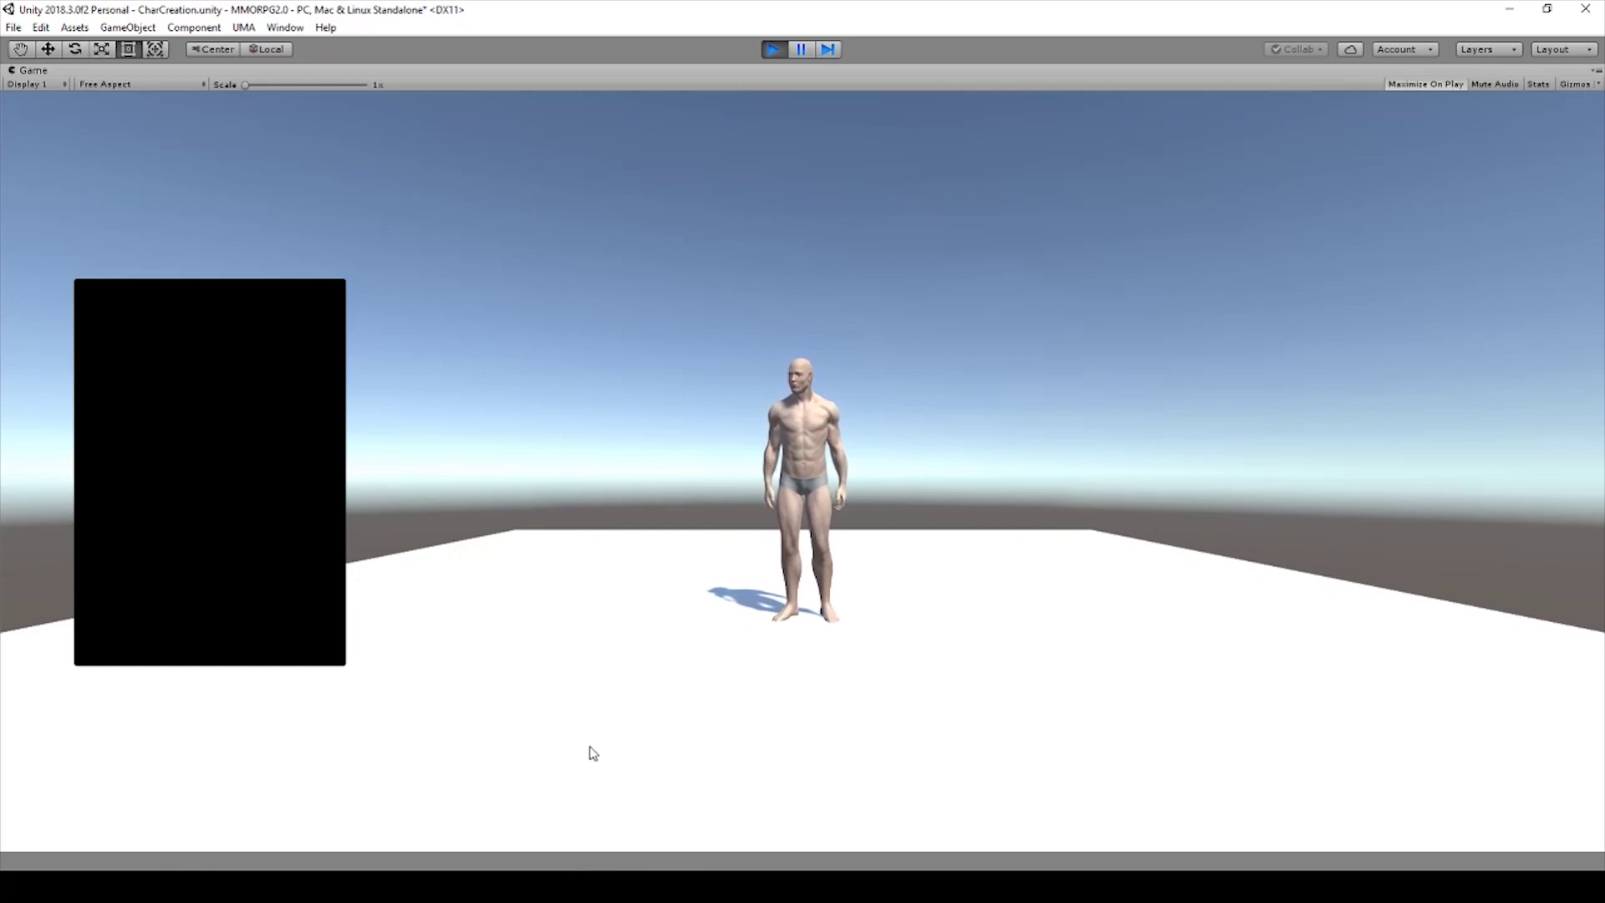
Exit Play mode to return to the scene editor.
click(769, 53)
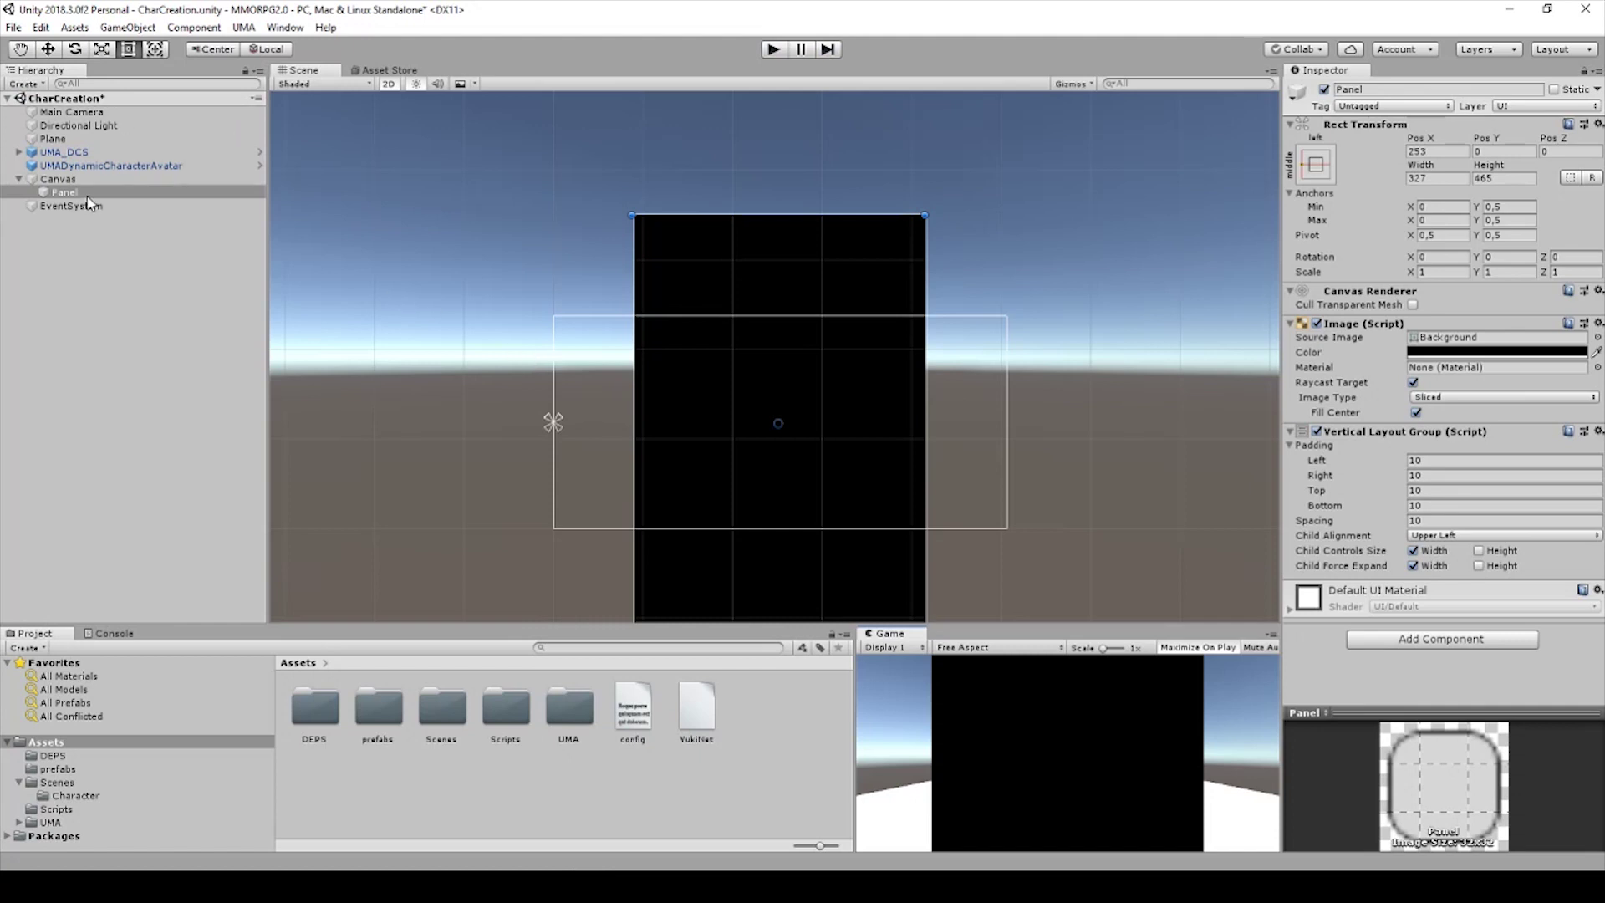
Rename the black Panel to 'CustomizazionPanel - Left' in the Inspector name field.
click(1416, 88)
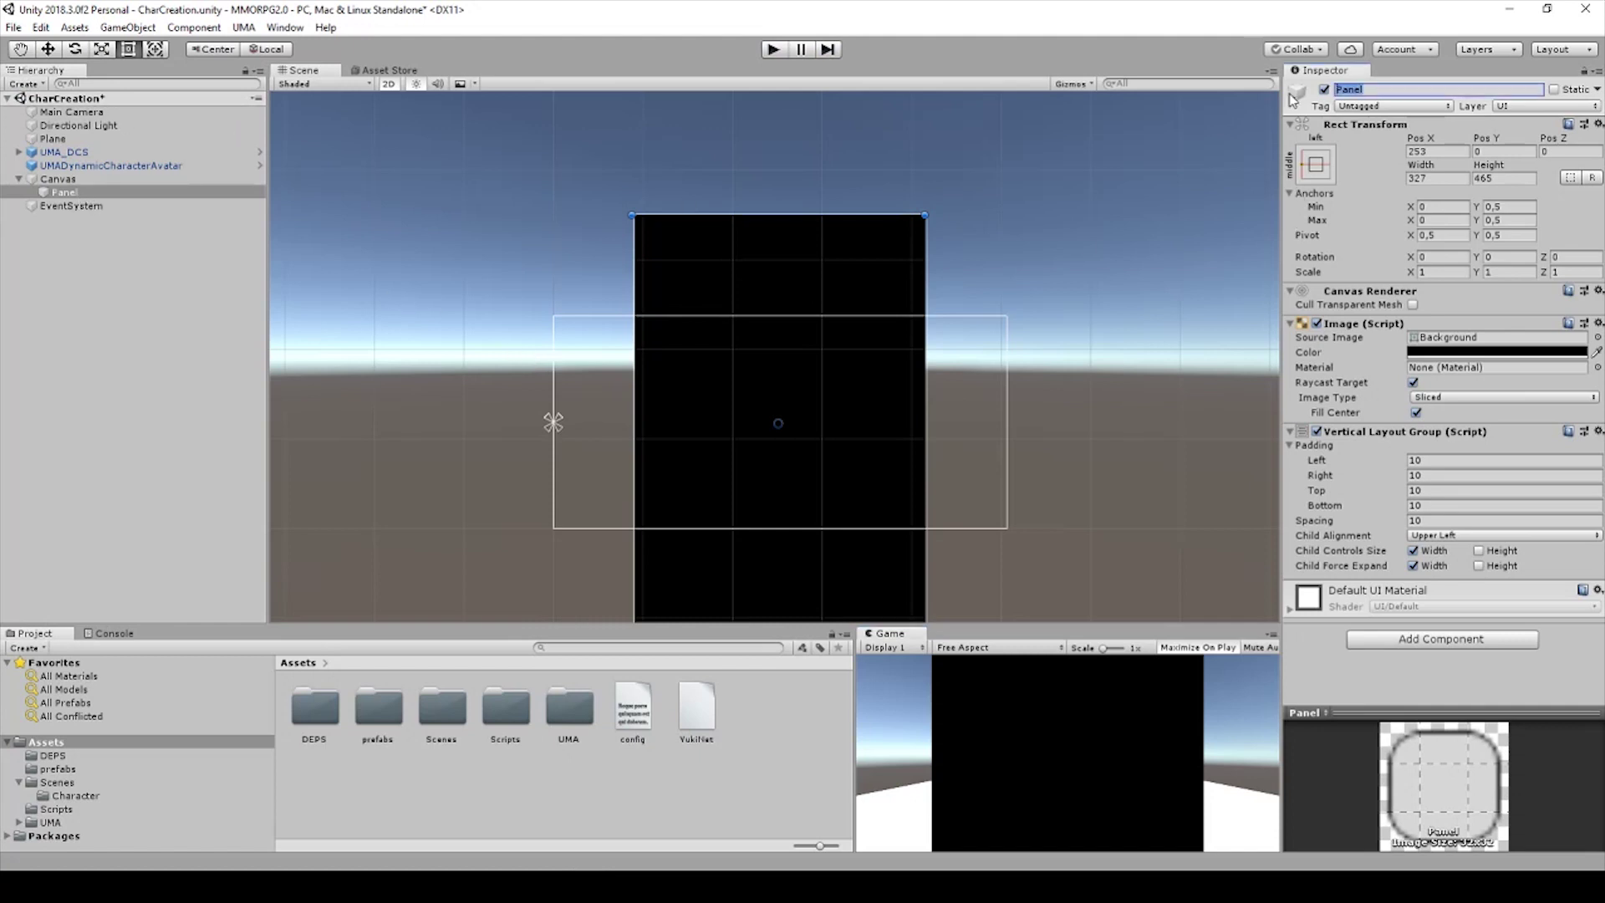
text(Cu)
key(Delete)
key(Delete)
key(Delete)
key(Delete)
key(Delete)
text(o)
text(om)
text(izazion)
text(Panel)
text( - Left)
scroll(577, 369, up, 2)
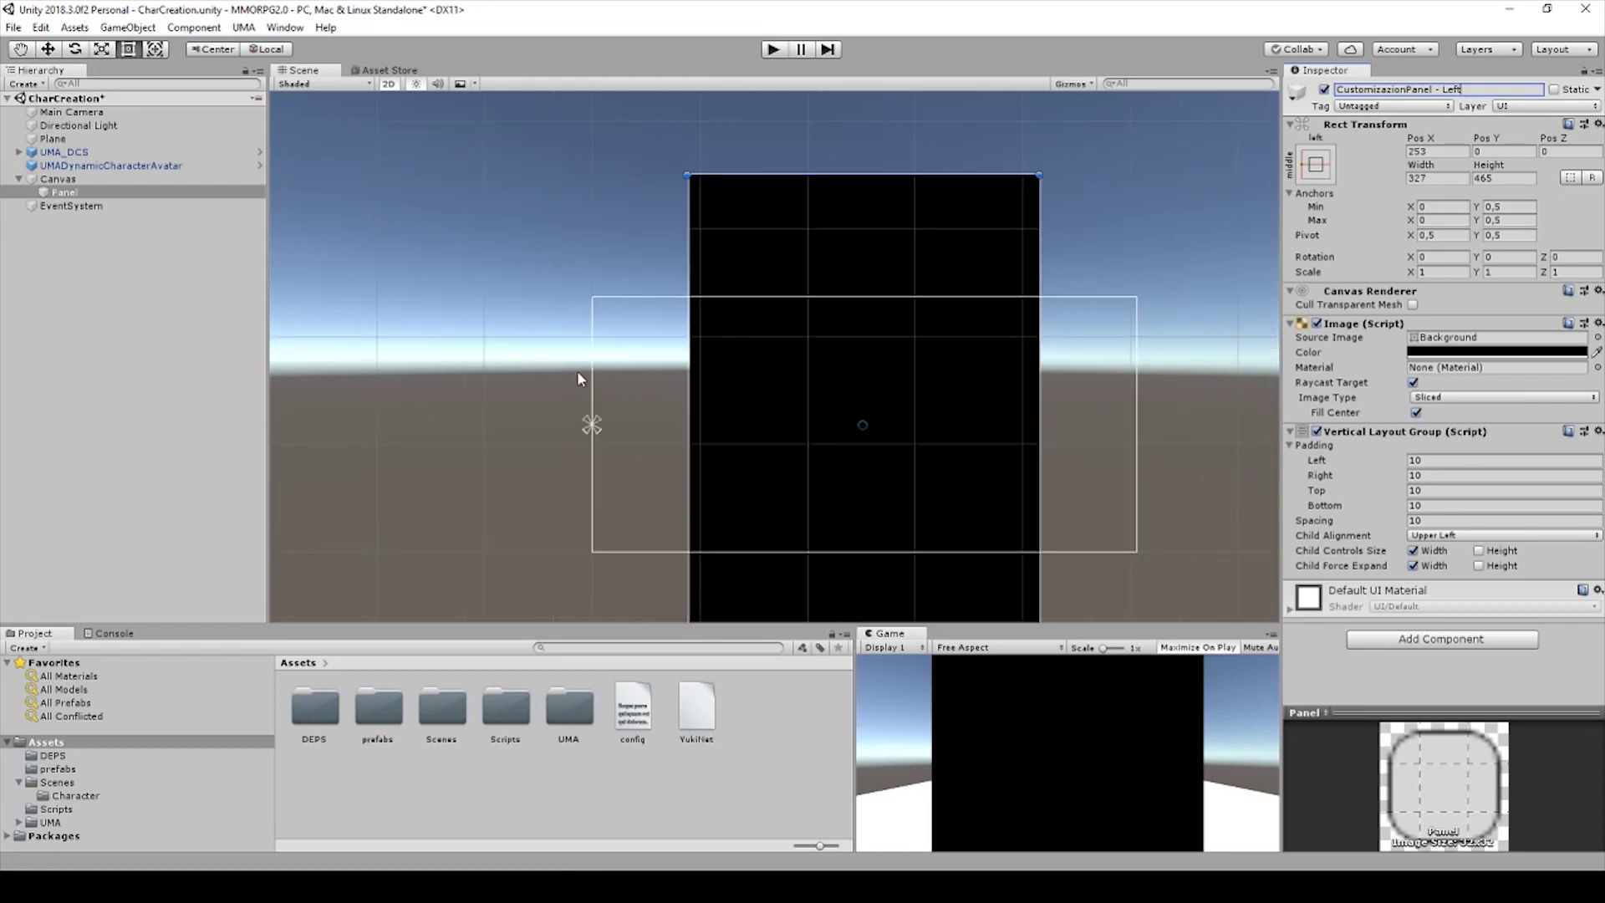
scroll(796, 354, down, 1)
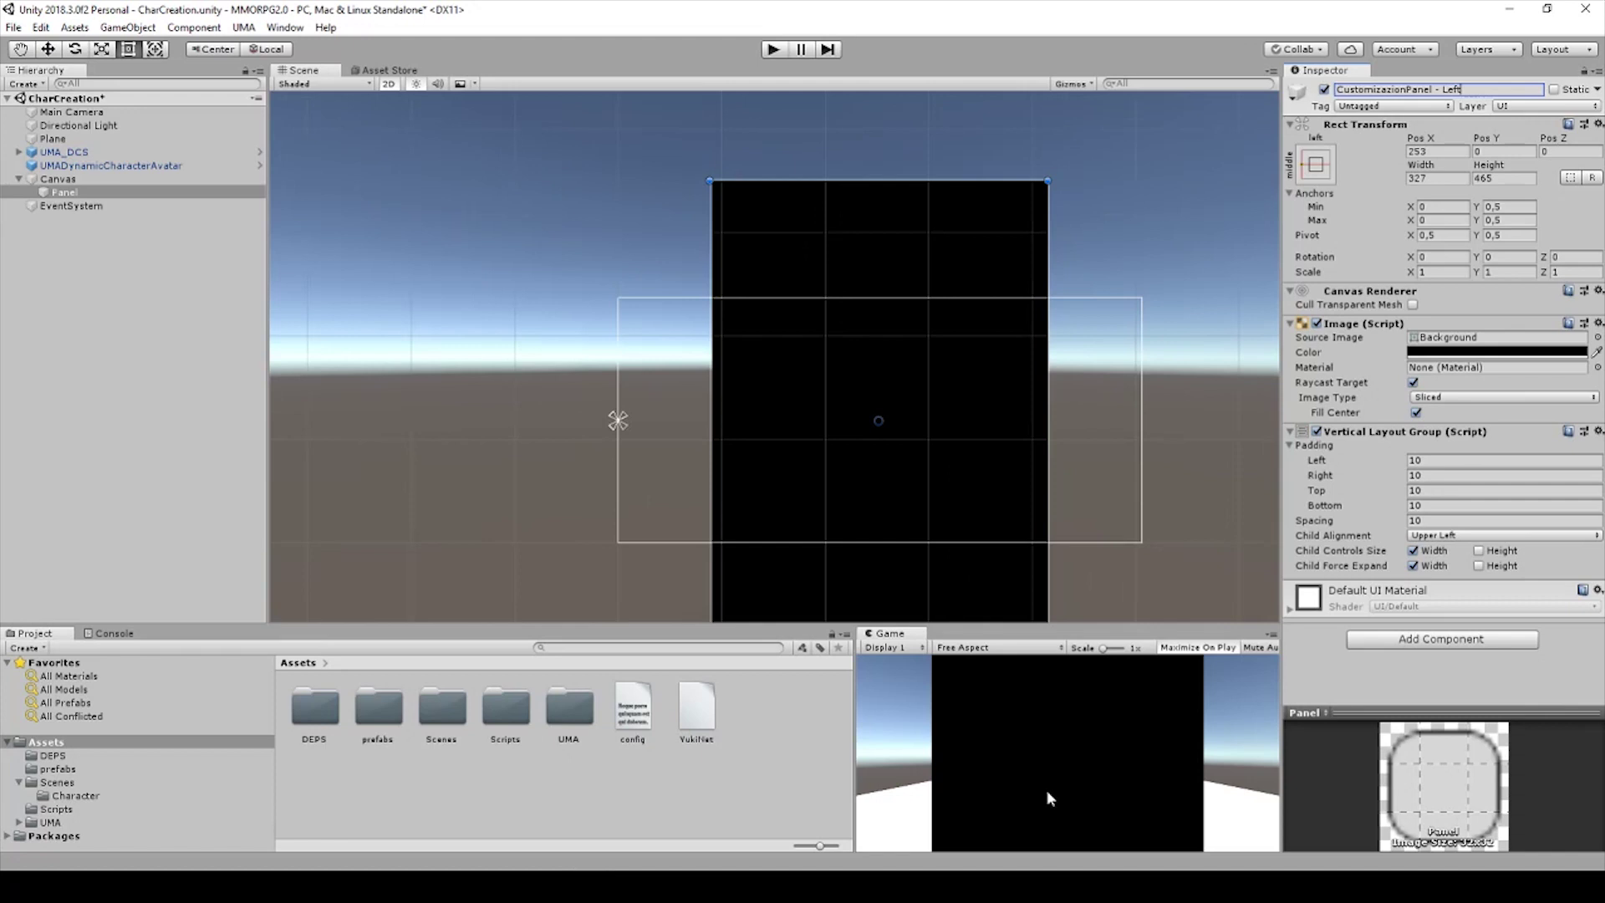
key(Return)
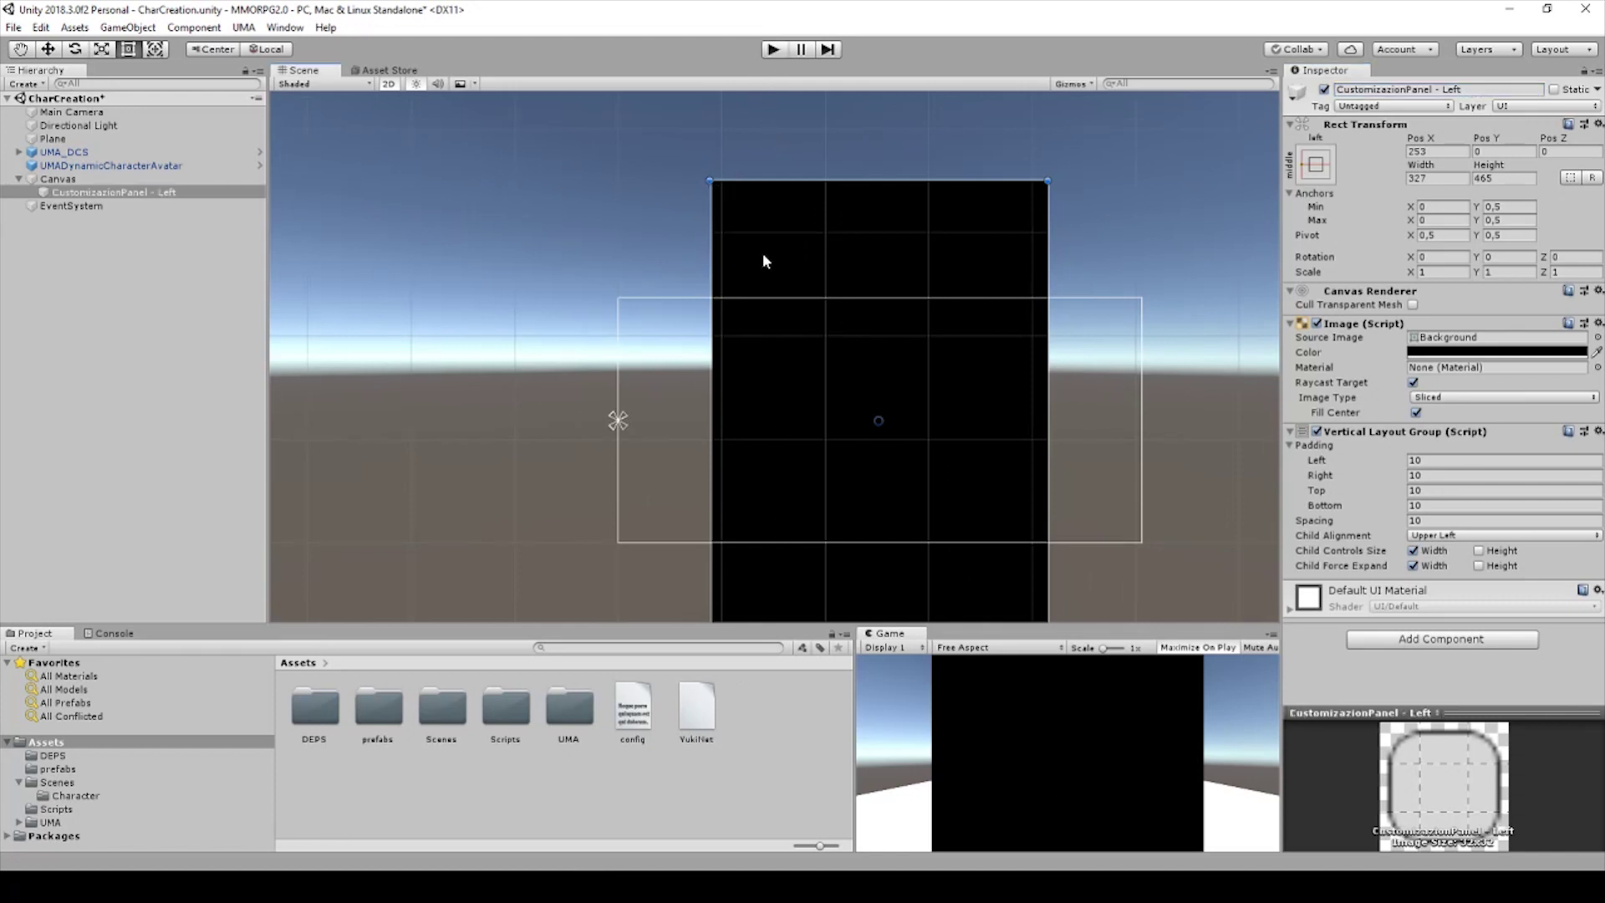
click(53, 180)
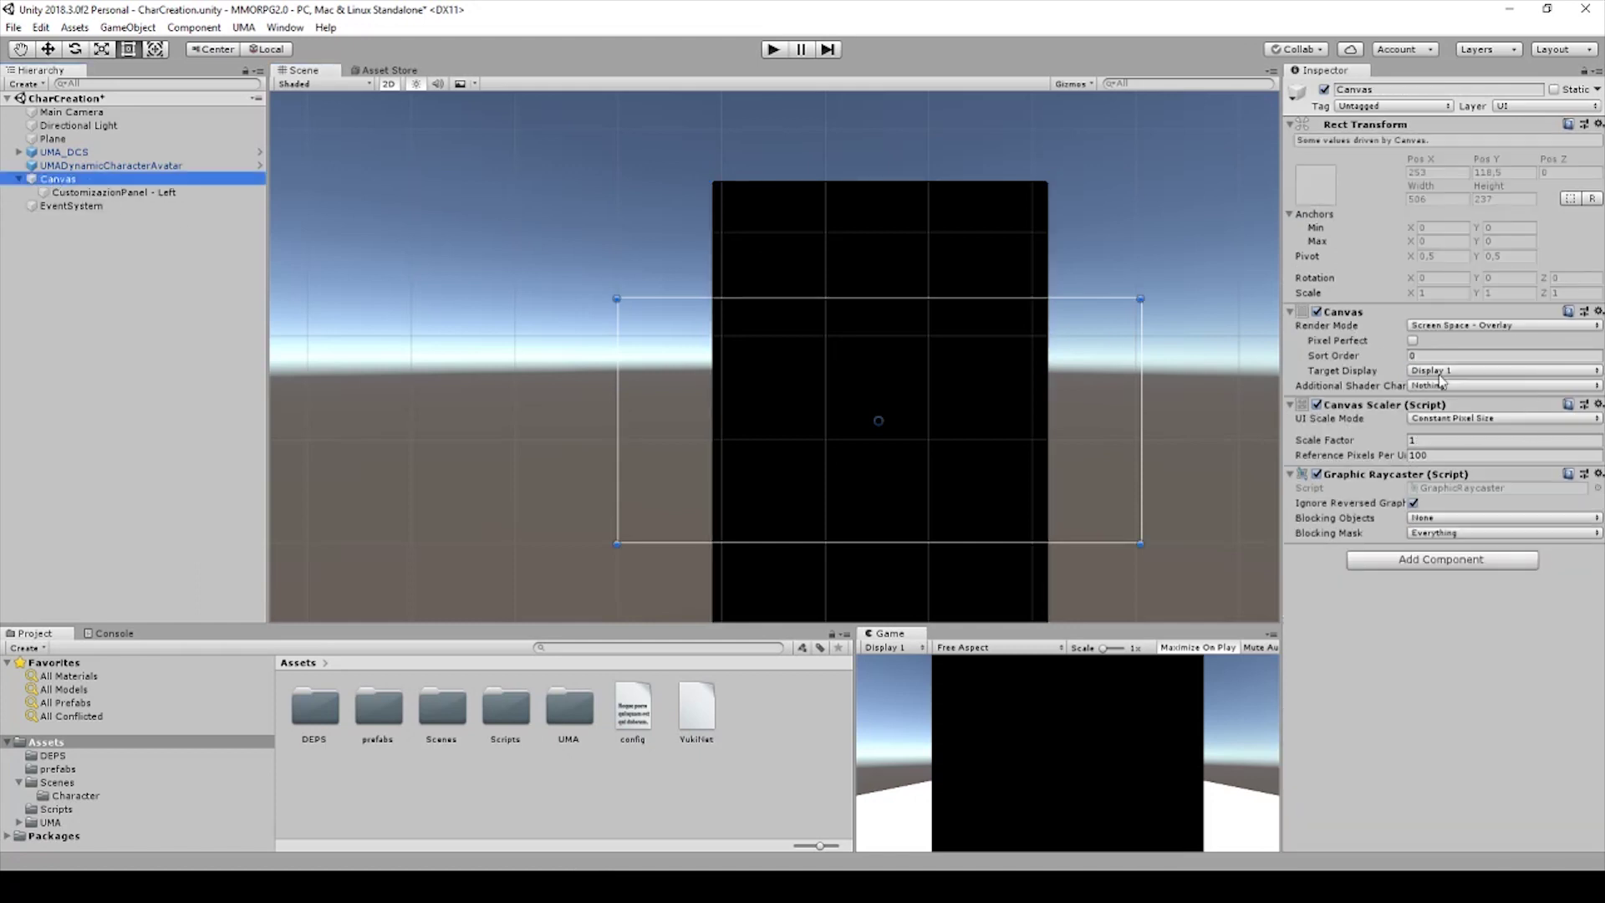
click(1447, 417)
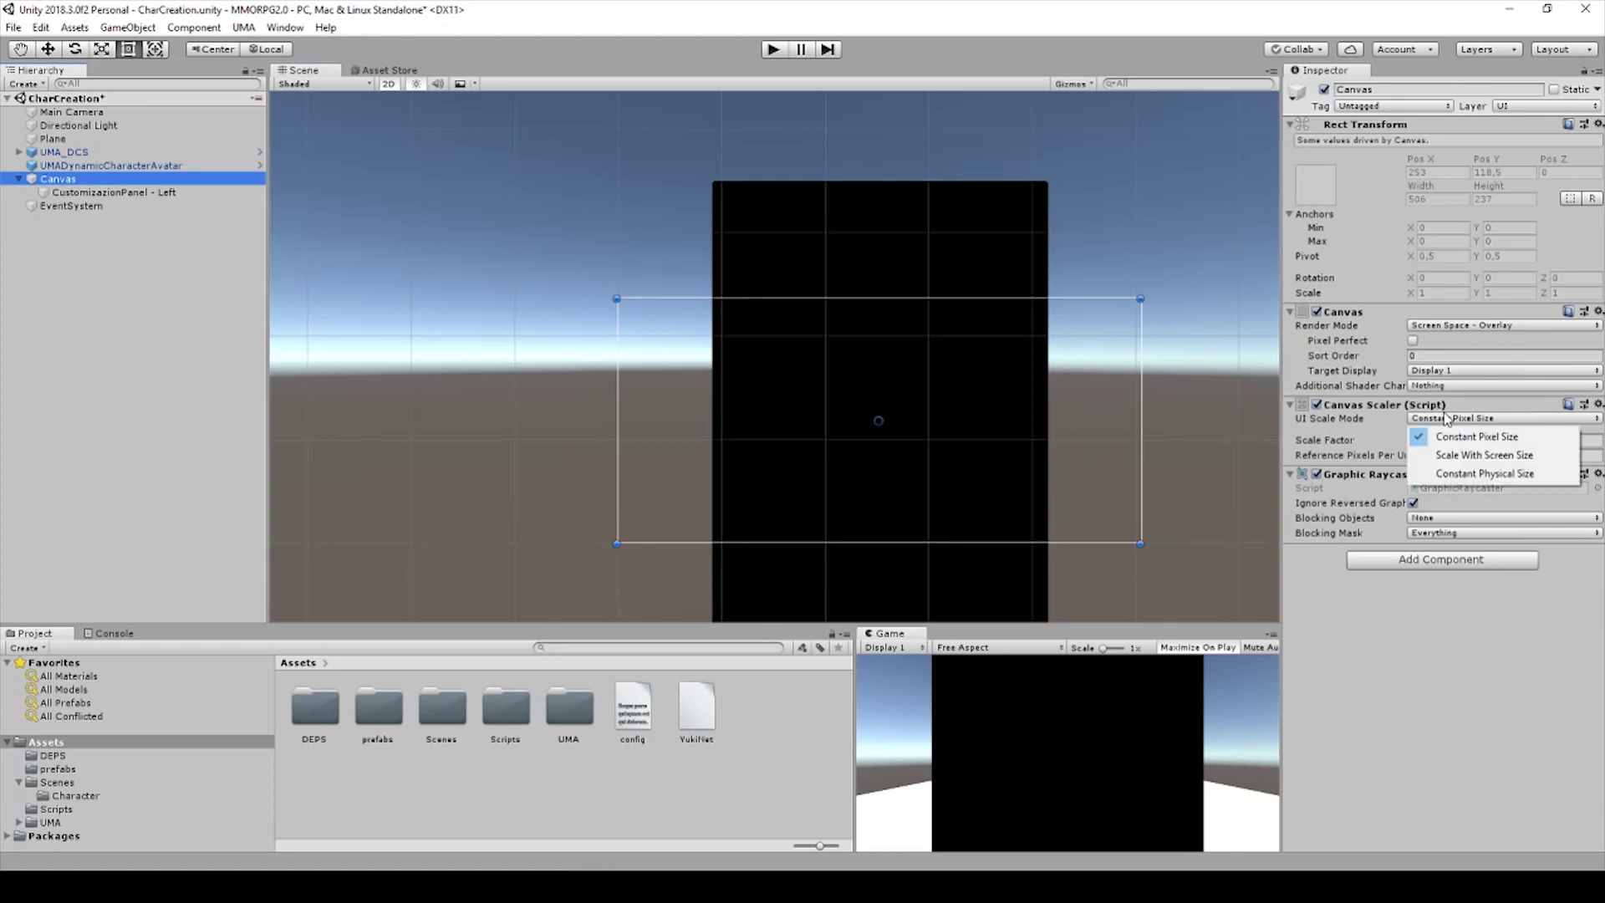
click(1457, 461)
click(769, 51)
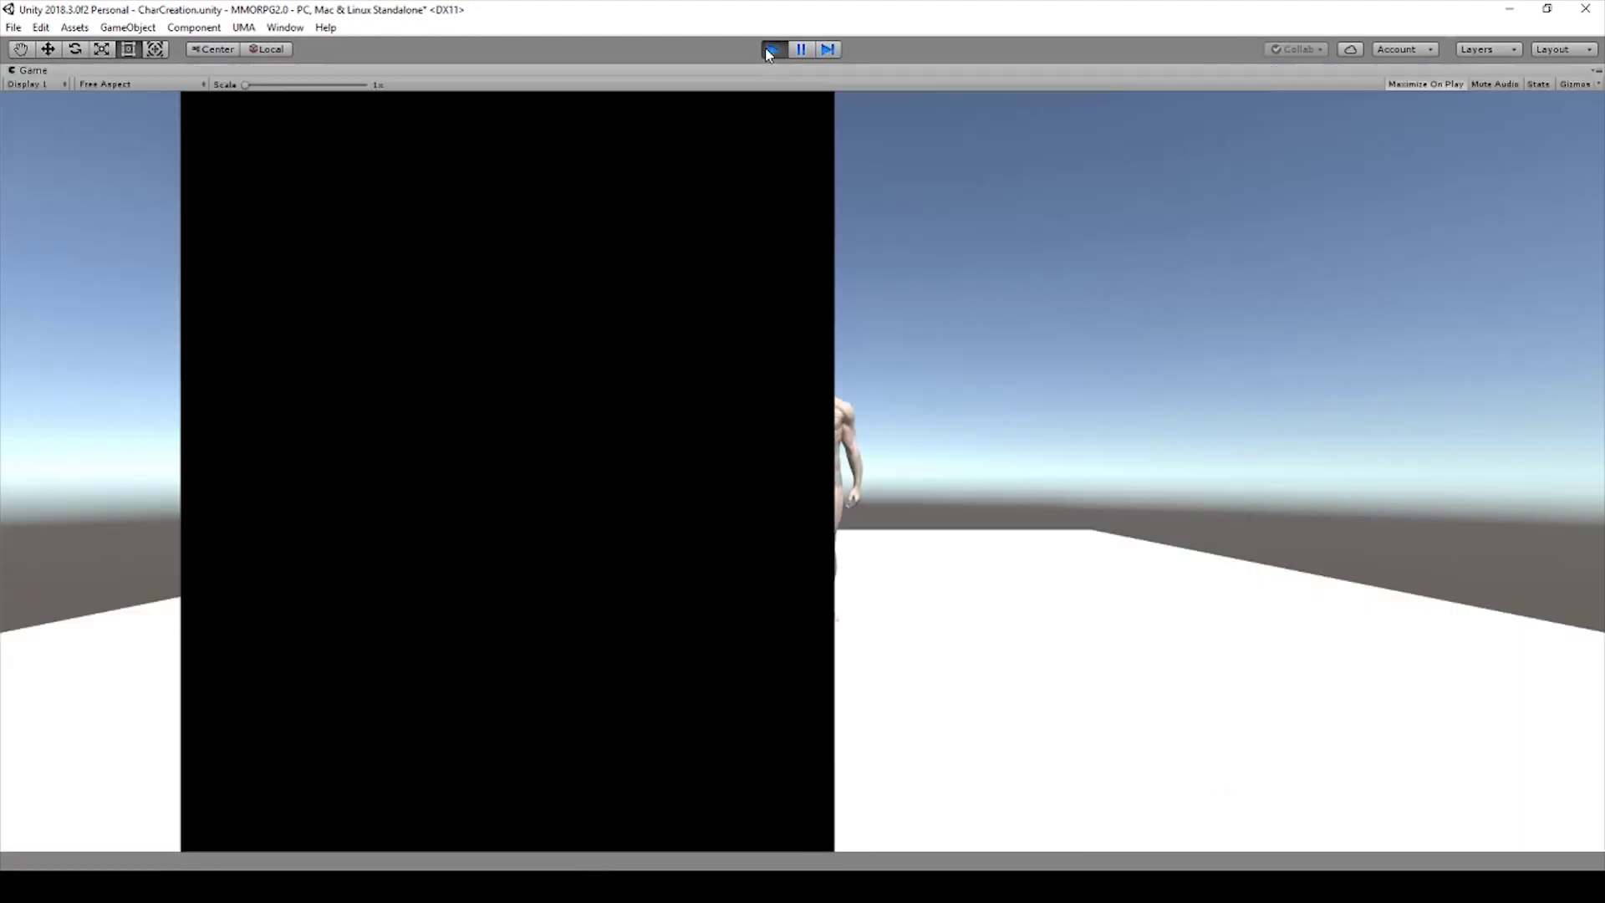
key(ctrl+p)
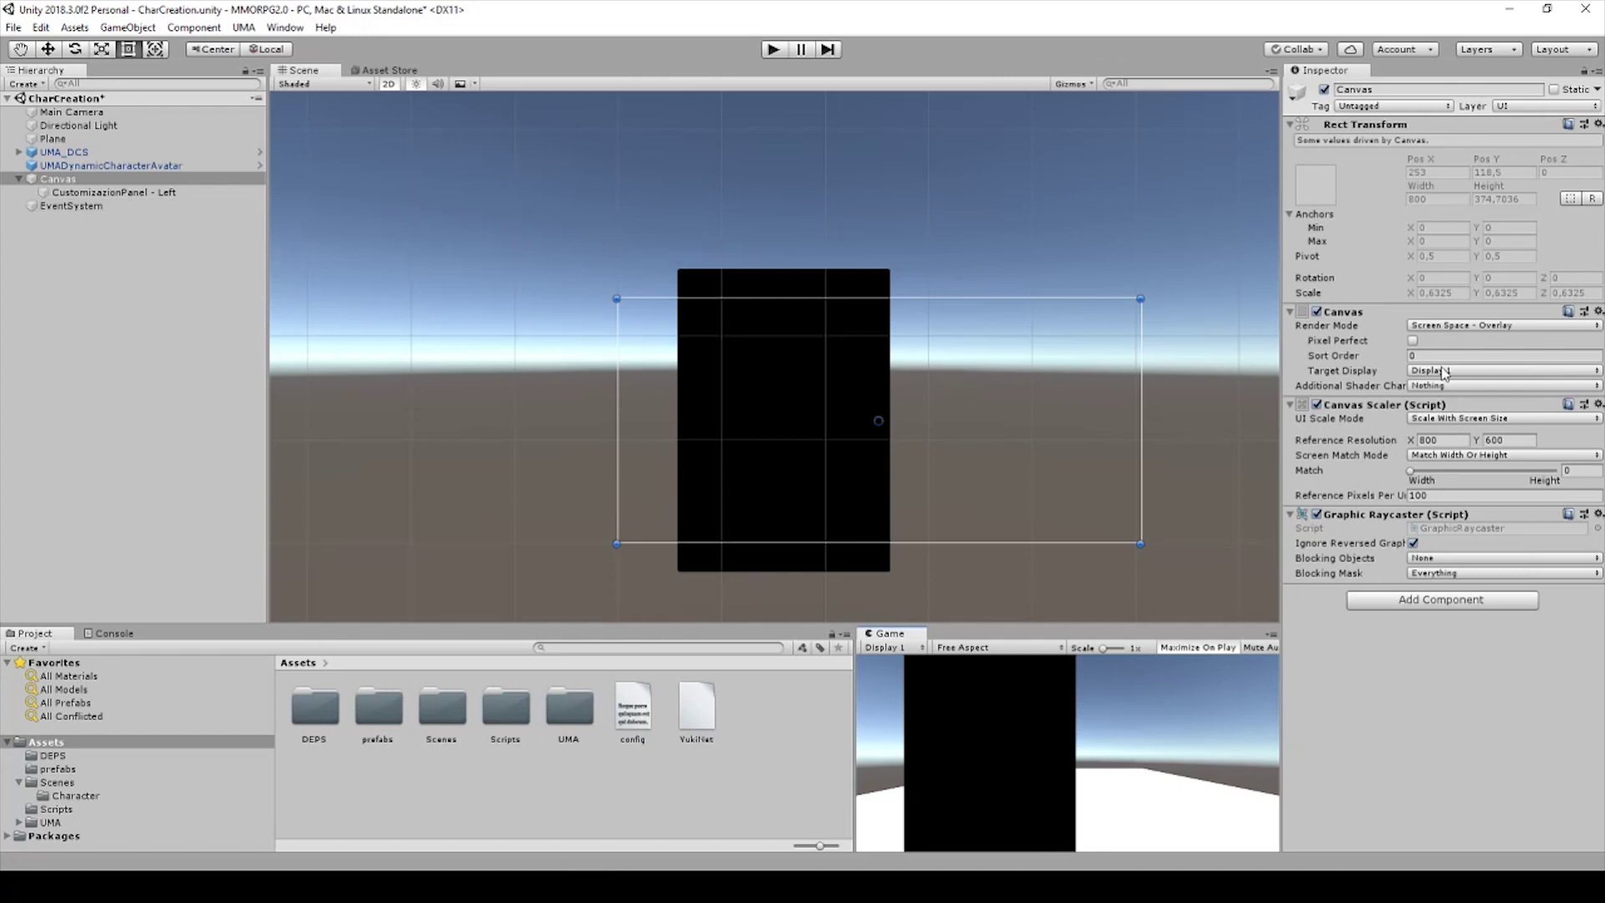
click(1438, 327)
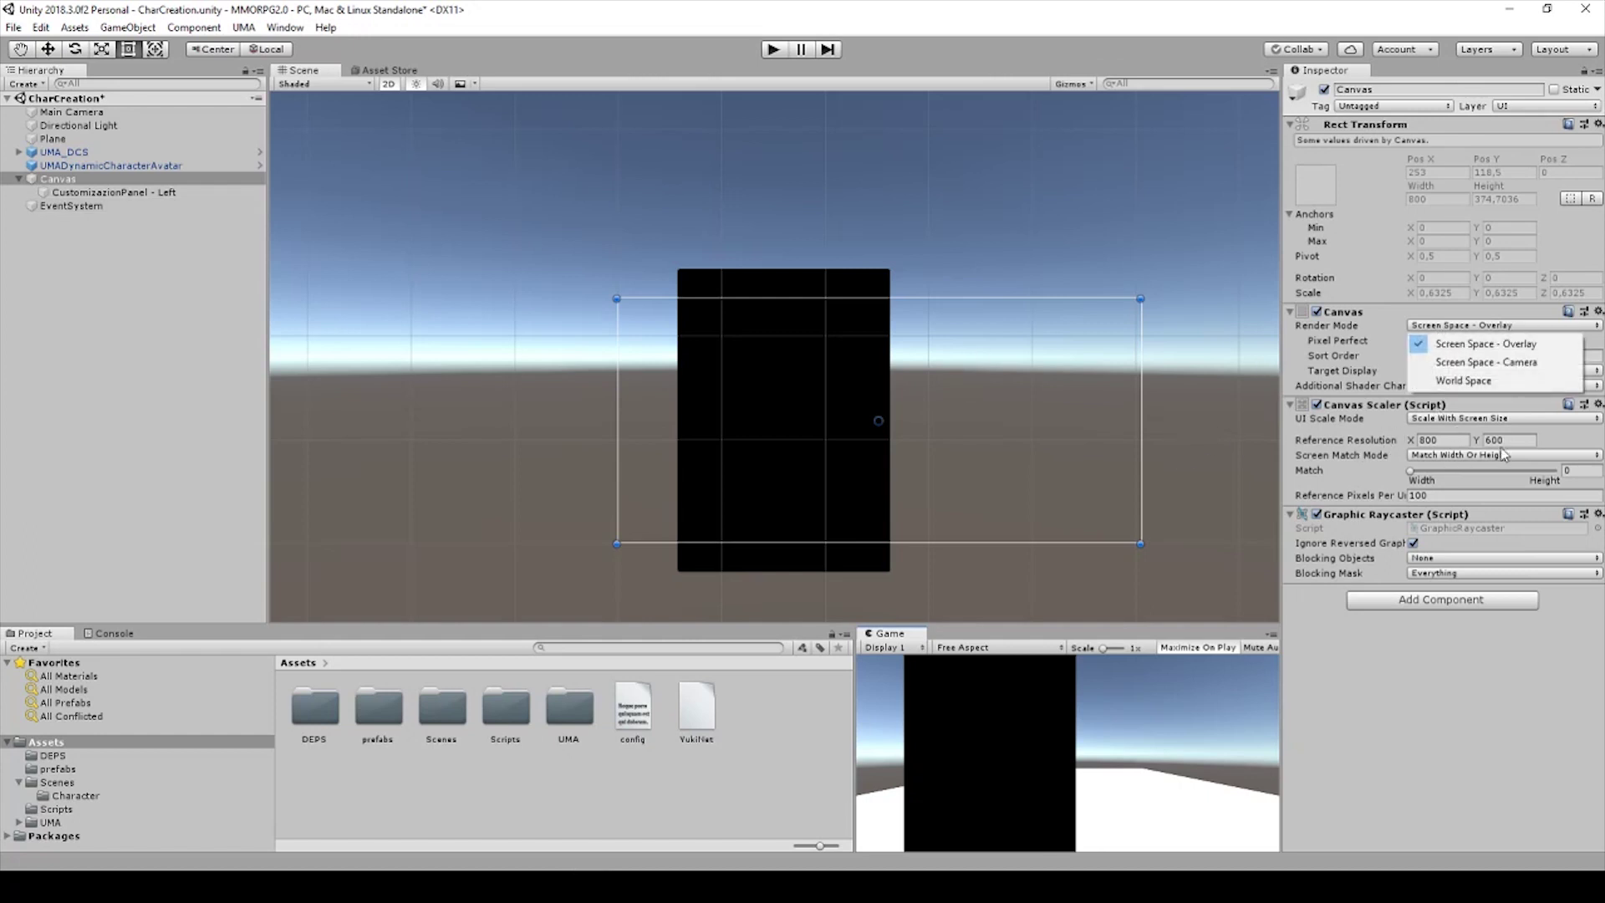
click(1493, 420)
click(1491, 418)
click(1451, 437)
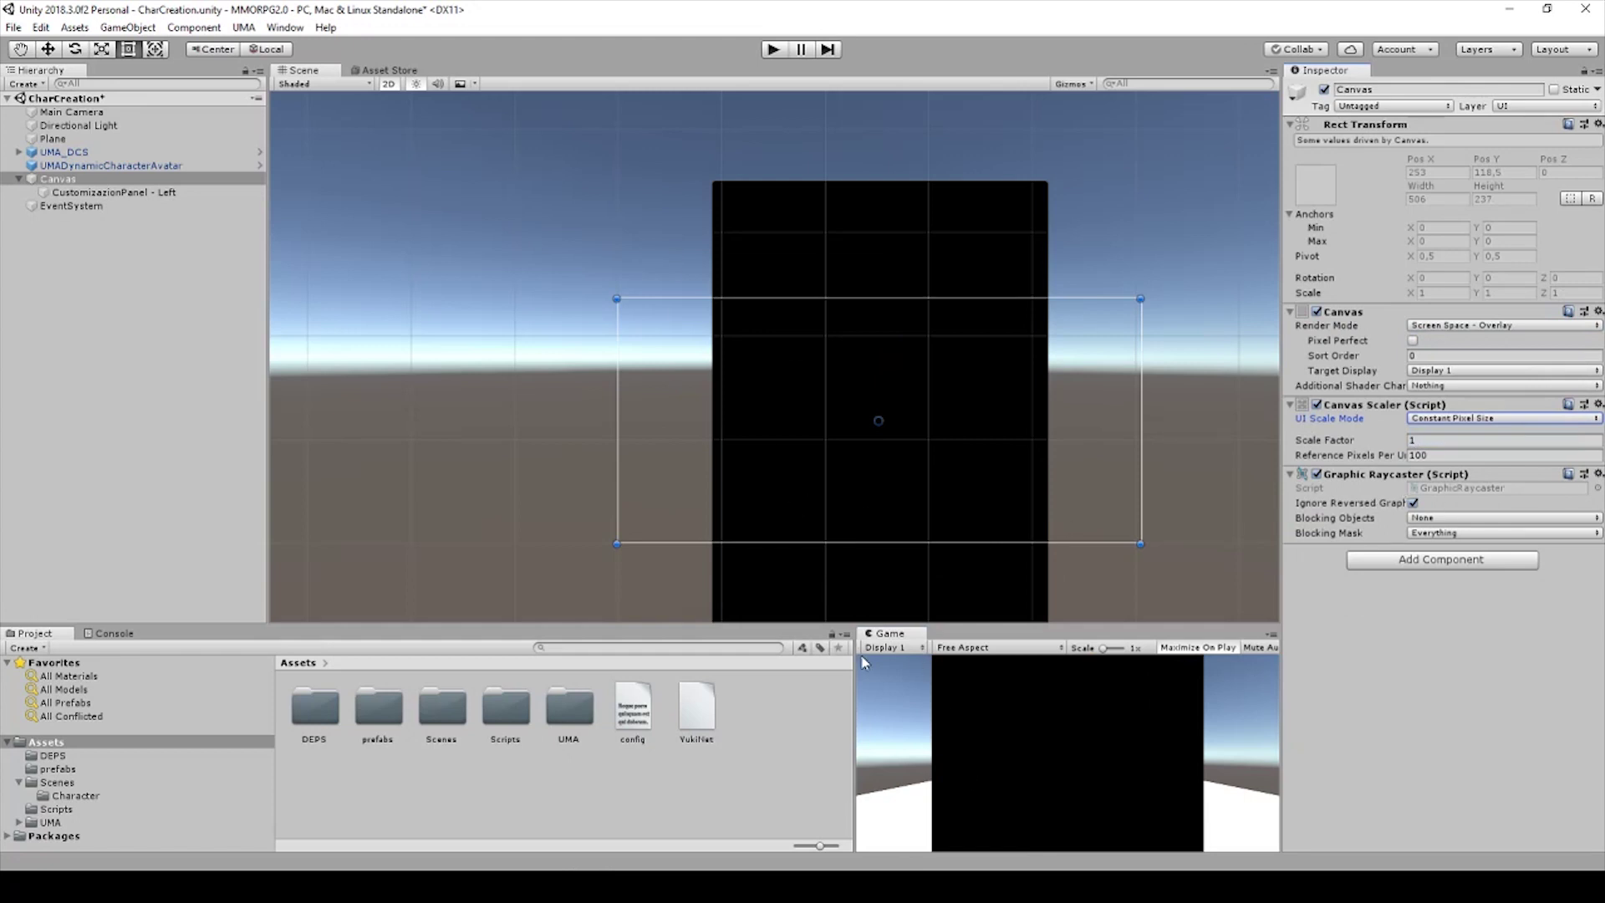
Widen the Game preview, drag the customization panel left to Pos X 175.3, and check it in Play mode.
drag(854, 666, 619, 665)
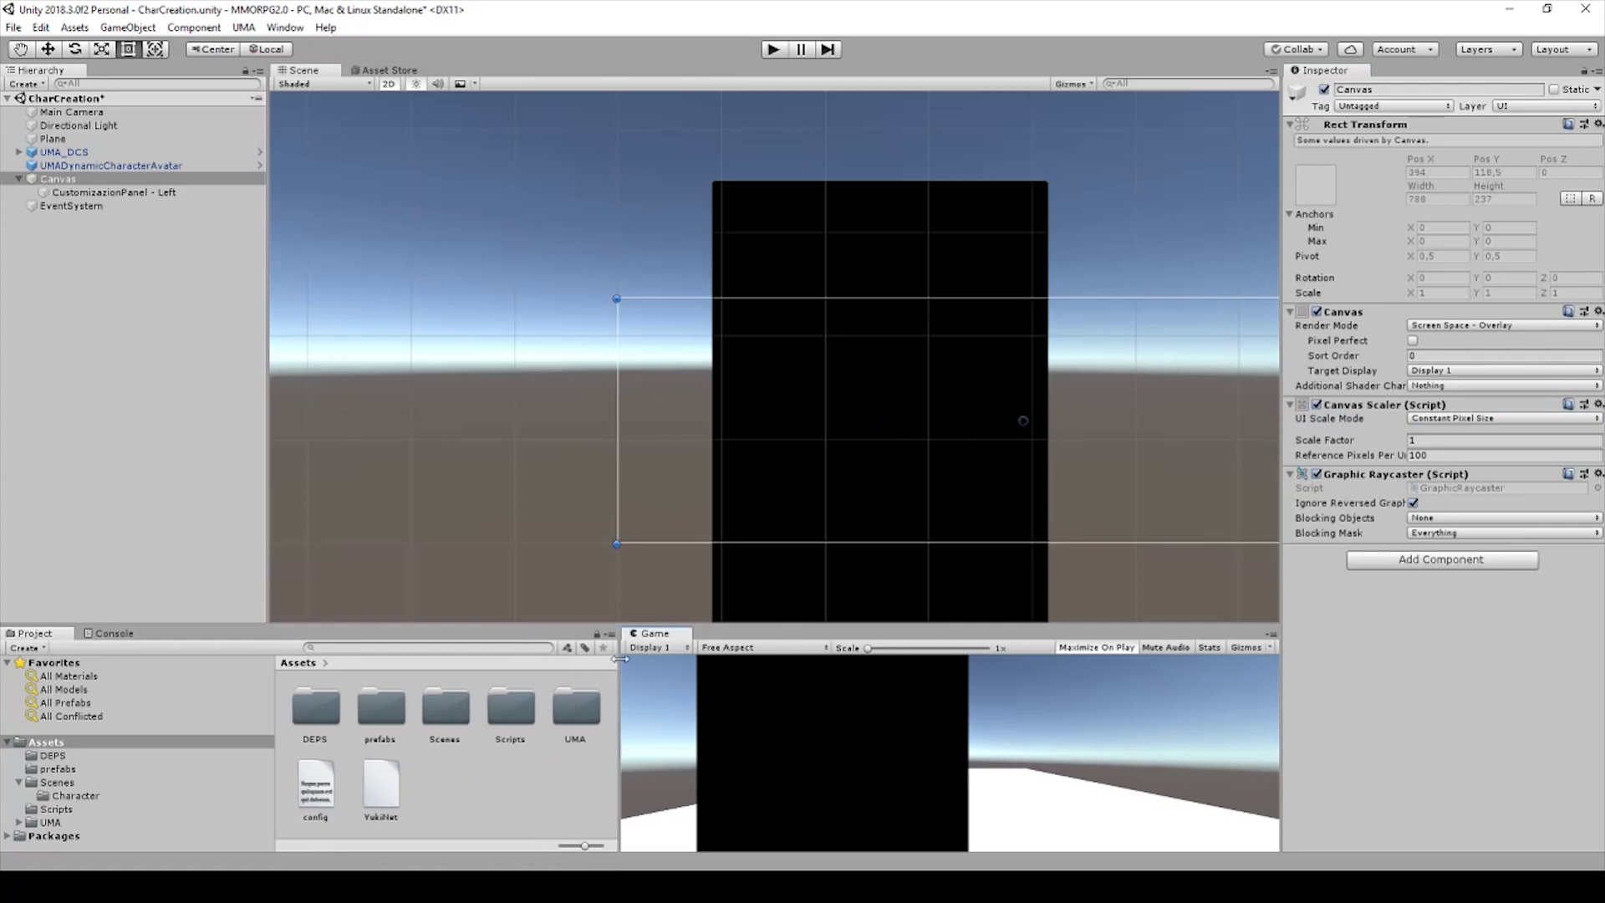
click(750, 411)
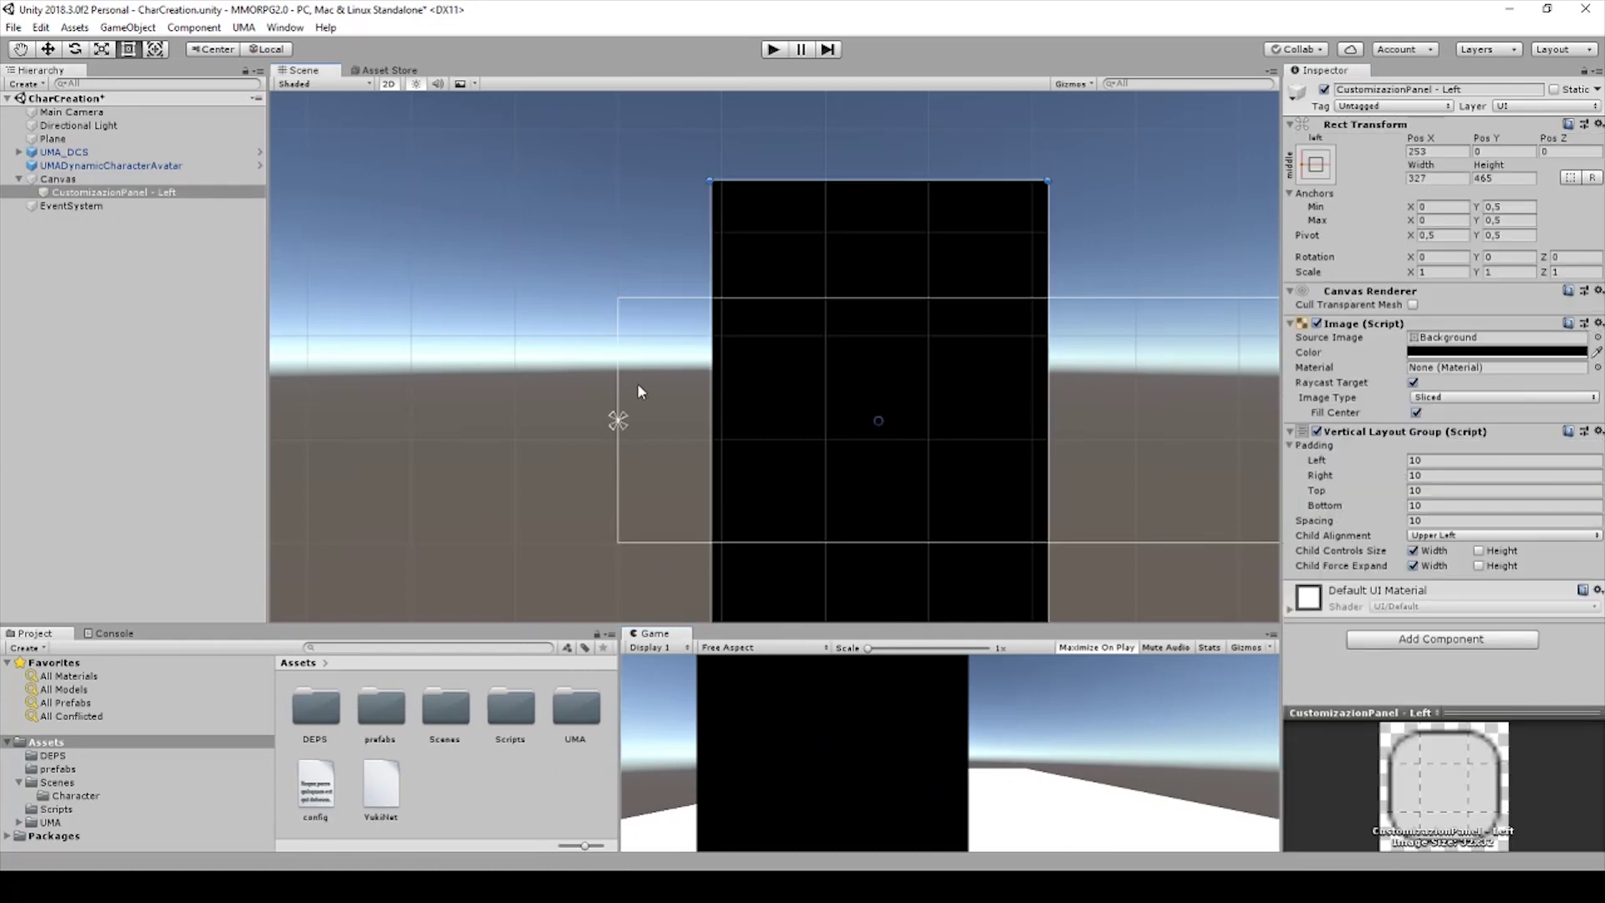
click(831, 326)
click(836, 266)
drag(801, 399, 712, 400)
click(773, 49)
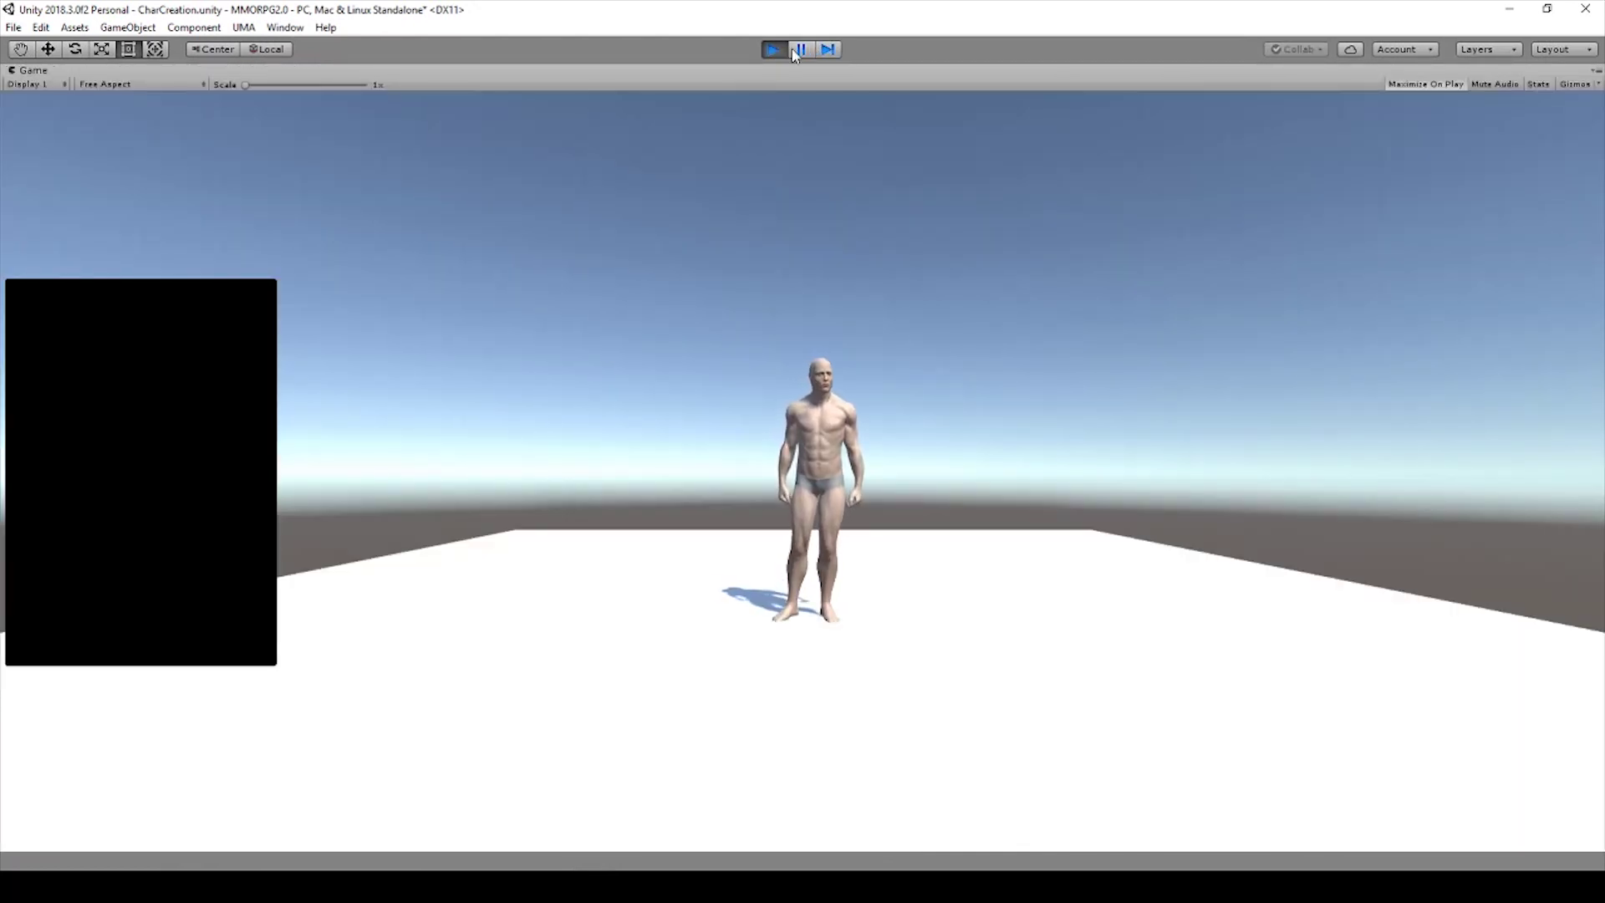
click(775, 50)
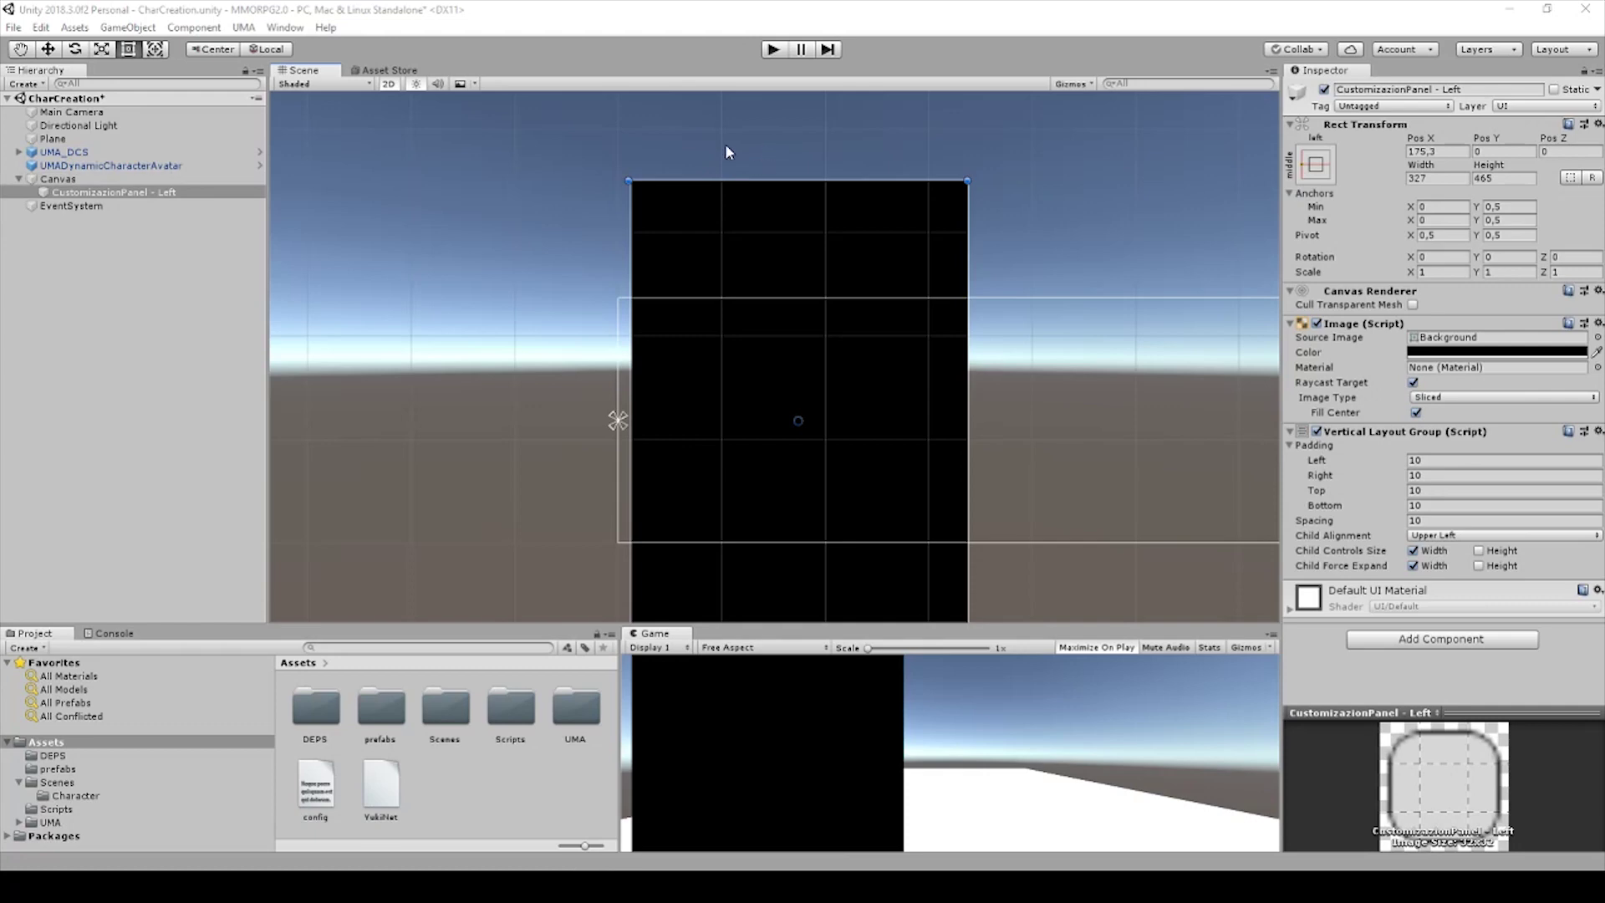
click(40, 189)
click(50, 179)
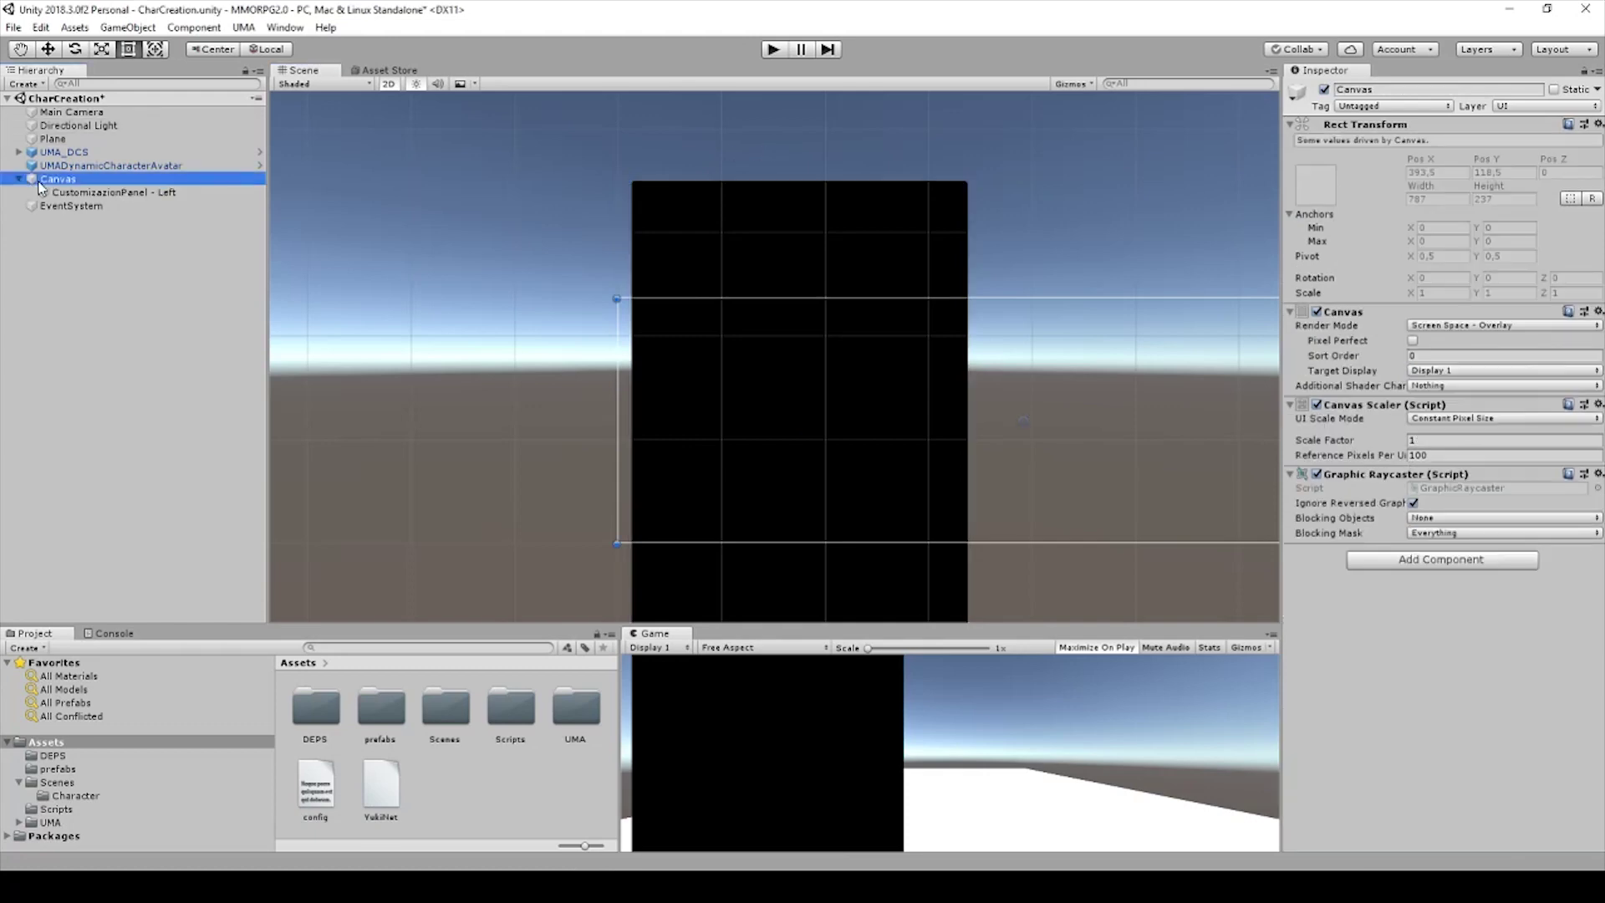
click(1593, 201)
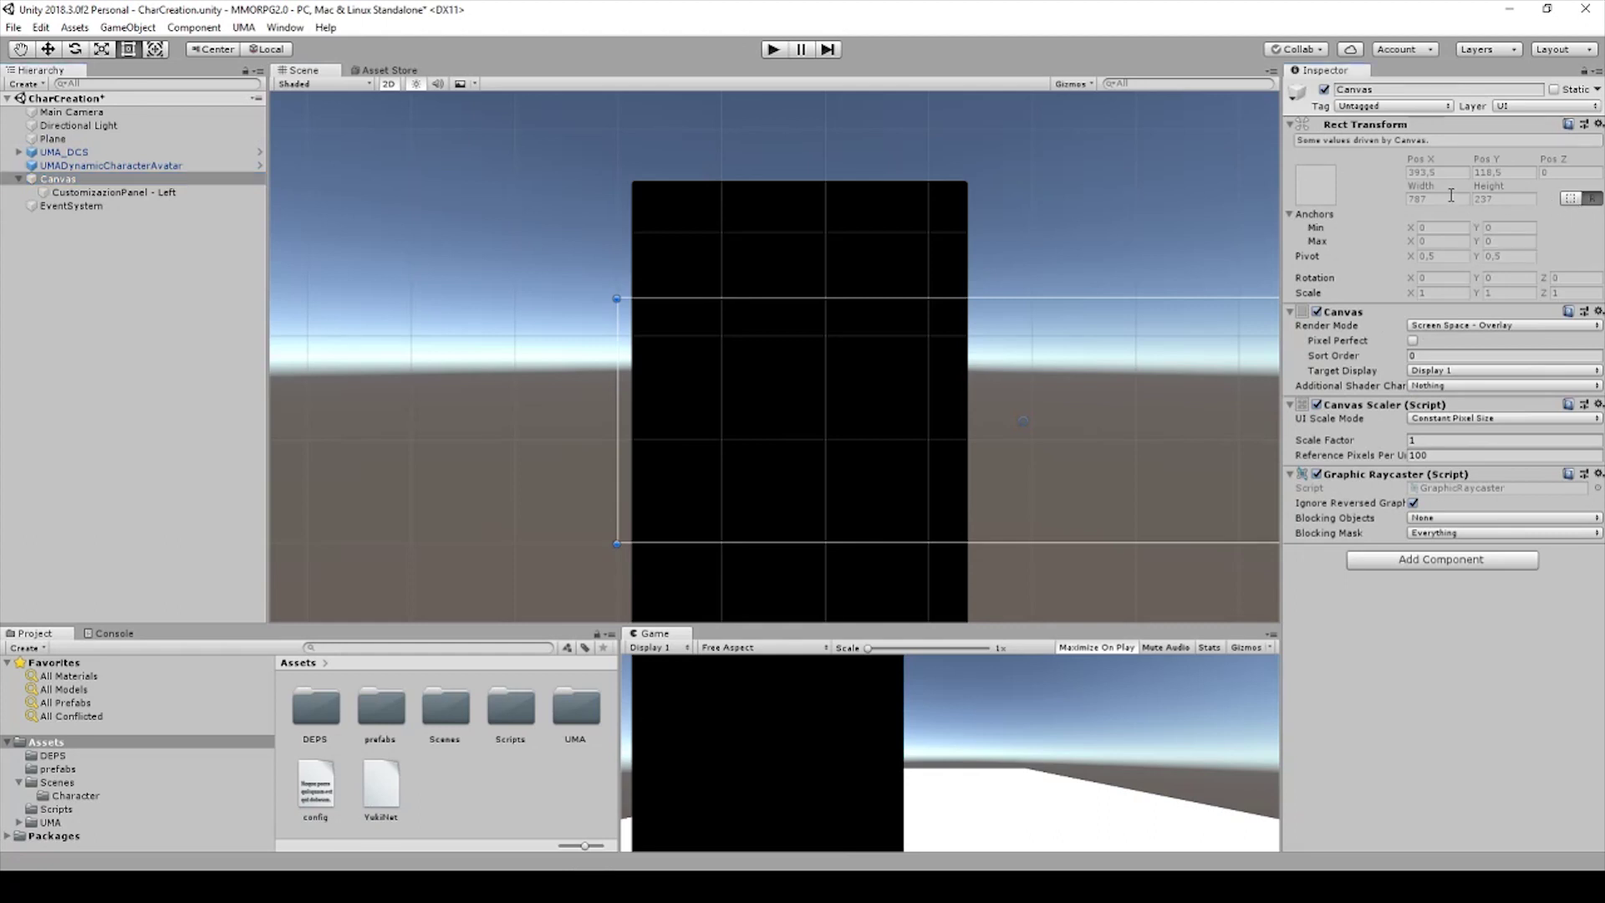
click(1593, 199)
click(1571, 199)
drag(617, 298, 613, 284)
click(117, 191)
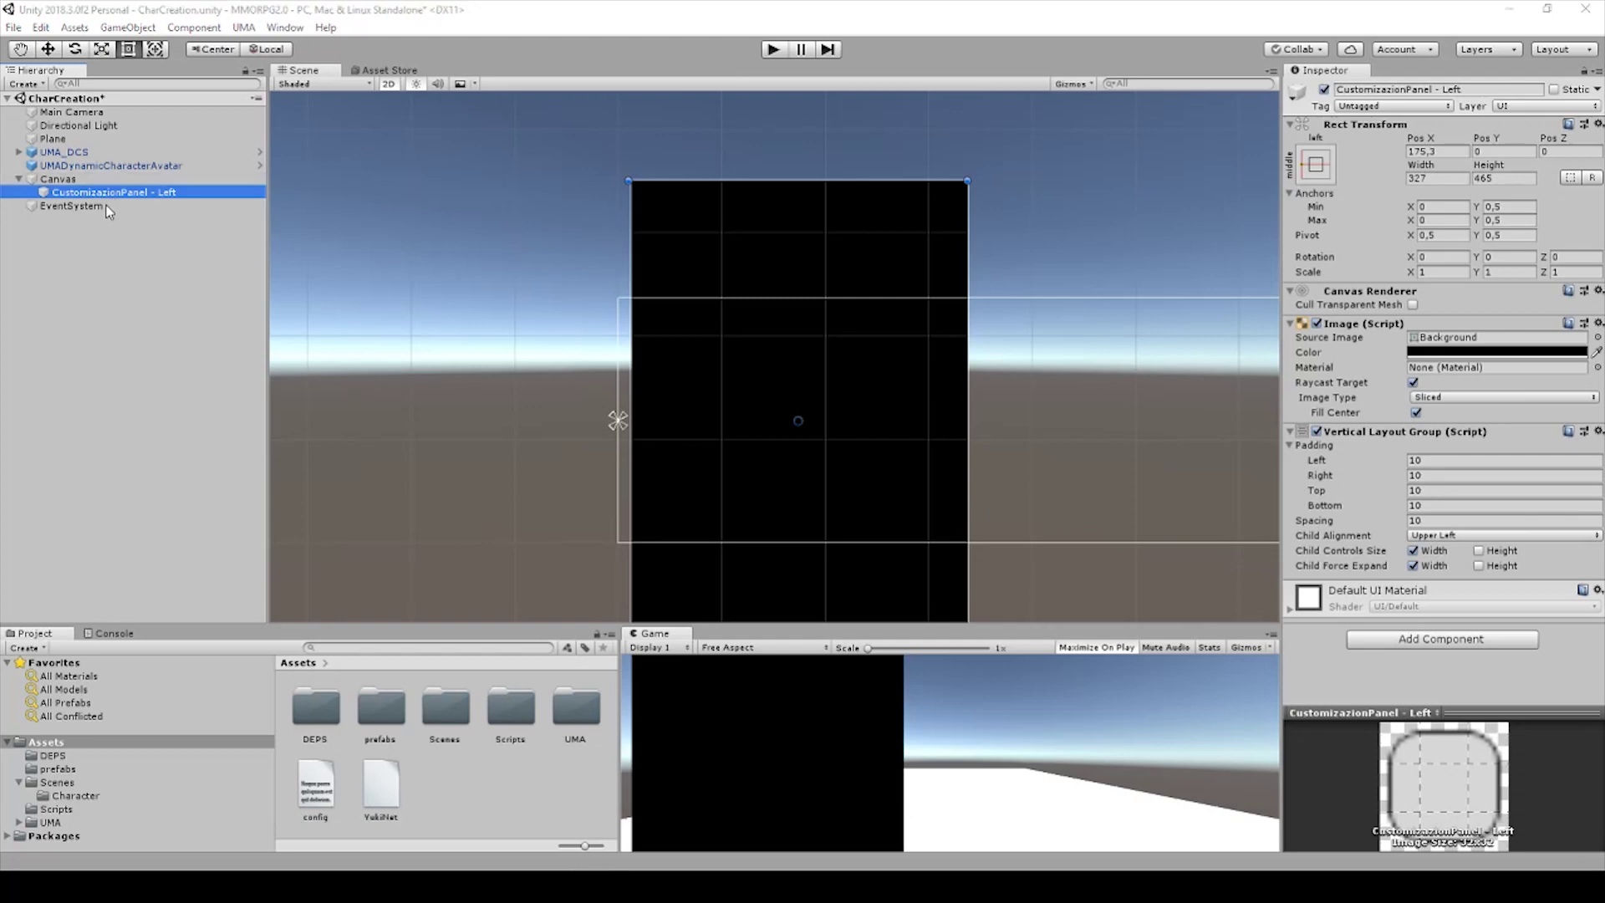
Add a TextMeshPro - Text object inside the customization panel.
right_click(134, 194)
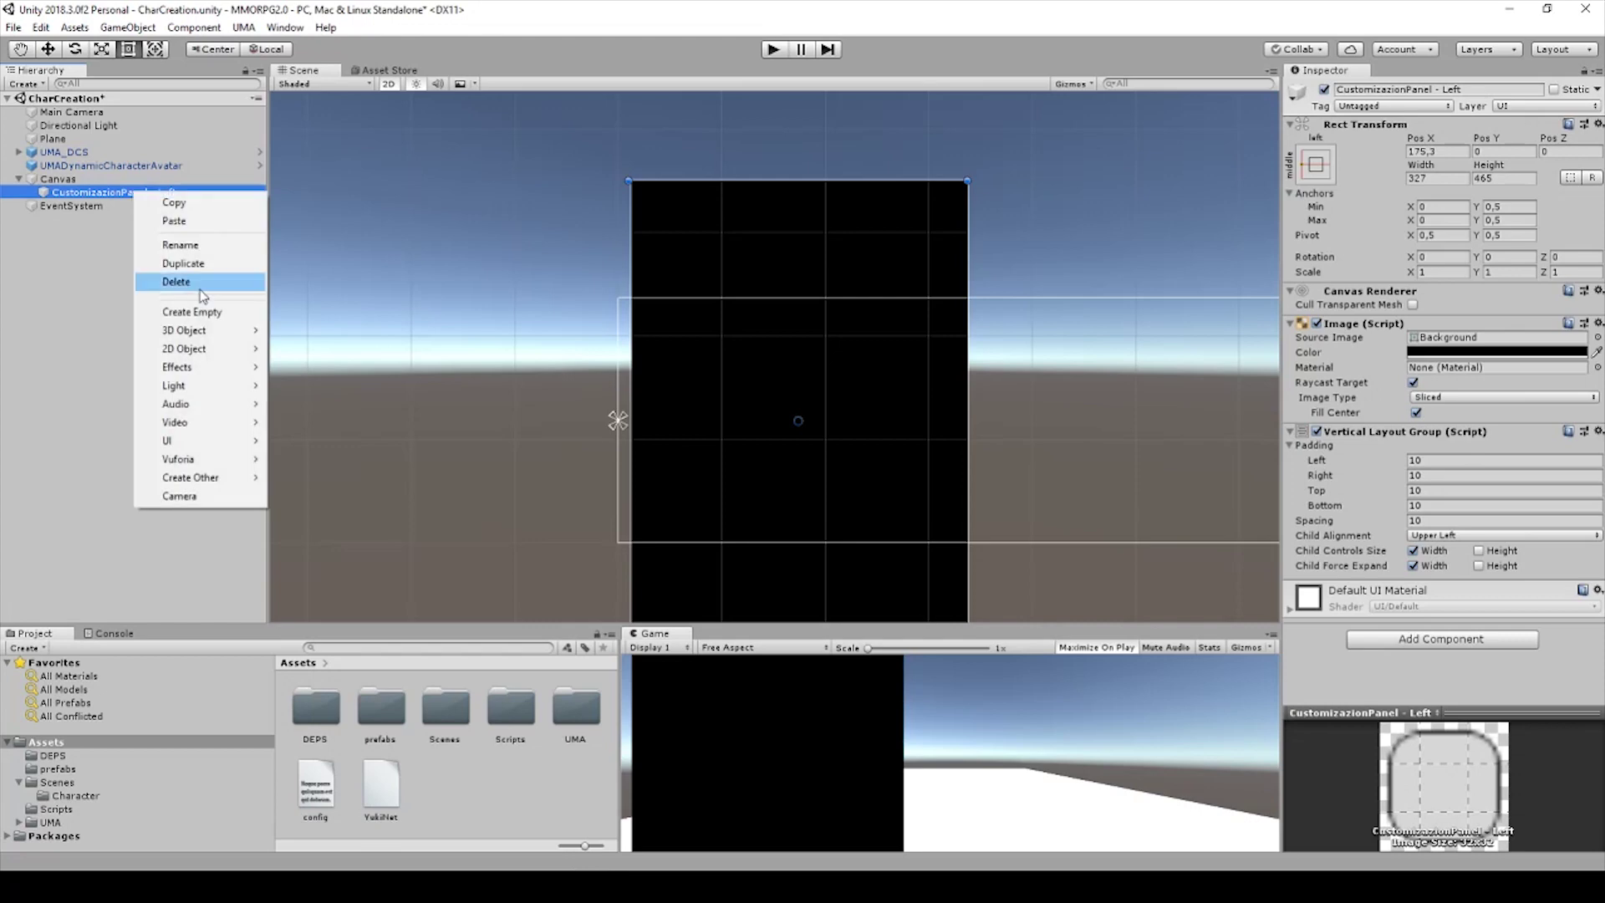
mouse_move(219, 438)
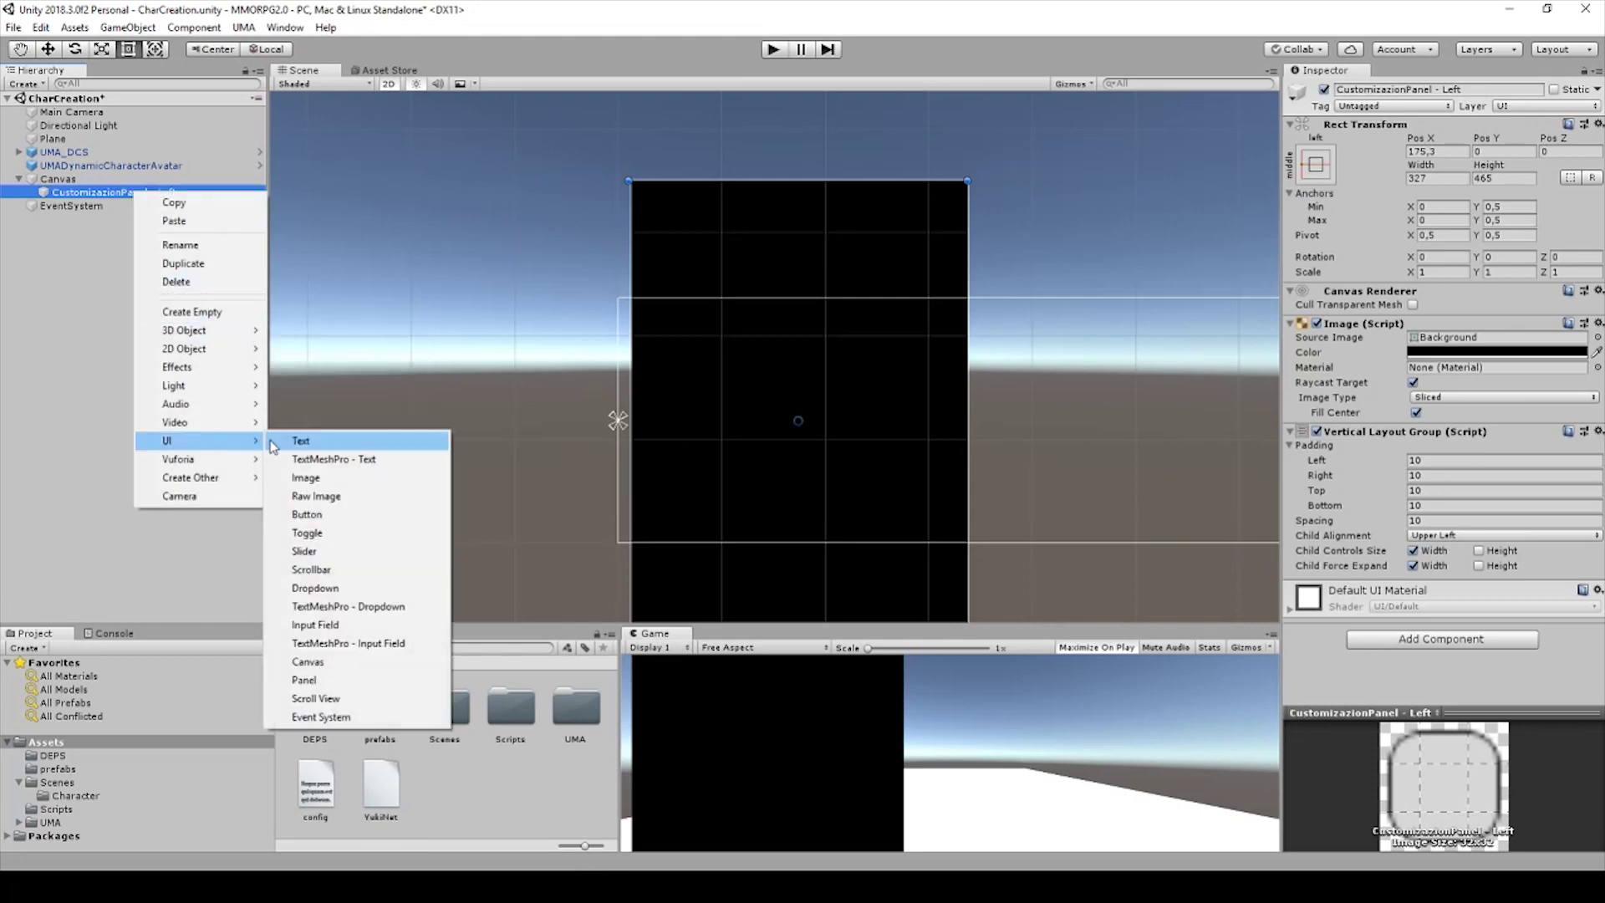
click(372, 459)
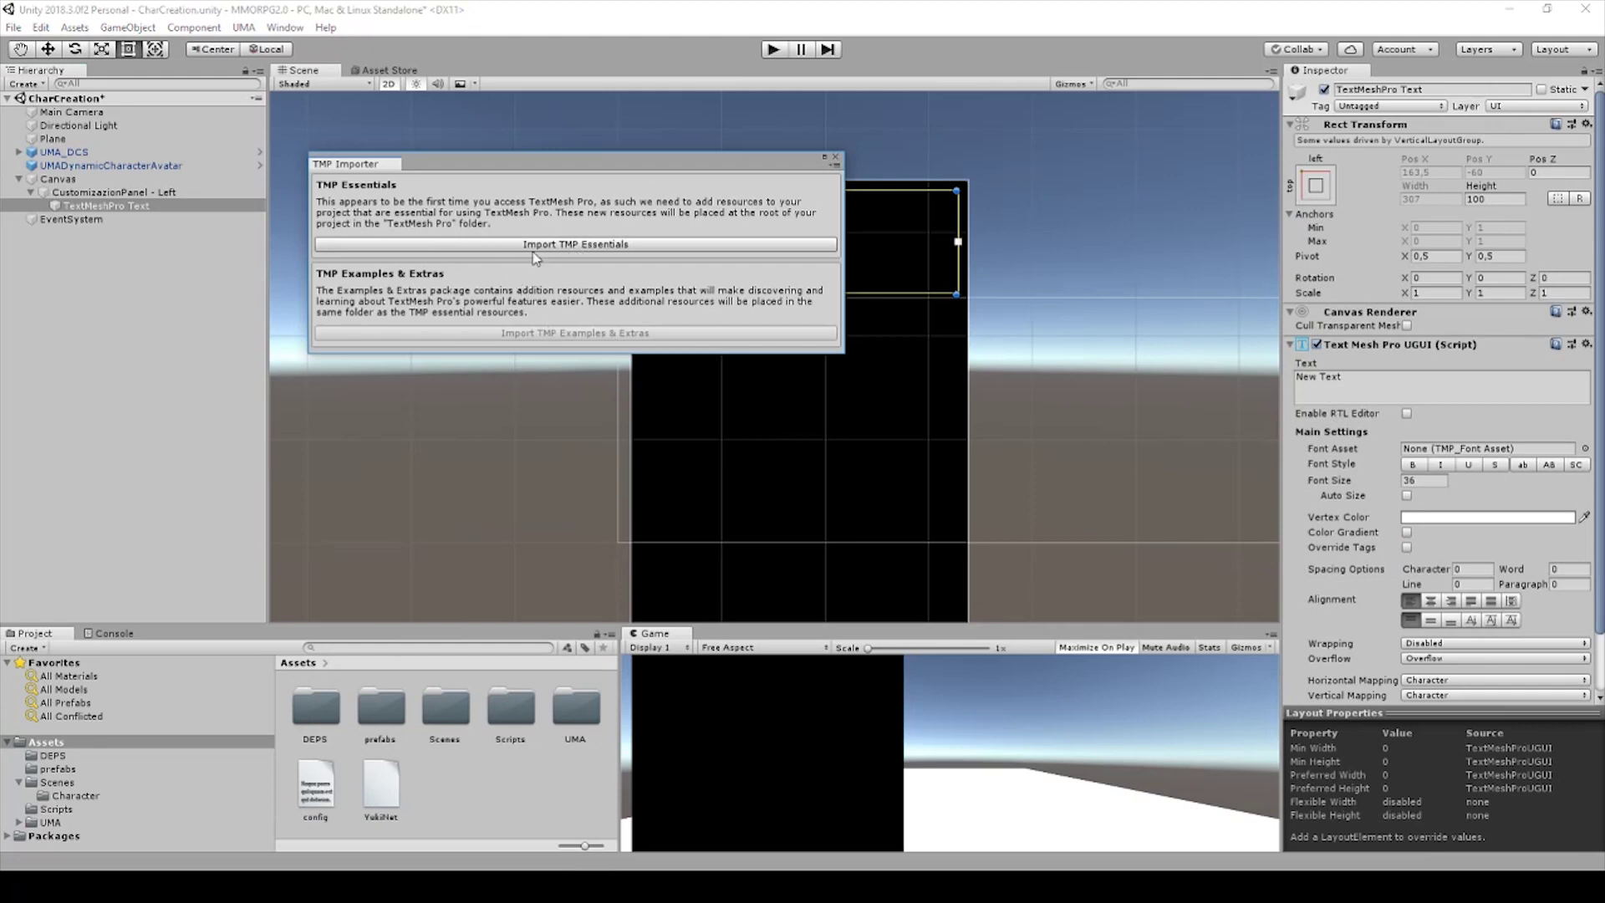
Import the TMP Essential Resources, confirm the import in the Console, and close the TMP Importer.
click(577, 244)
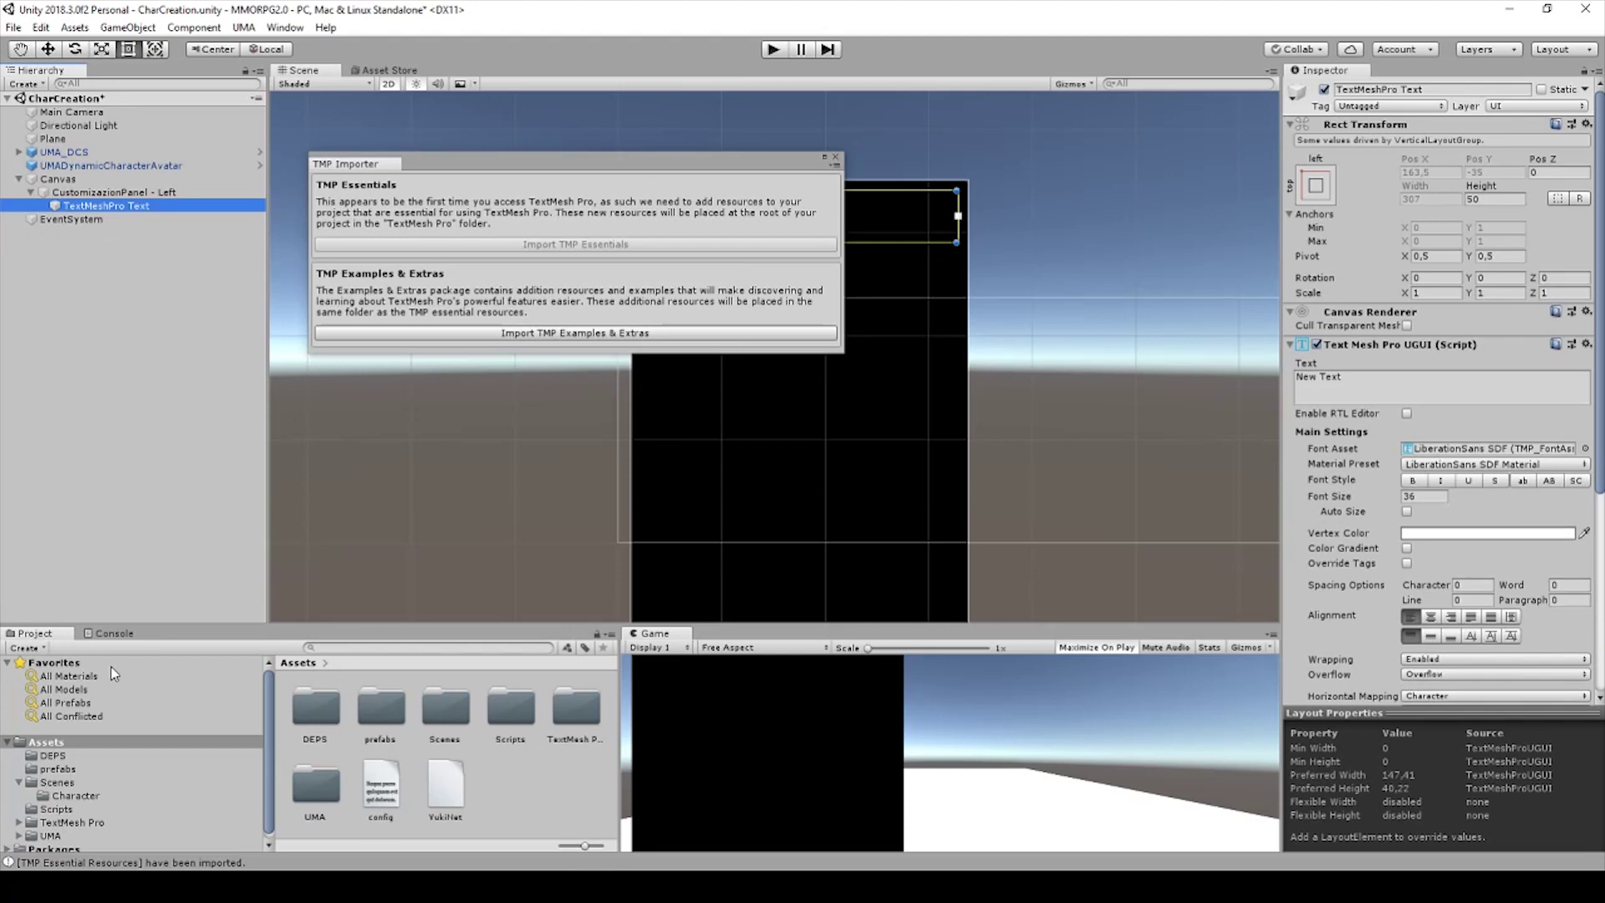
click(115, 635)
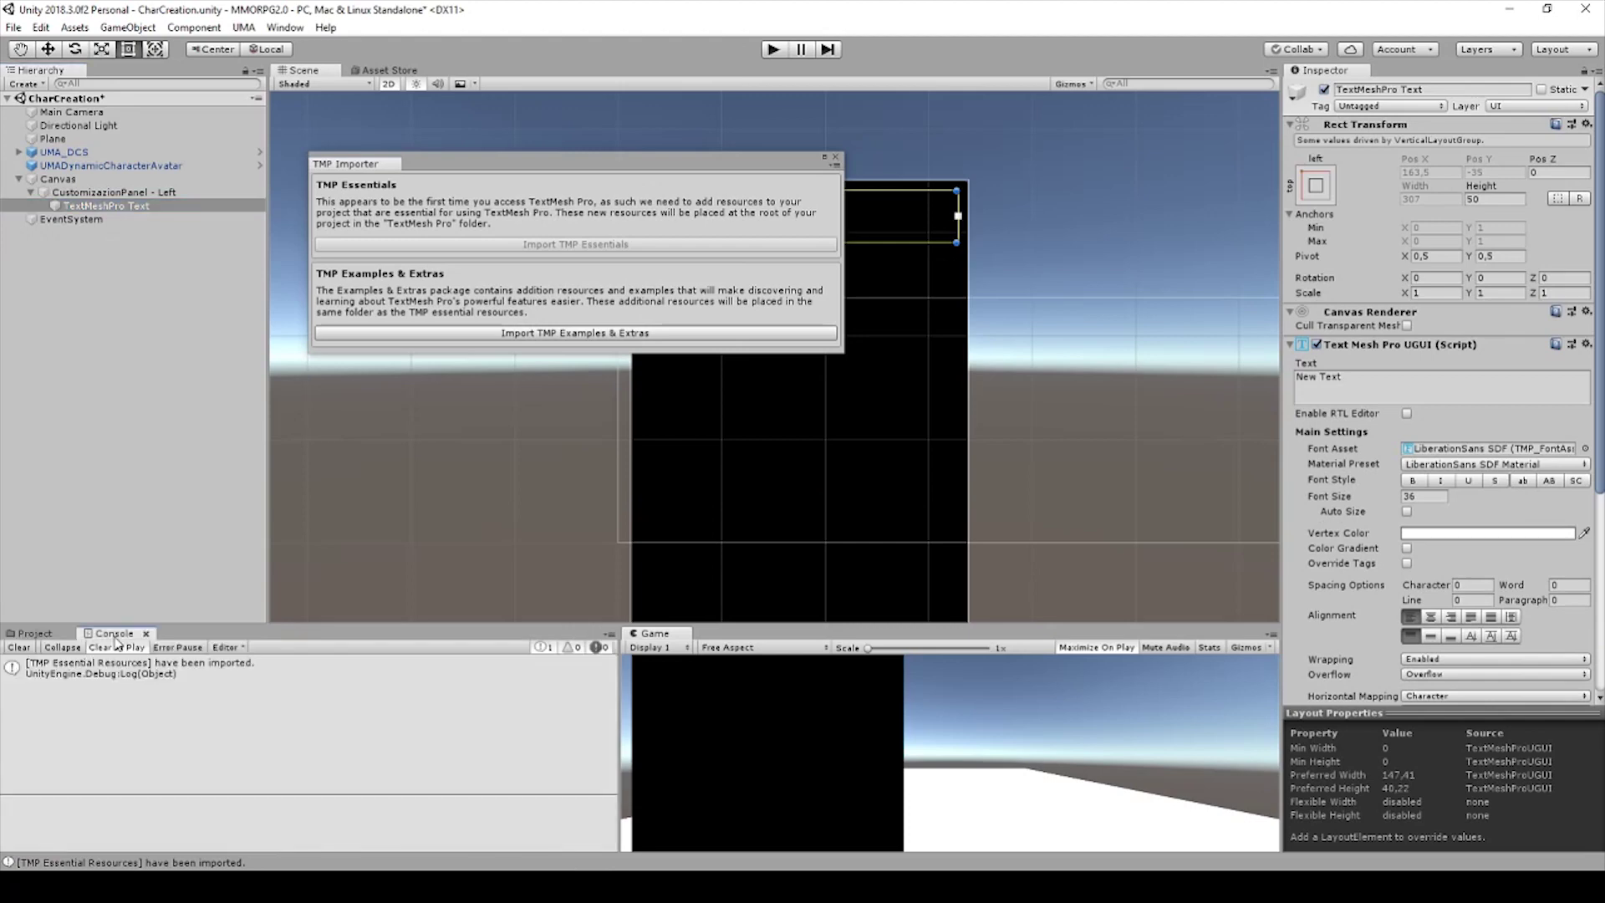
click(244, 677)
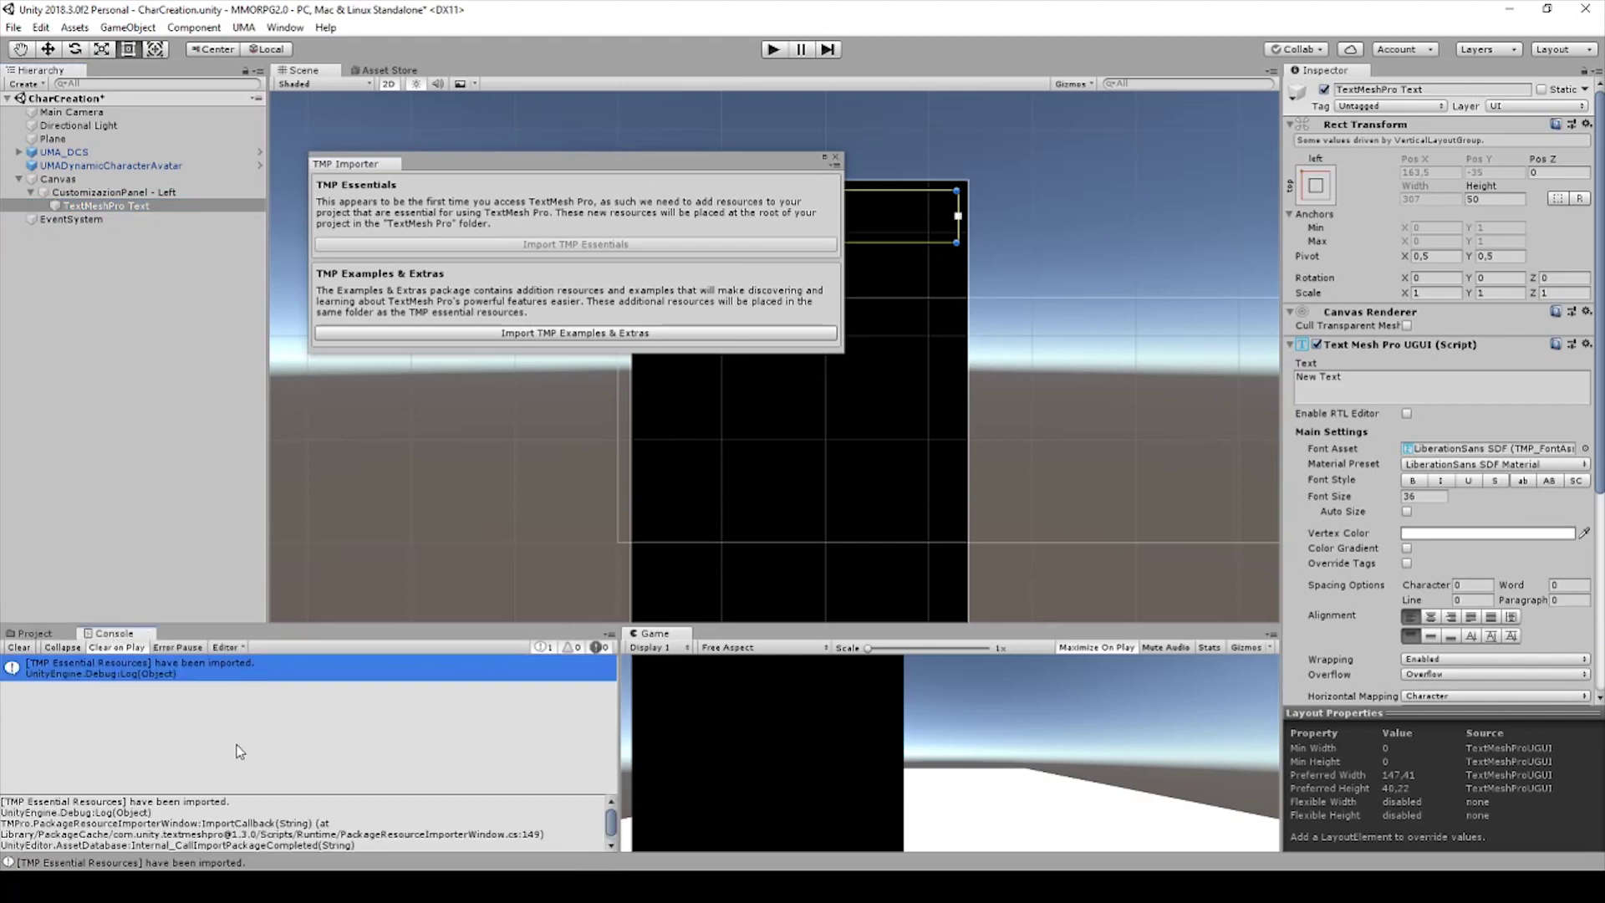
click(23, 635)
click(834, 160)
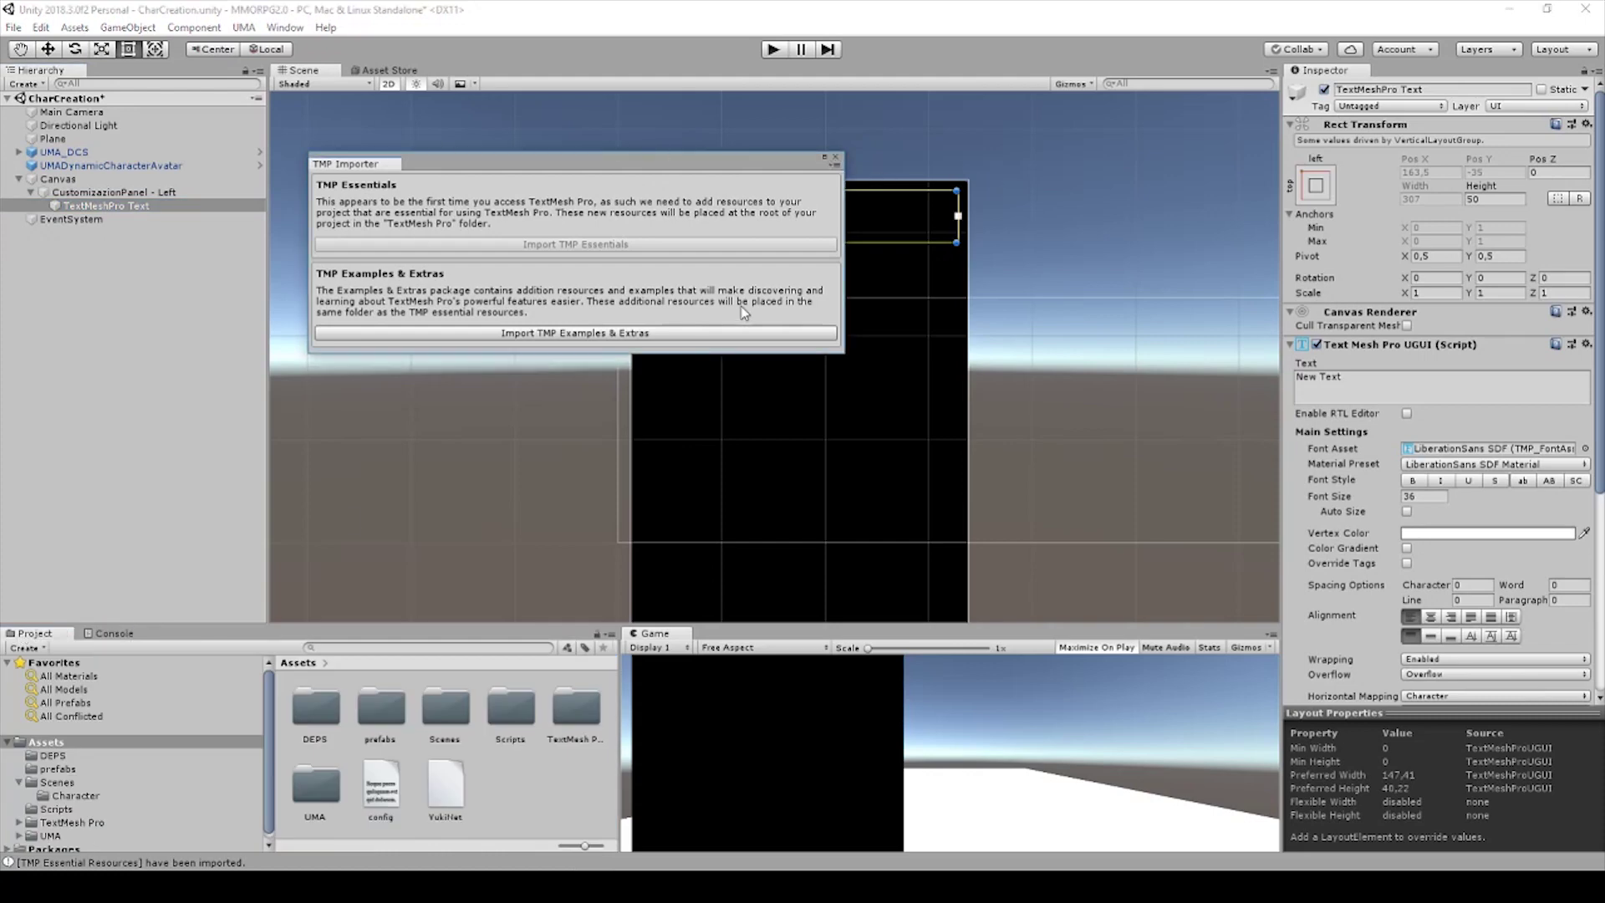
click(834, 158)
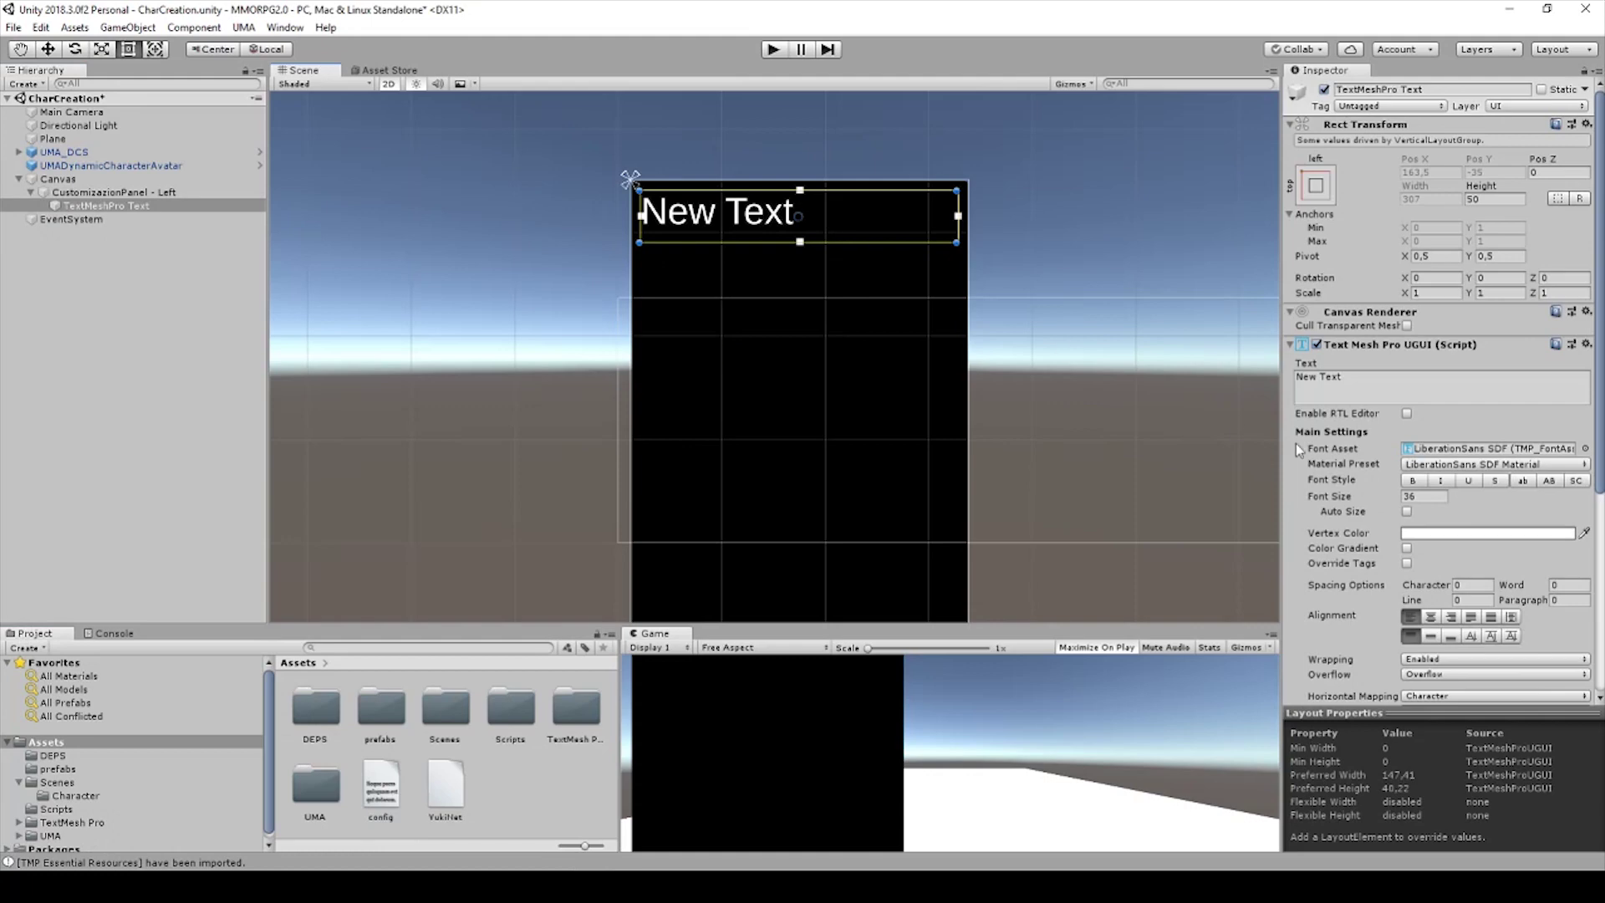
Replace the old text object with a fresh TextMeshPro text inside the customization panel.
scroll(1446, 468, down, 3)
scroll(1446, 468, up, 3)
click(93, 206)
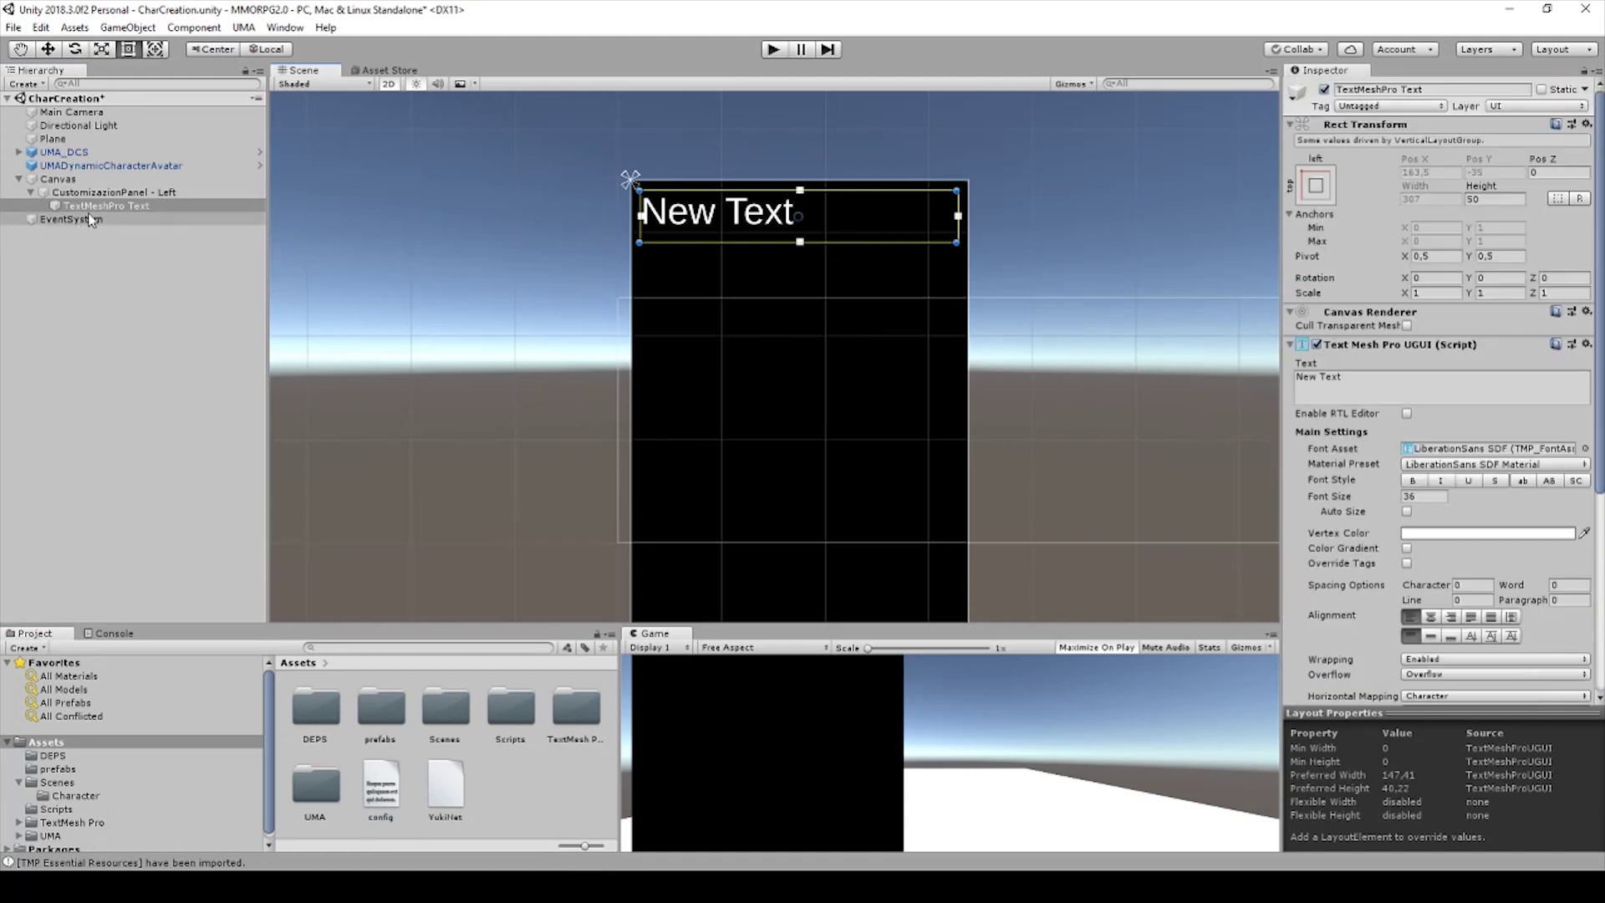
key(Delete)
click(108, 193)
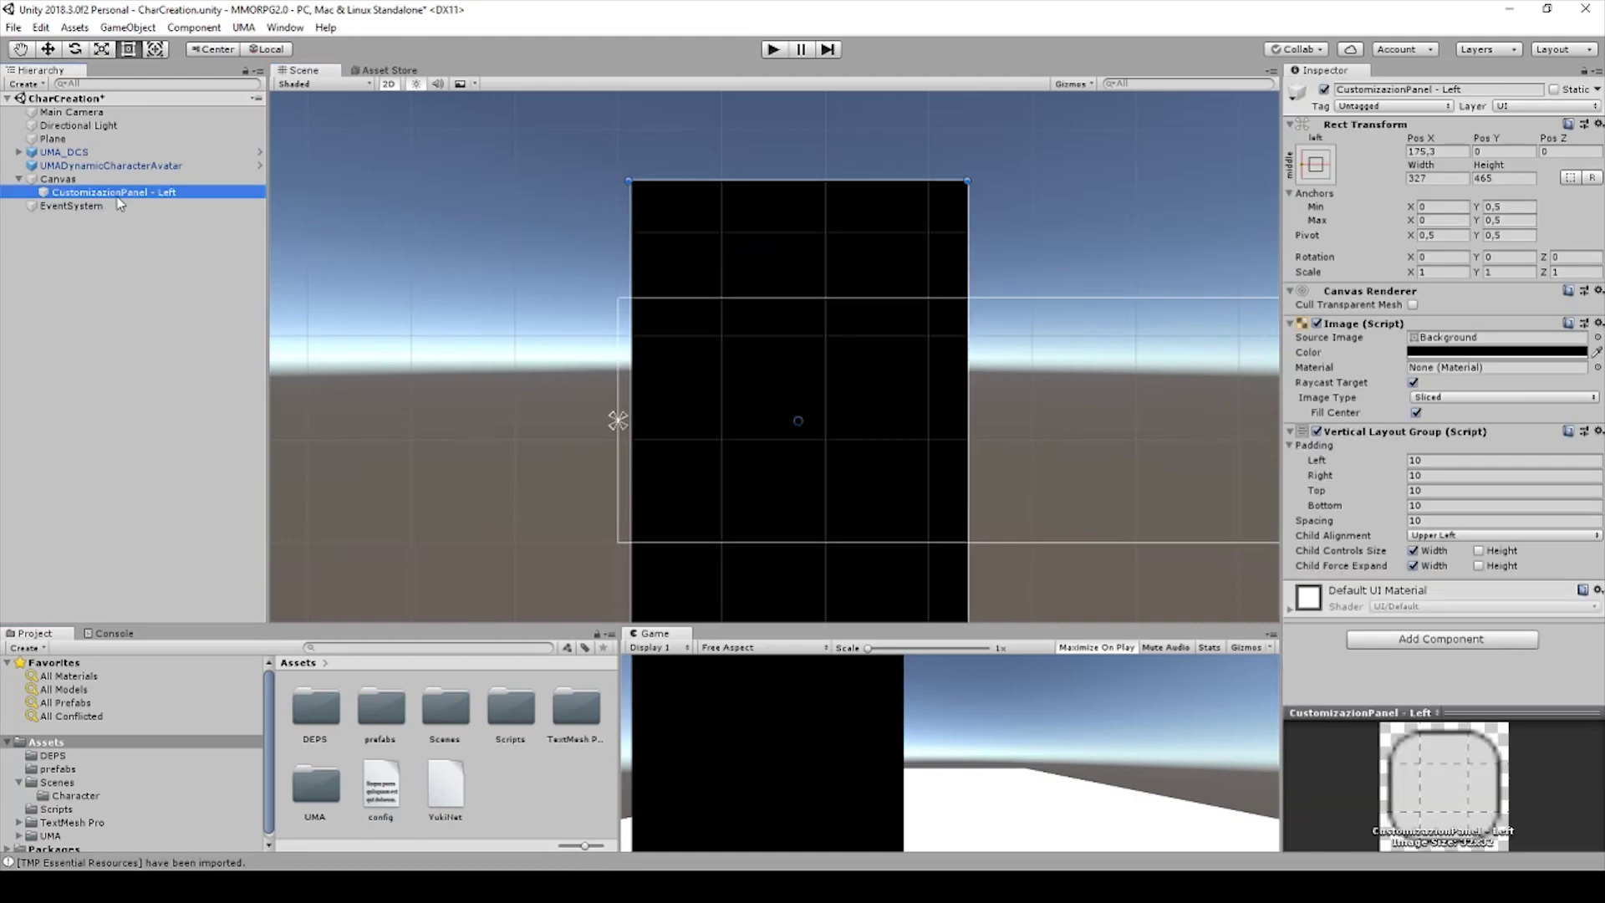
right_click(117, 194)
mouse_move(199, 461)
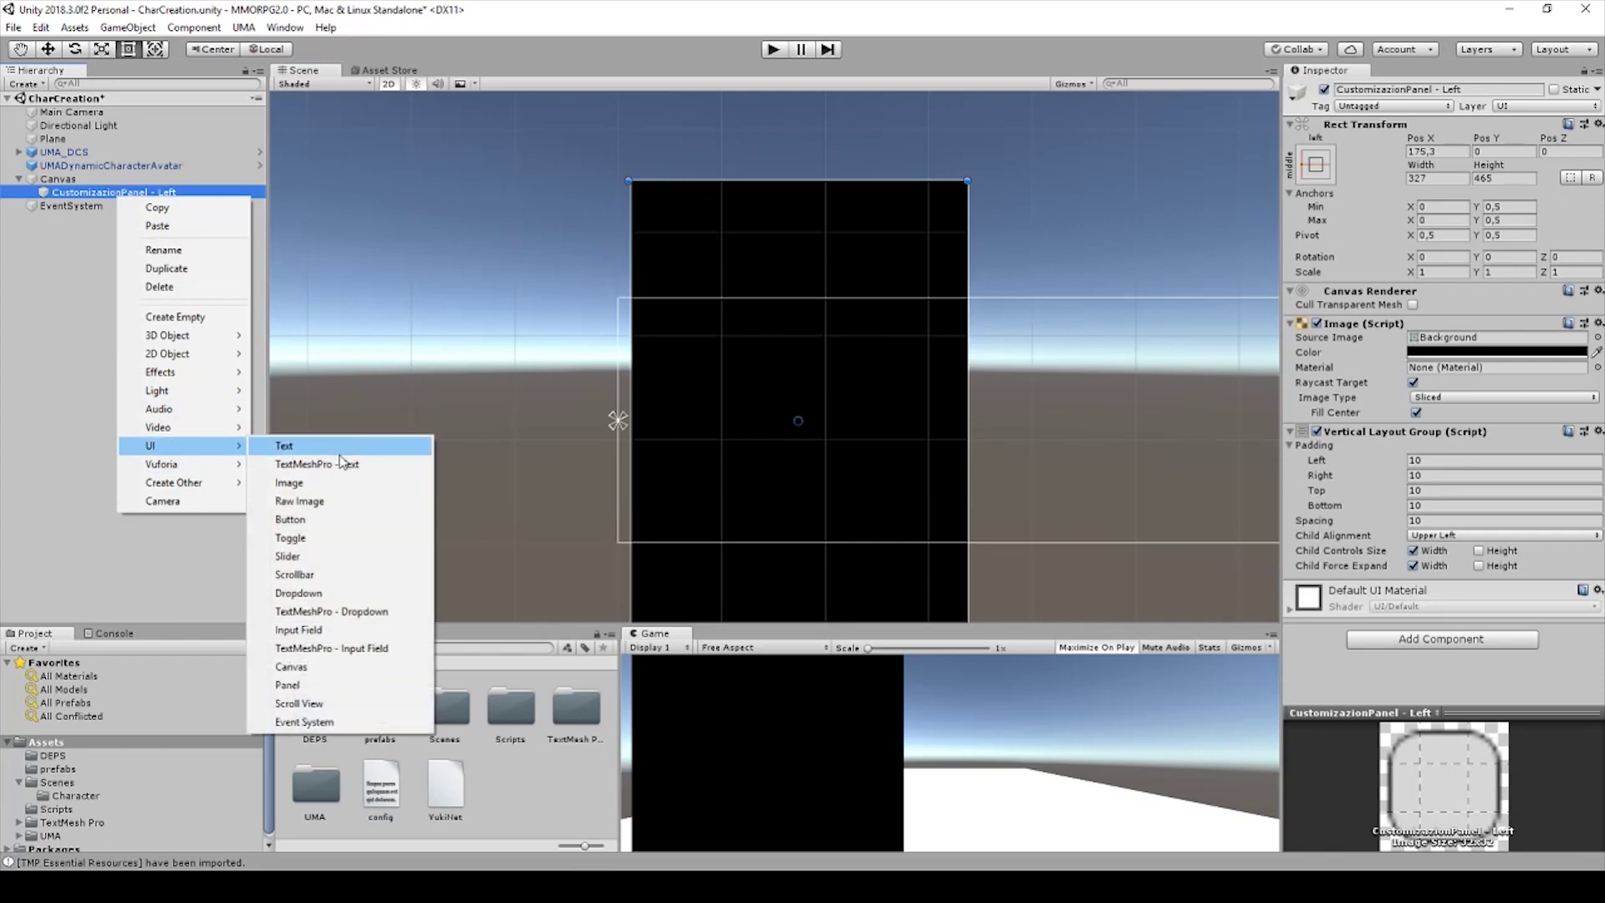
click(313, 465)
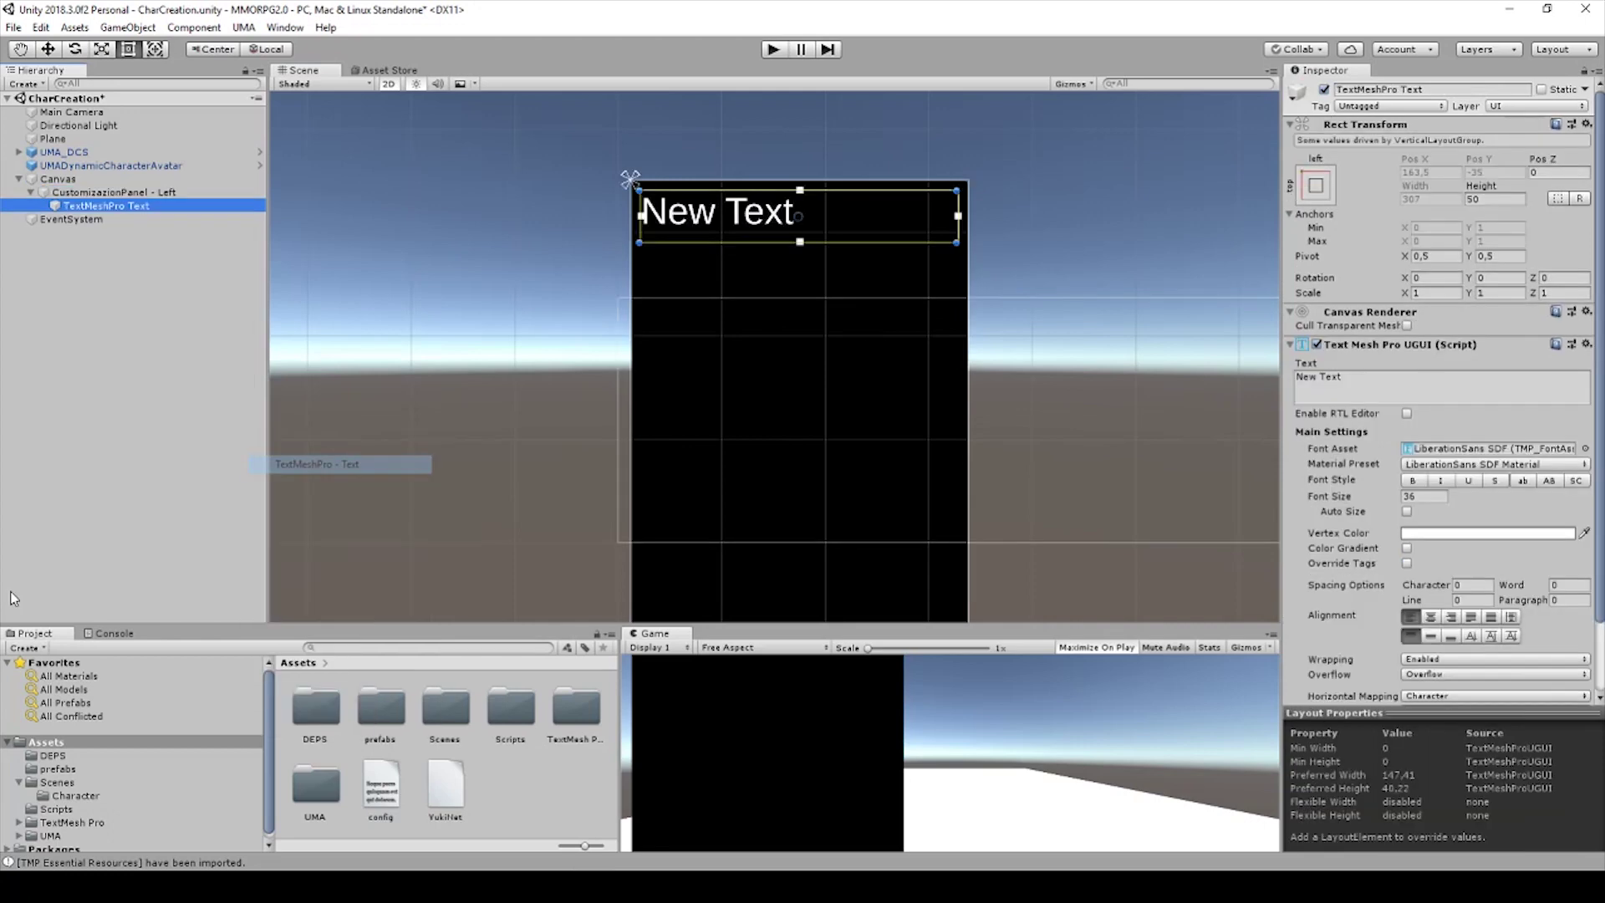
Set the text to 'Character Customizer' at font size 20 and shrink its box height to 24.9.
click(1426, 497)
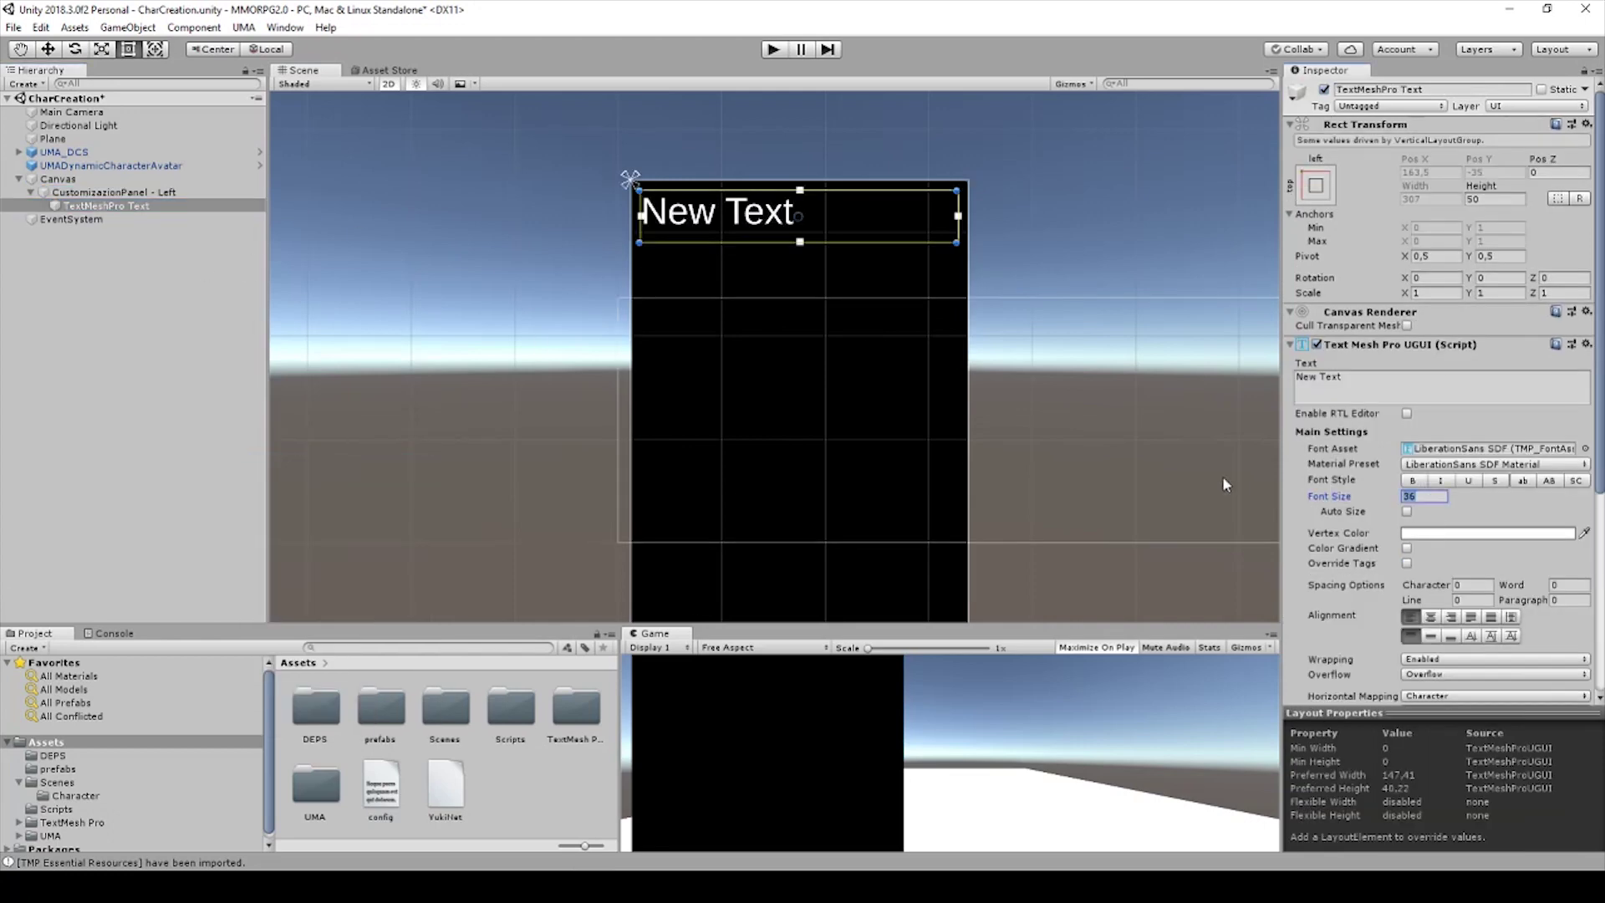
text(20)
click(1429, 392)
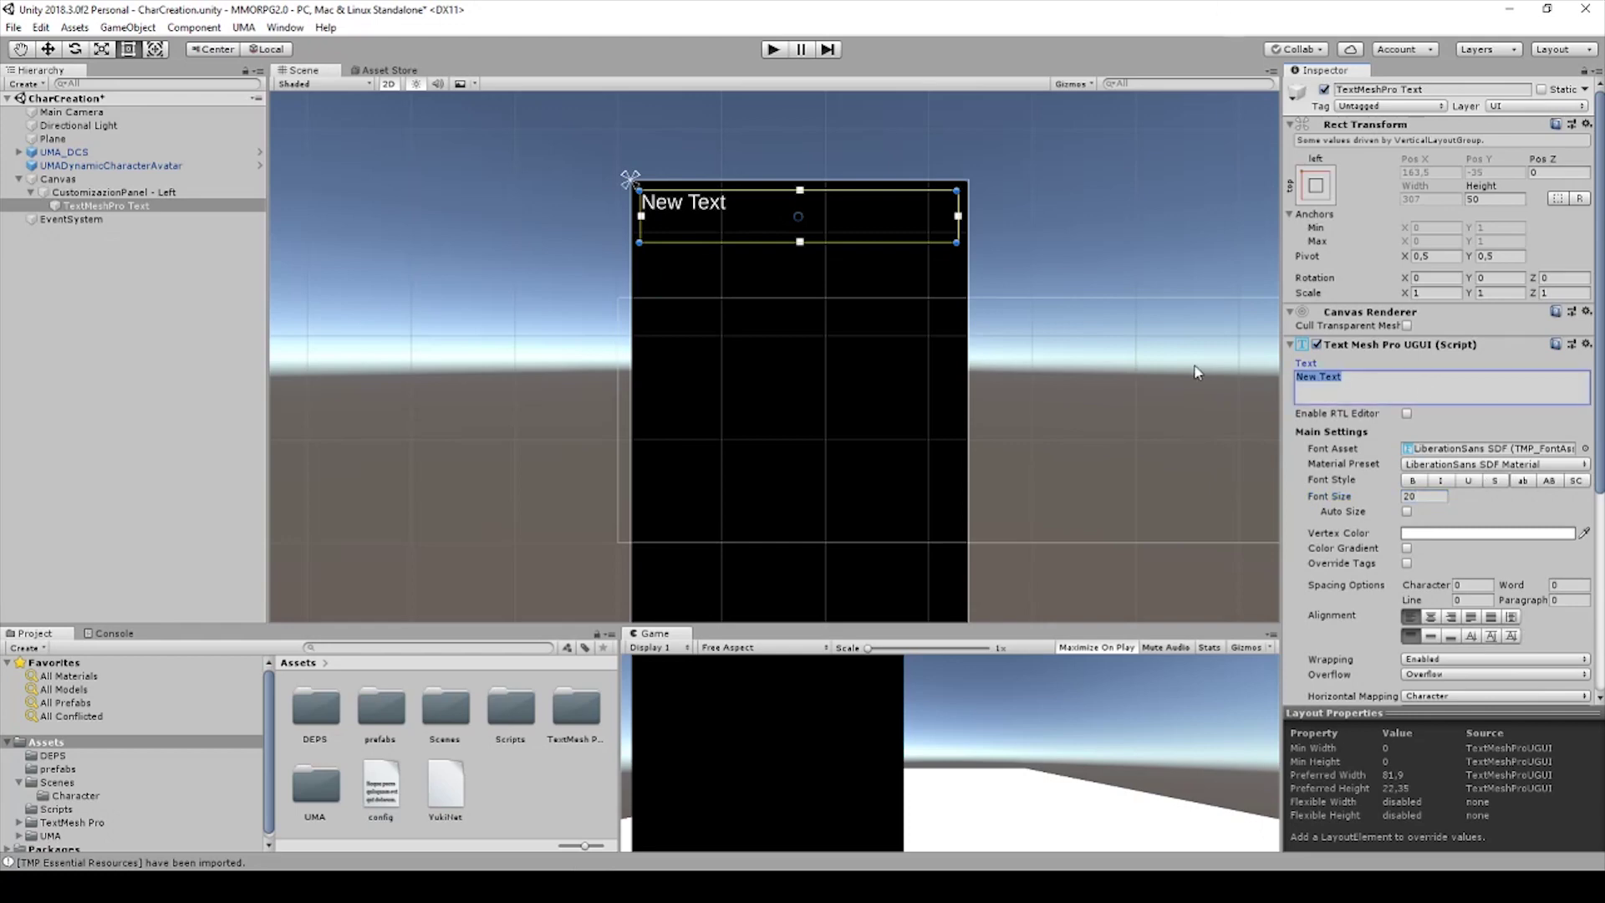
text(Ch)
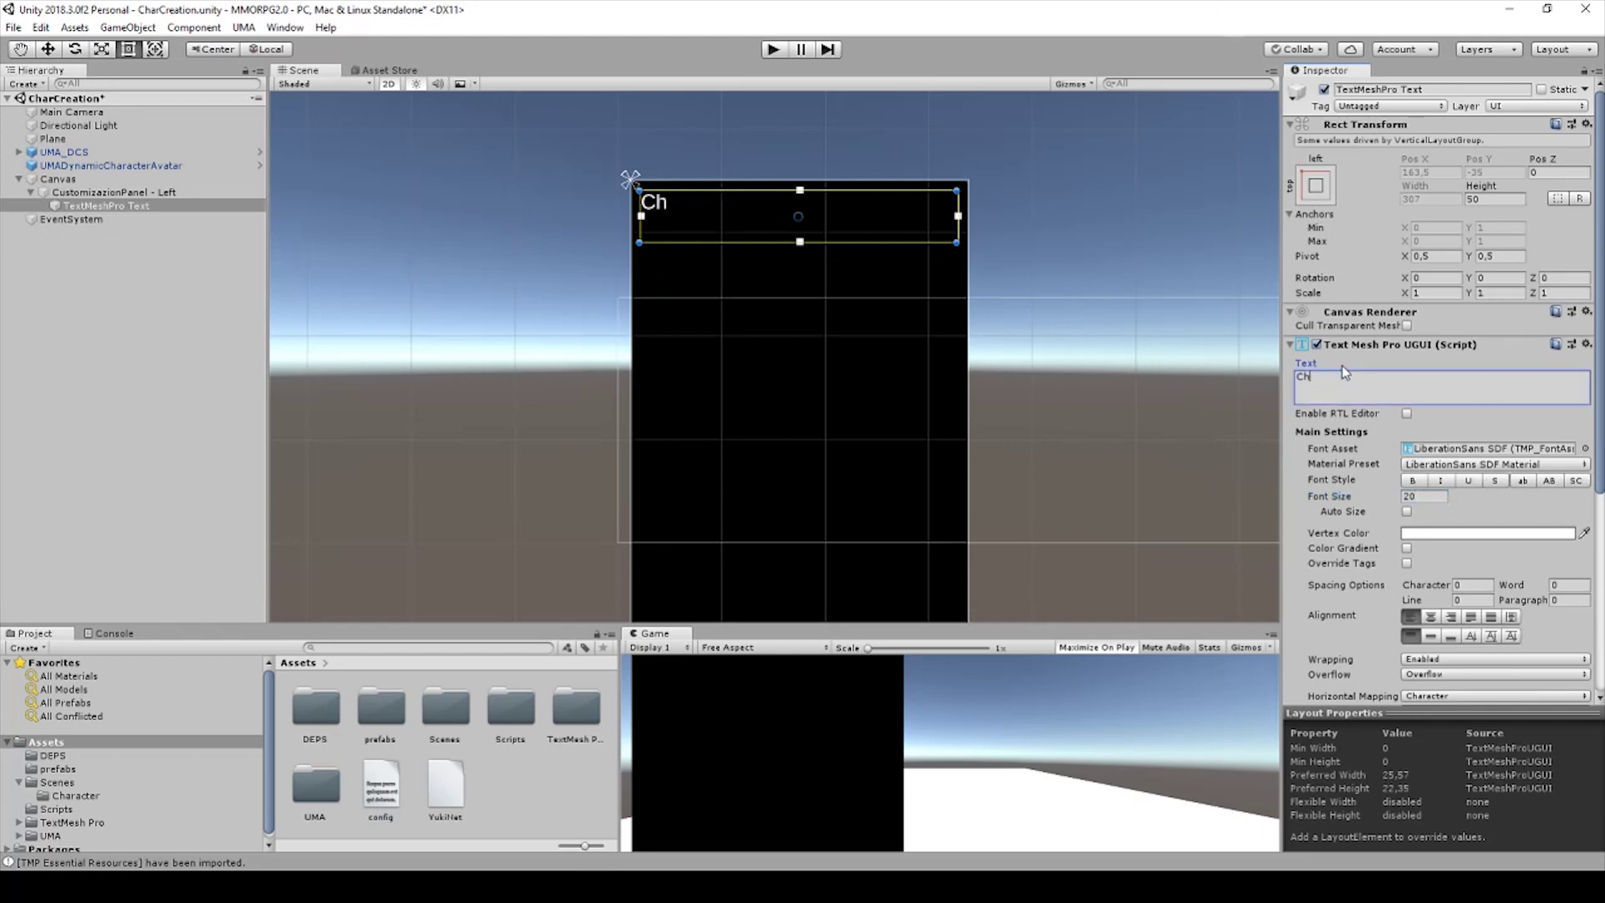
text(aracter Customizer)
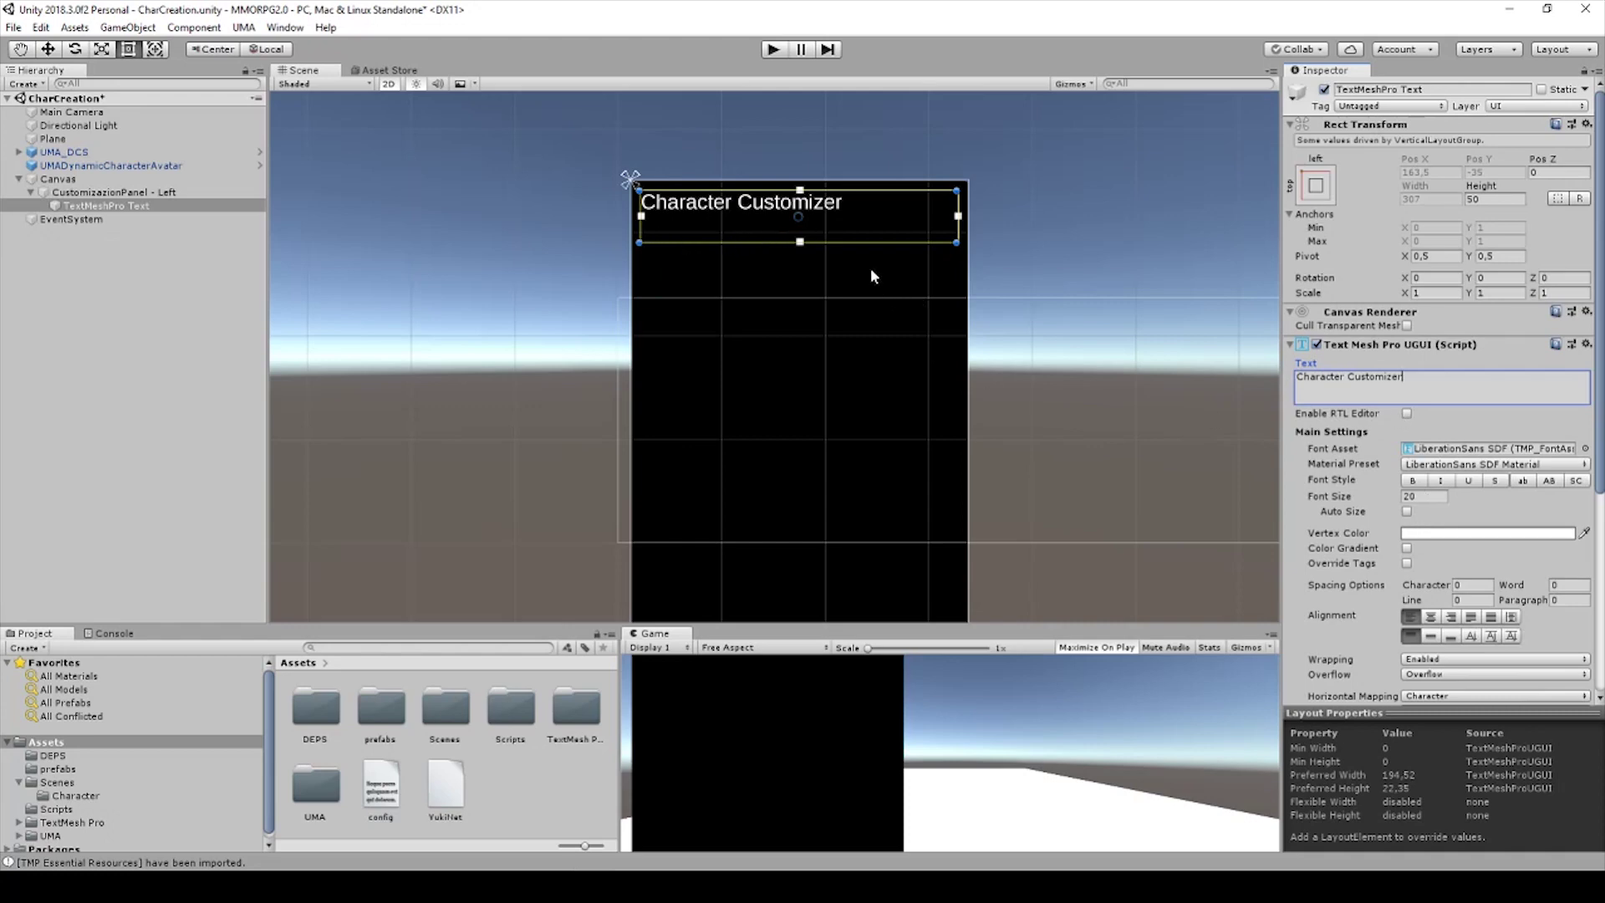
drag(843, 244, 846, 218)
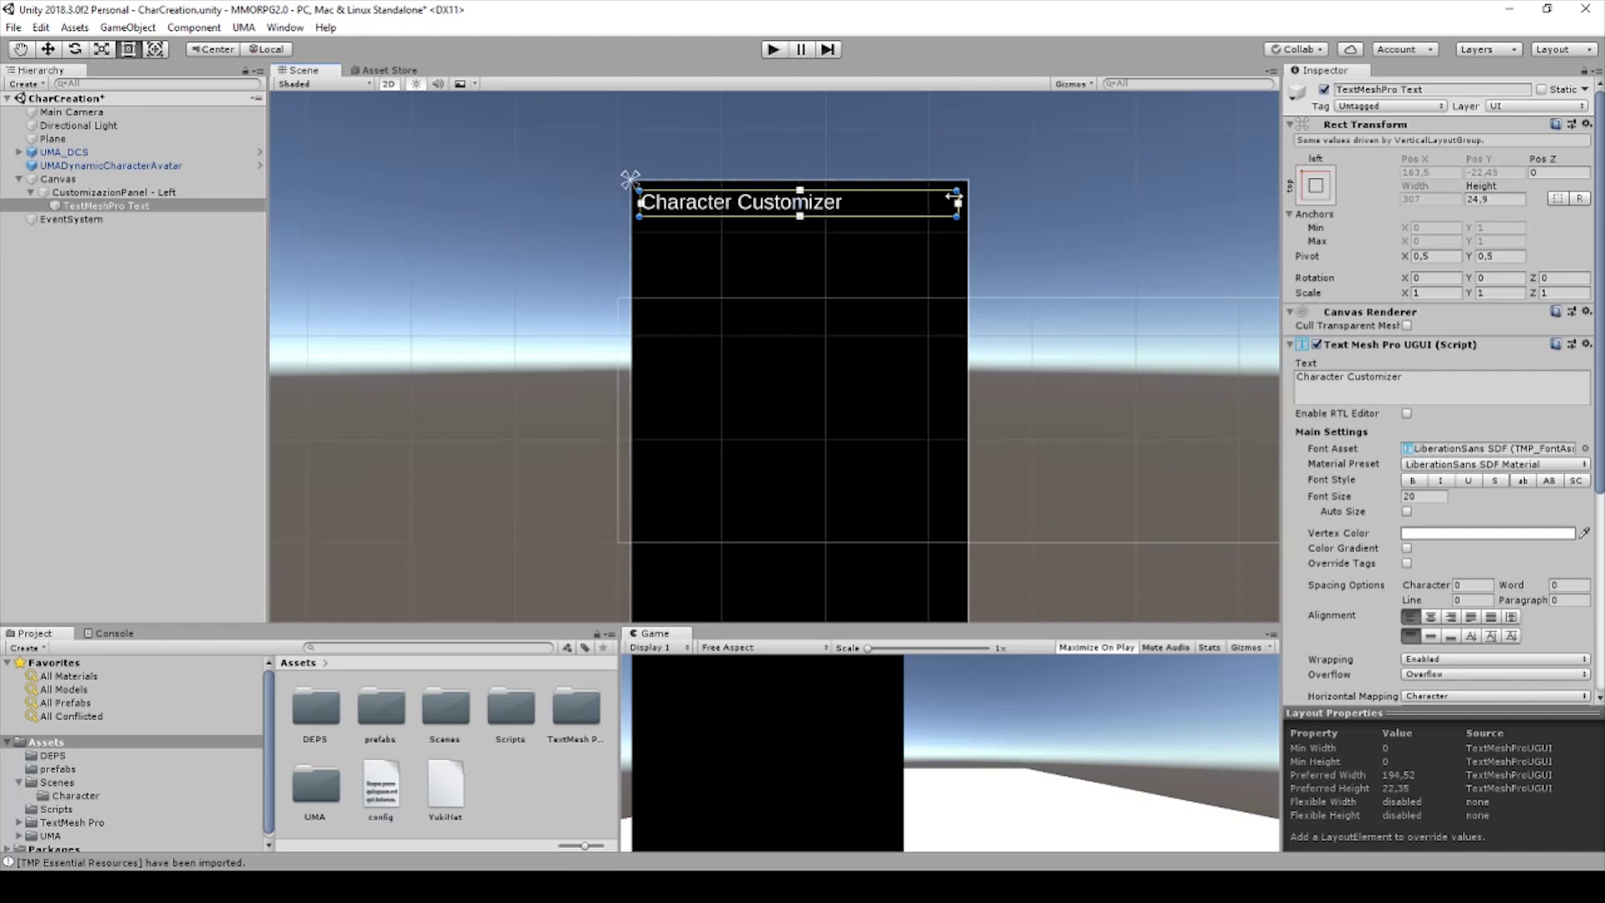
click(888, 347)
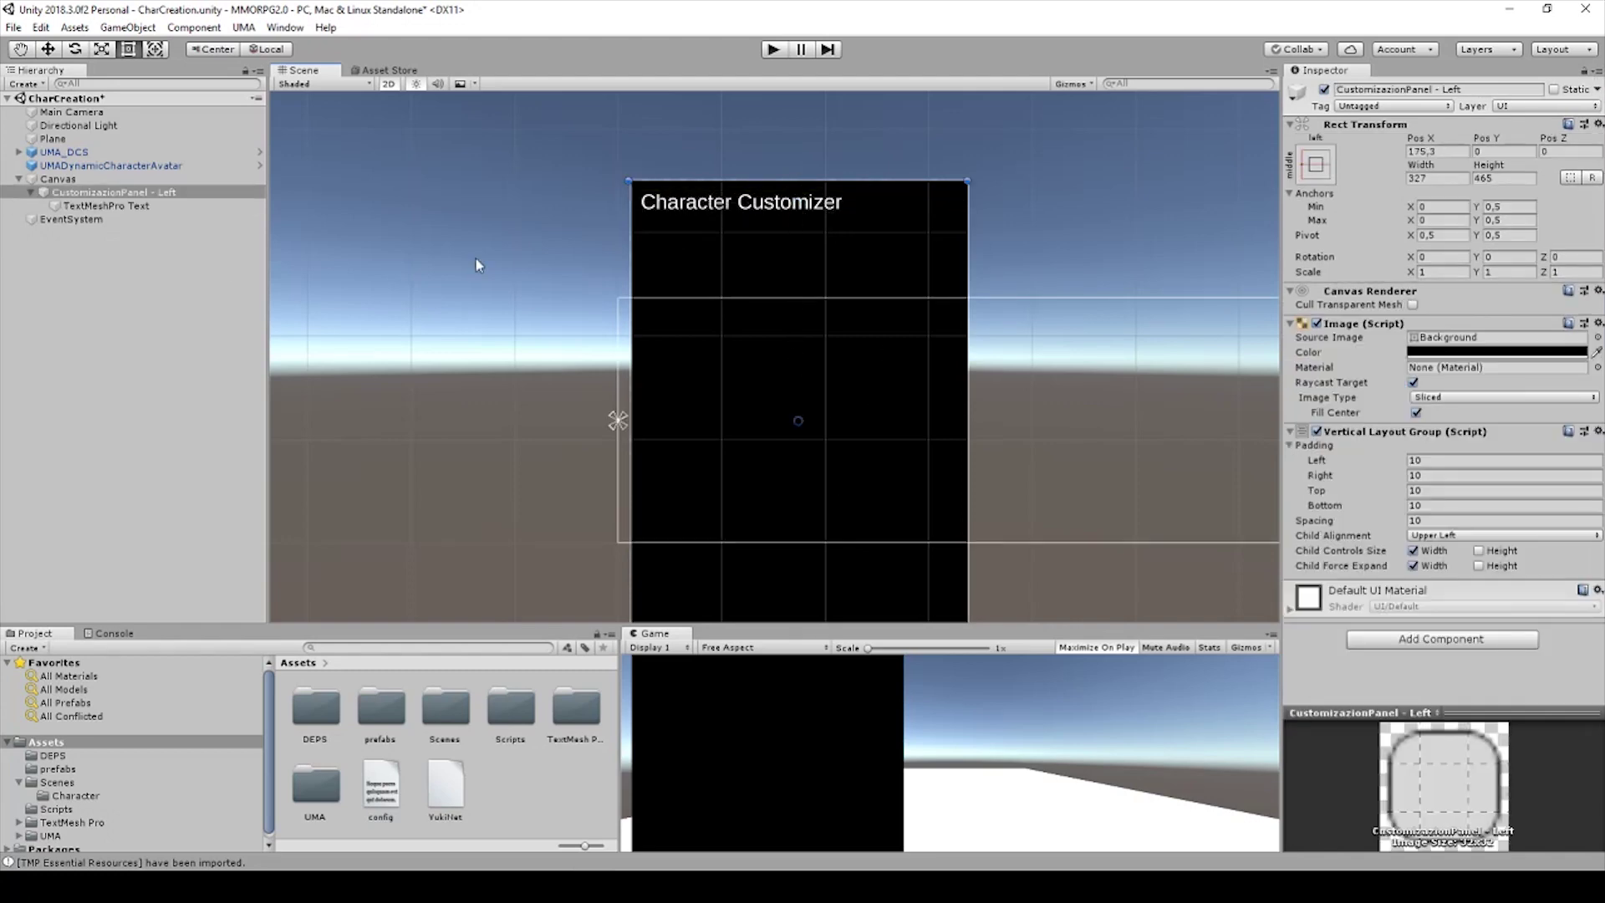
Rename the 'Character Customizer' TextMeshPro object to 'Headline'.
click(65, 207)
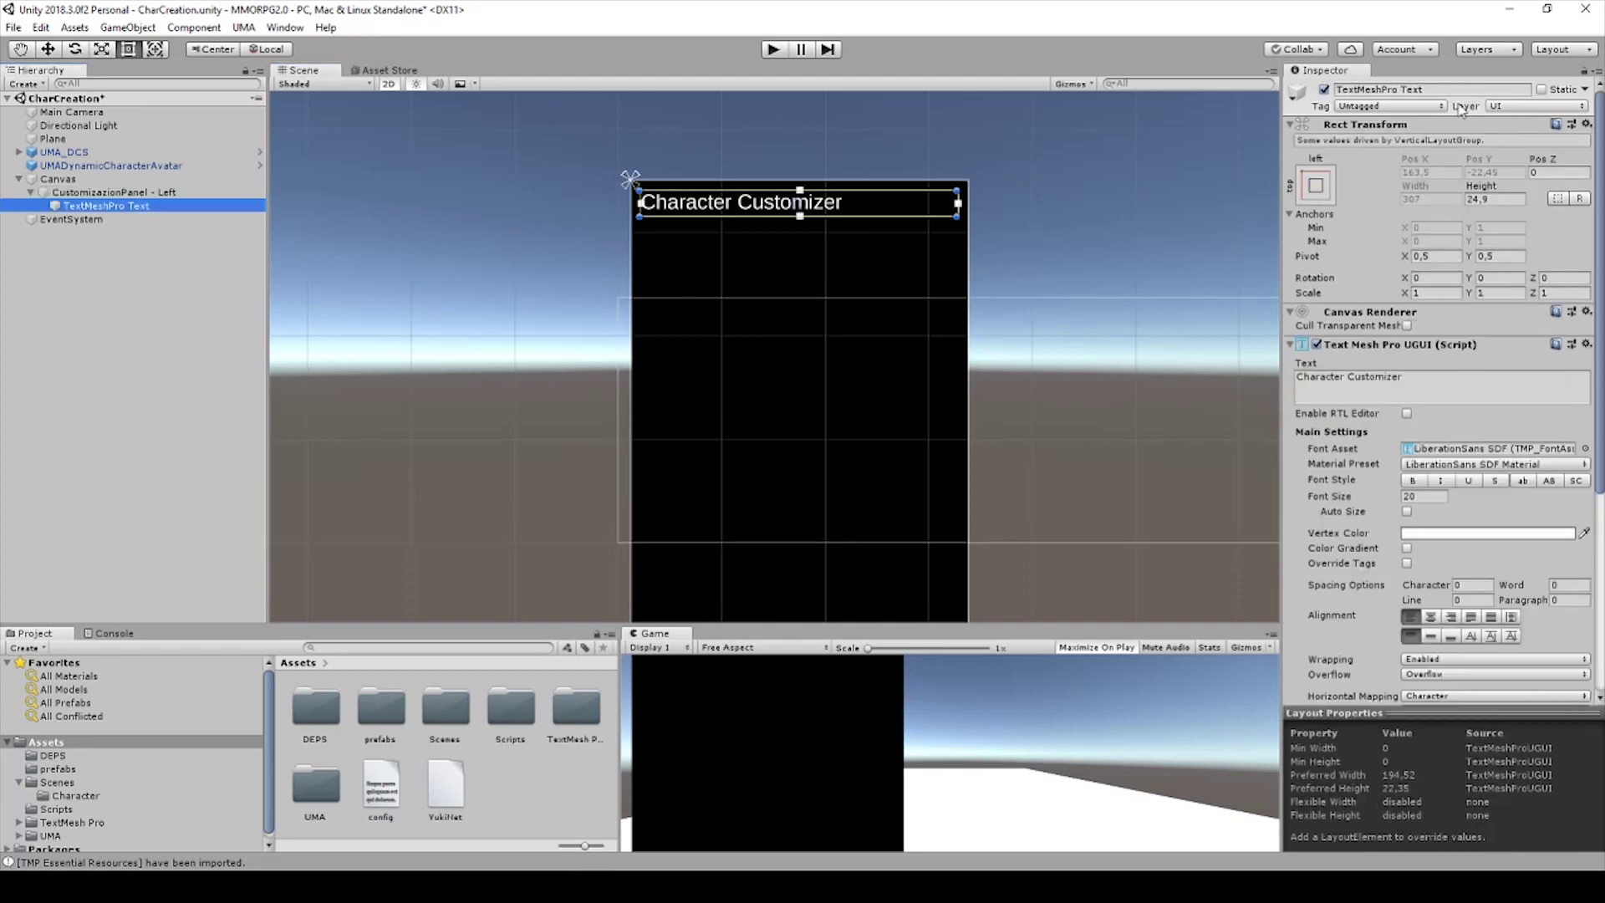
click(1421, 88)
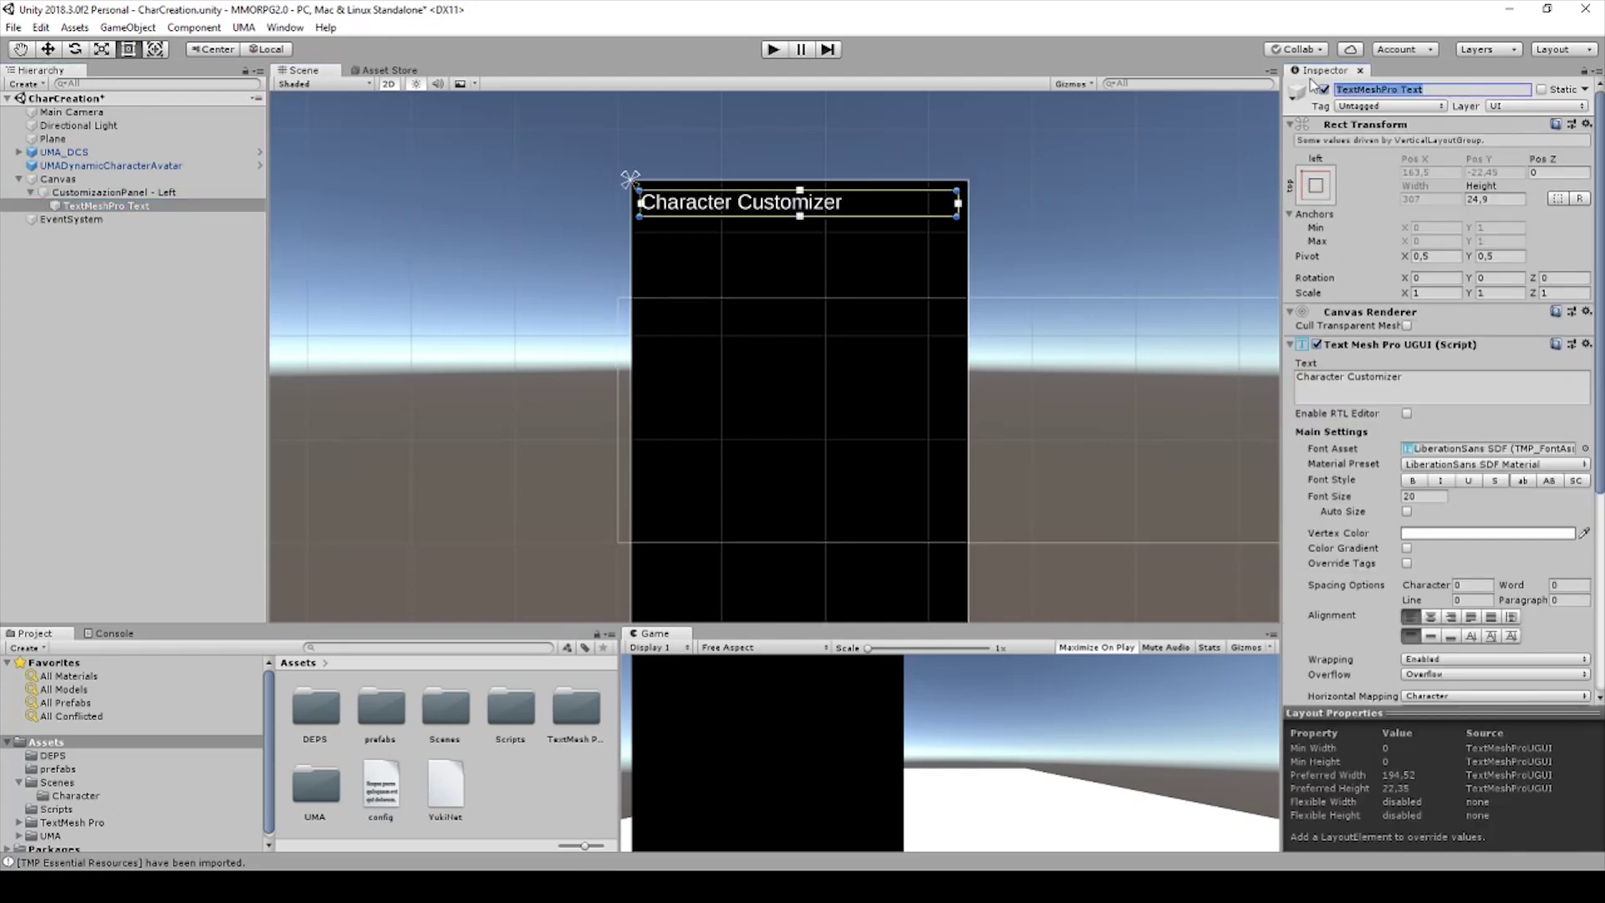
text(Headline)
key(Return)
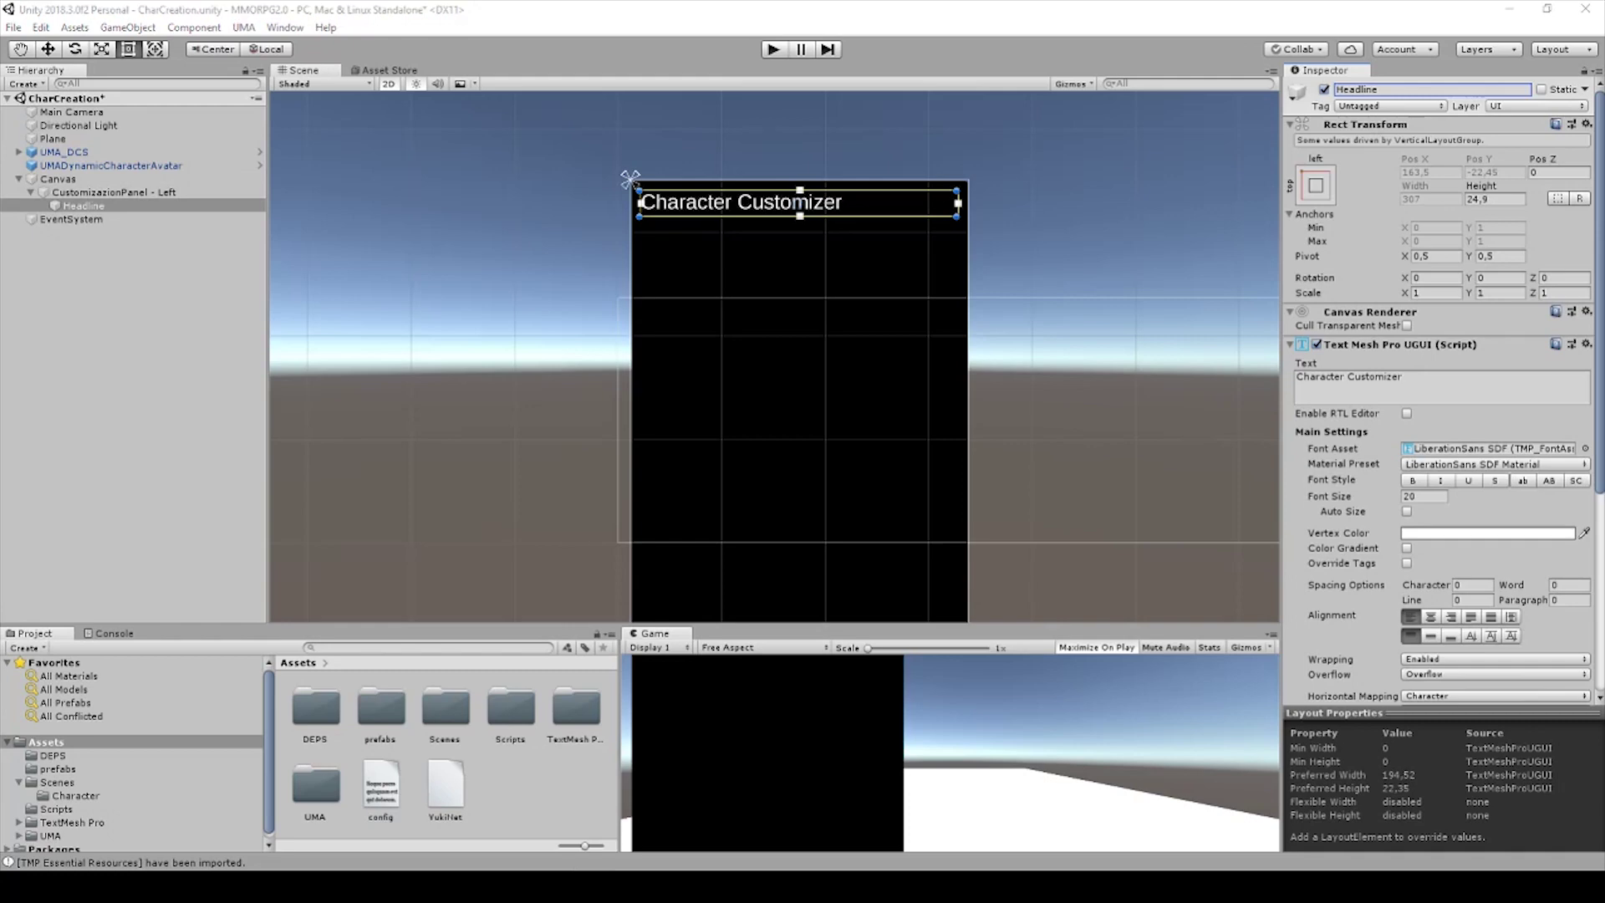
right_click(126, 270)
right_click(81, 199)
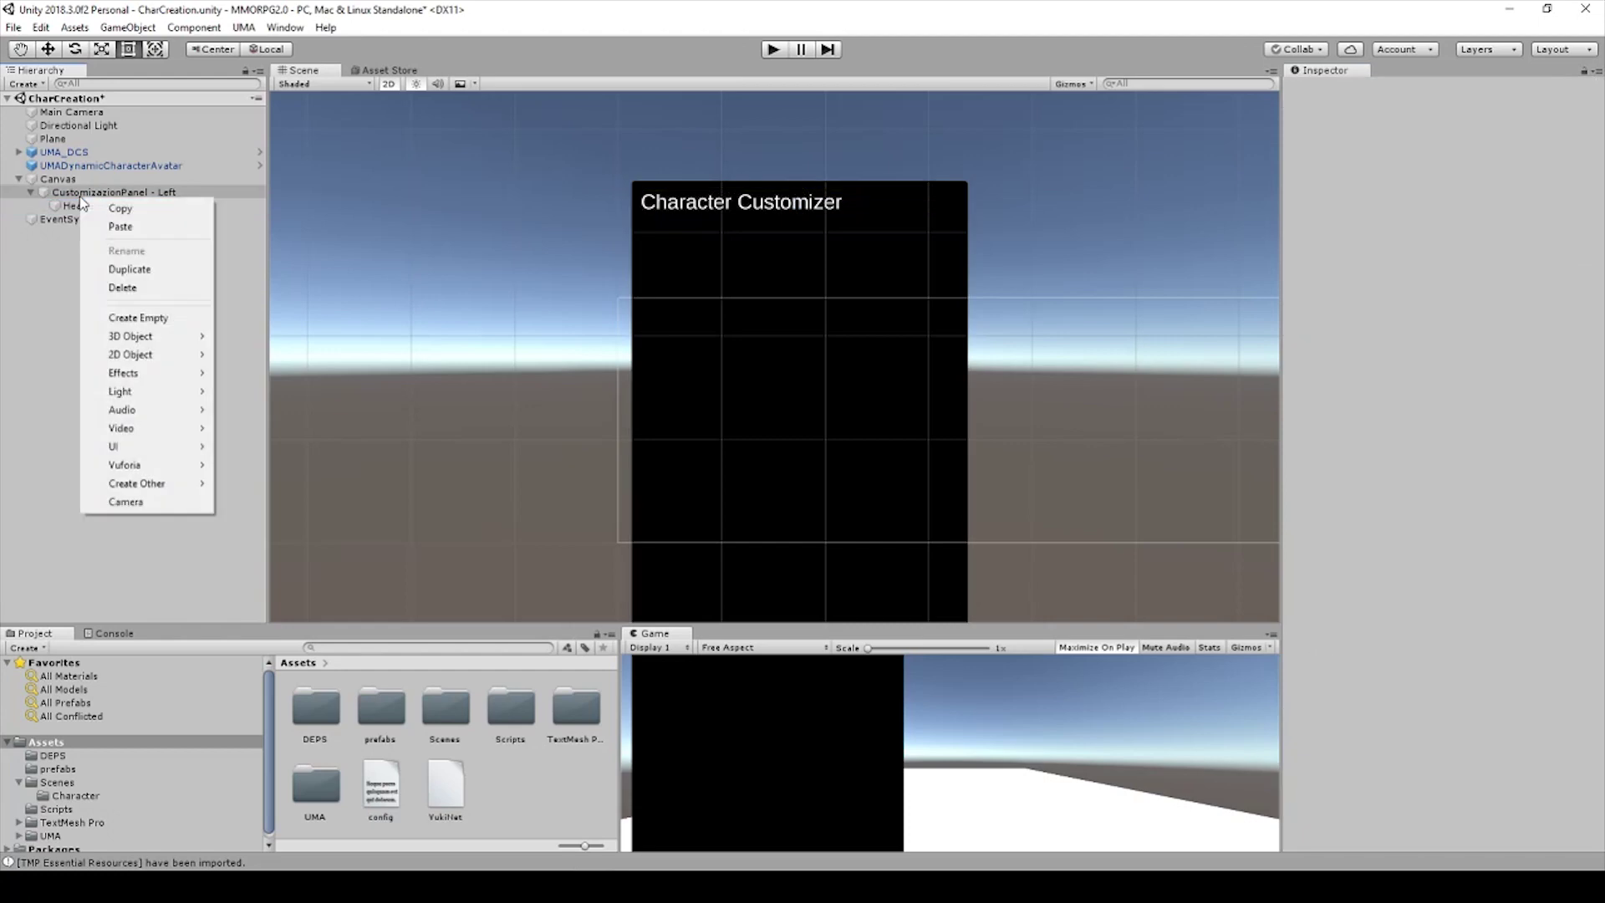
mouse_move(185, 335)
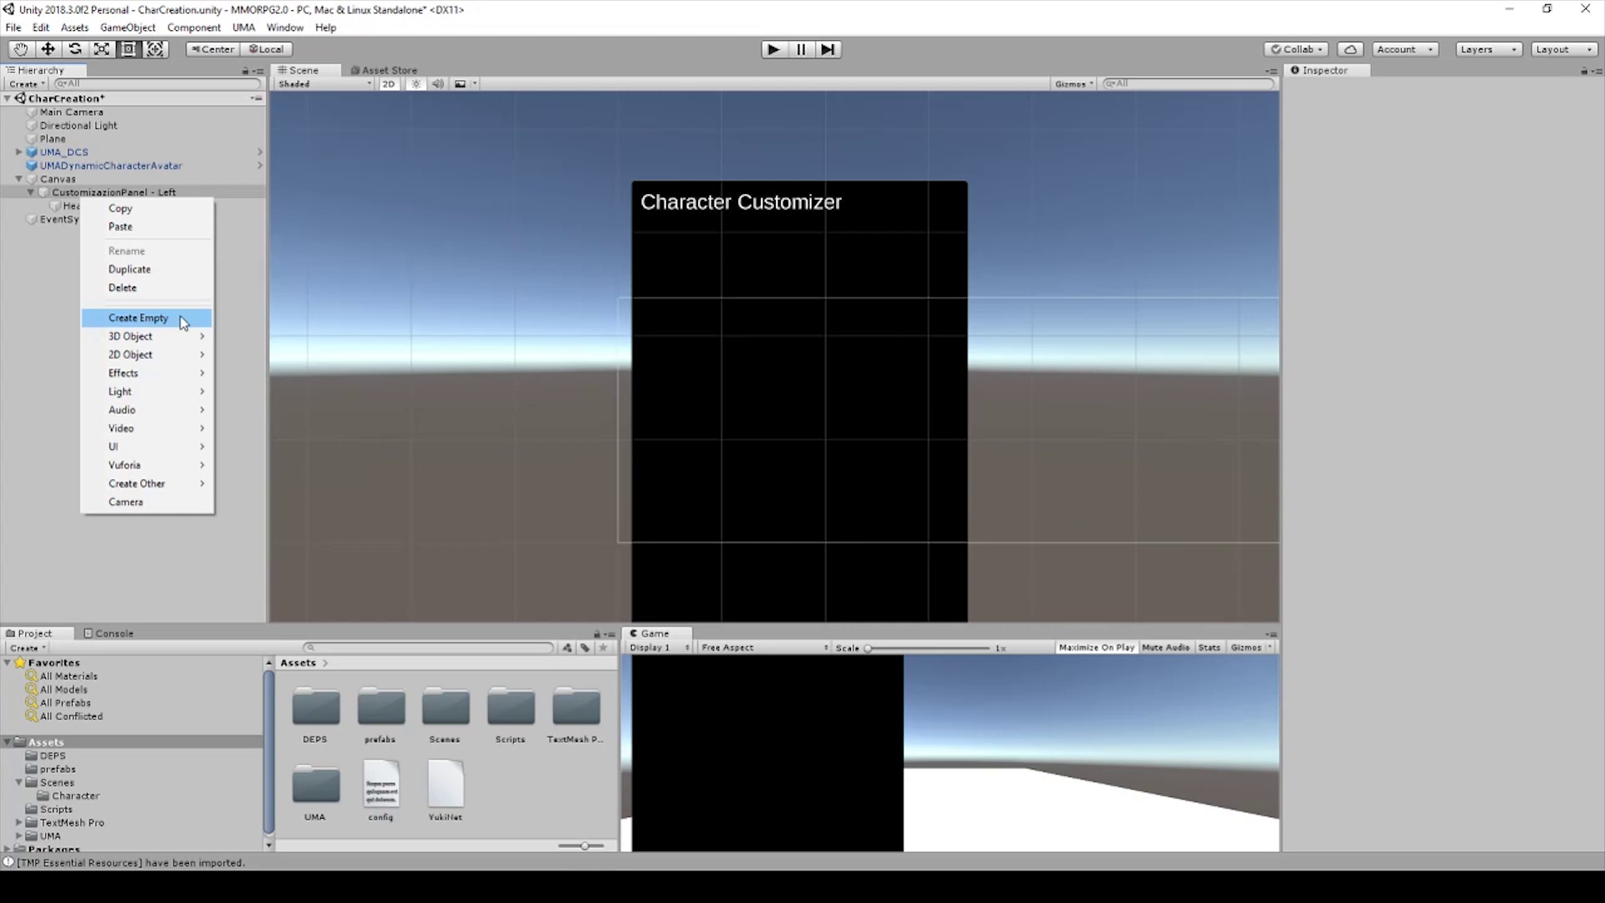
click(182, 319)
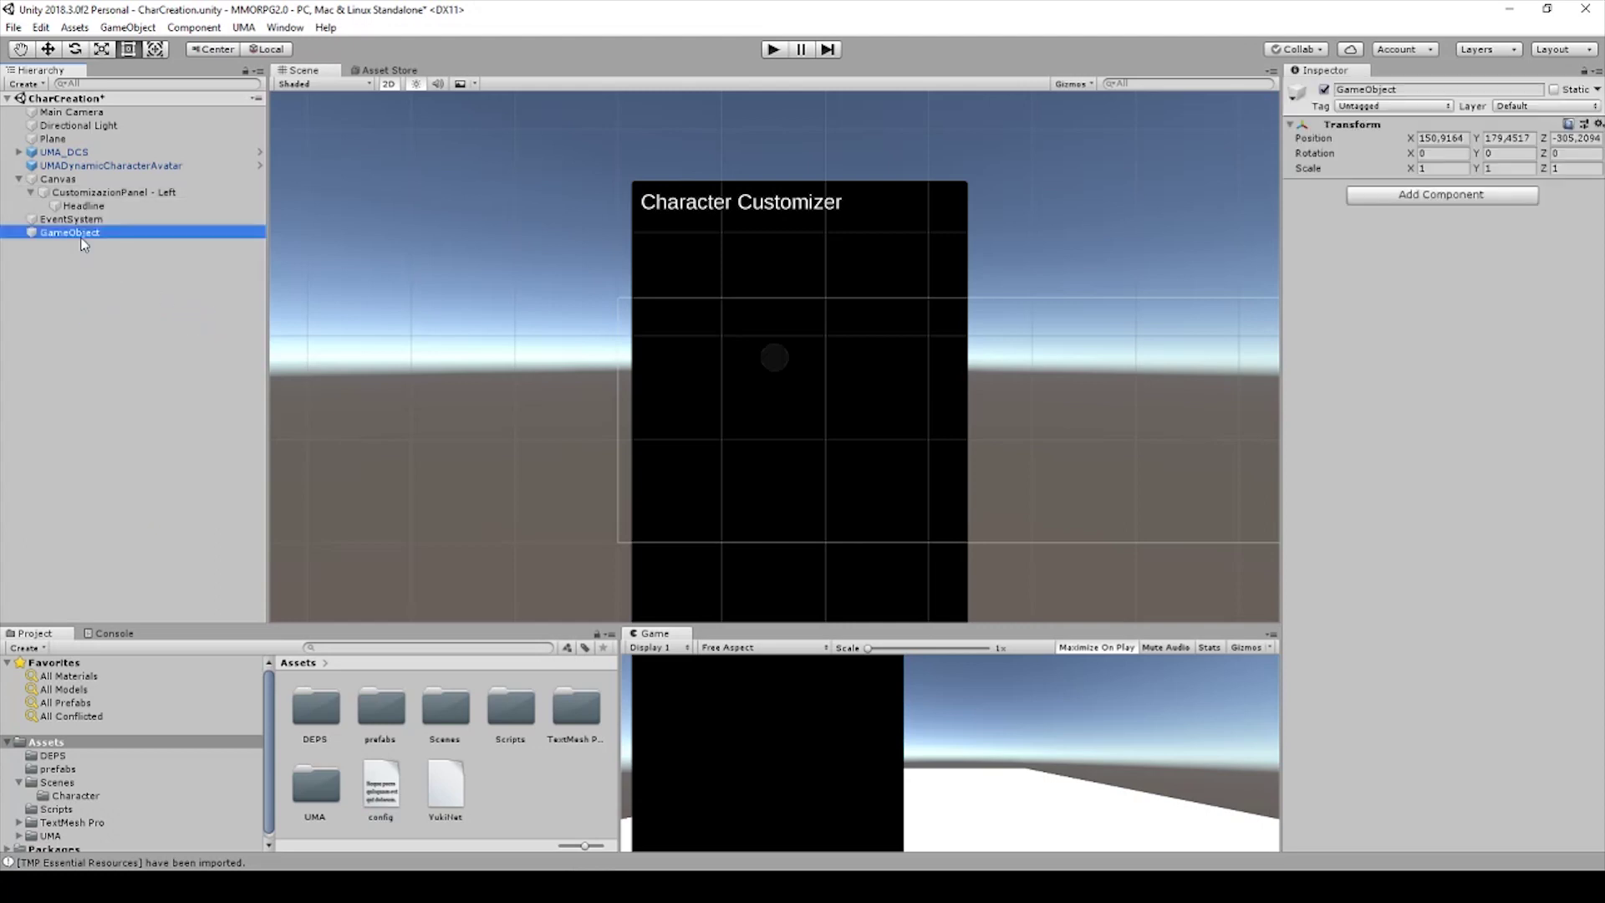
mouse_move(83, 237)
mouse_down()
mouse_move(74, 224)
mouse_move(72, 259)
mouse_up()
click(86, 193)
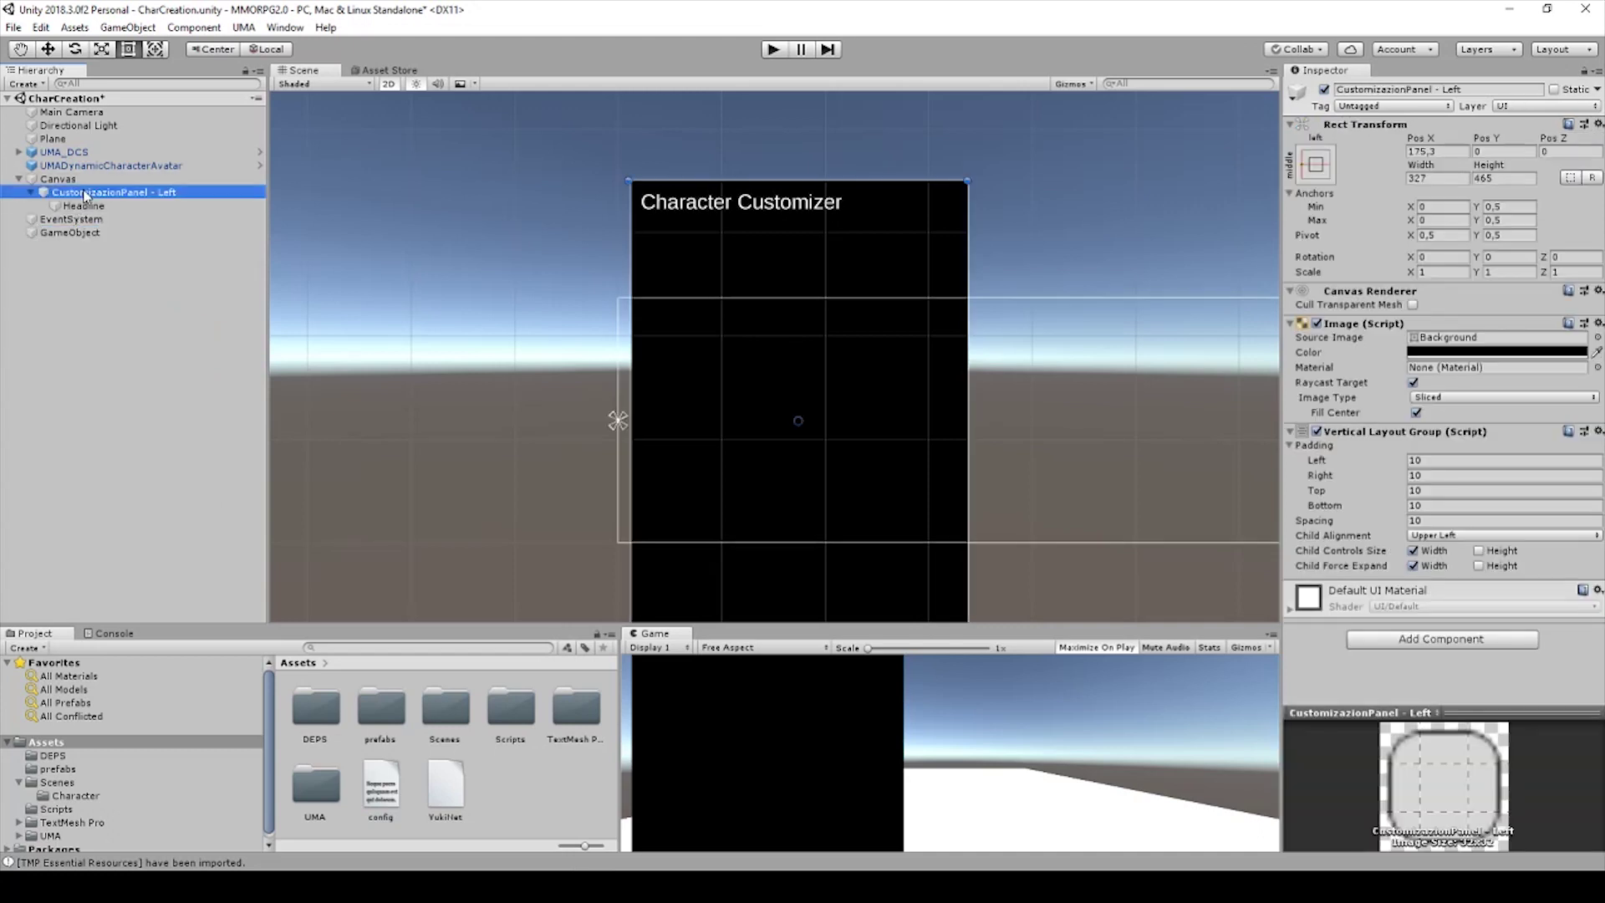
right_click(164, 192)
click(245, 280)
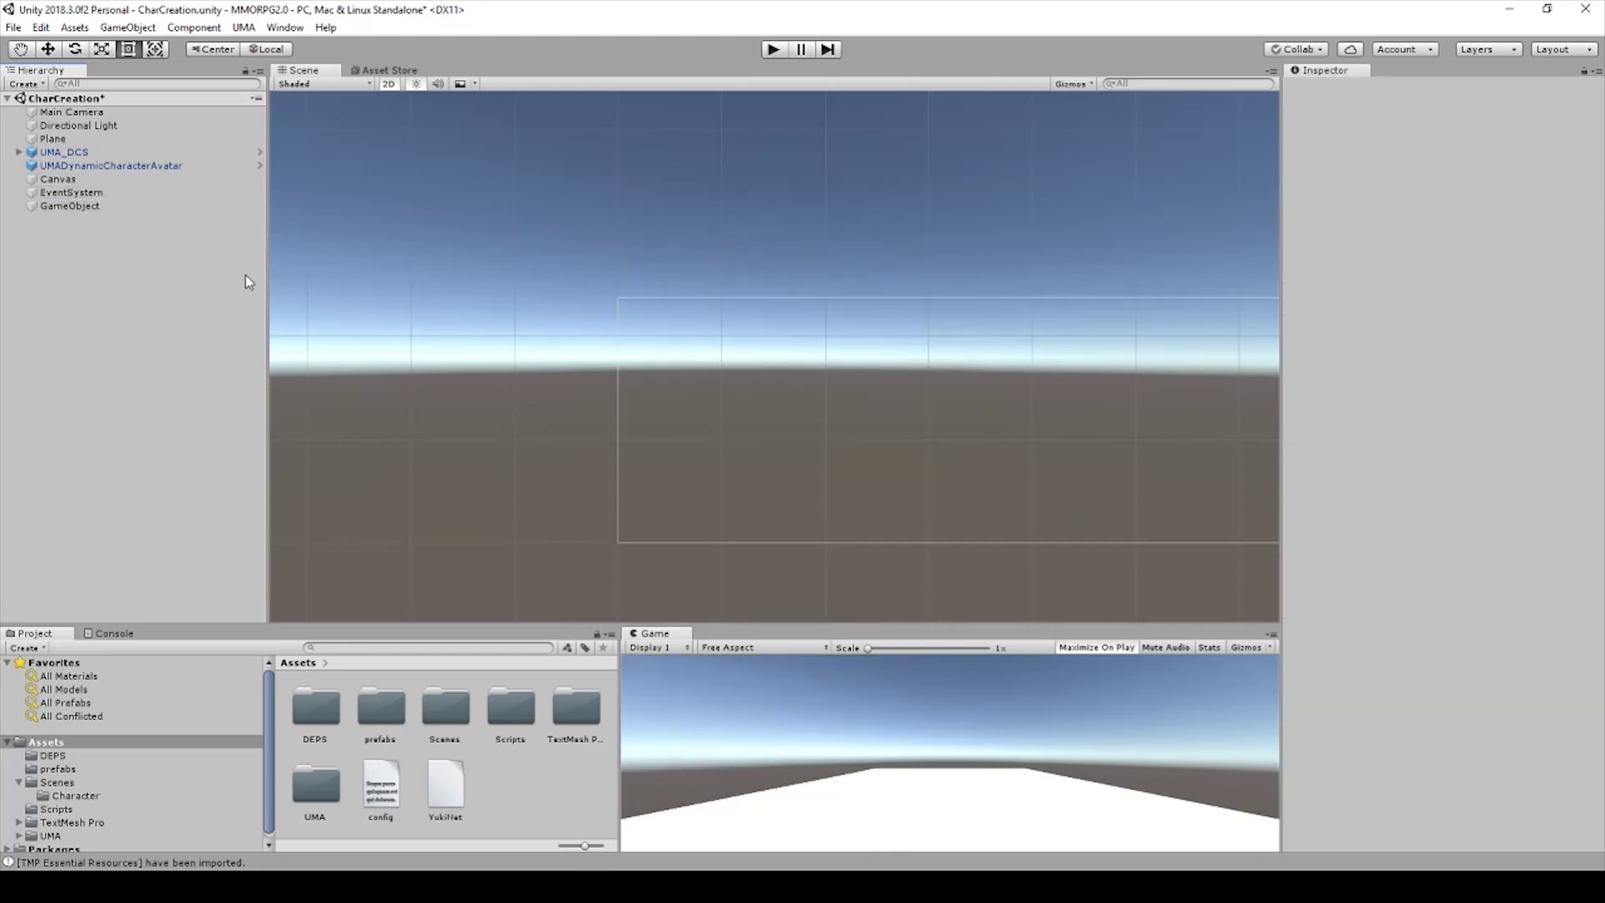
key(ctrl+z)
mouse_move(70, 233)
mouse_down()
mouse_move(64, 251)
mouse_move(75, 217)
mouse_up()
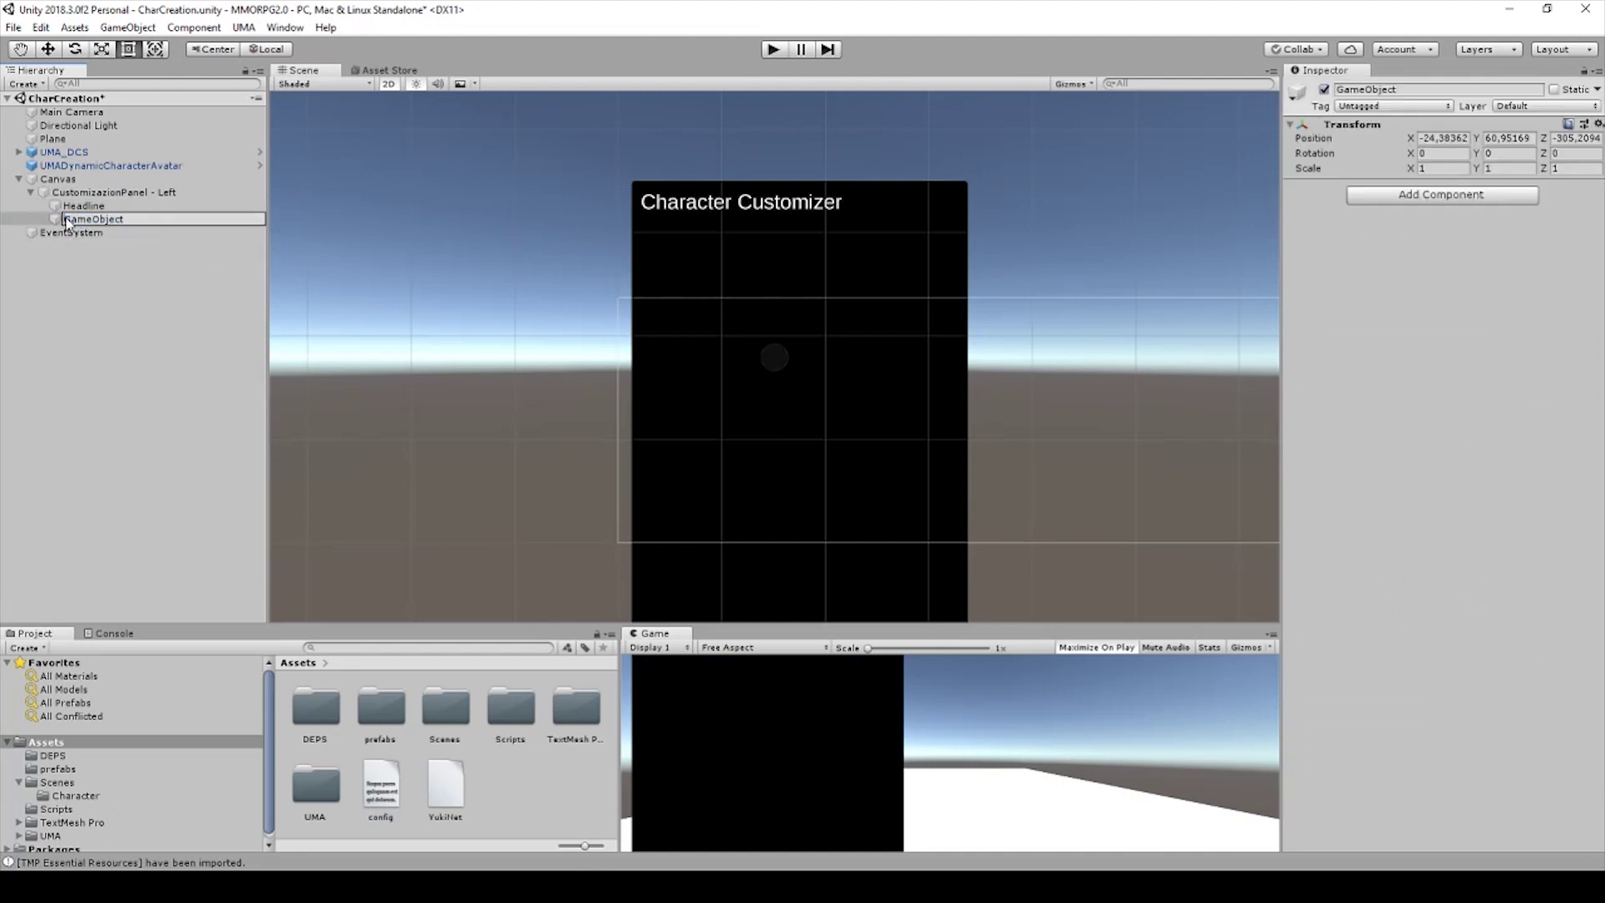
key(Delete)
right_click(59, 179)
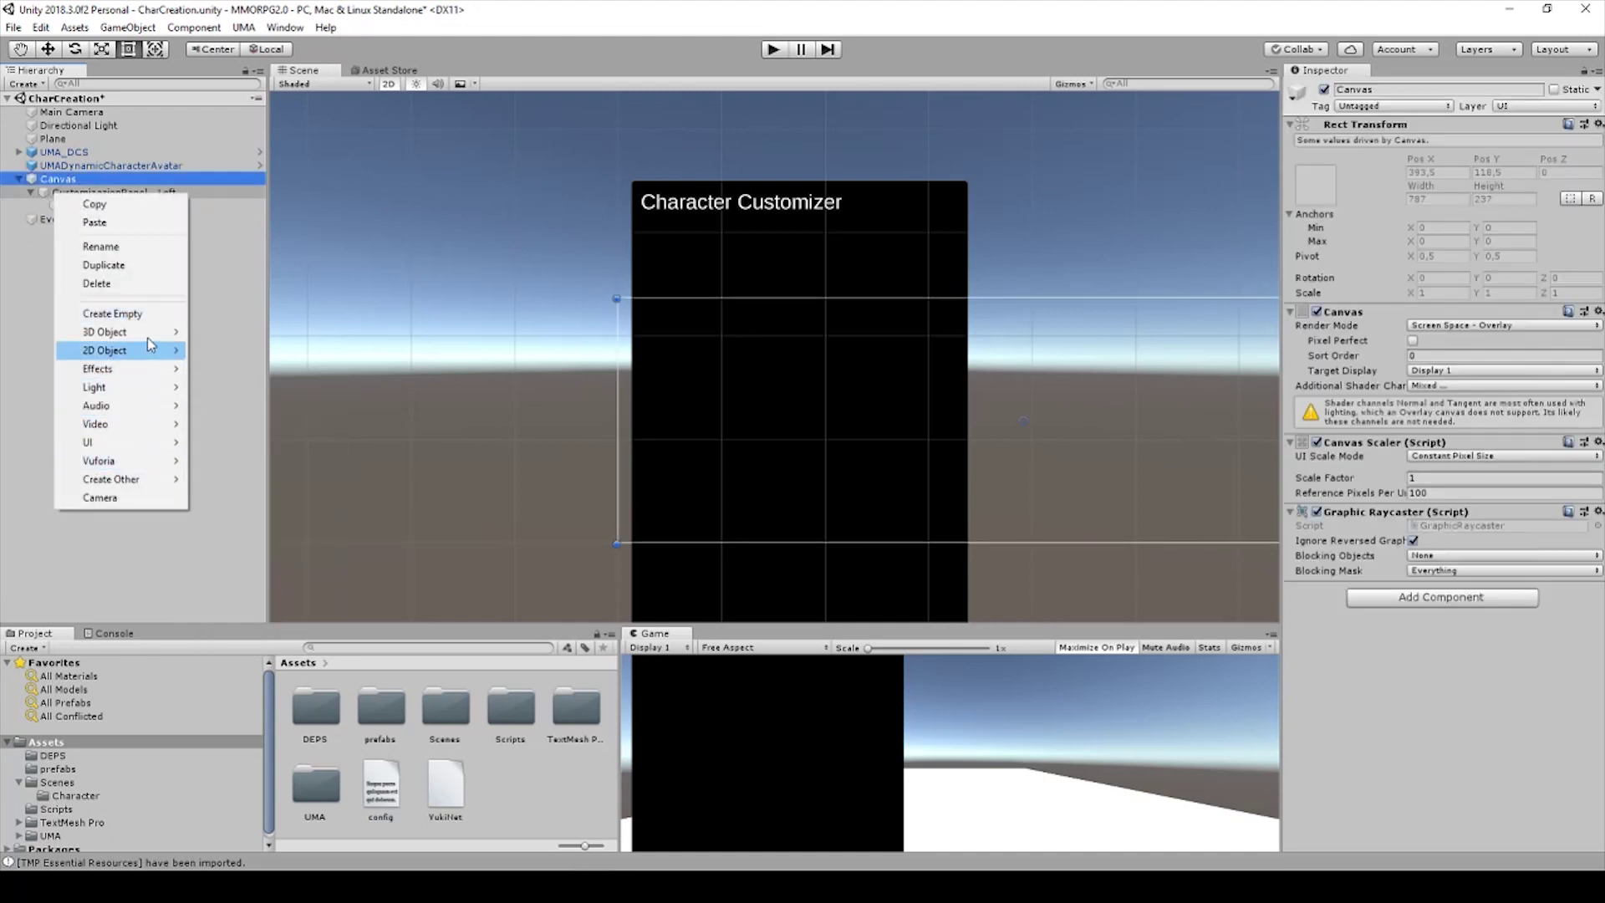
click(151, 314)
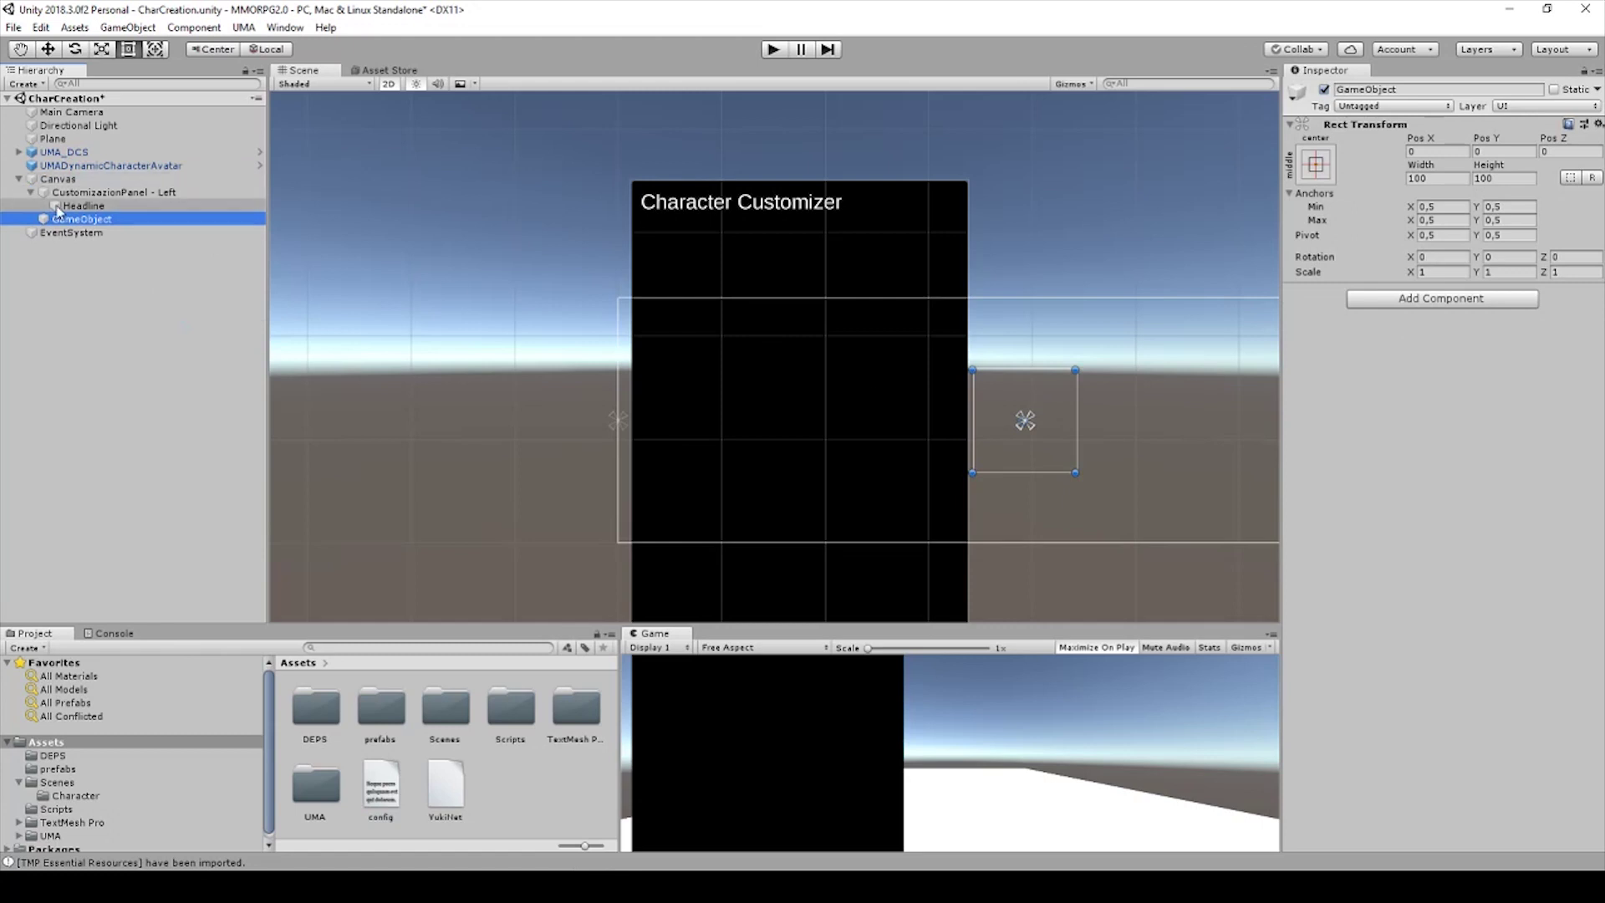
drag(1000, 389, 698, 288)
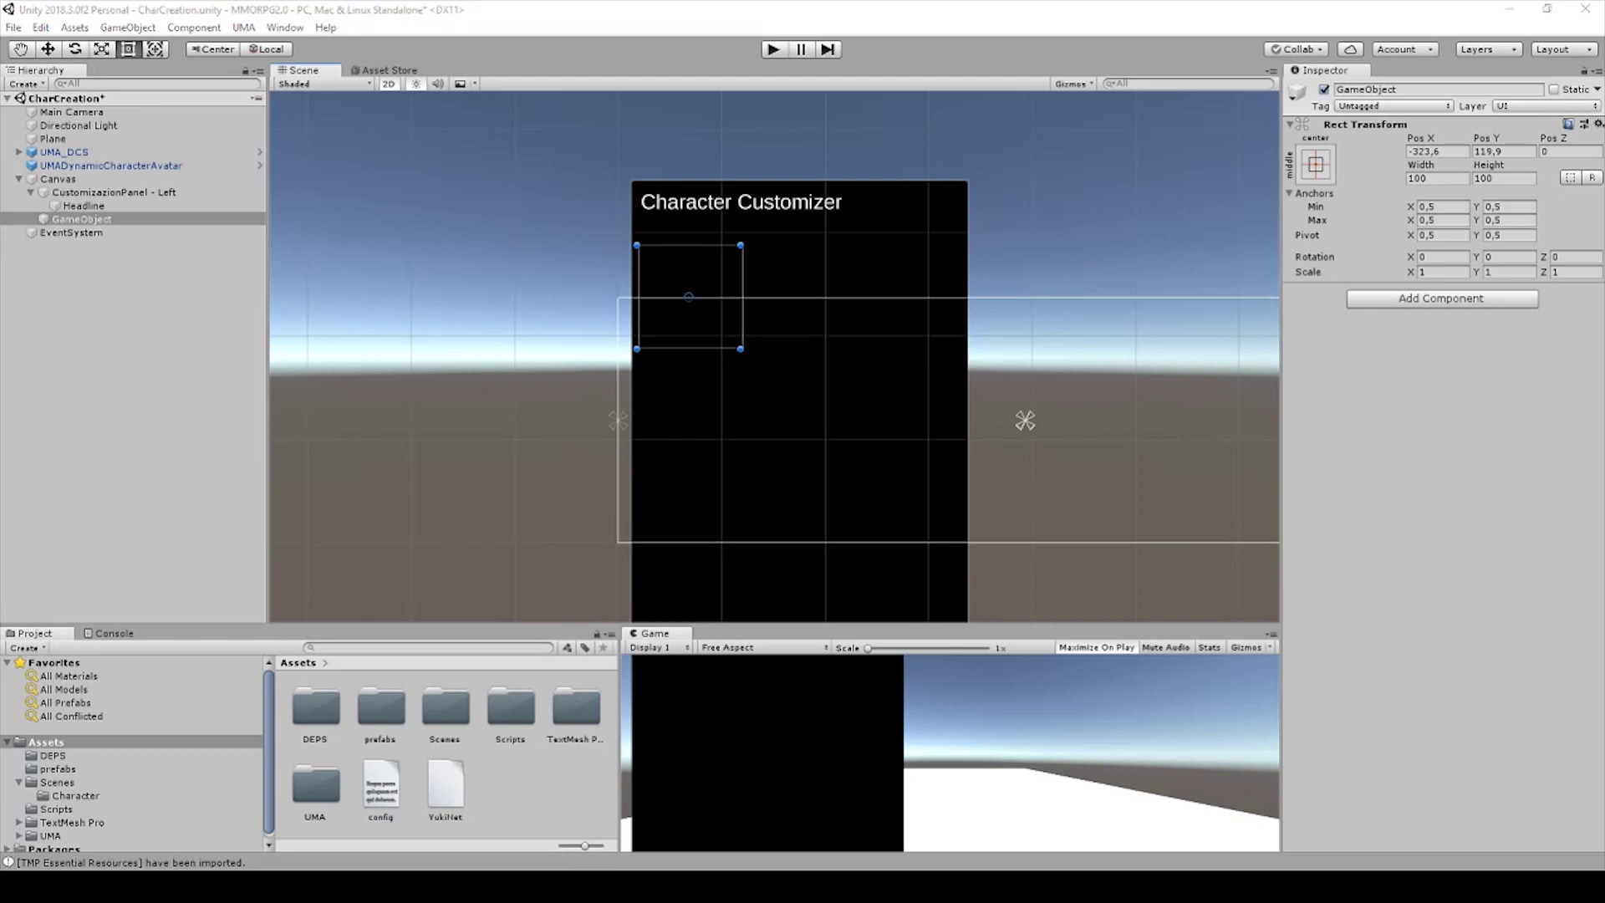
click(88, 196)
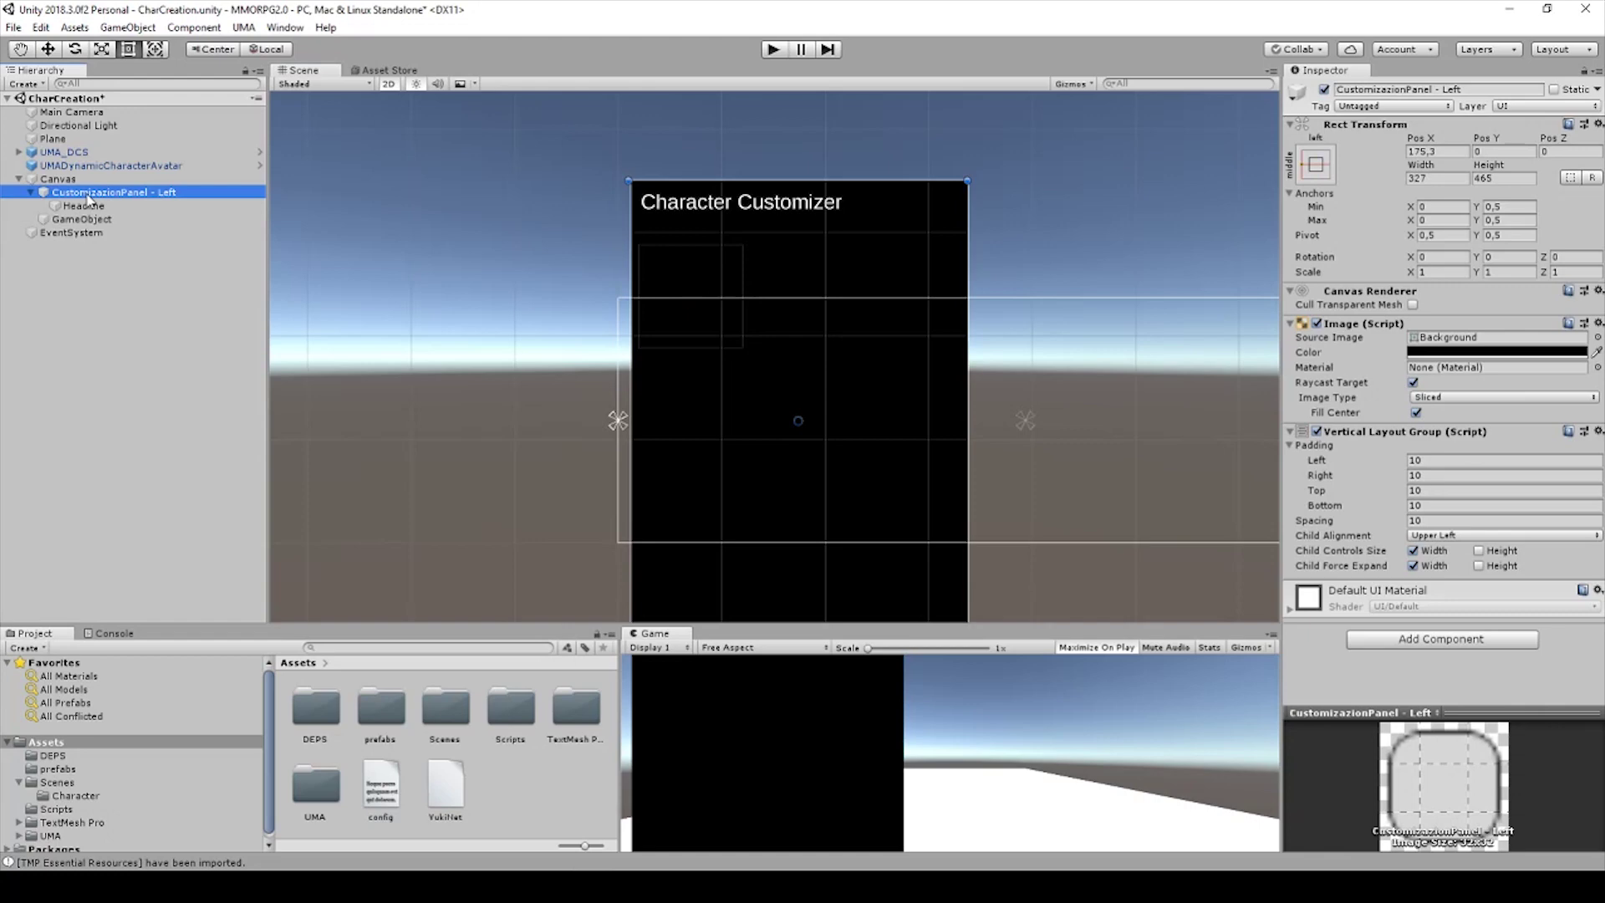
click(77, 219)
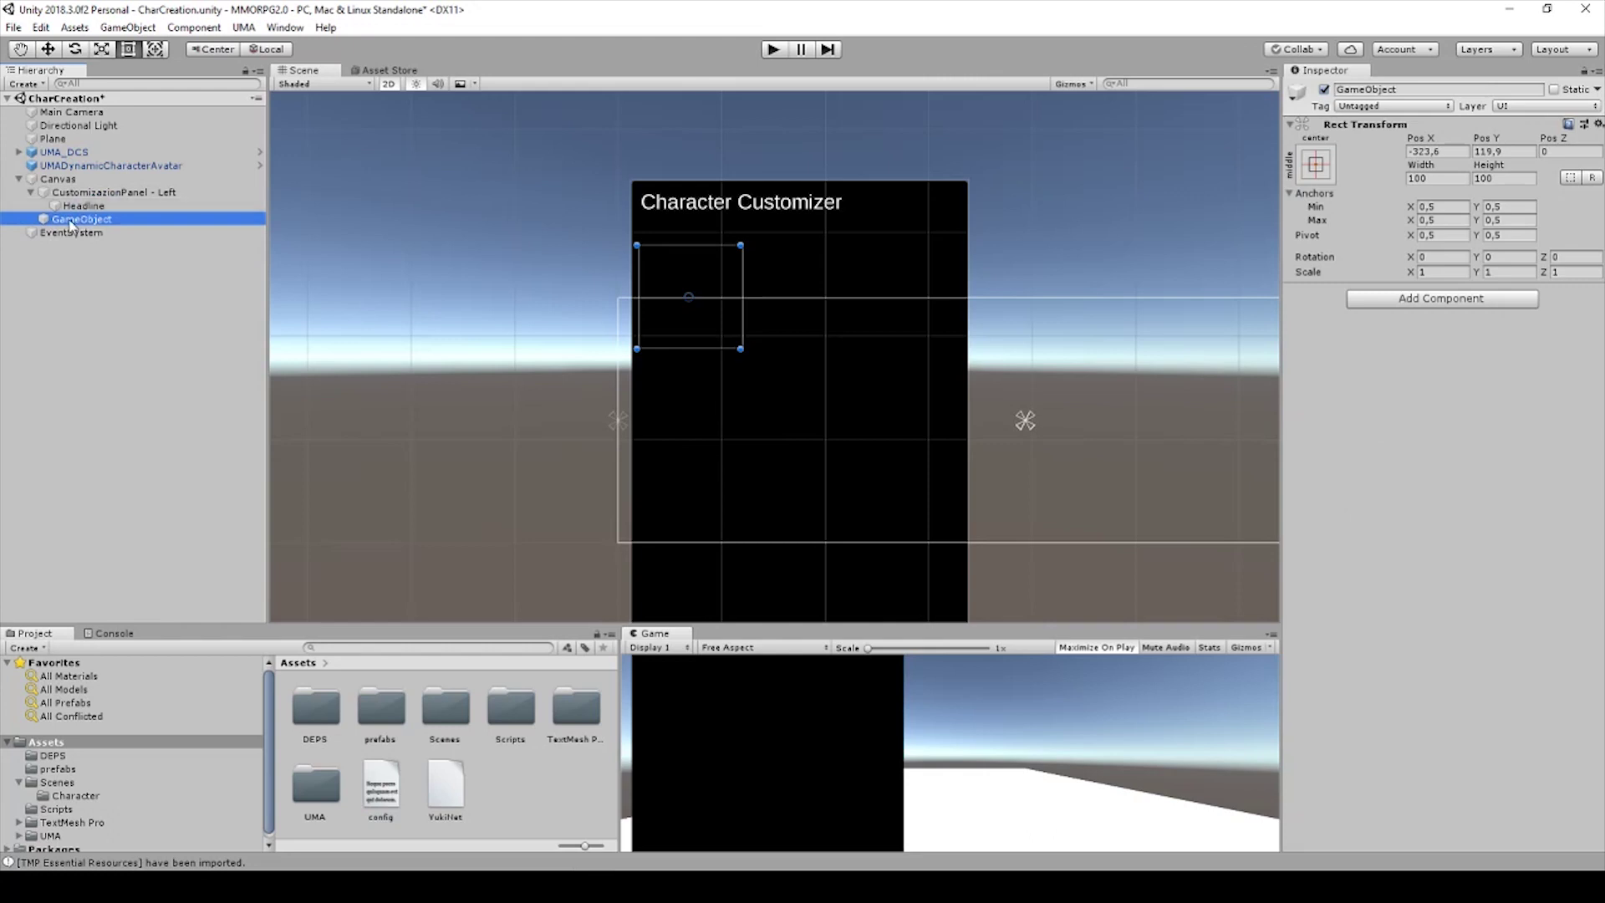
key(Delete)
click(84, 192)
Create an empty child of CustomizazionPanel - Left named 'Height', below the Headline title.
right_click(89, 190)
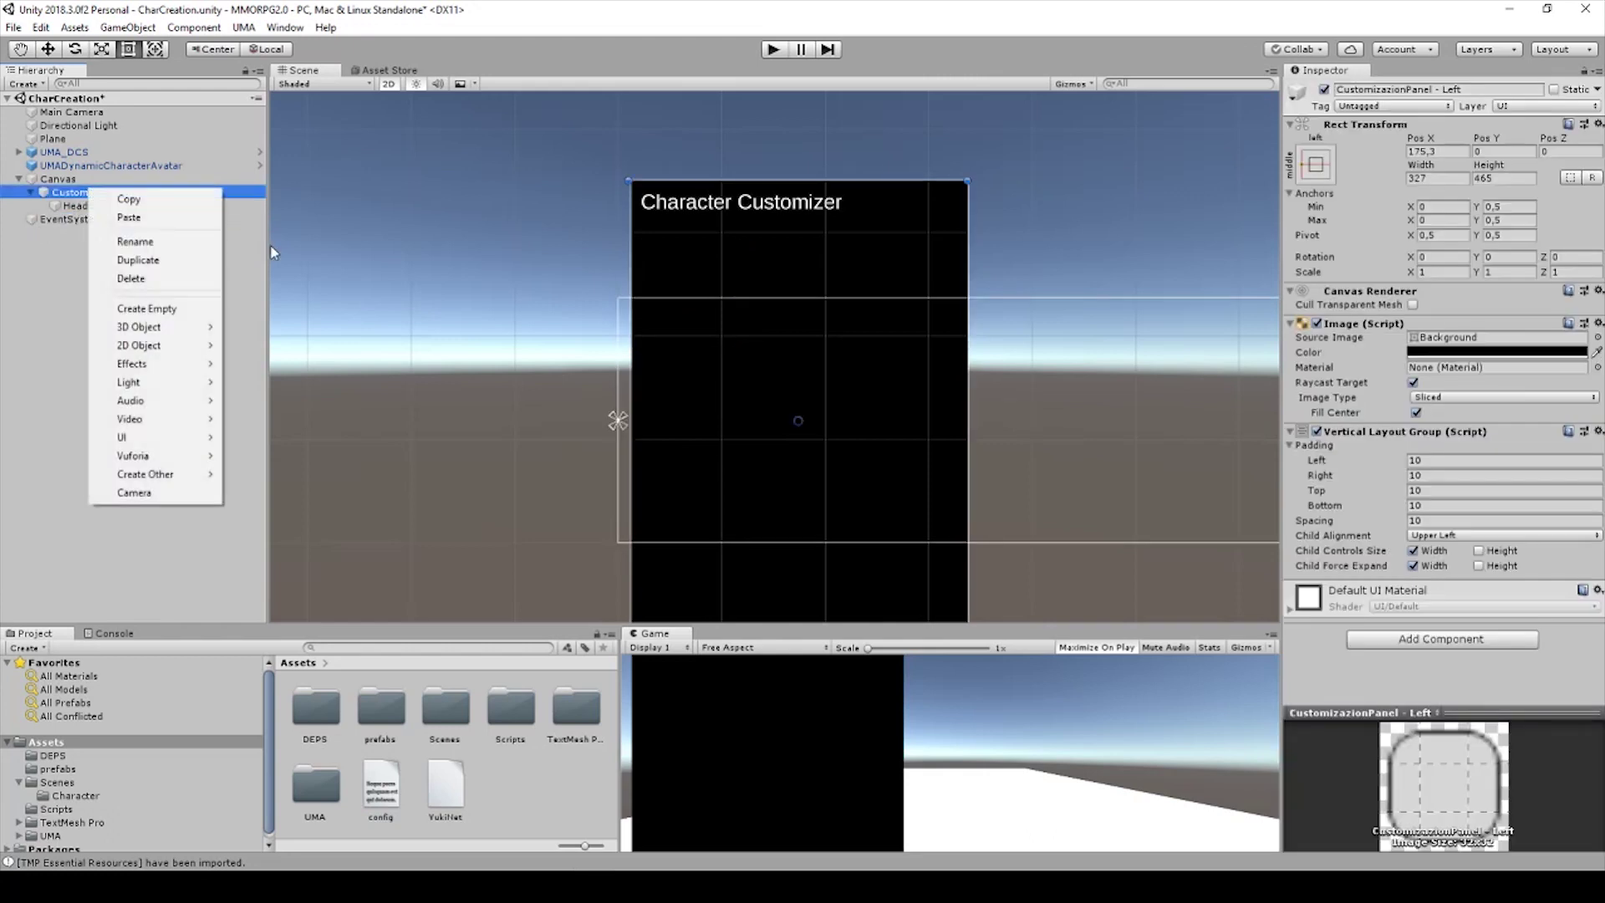
click(143, 308)
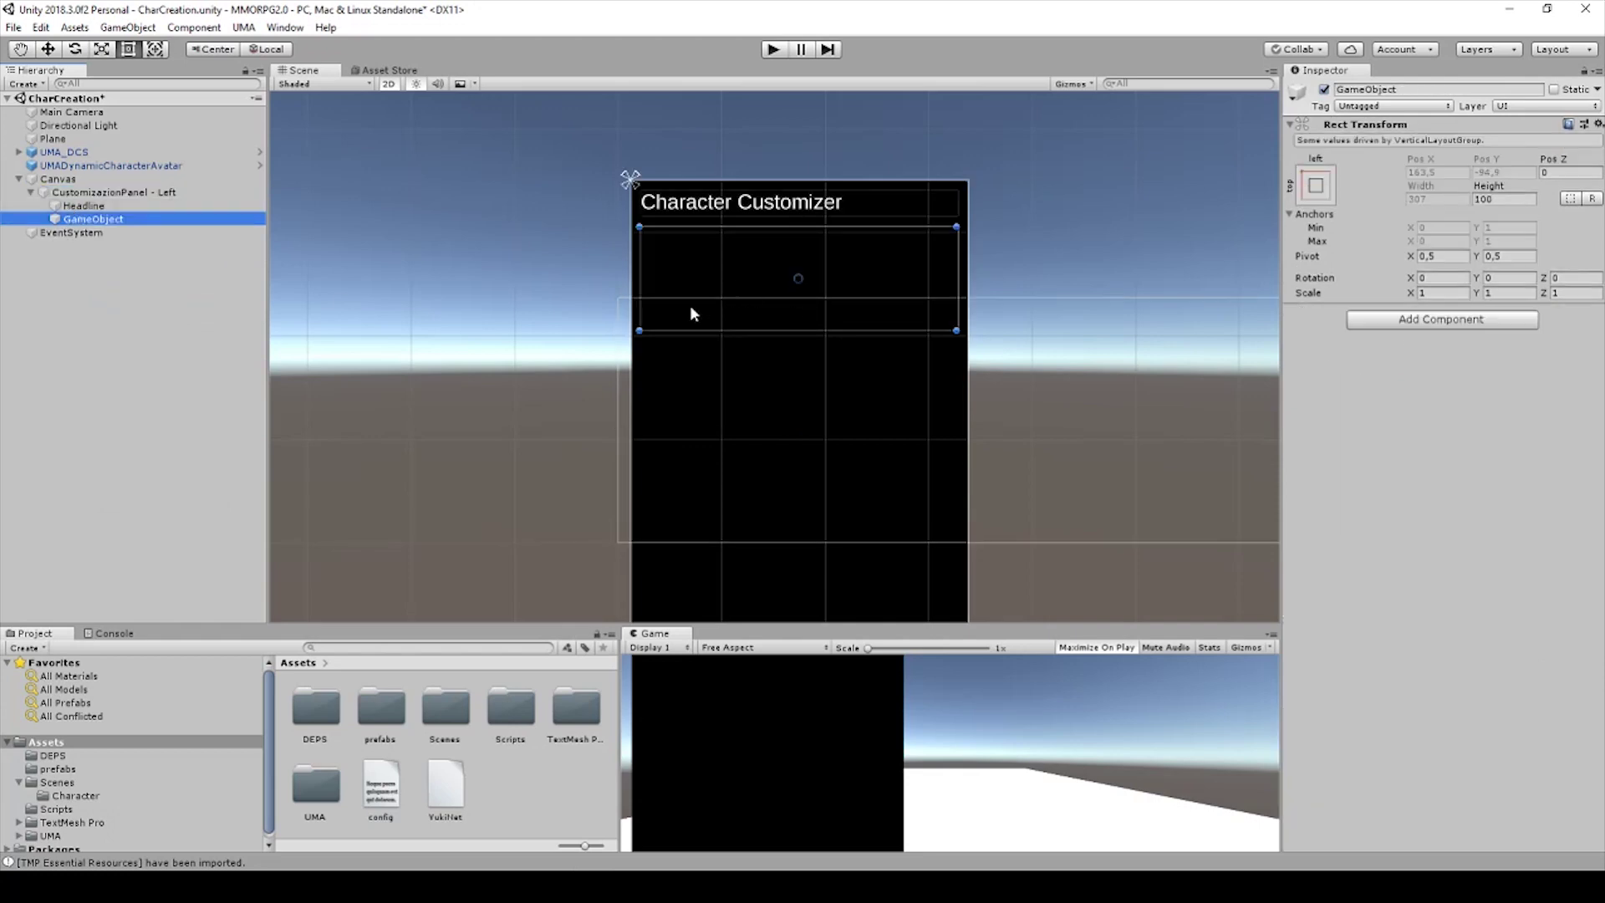
right_click(108, 221)
click(169, 276)
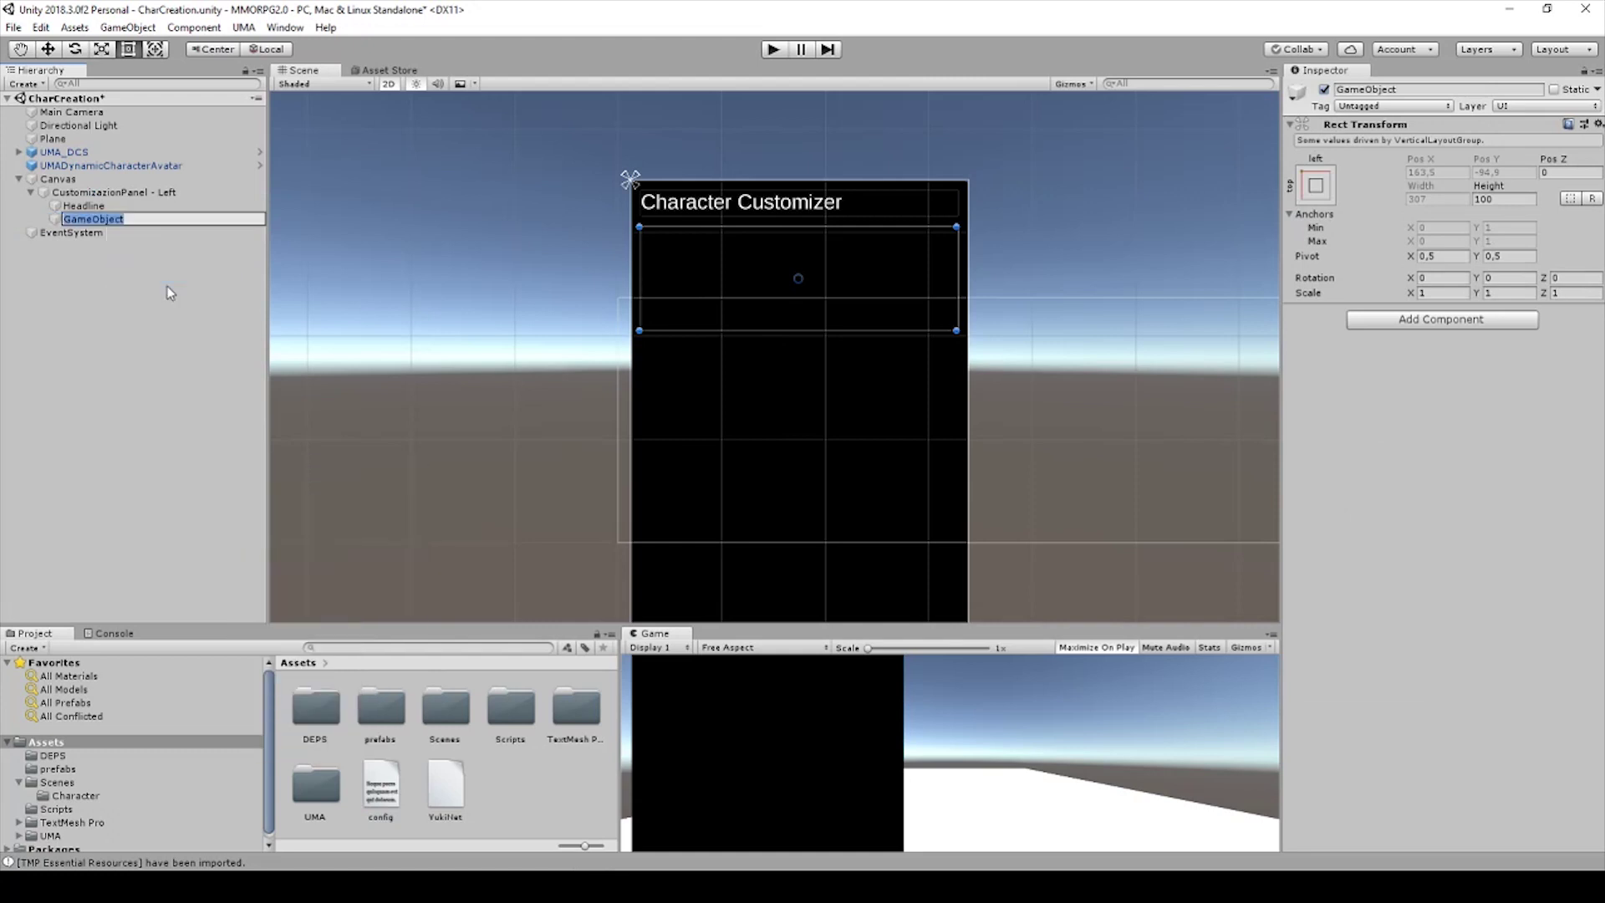
text(Height)
key(Return)
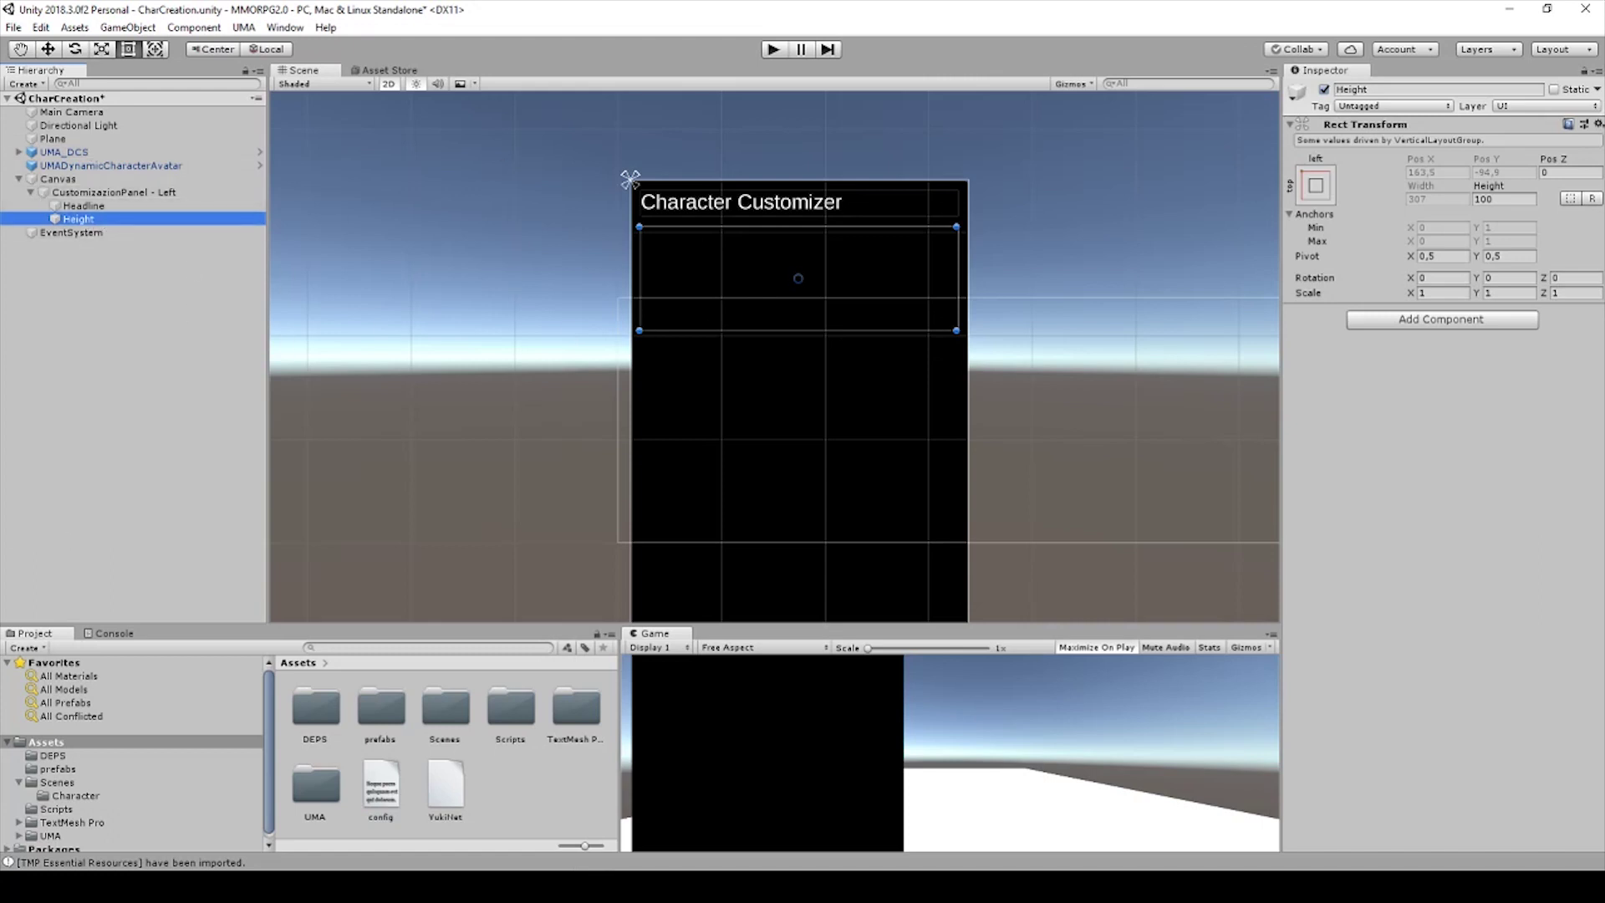
right_click(81, 219)
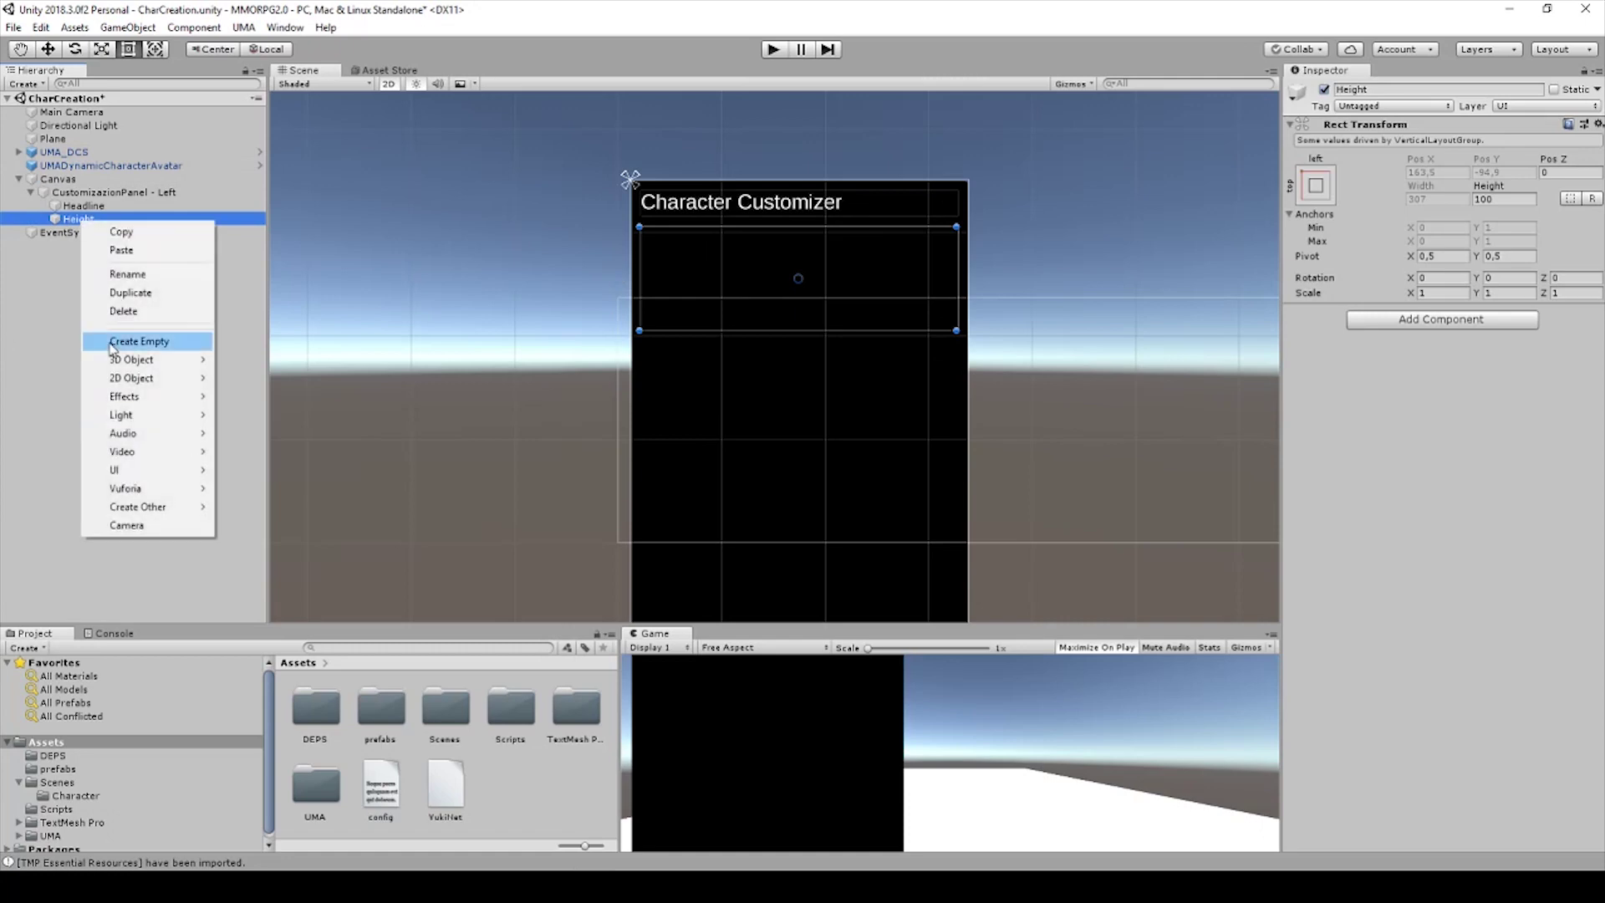
Add a TextMeshPro text inside Height with font size 20 reading 'Height'.
mouse_move(157, 470)
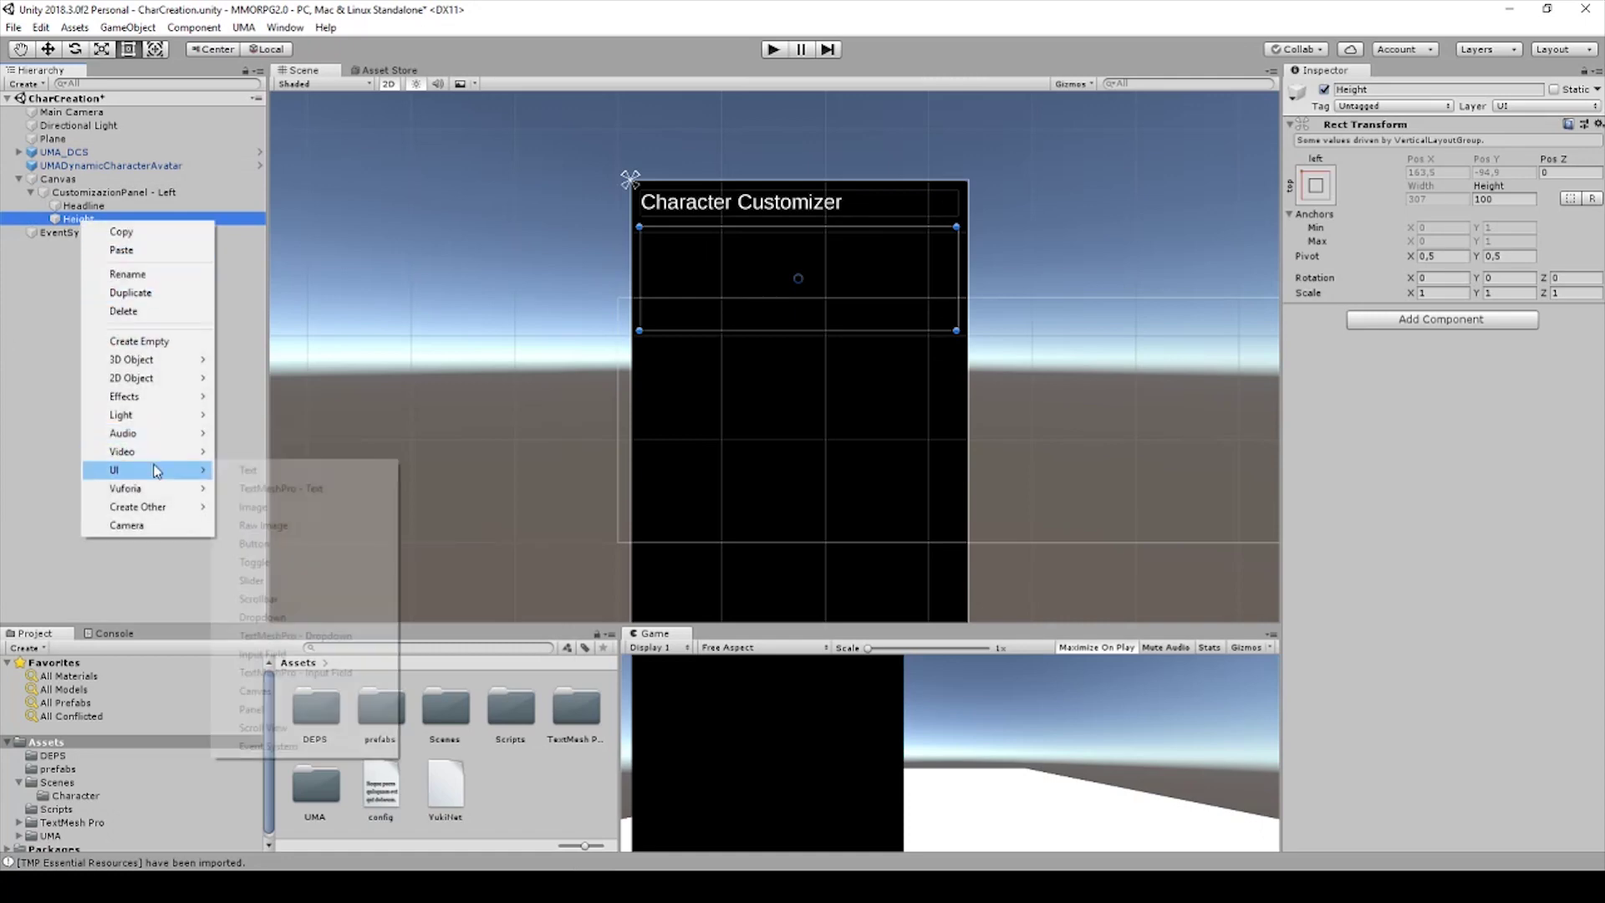
click(301, 489)
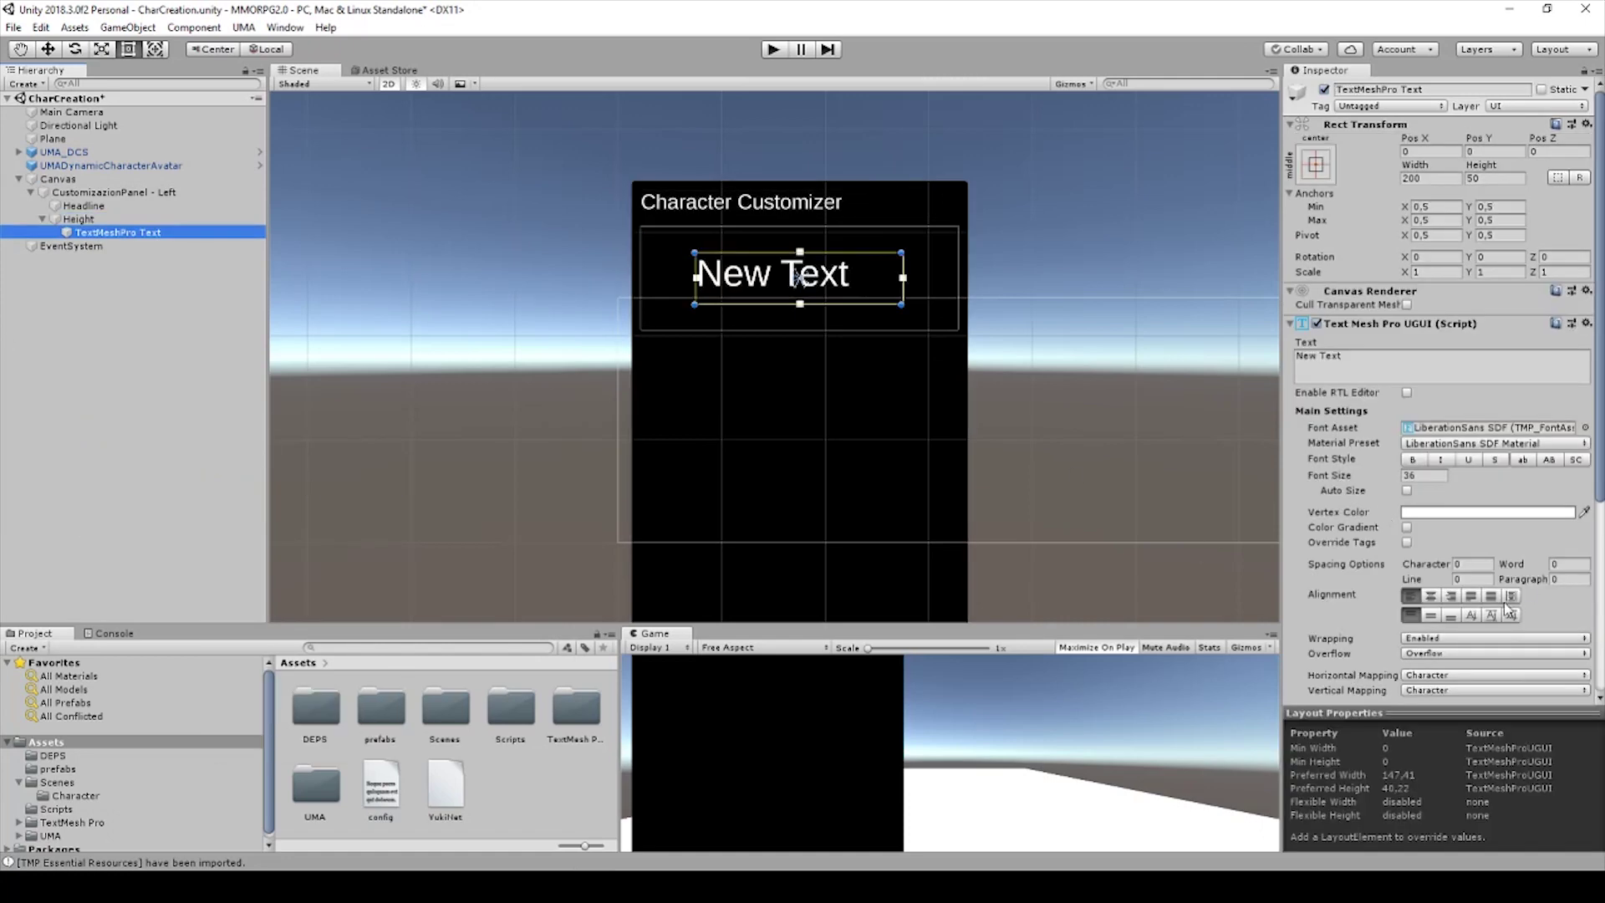
click(1421, 474)
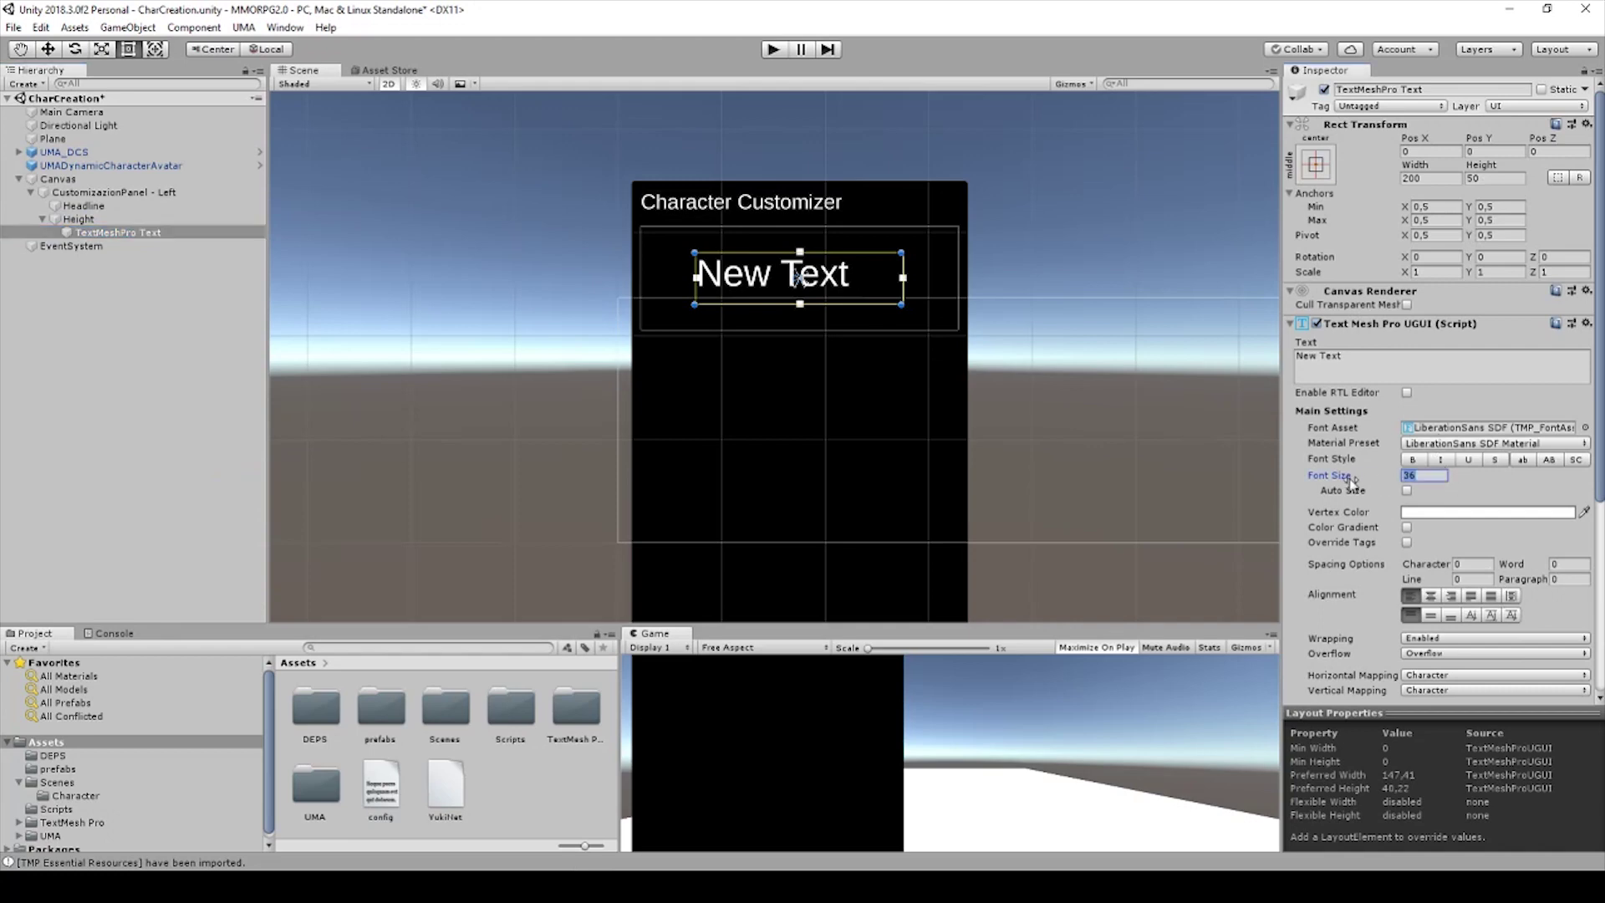
text(20)
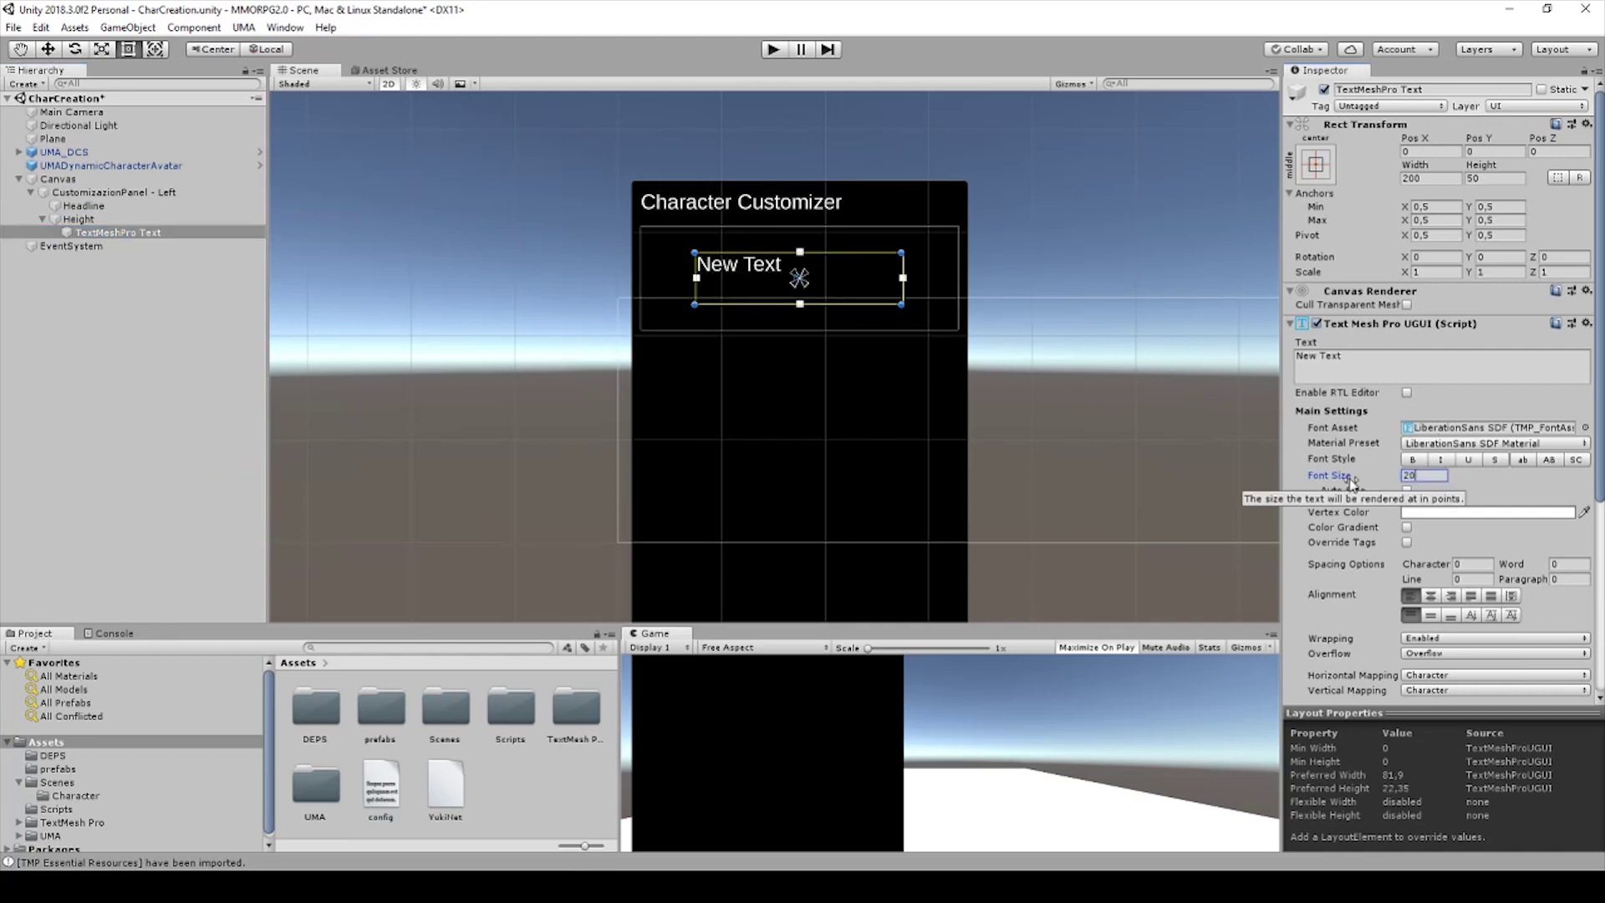
click(1401, 353)
drag(1348, 356, 1297, 357)
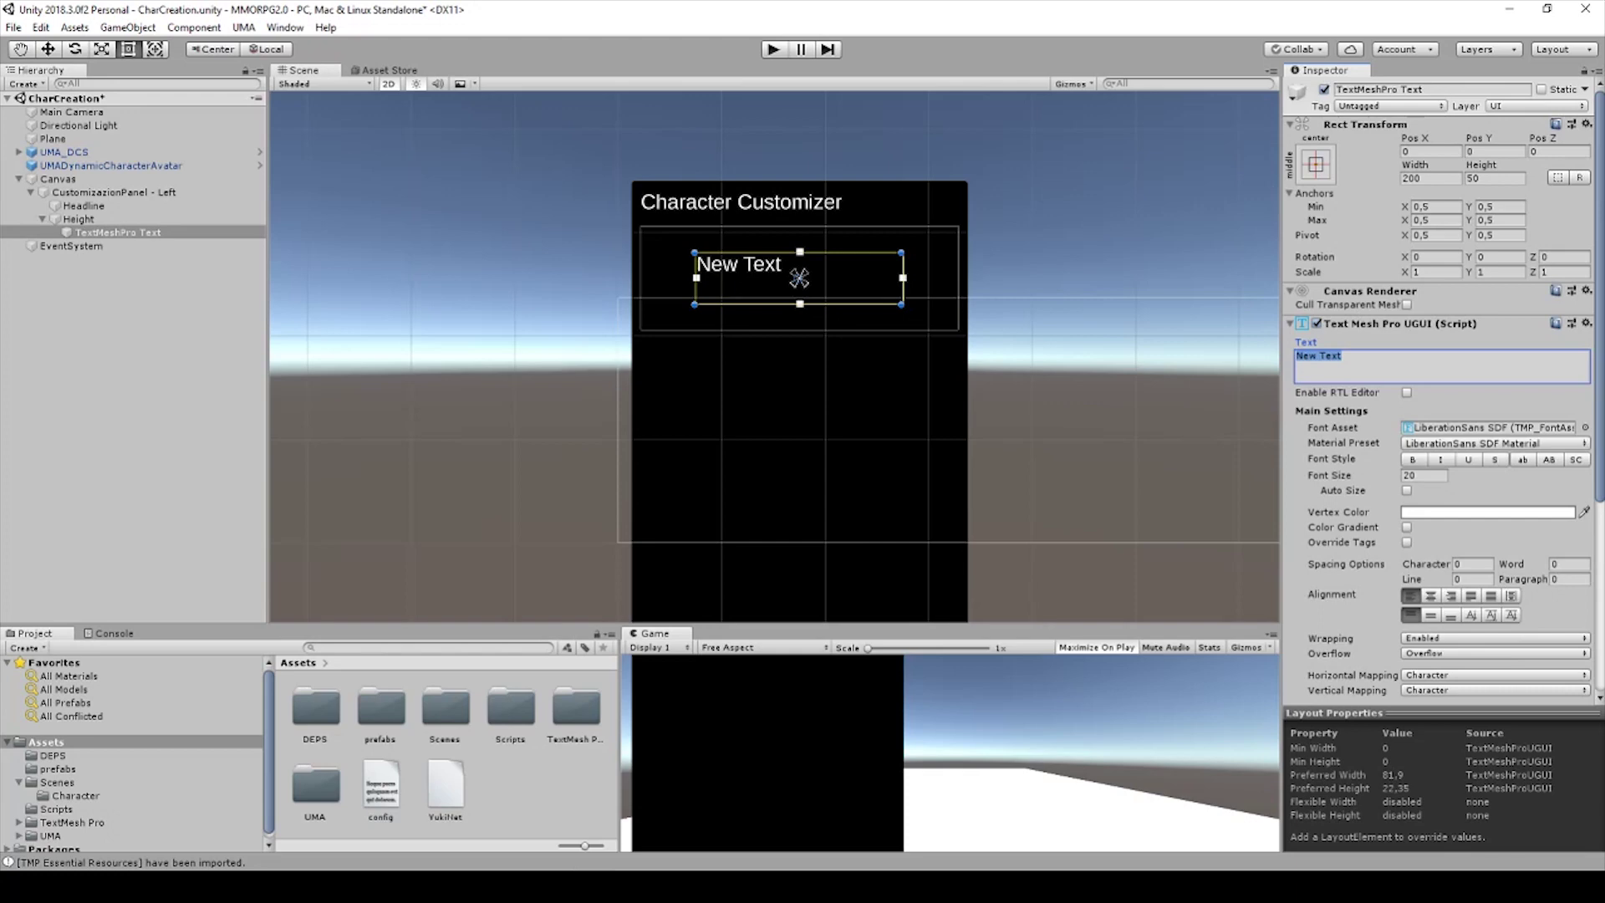
text(Height)
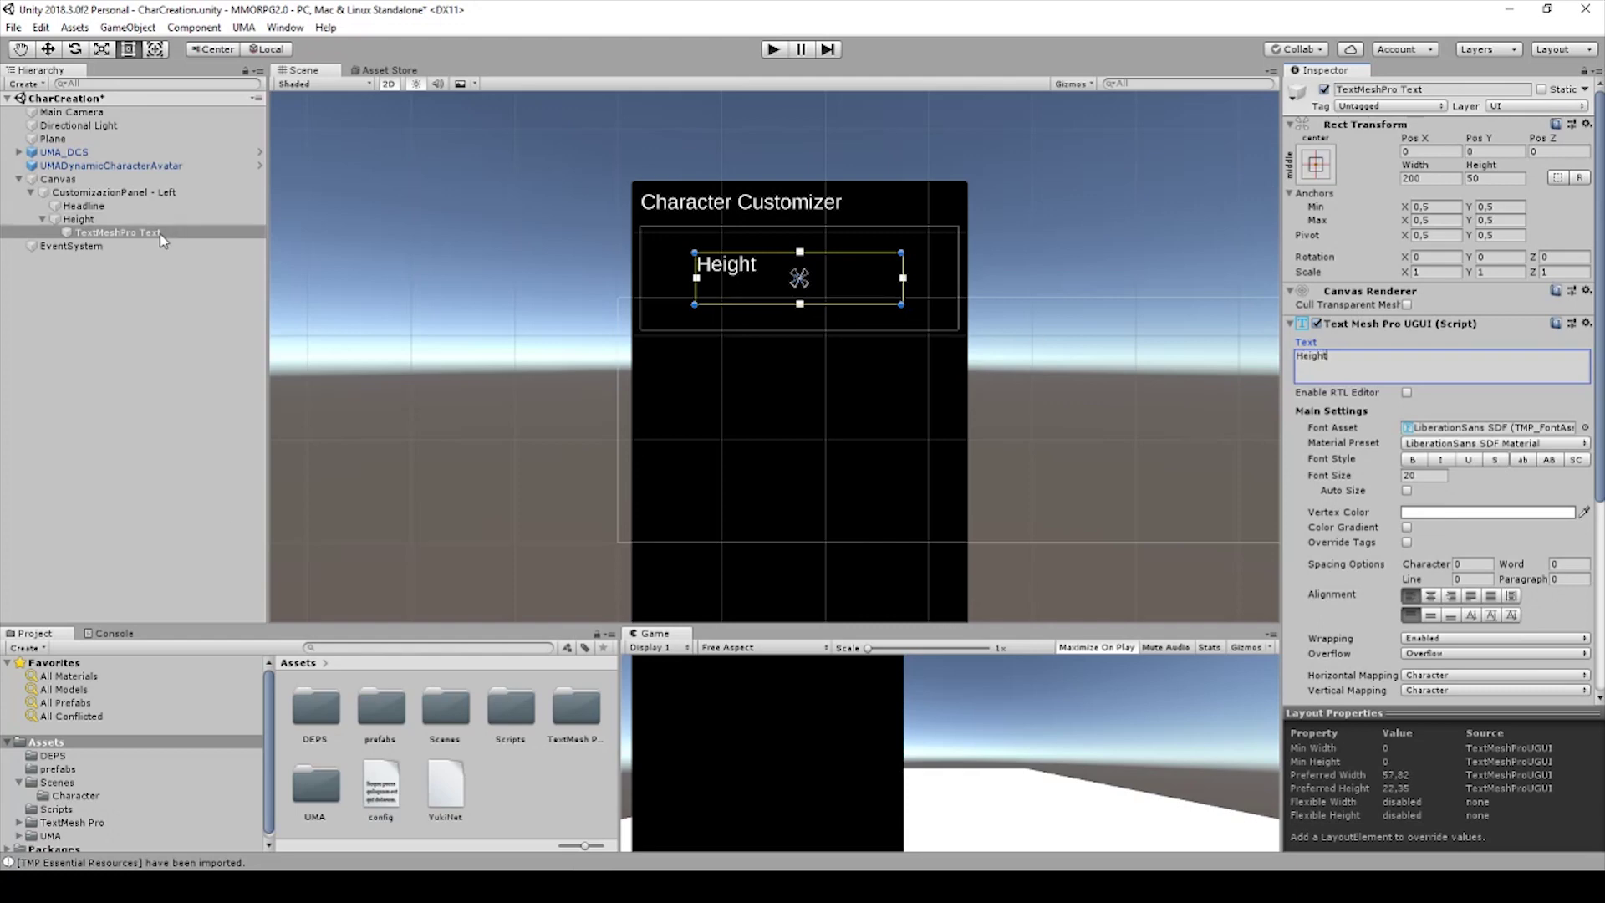
Move the label to the row's top-left and narrow its box to one line, 76.1 wide.
drag(786, 261, 743, 252)
drag(844, 243, 772, 275)
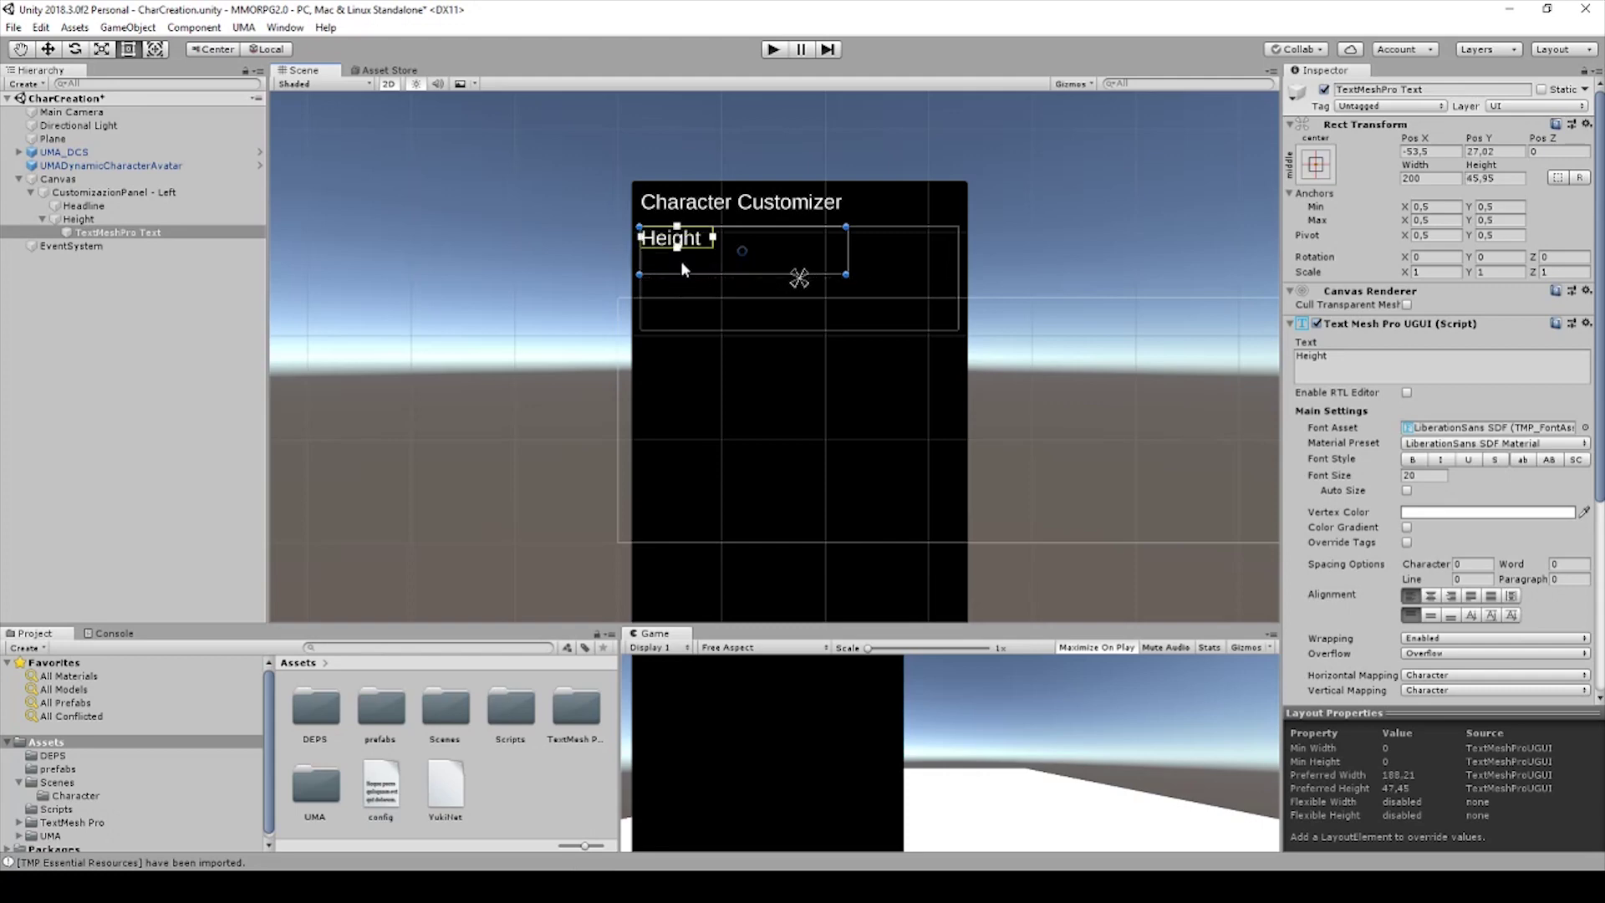
drag(678, 255, 676, 281)
drag(712, 250, 849, 251)
drag(748, 274, 722, 232)
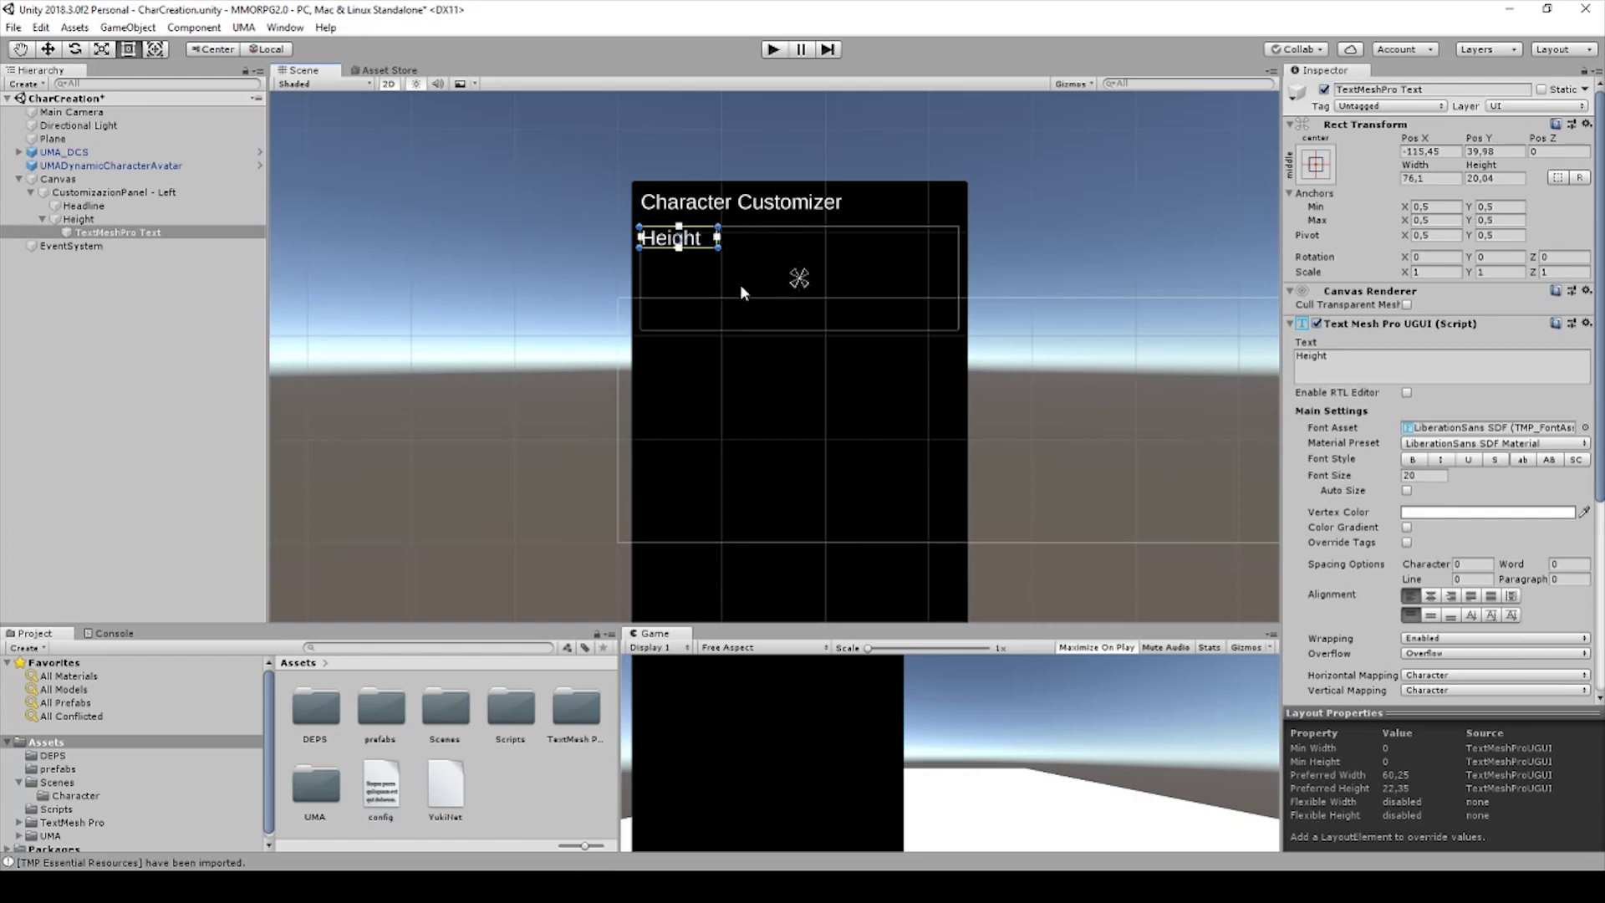
click(686, 251)
click(686, 251)
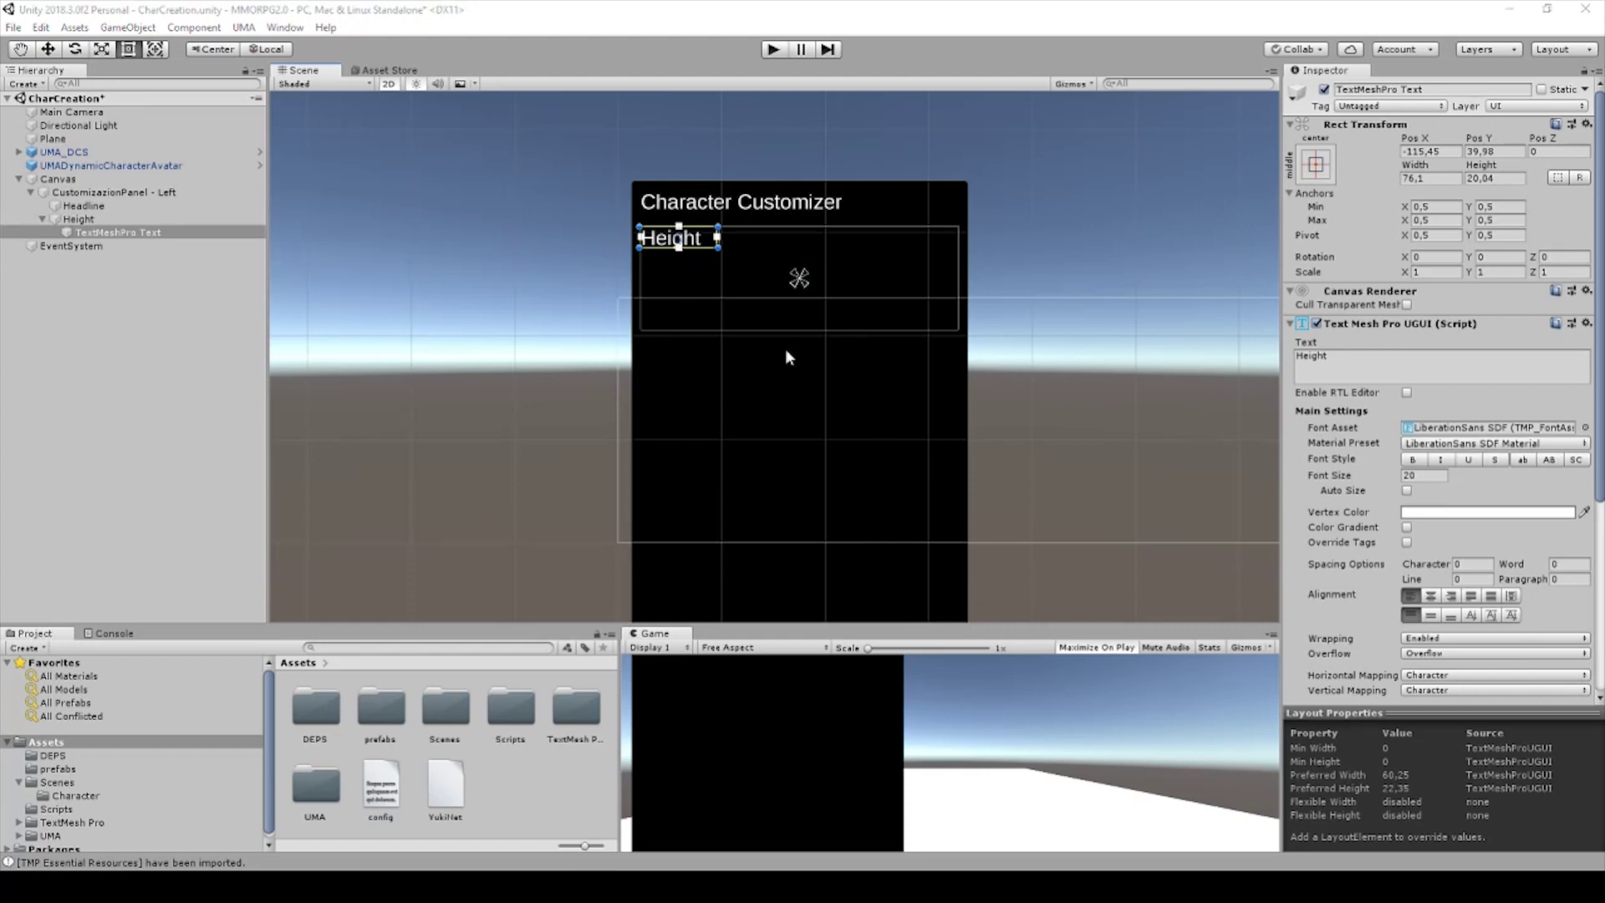
click(730, 285)
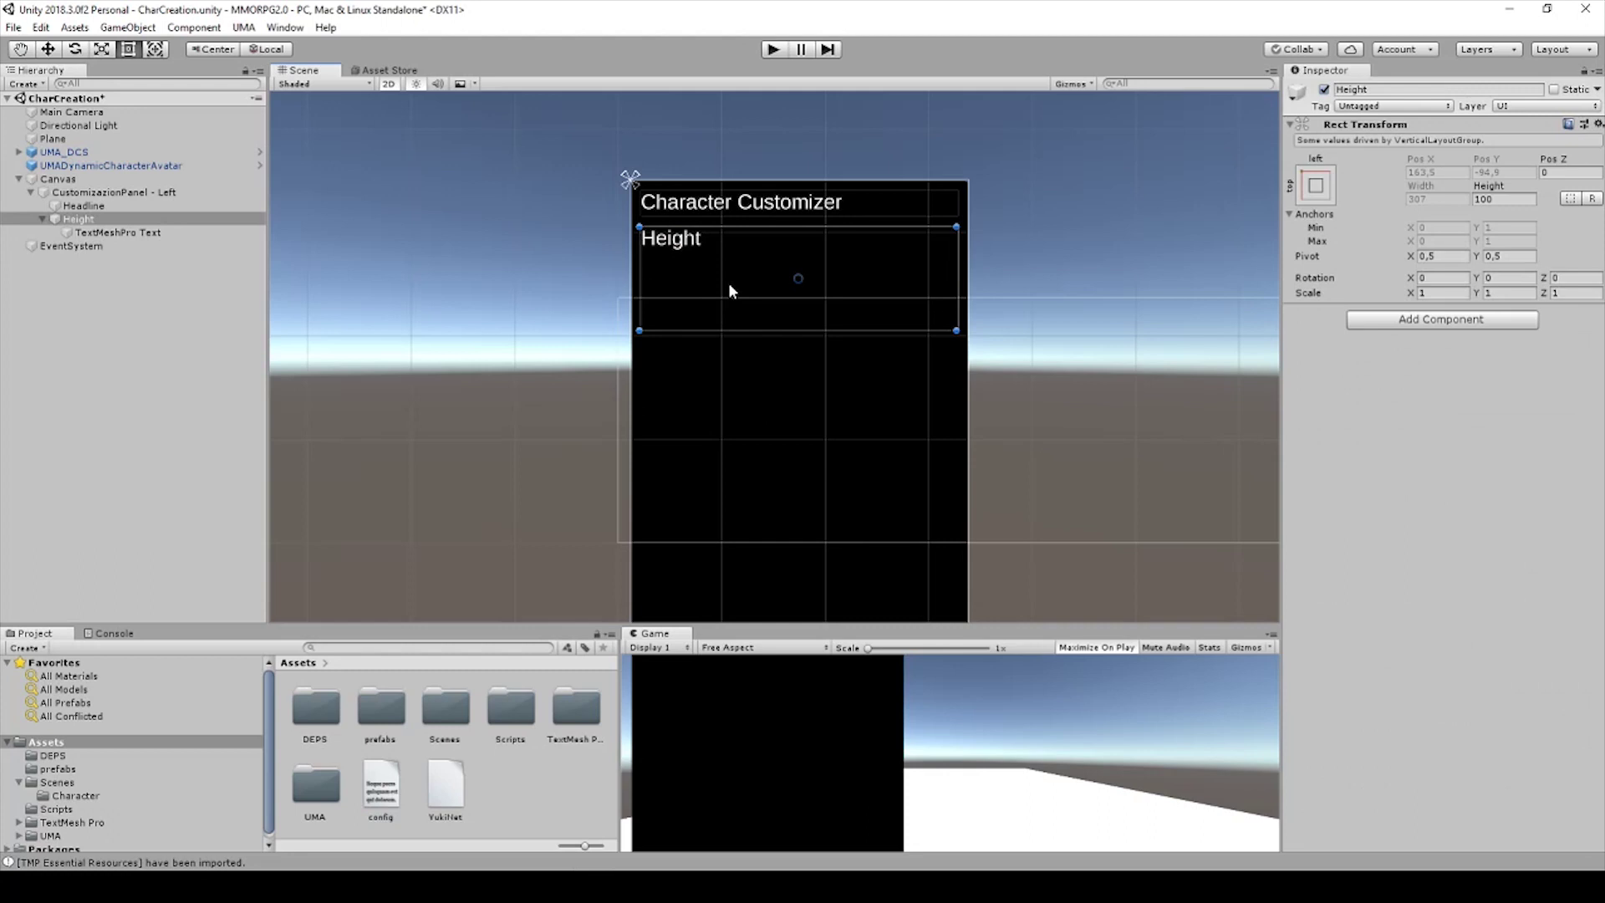
Add a UI Slider inside the Height row and set its height to 20.
right_click(84, 221)
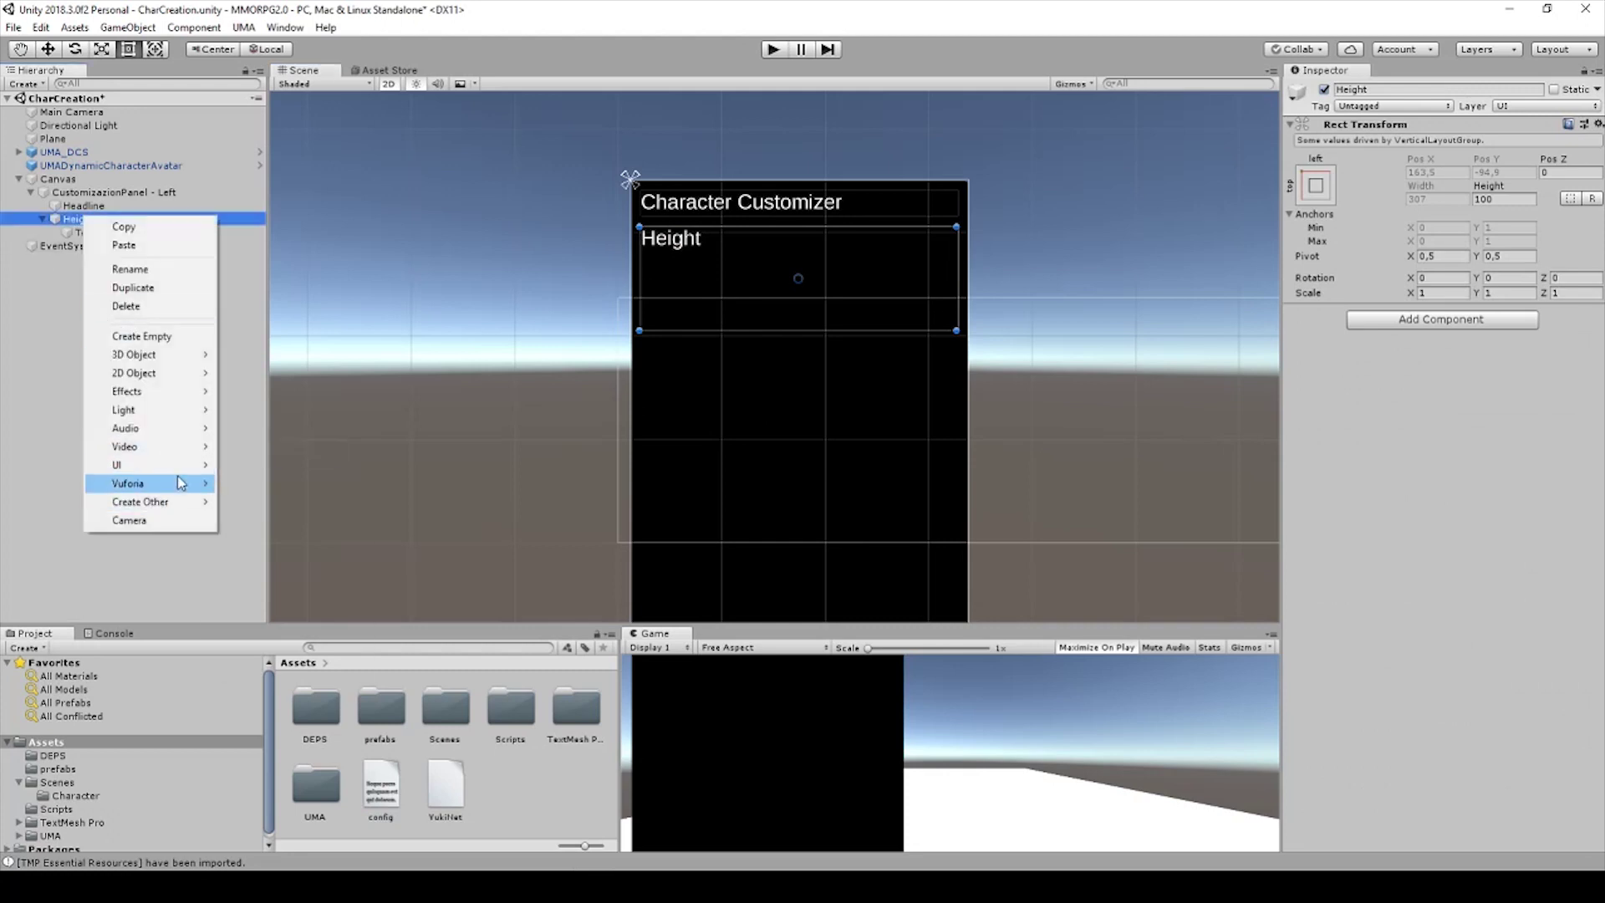
mouse_move(189, 474)
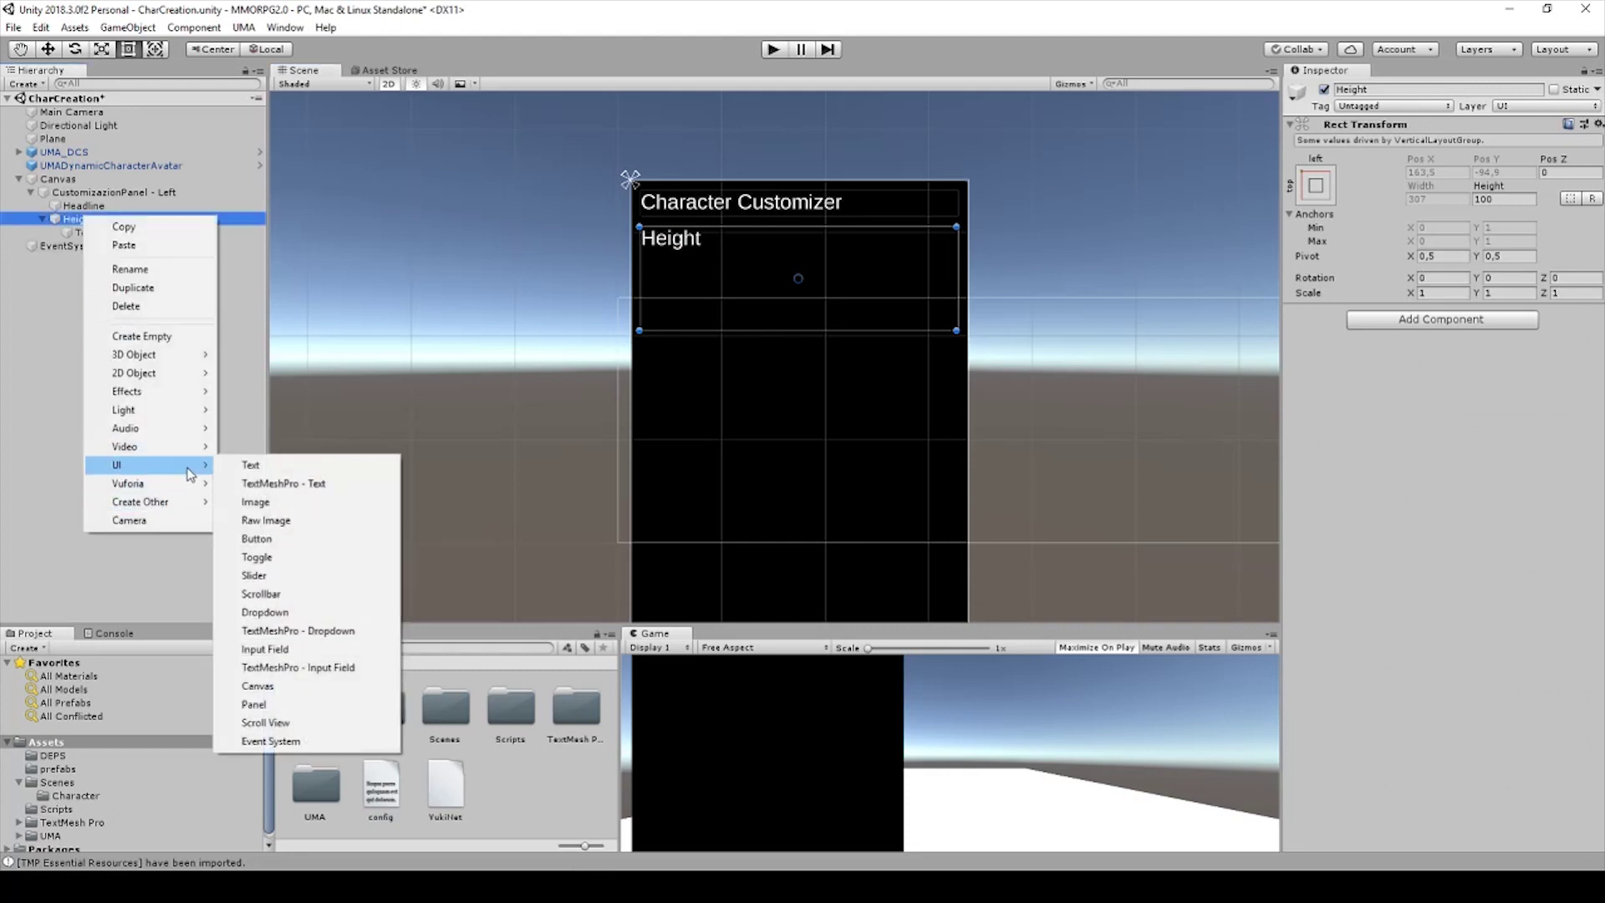
click(344, 582)
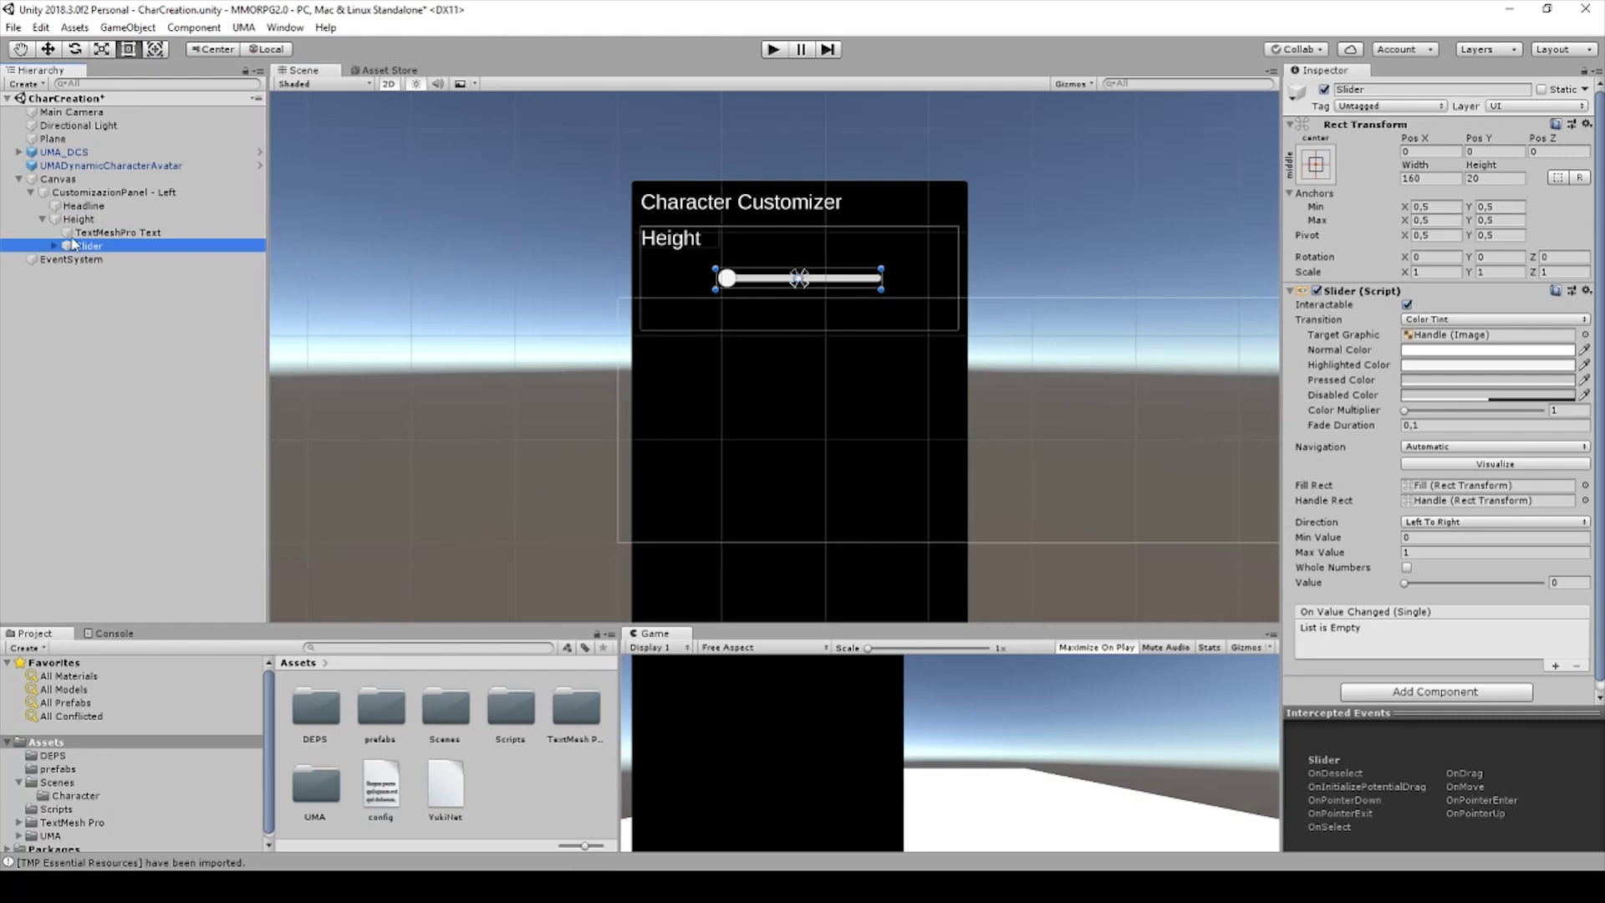
drag(758, 279, 764, 264)
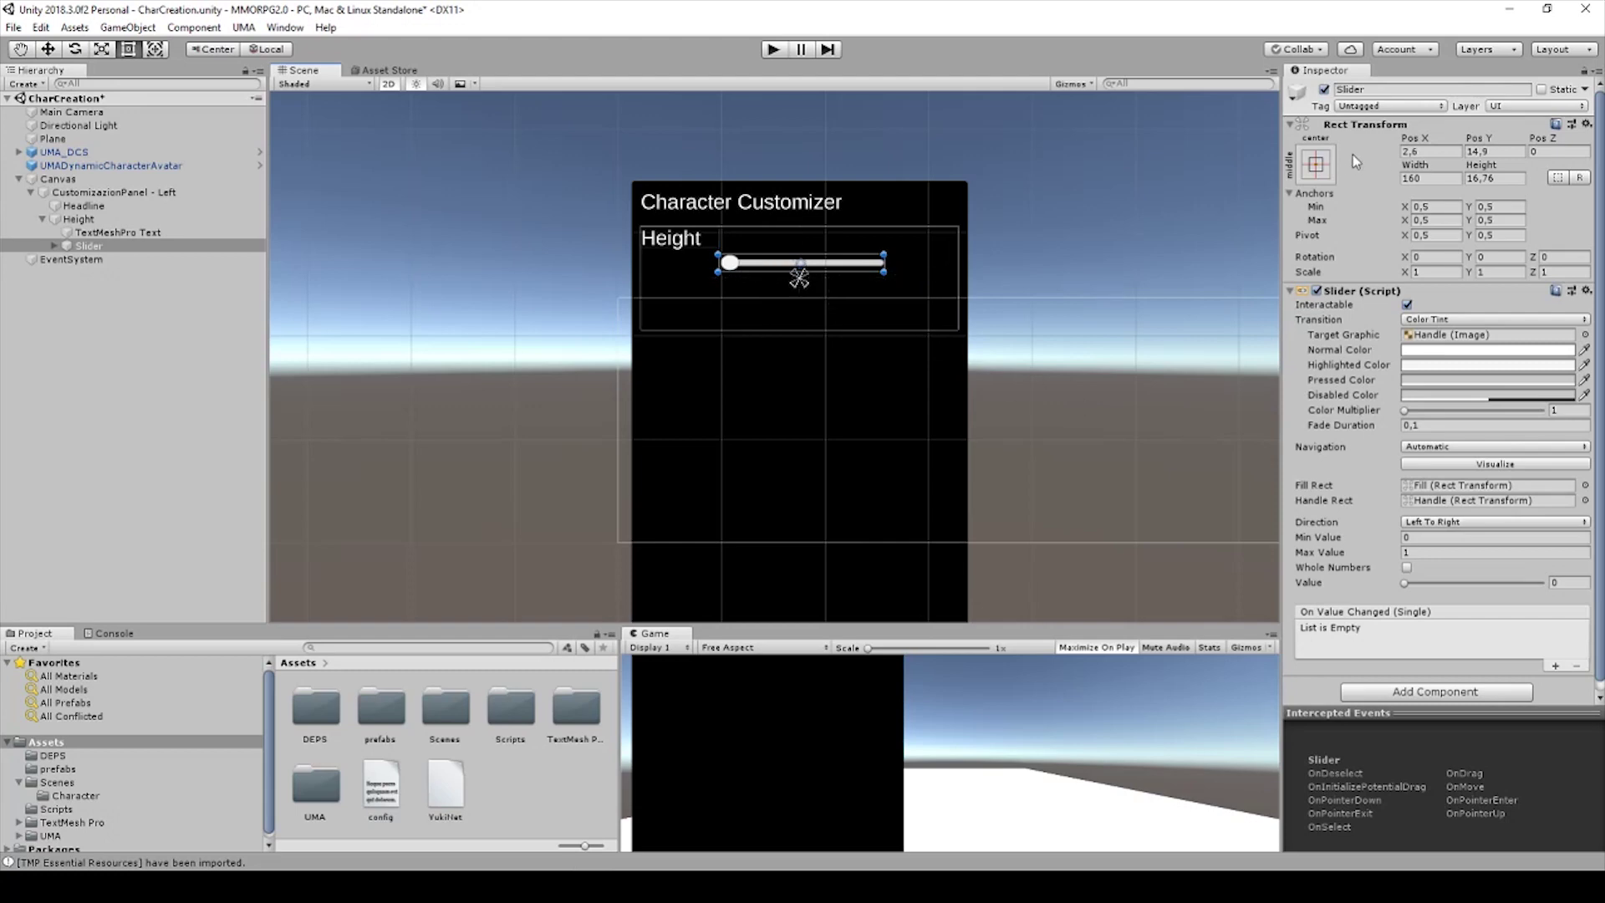
click(1493, 178)
text(20)
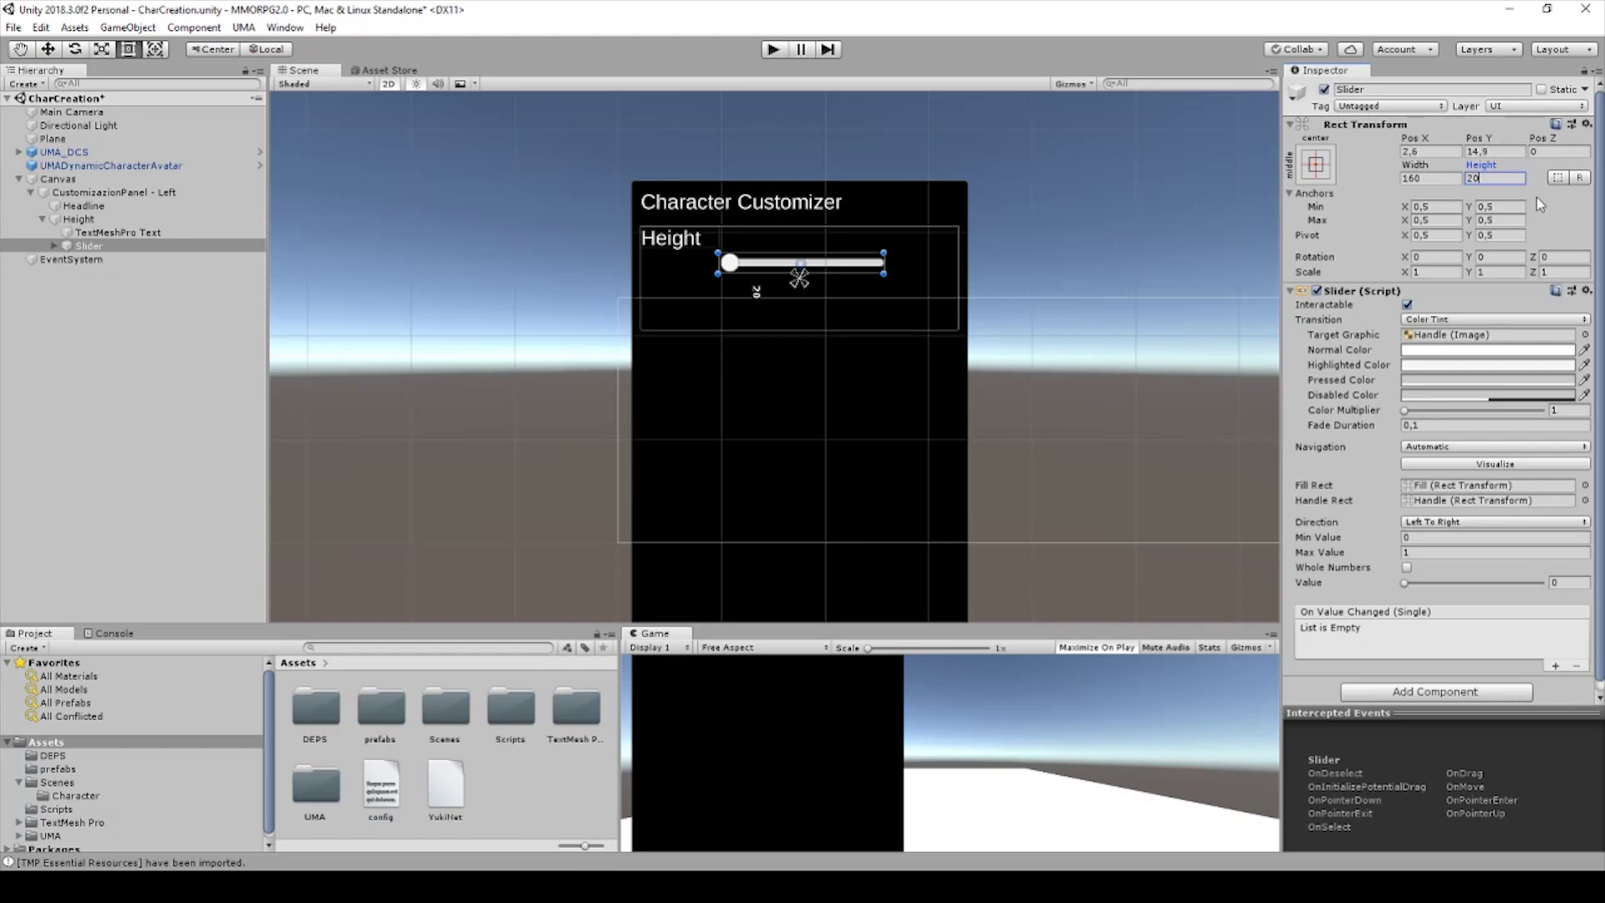
Reset the slider's Pos Y to 0, then raise it level with the Height label.
click(1482, 152)
double_click(1482, 152)
text(9)
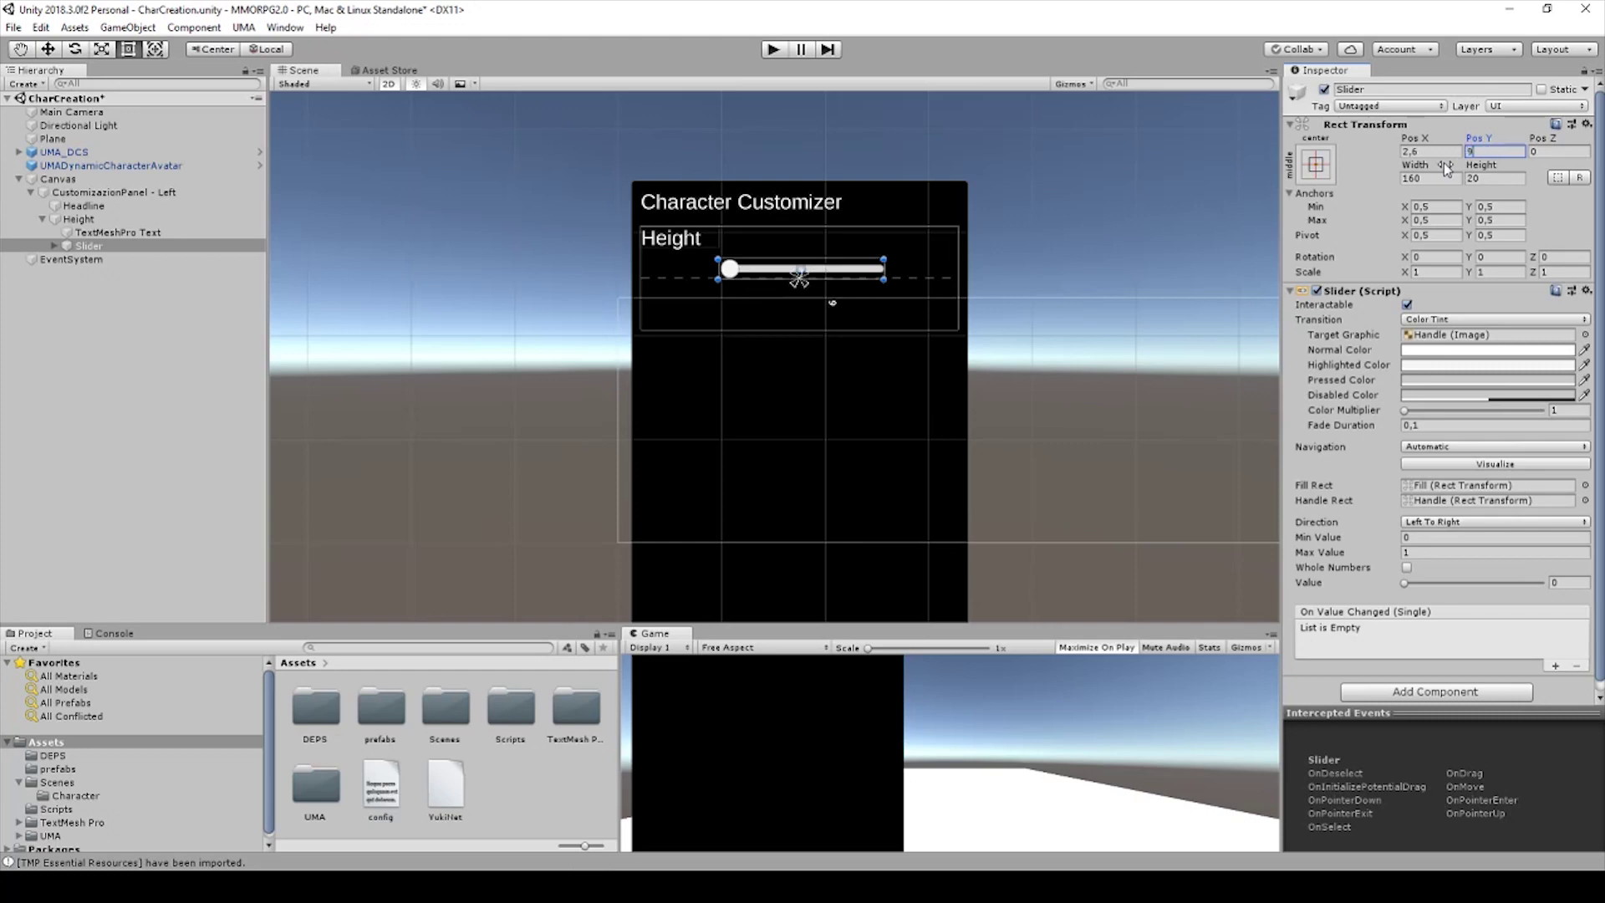
key(BackSpace)
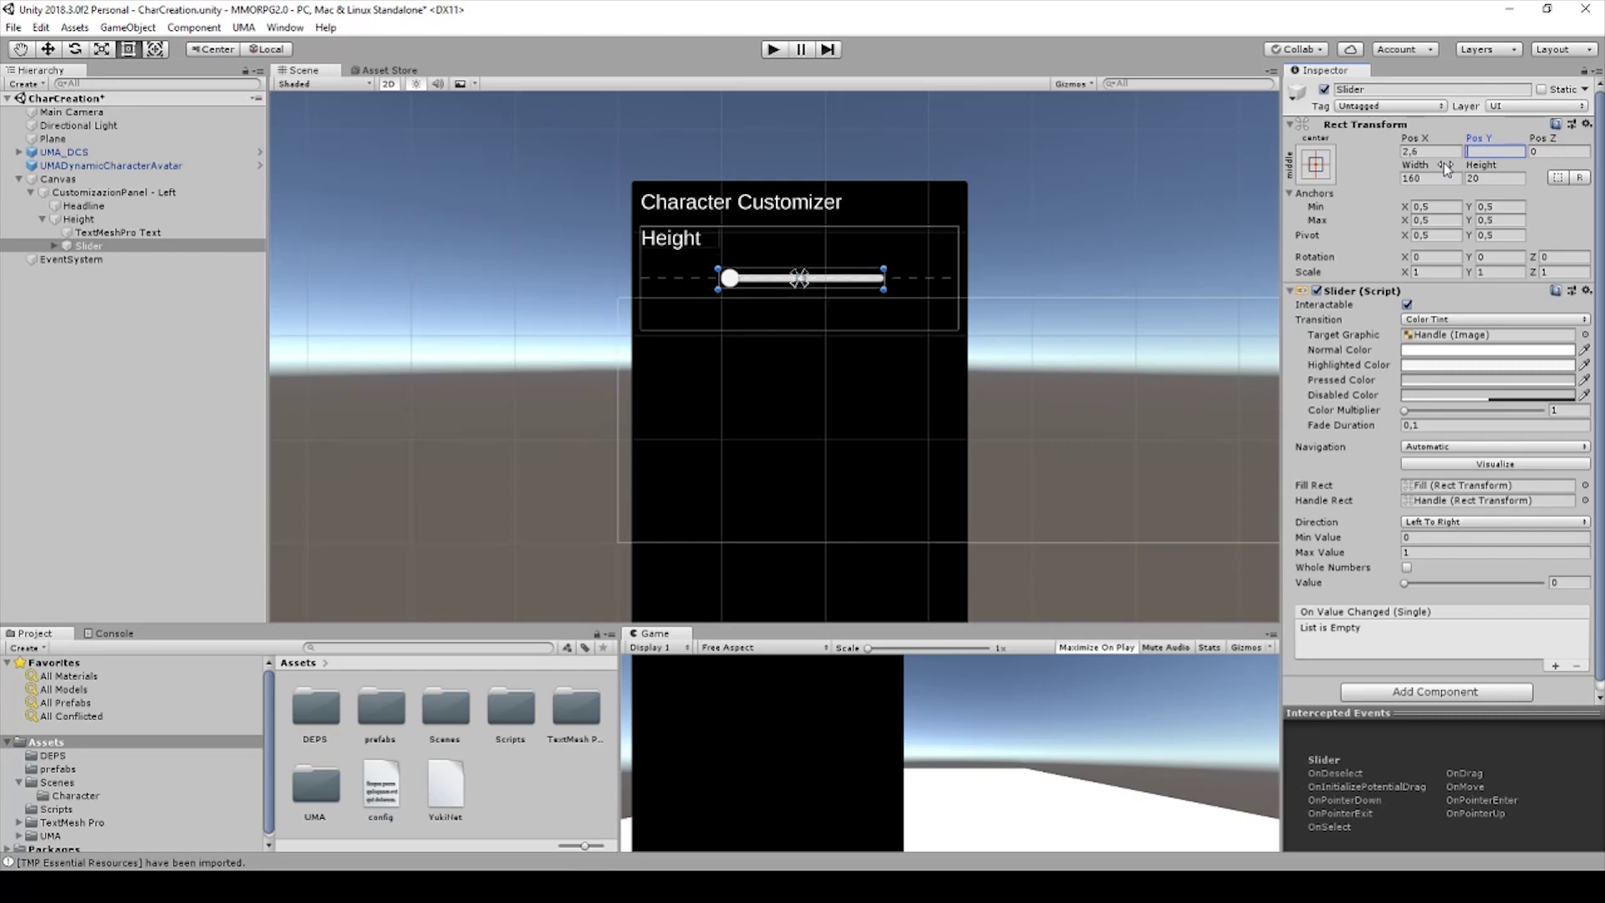
key(Return)
drag(765, 279, 766, 259)
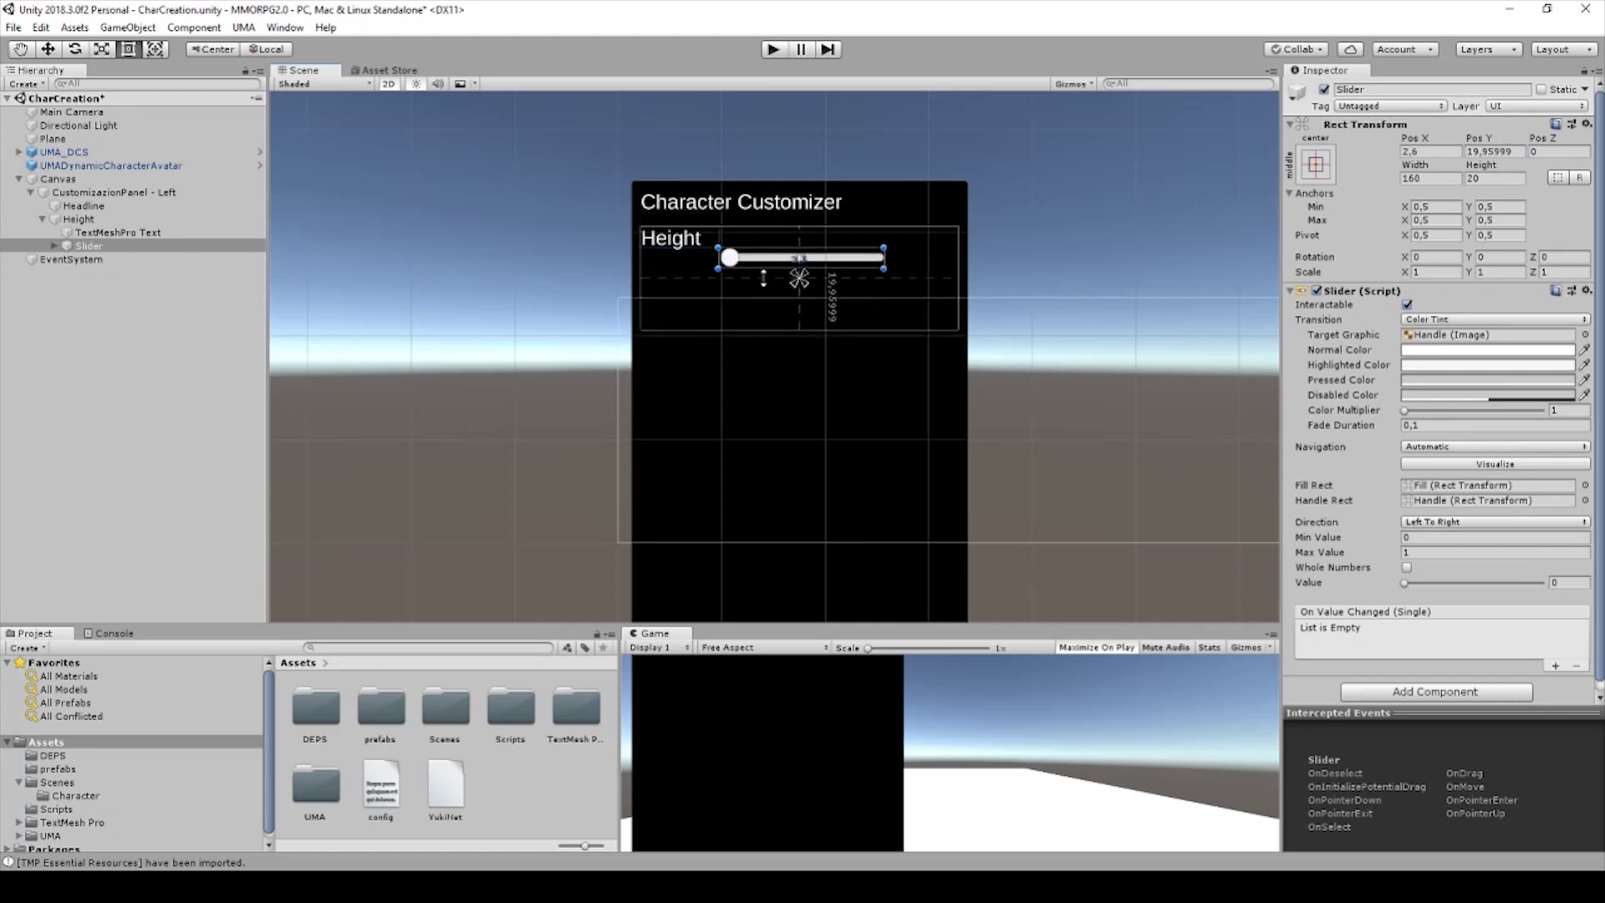
click(687, 310)
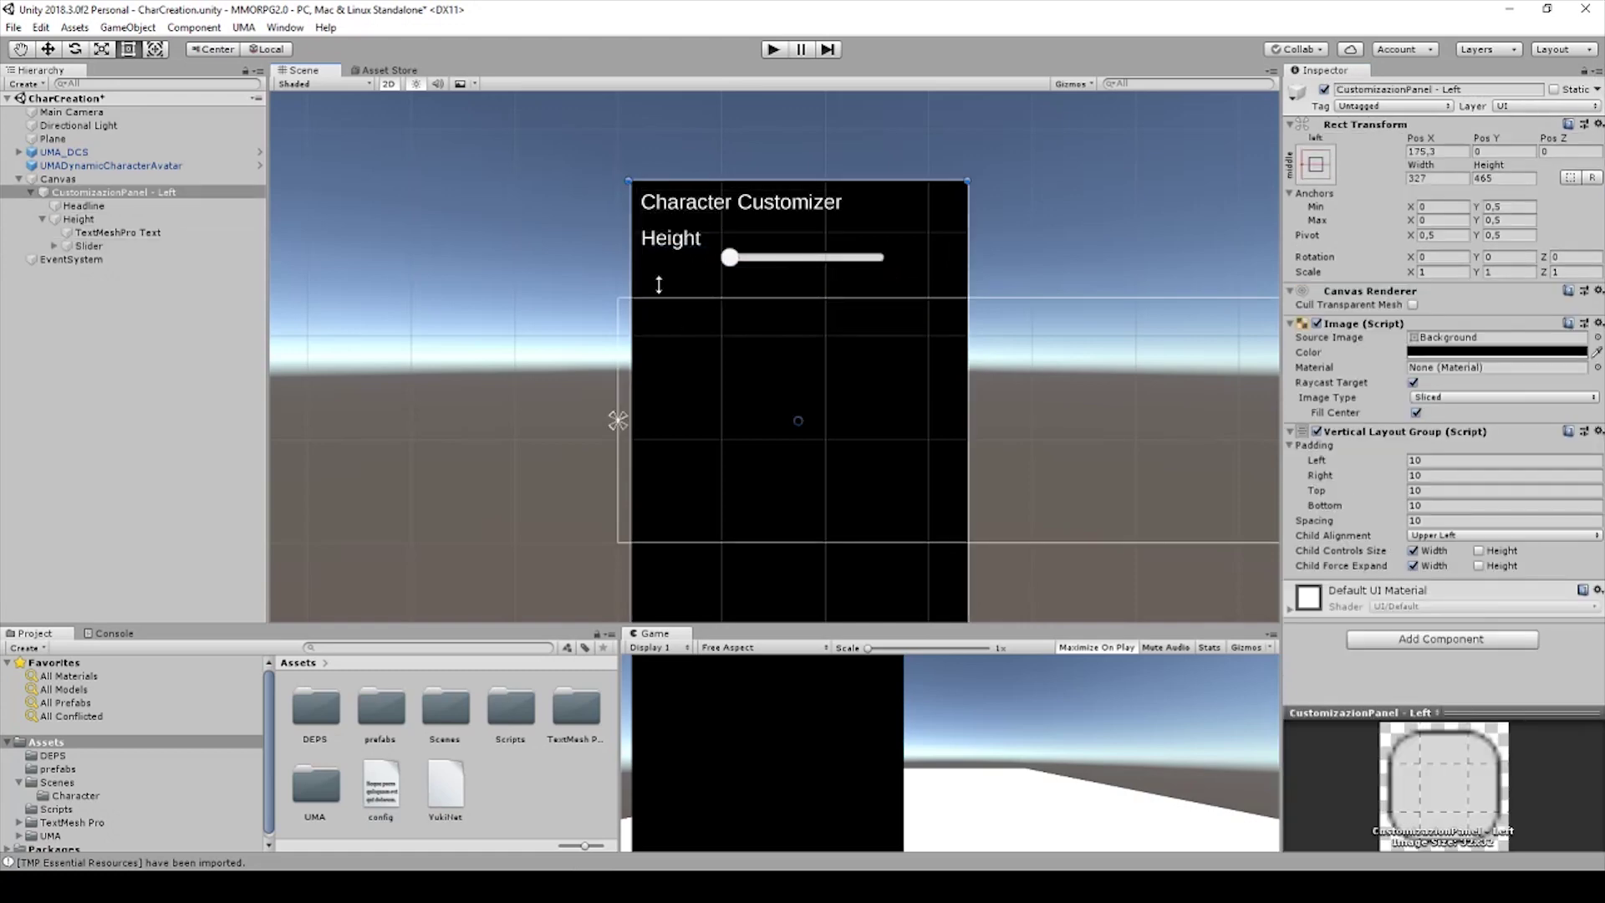
Set the Height row's height to 50.
click(658, 263)
drag(955, 329, 956, 280)
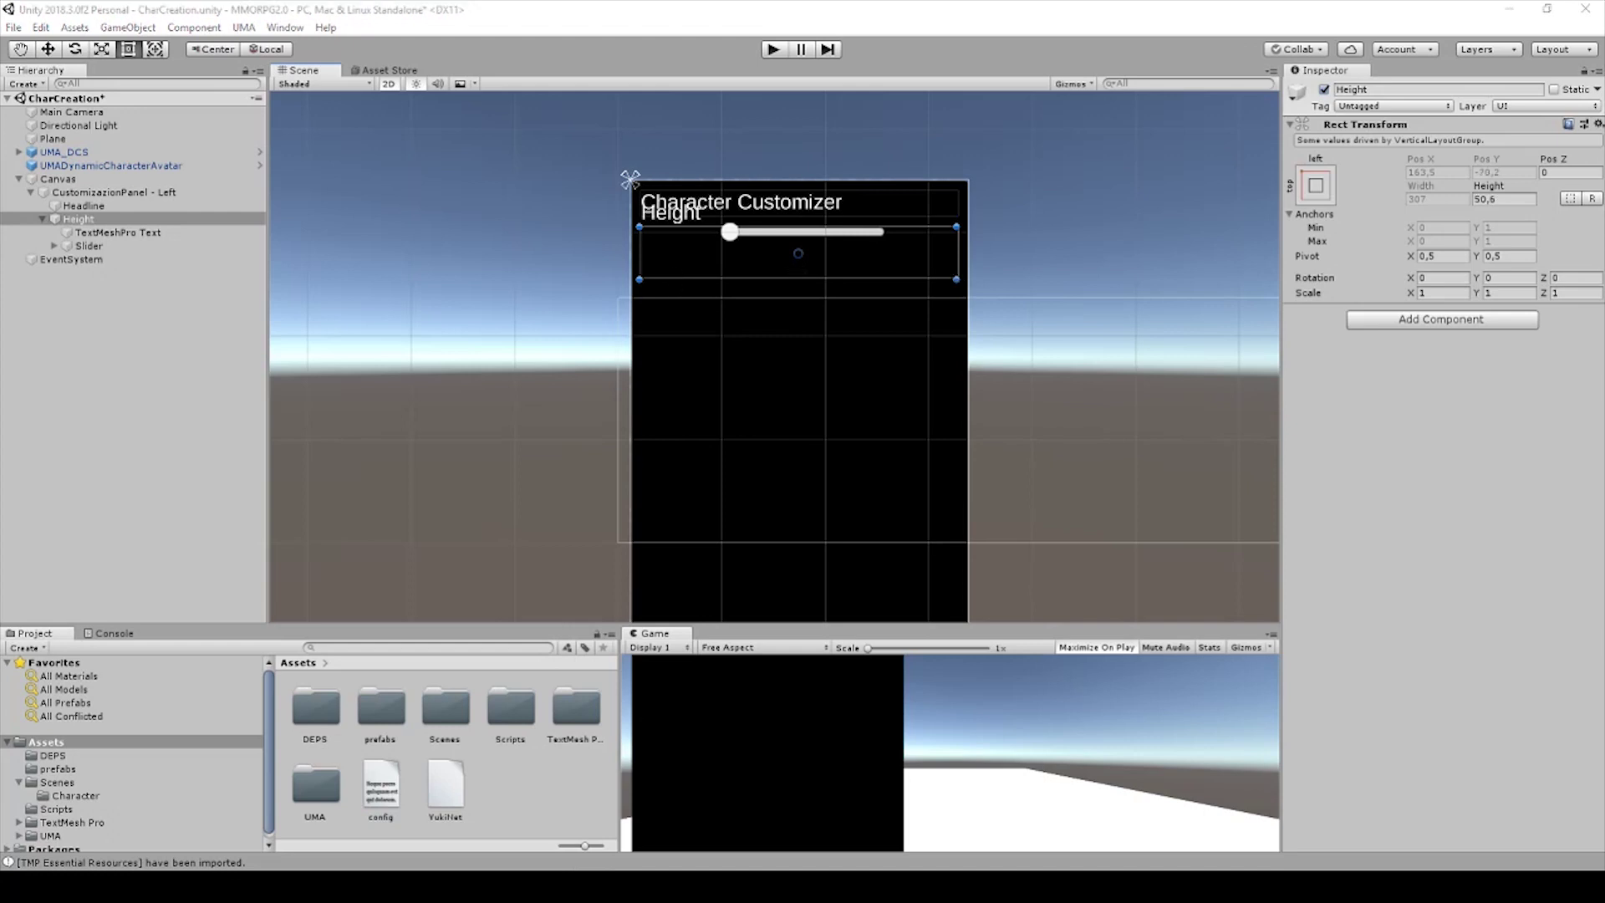
click(1494, 199)
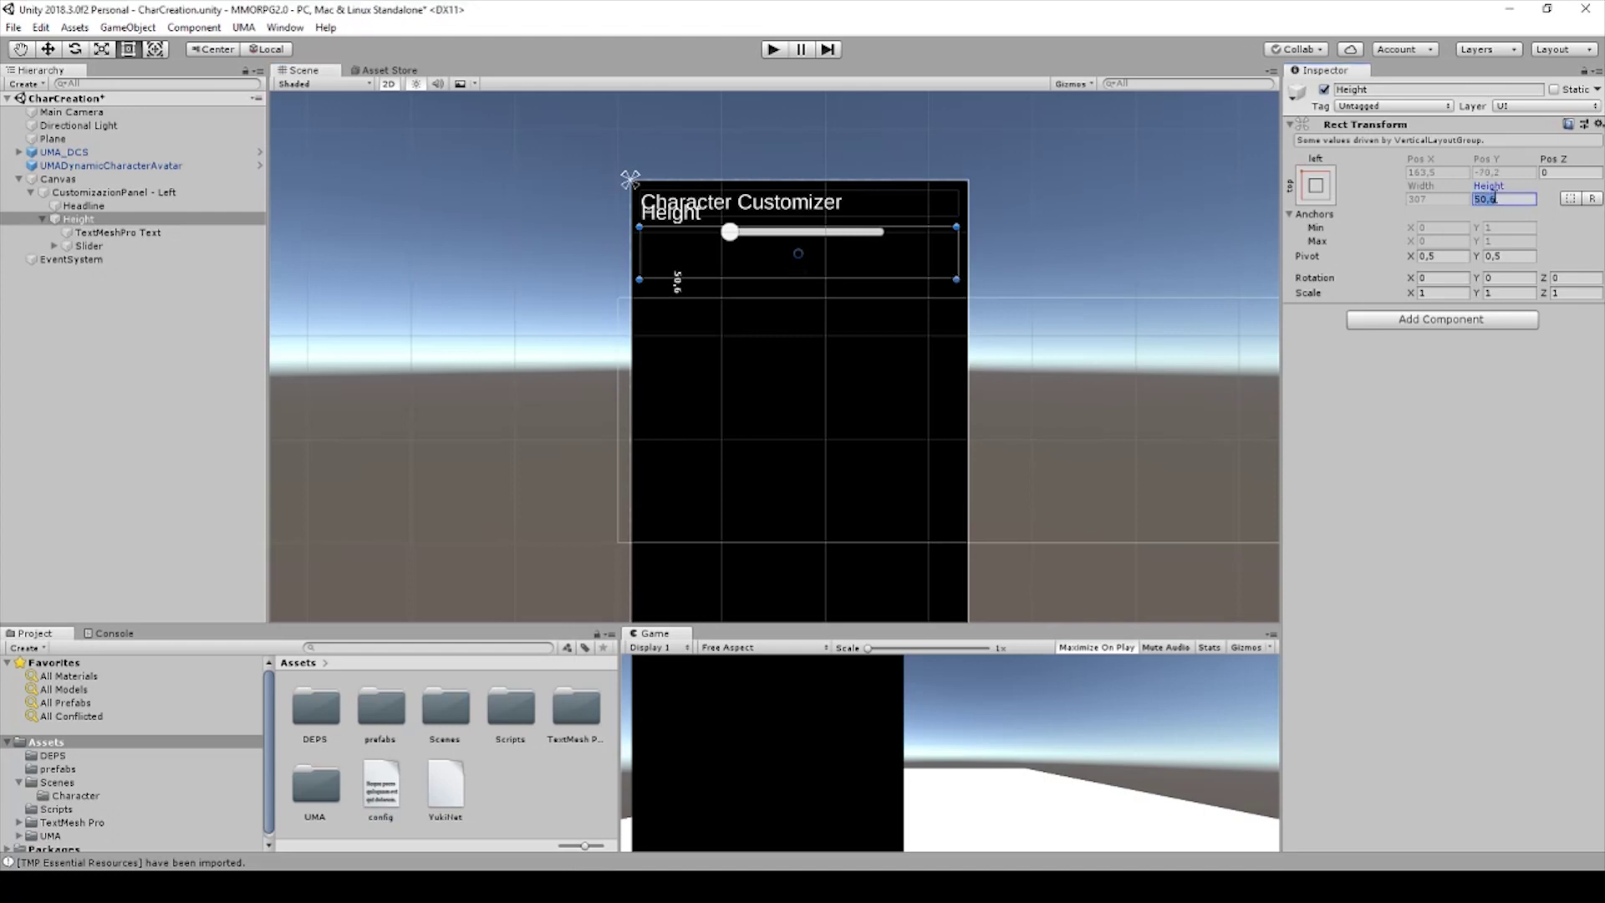
text(50)
key(Return)
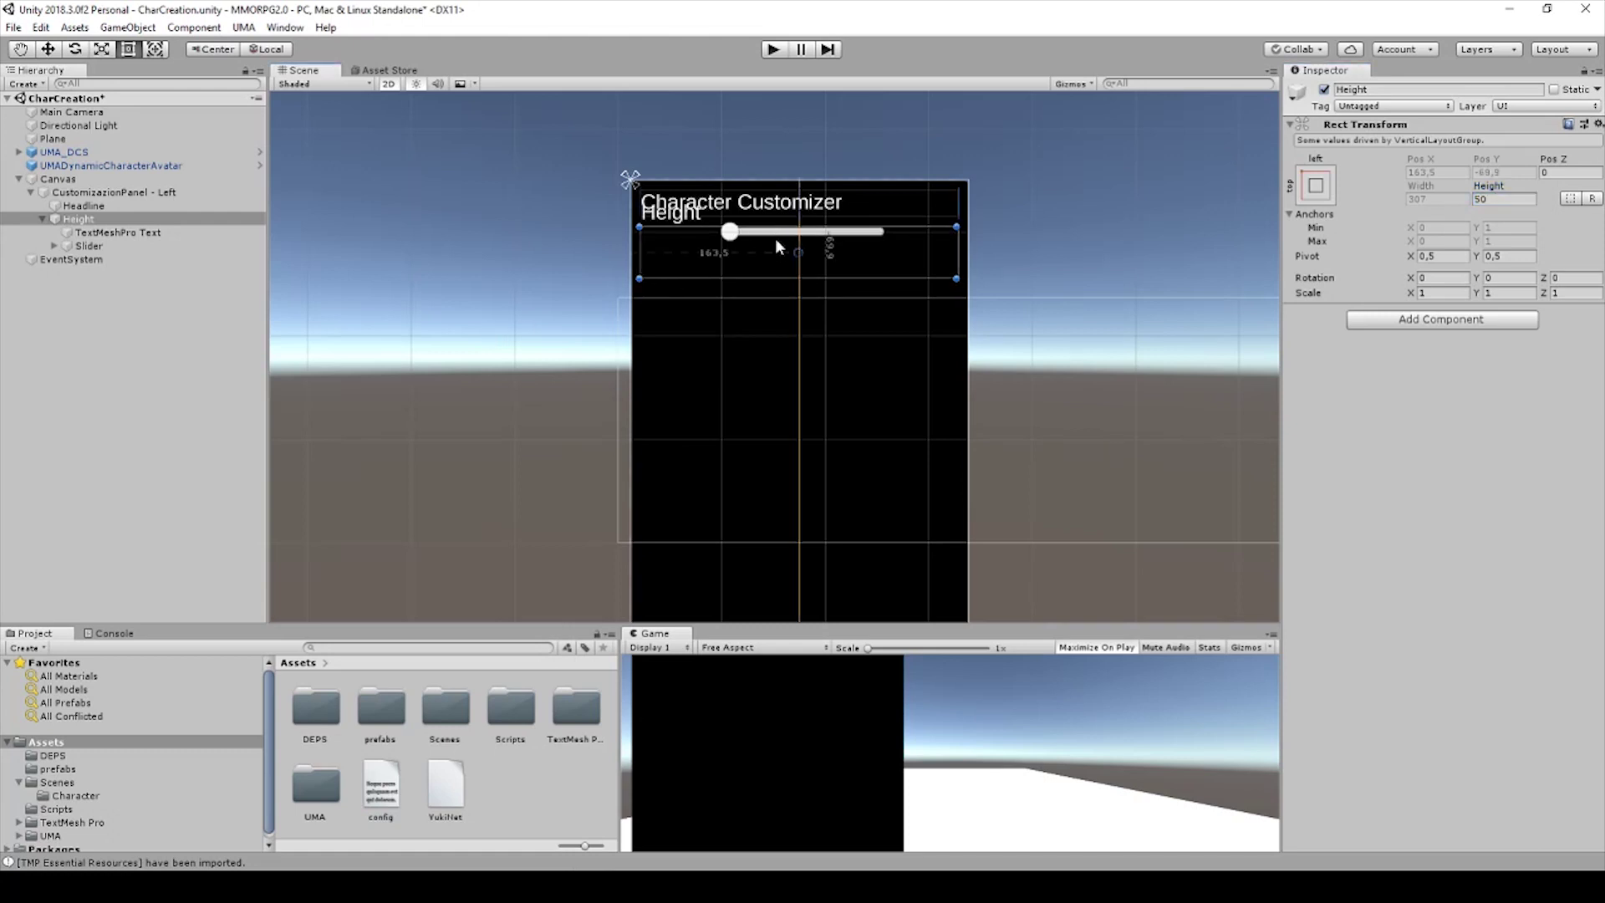
Lower the label to Pos Y about 15 and the slider to about -5, then enter Play mode.
click(96, 231)
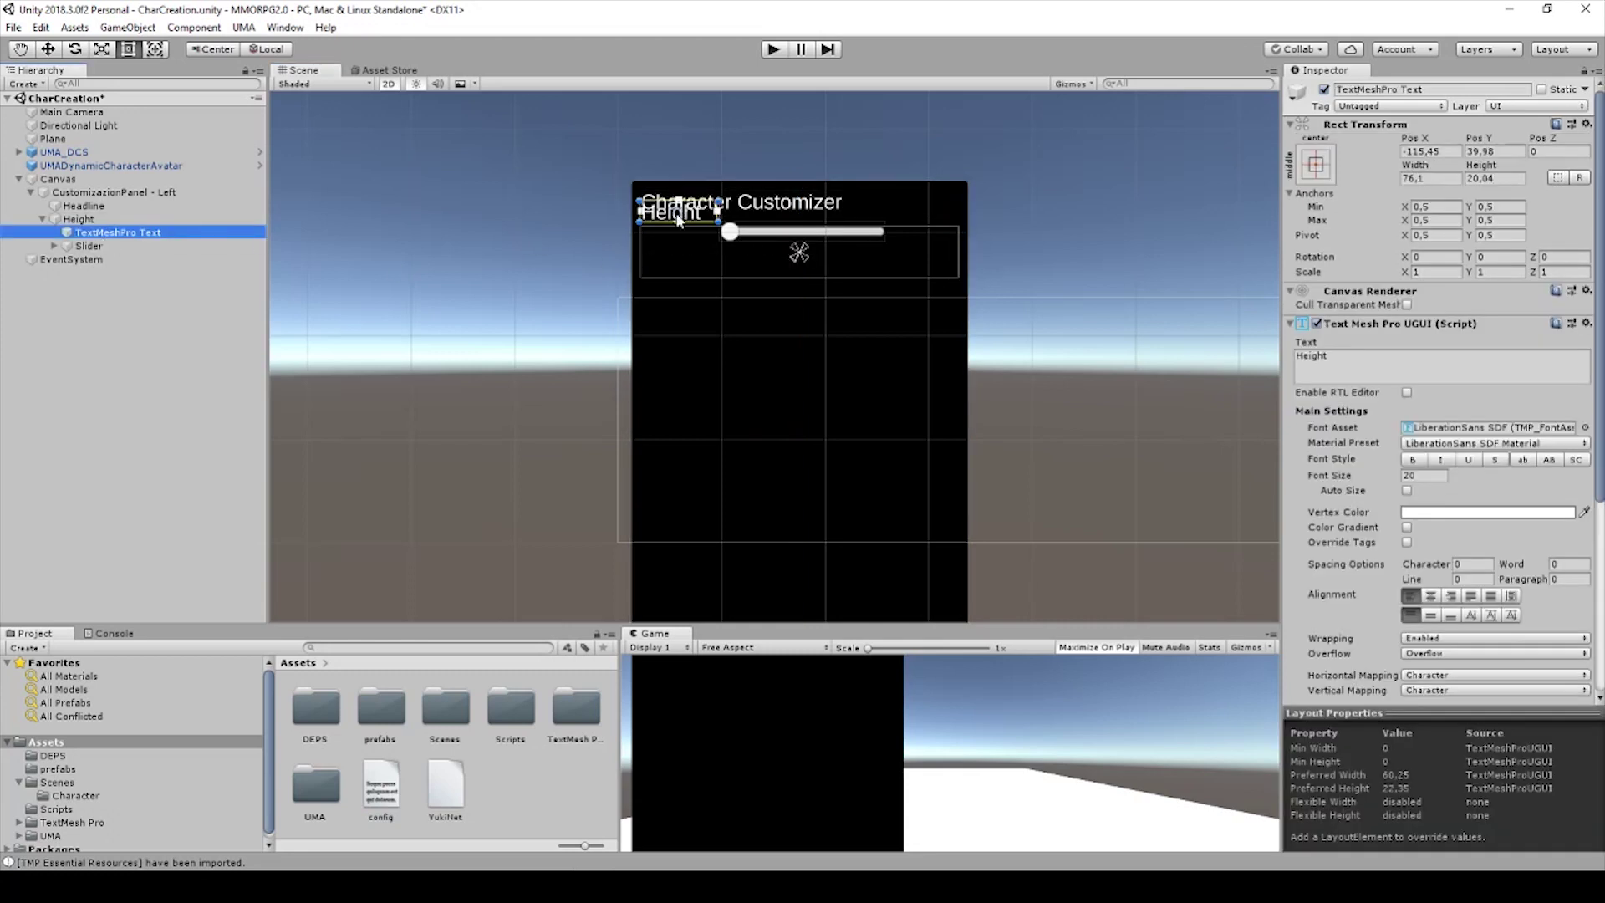
drag(700, 218, 704, 246)
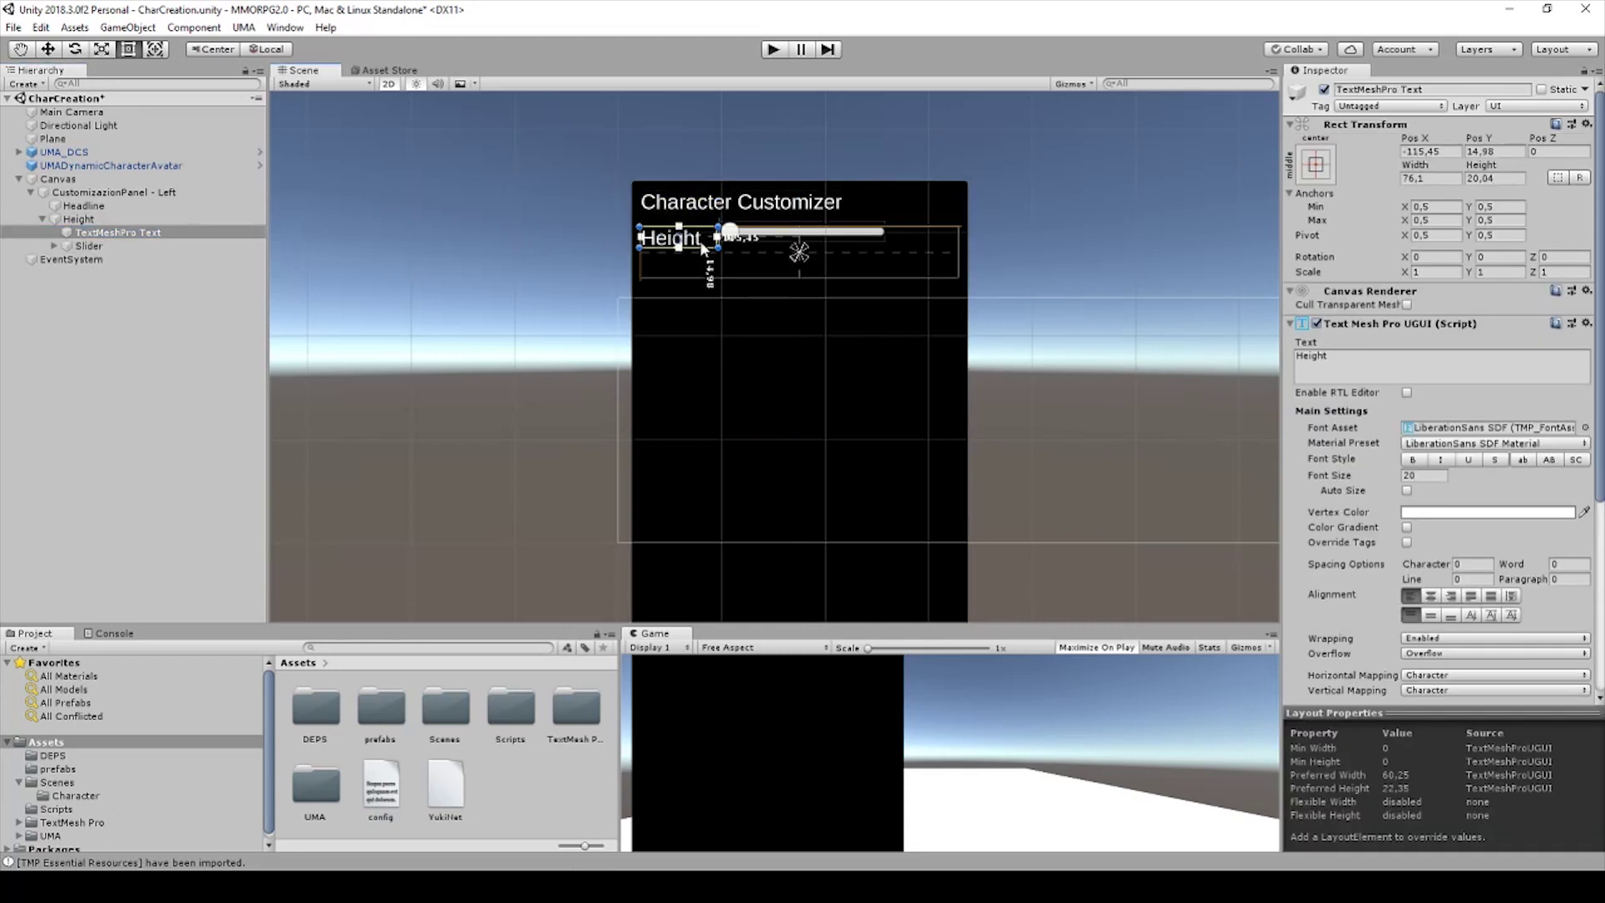
click(117, 245)
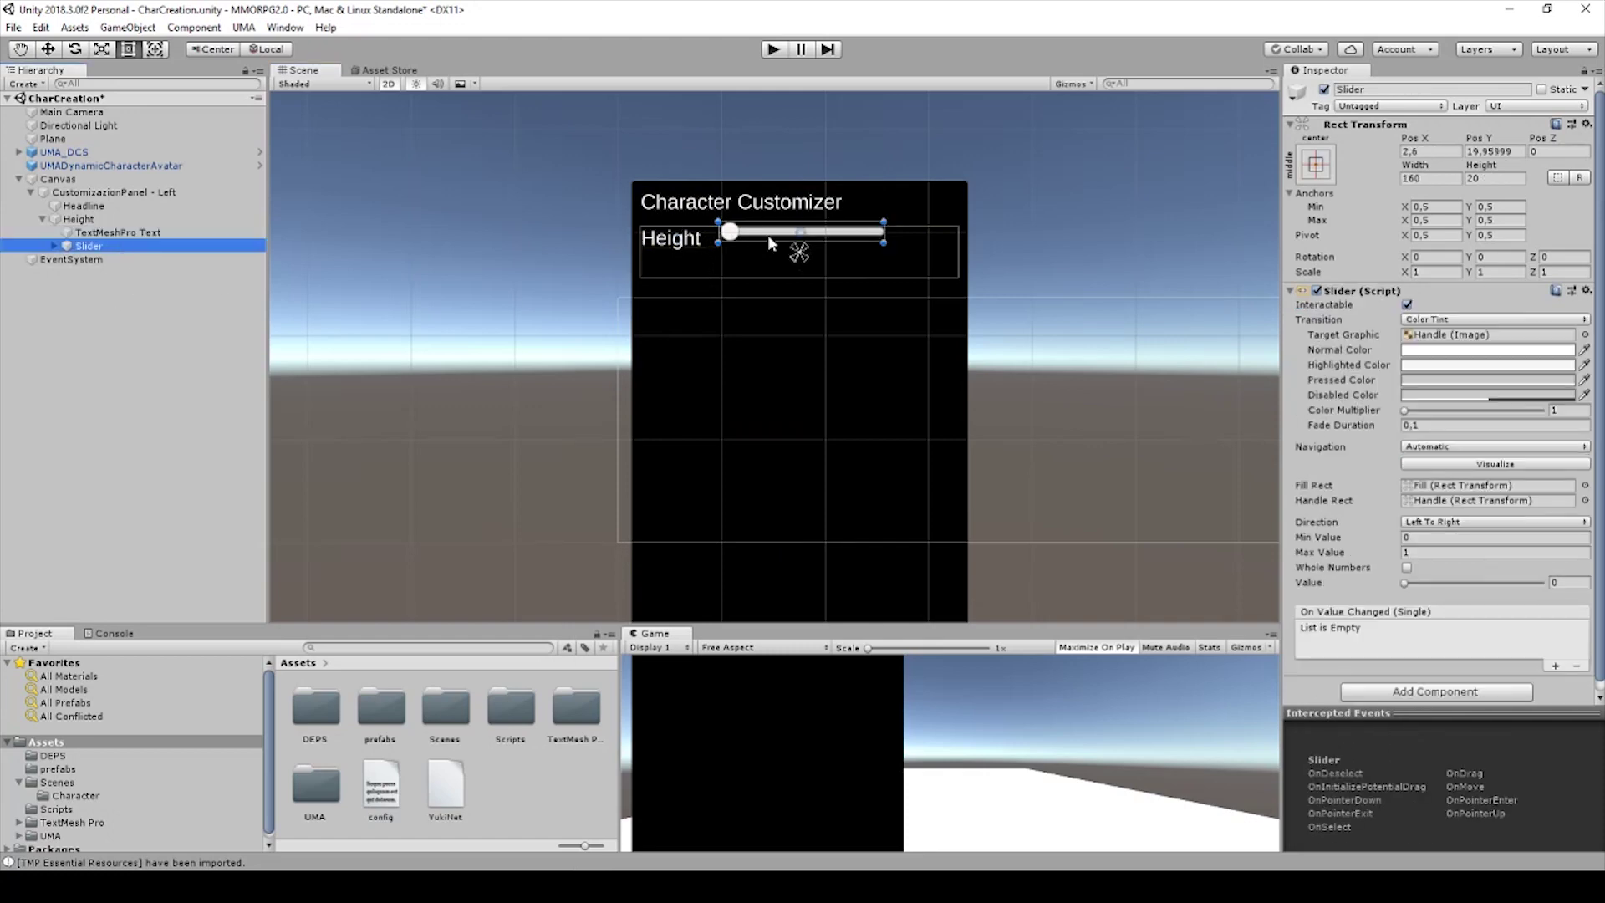
drag(767, 237, 770, 264)
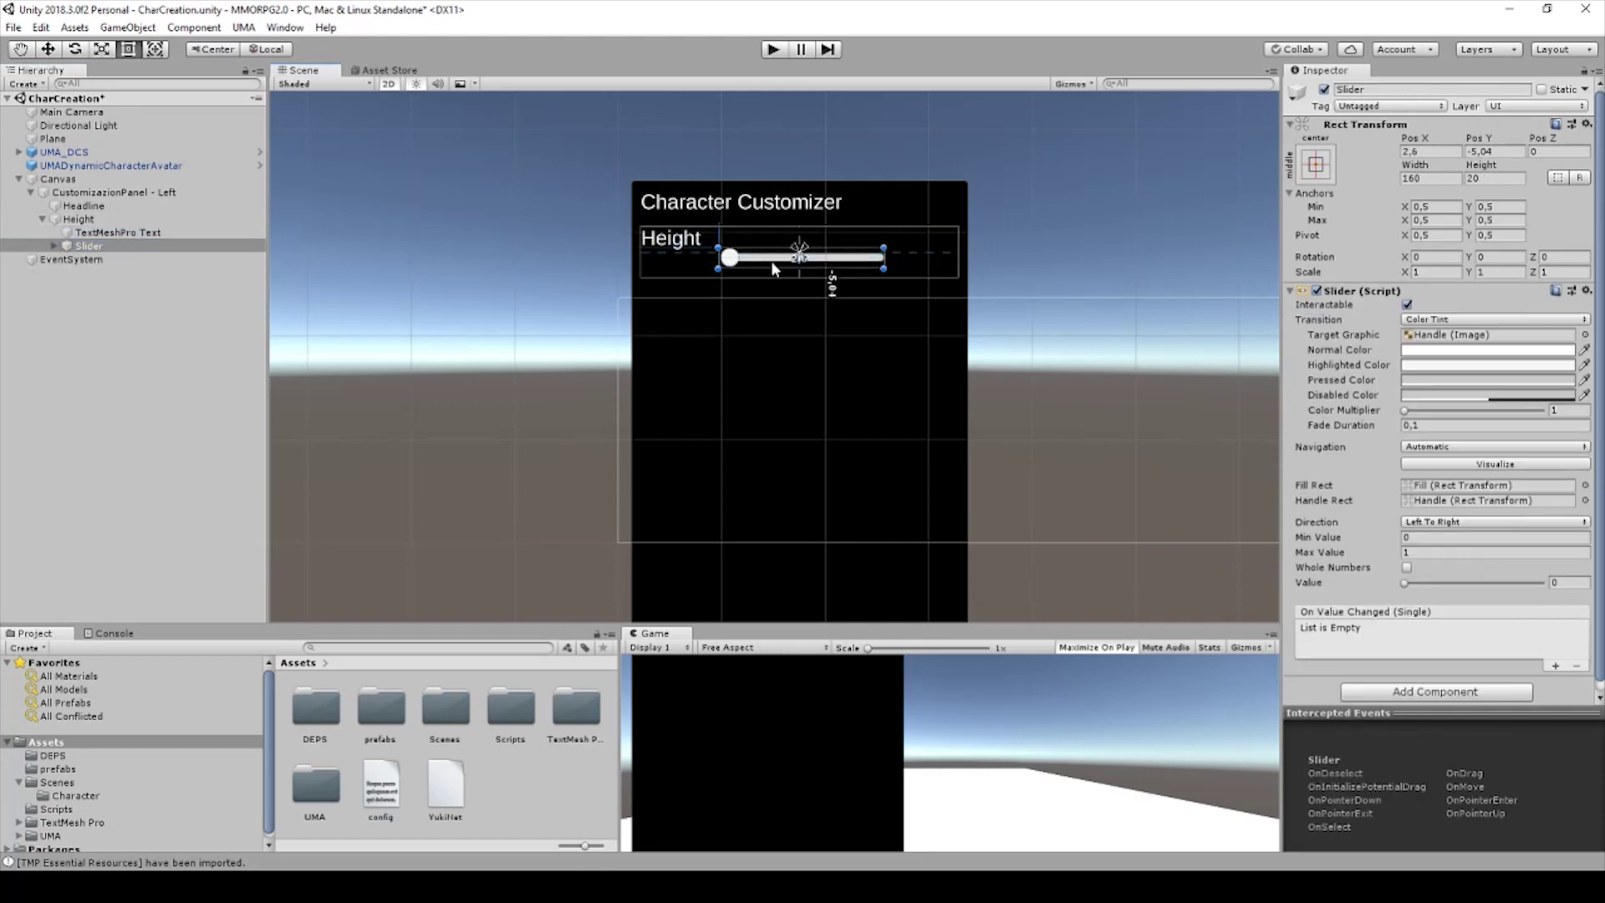
click(156, 312)
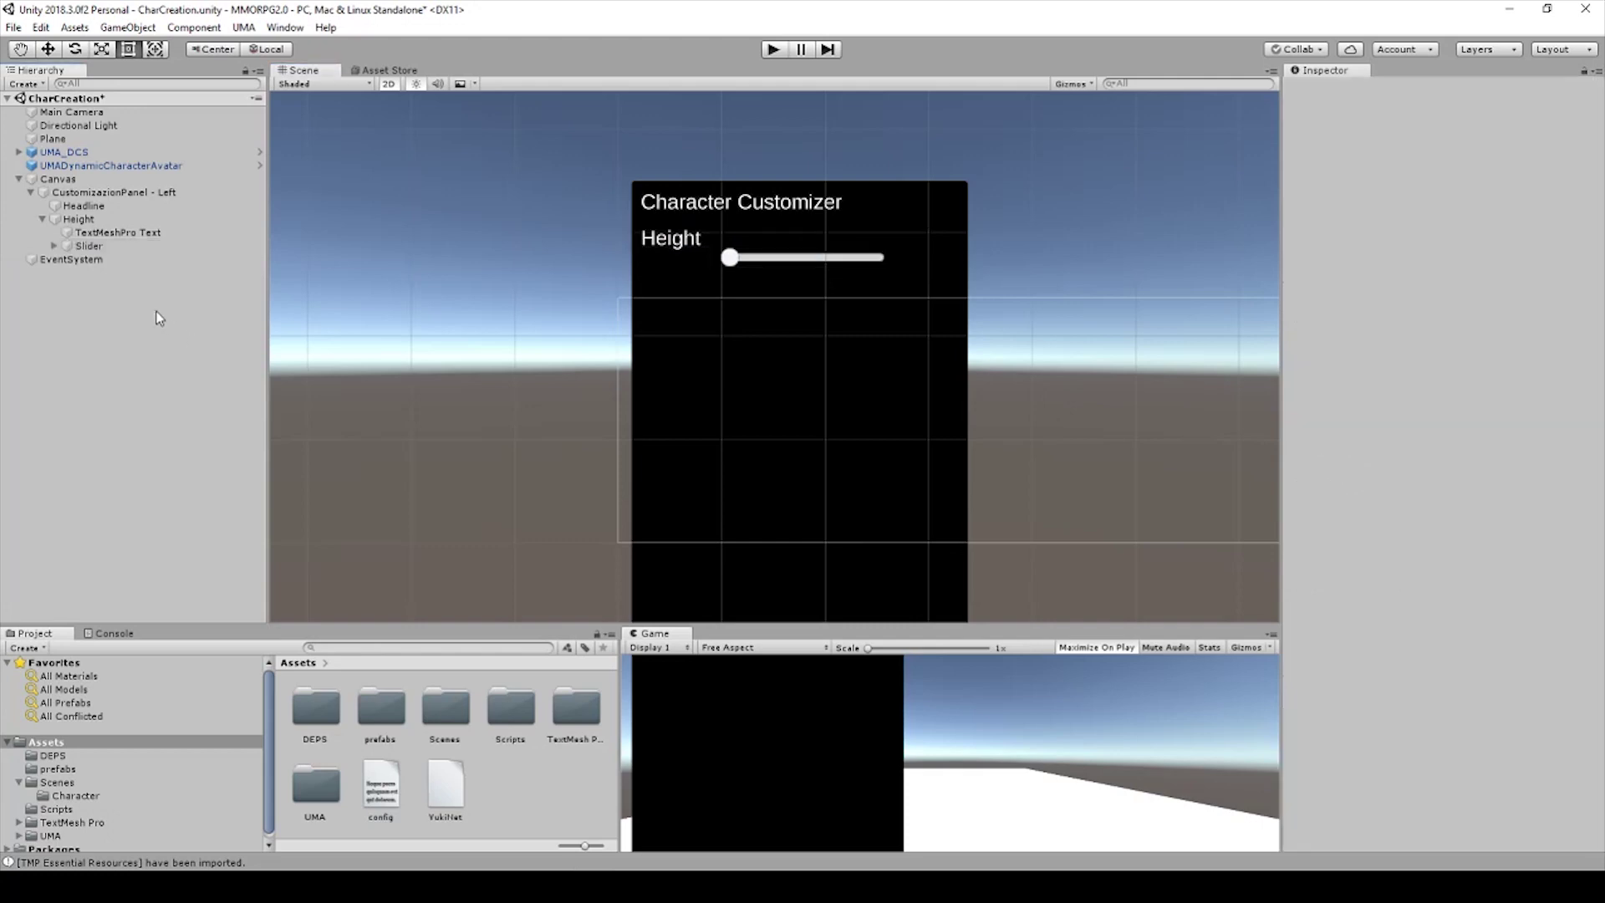
click(770, 52)
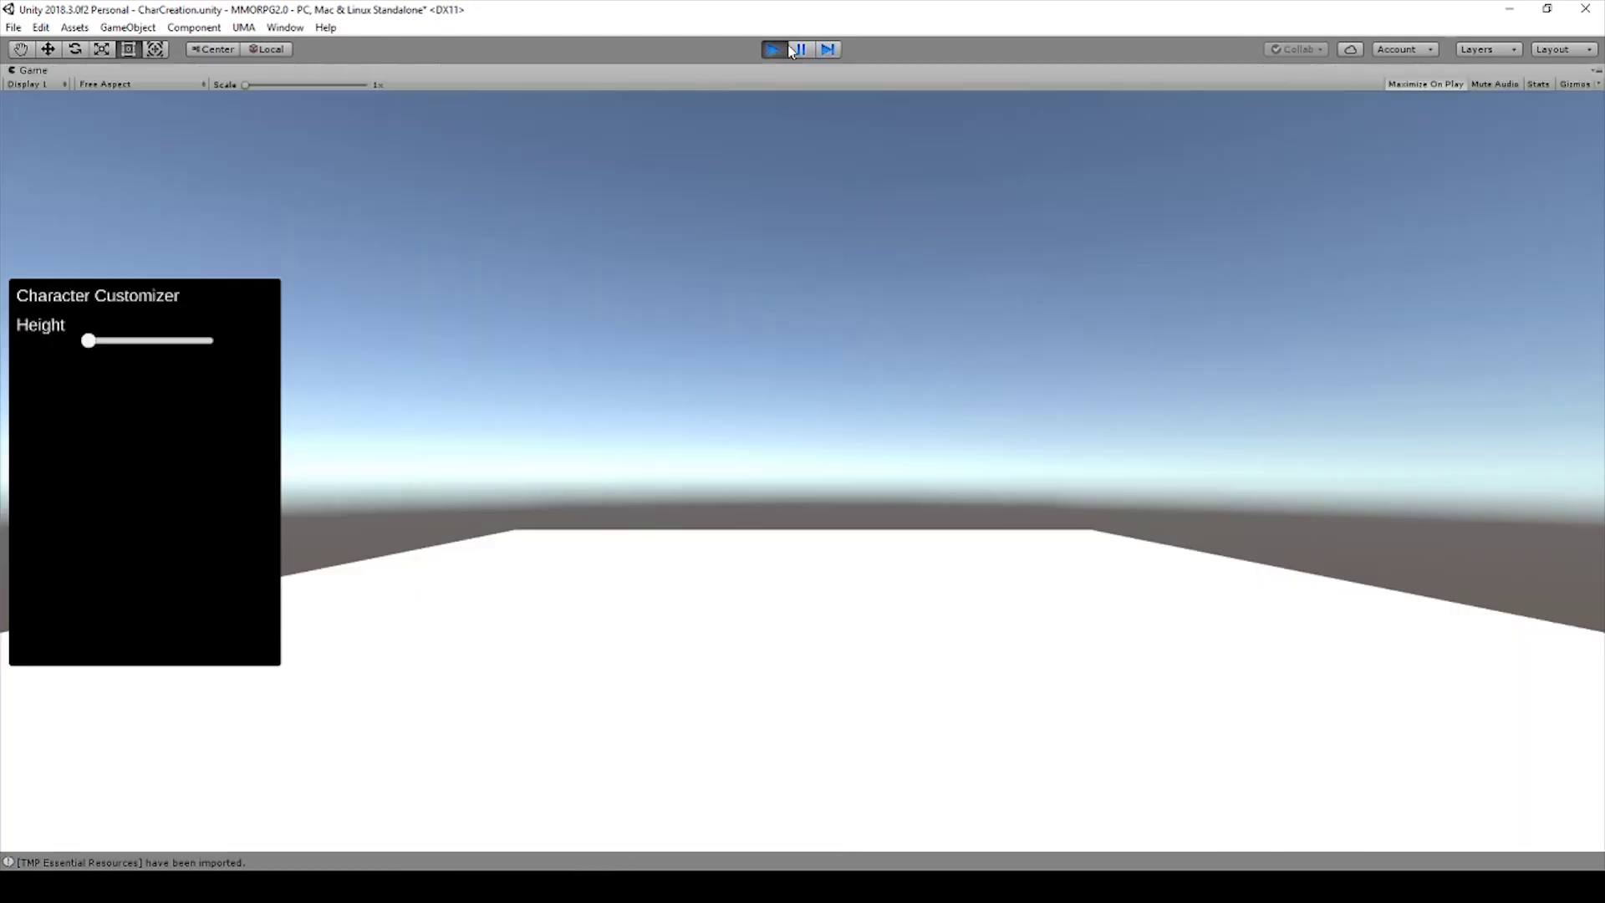
Test the Height slider, stop Play mode, and duplicate the Height row.
drag(87, 340, 192, 340)
click(773, 49)
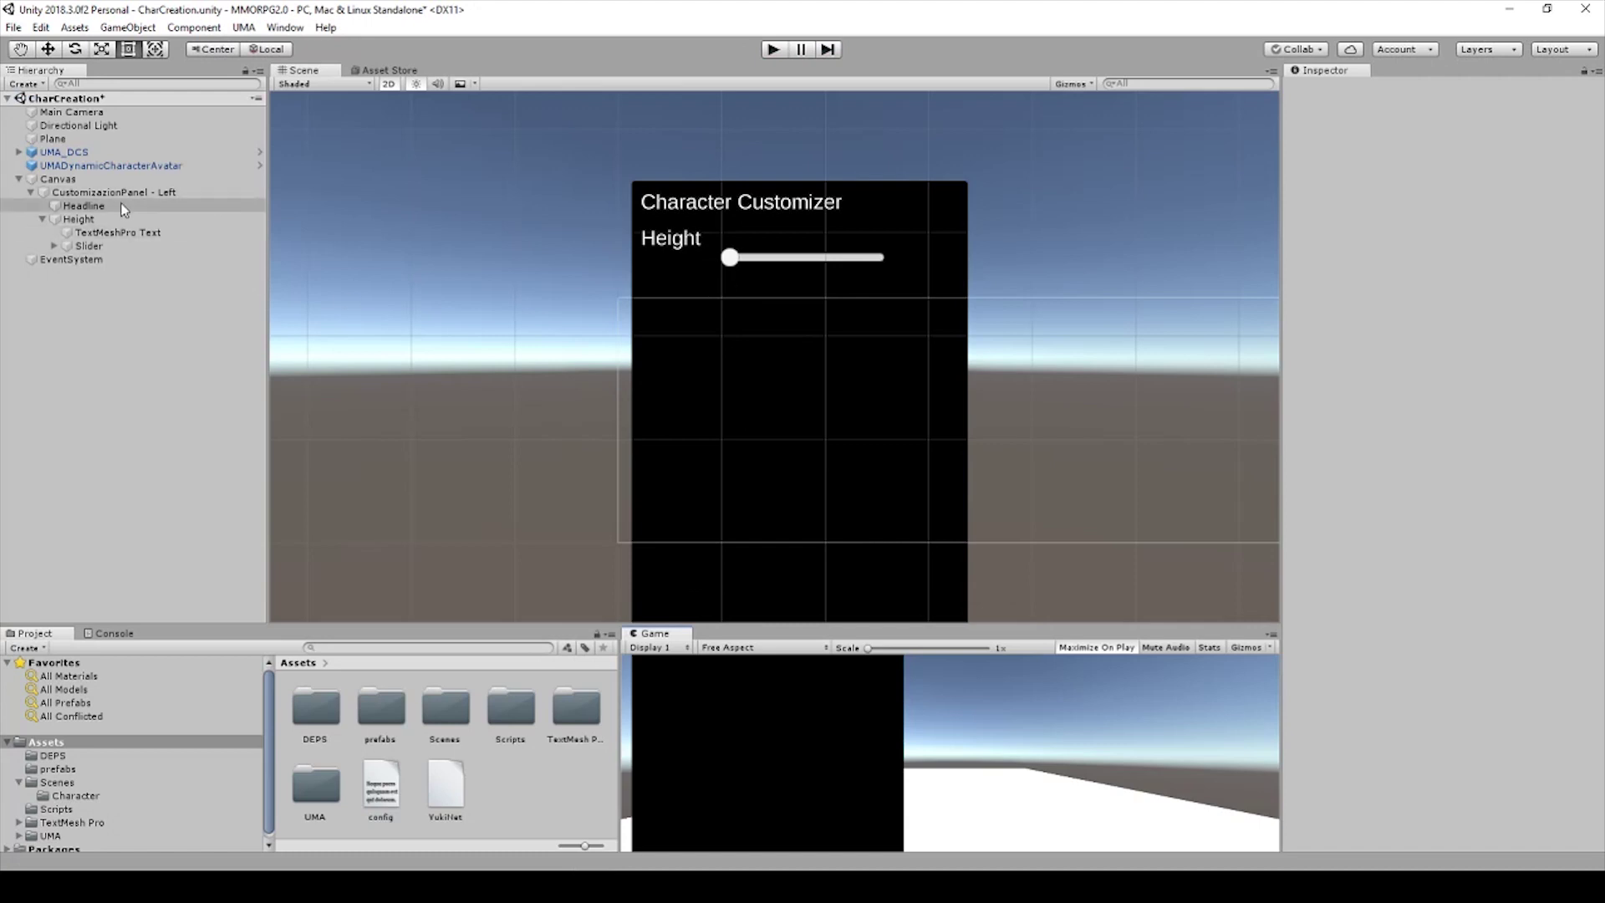
click(32, 194)
click(32, 194)
click(43, 219)
click(78, 219)
key(ctrl+d)
key(ctrl+d)
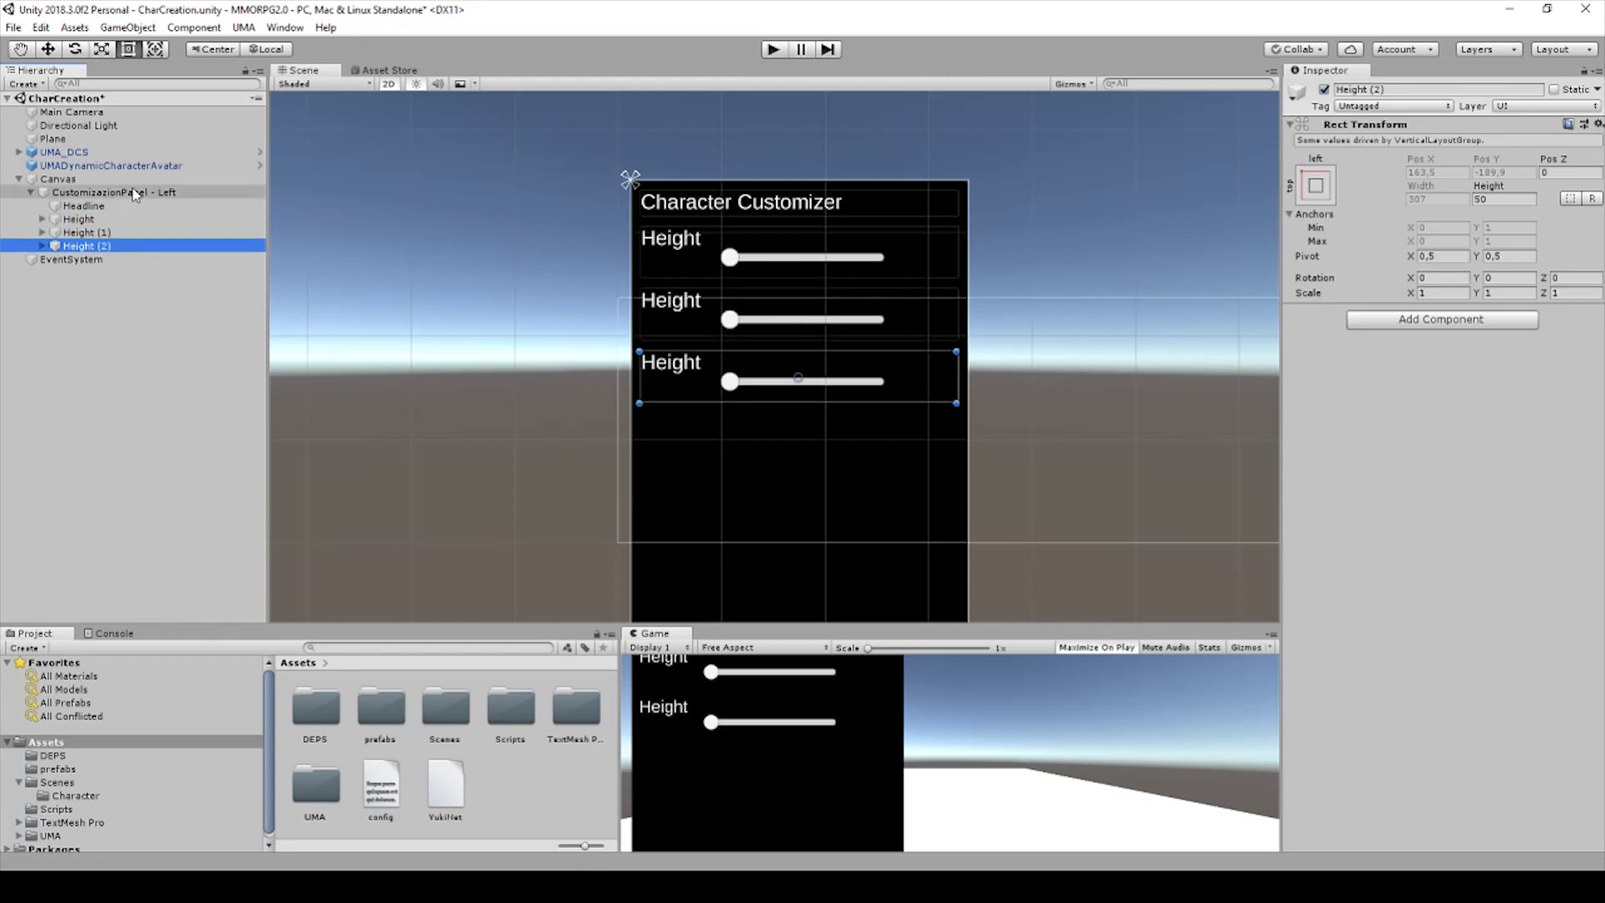
Rename the first Height copy to 'Weight' and change its label text to 'Weight'.
click(79, 233)
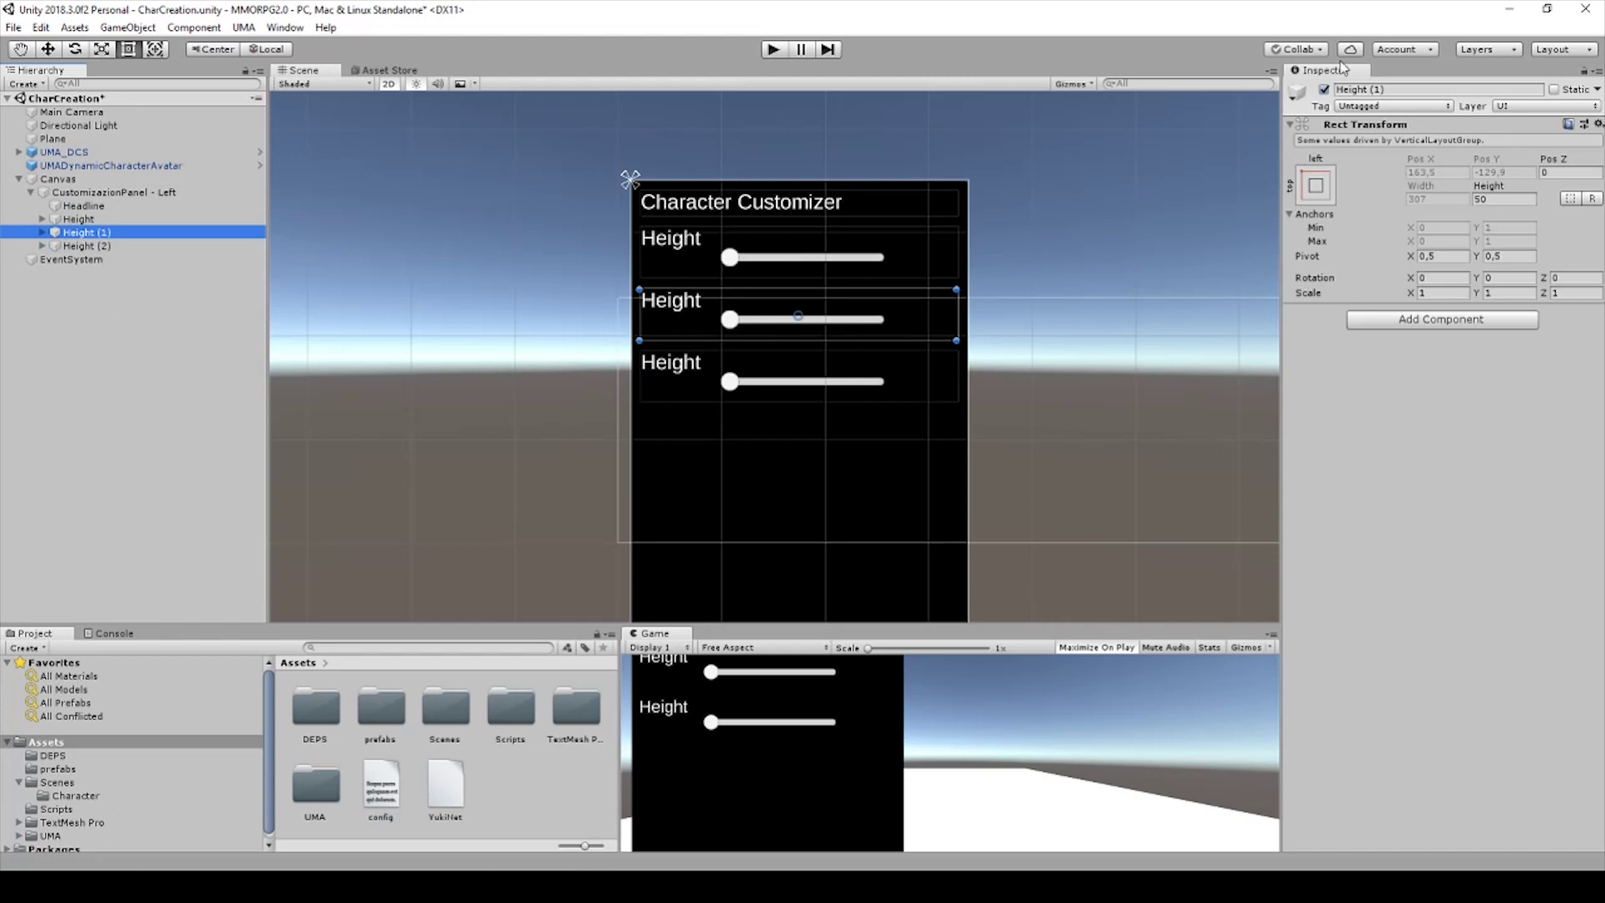
click(1435, 89)
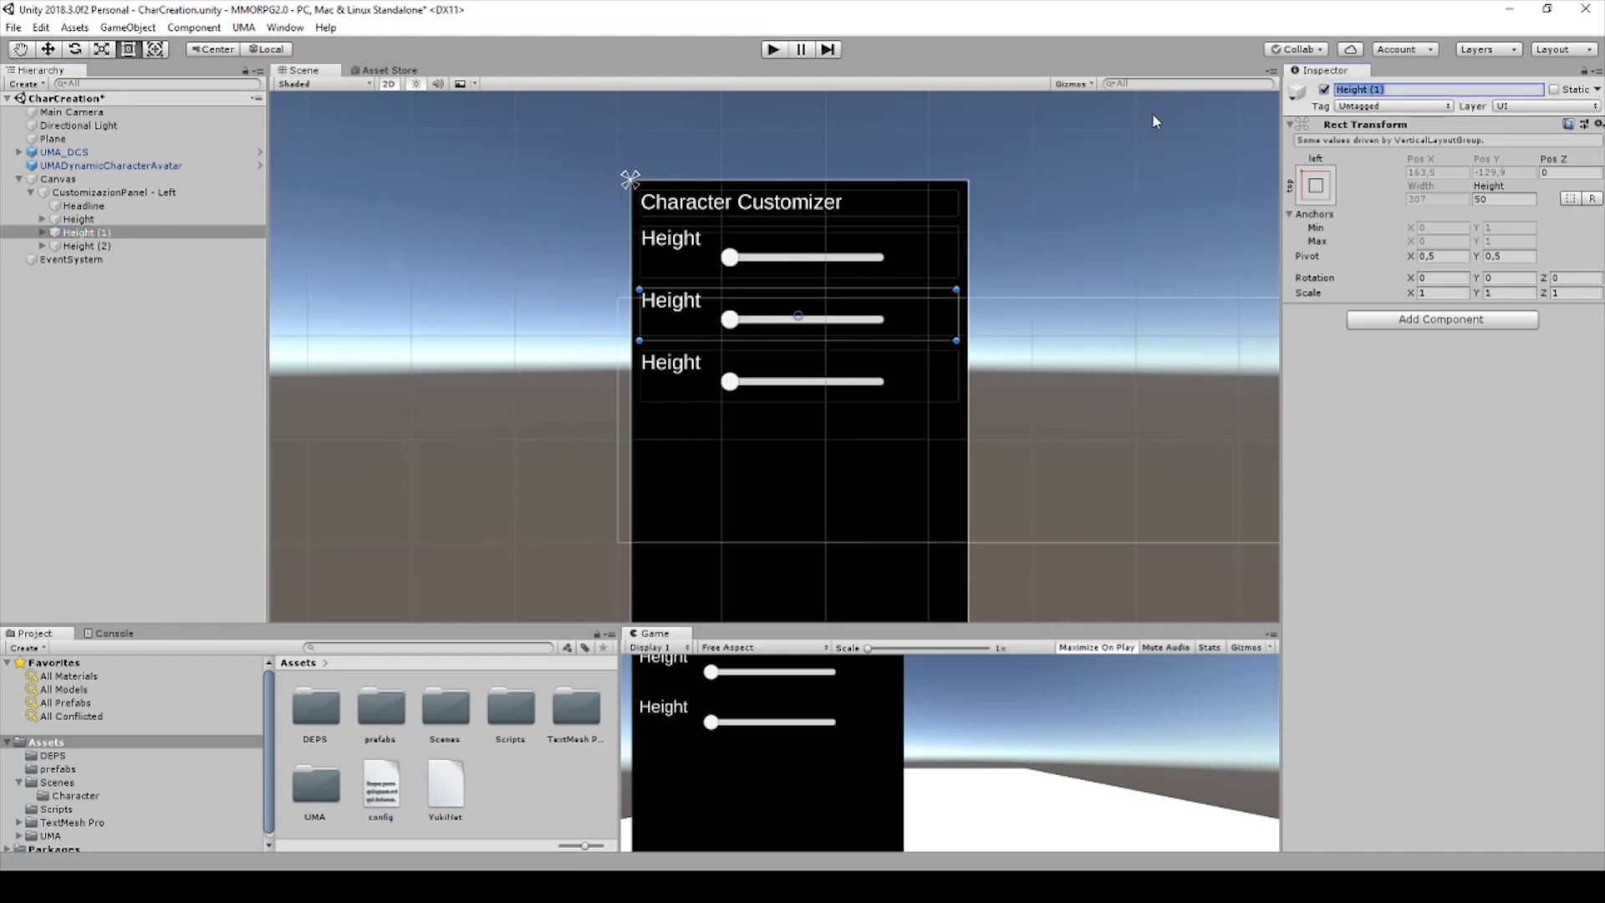
text(Weight)
click(42, 233)
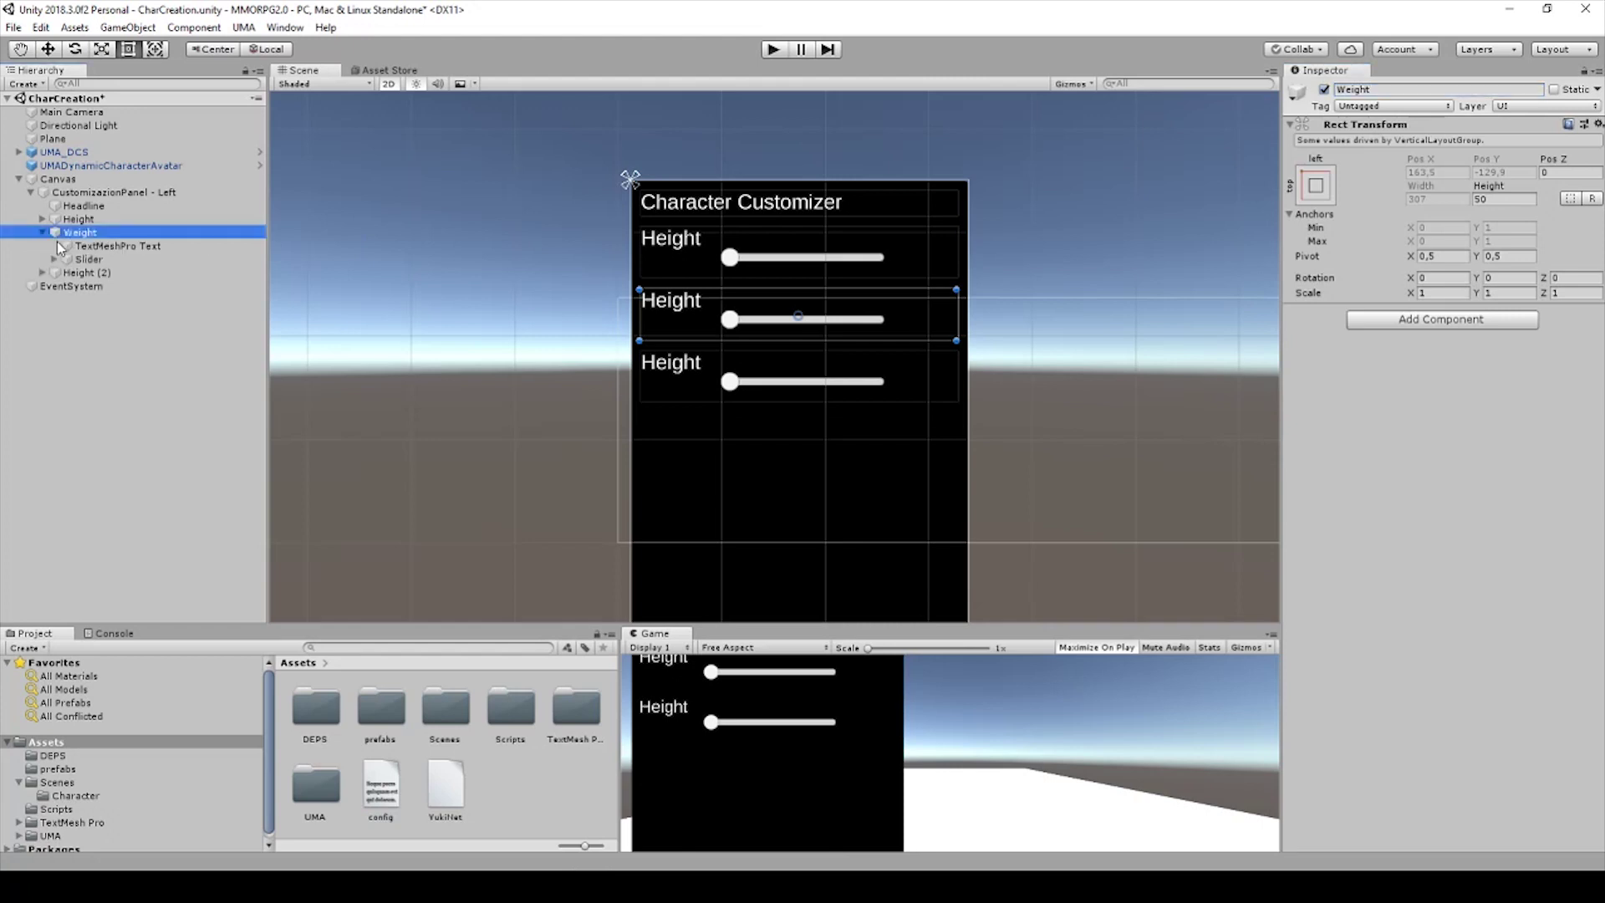
click(100, 246)
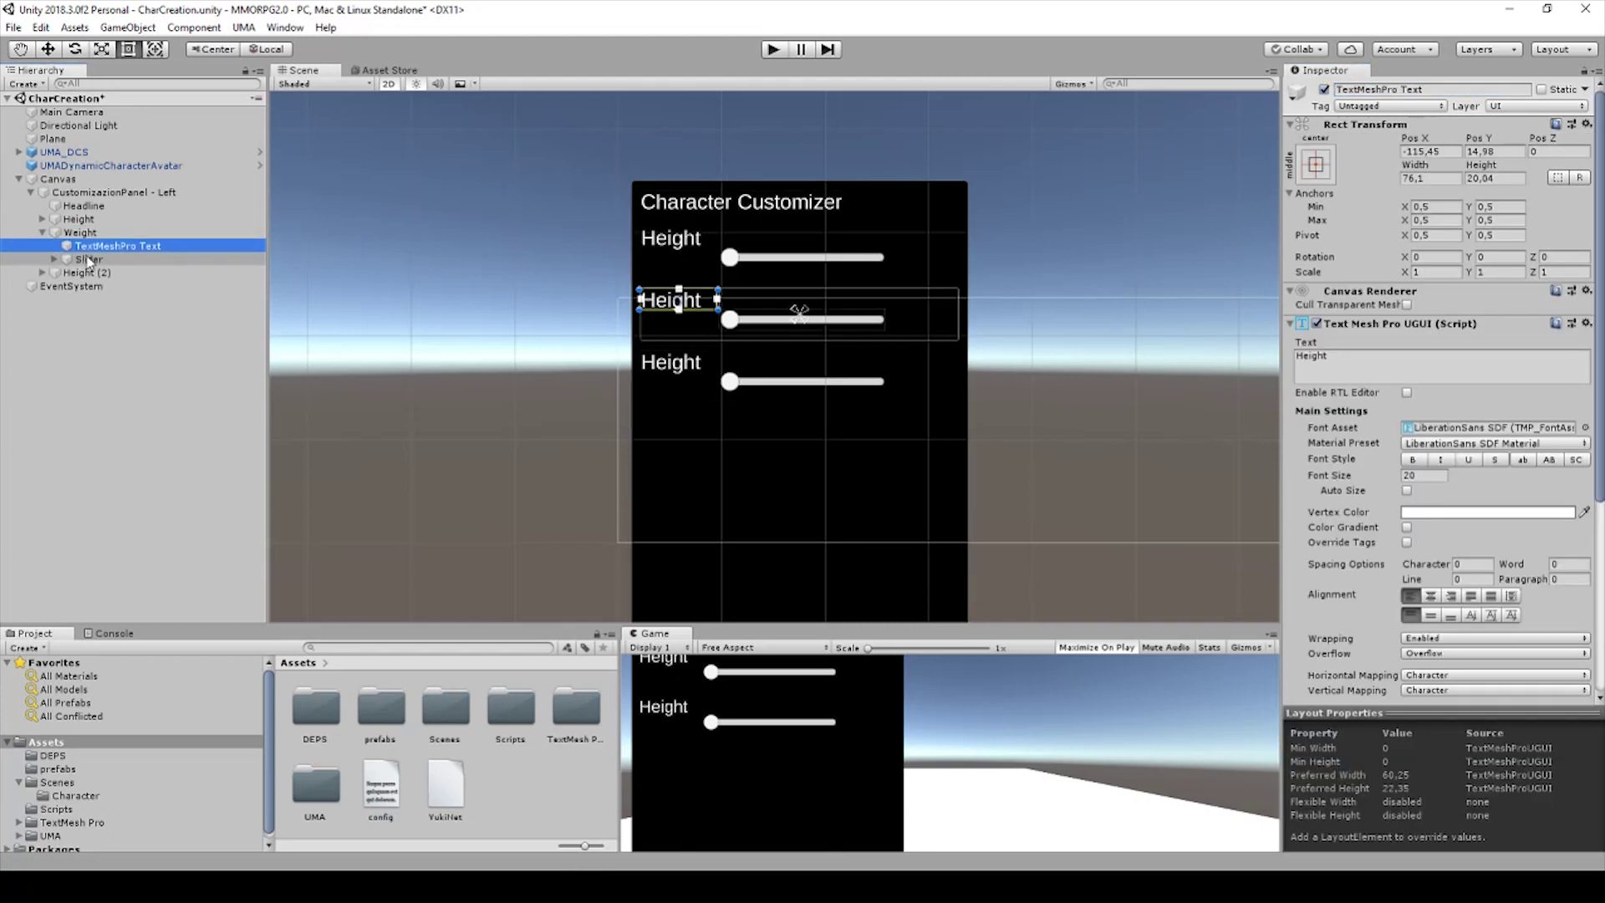
click(1321, 359)
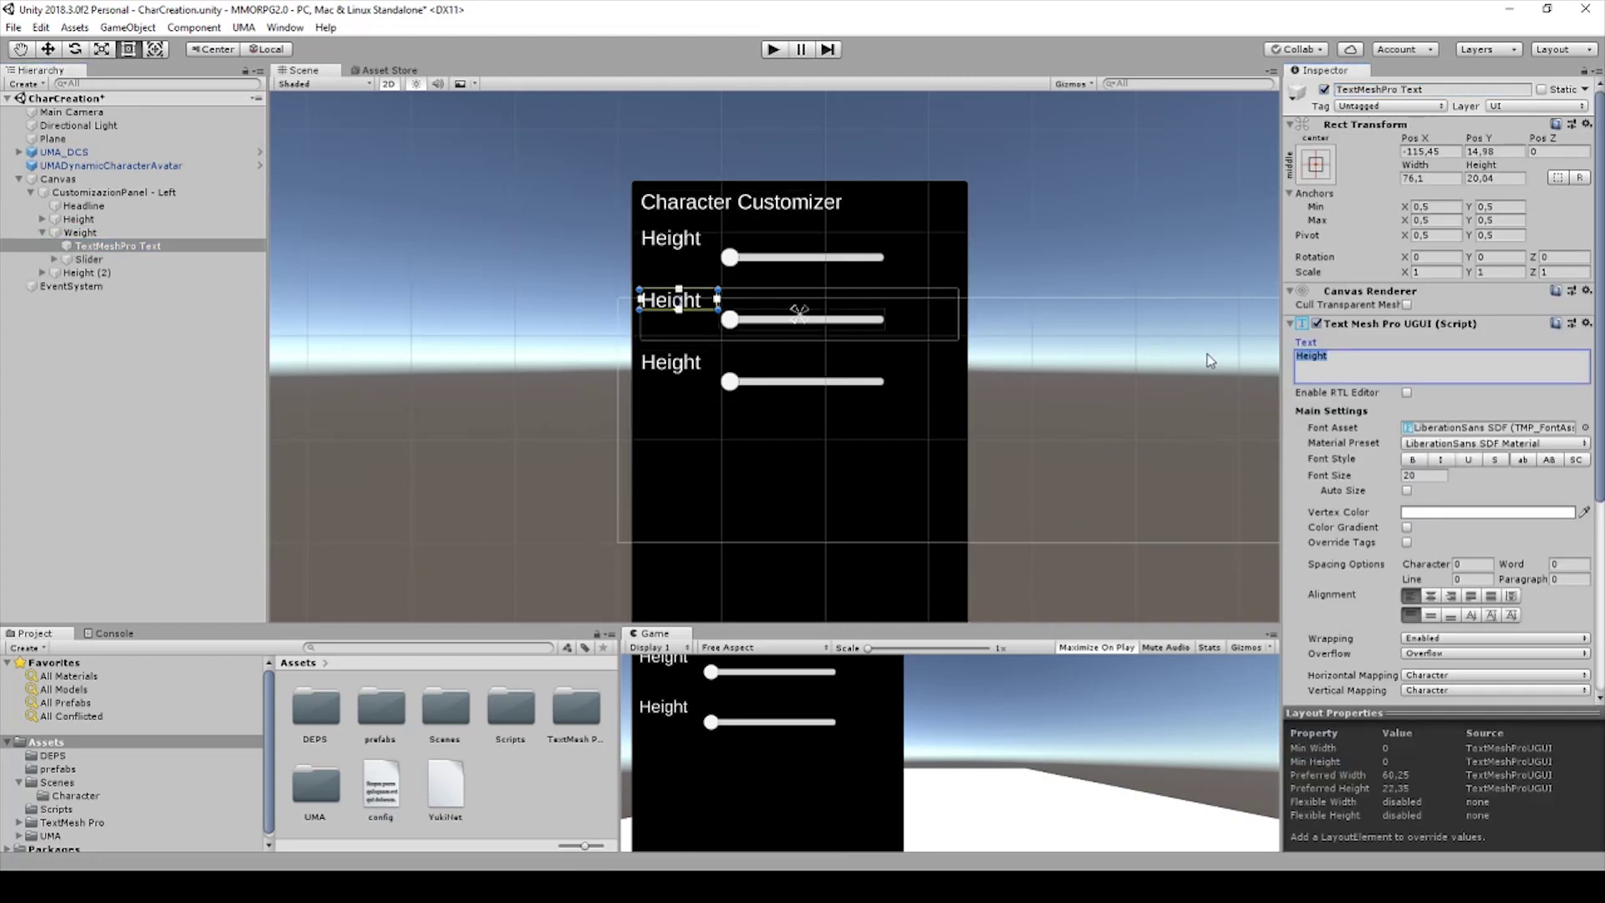
text(Weight)
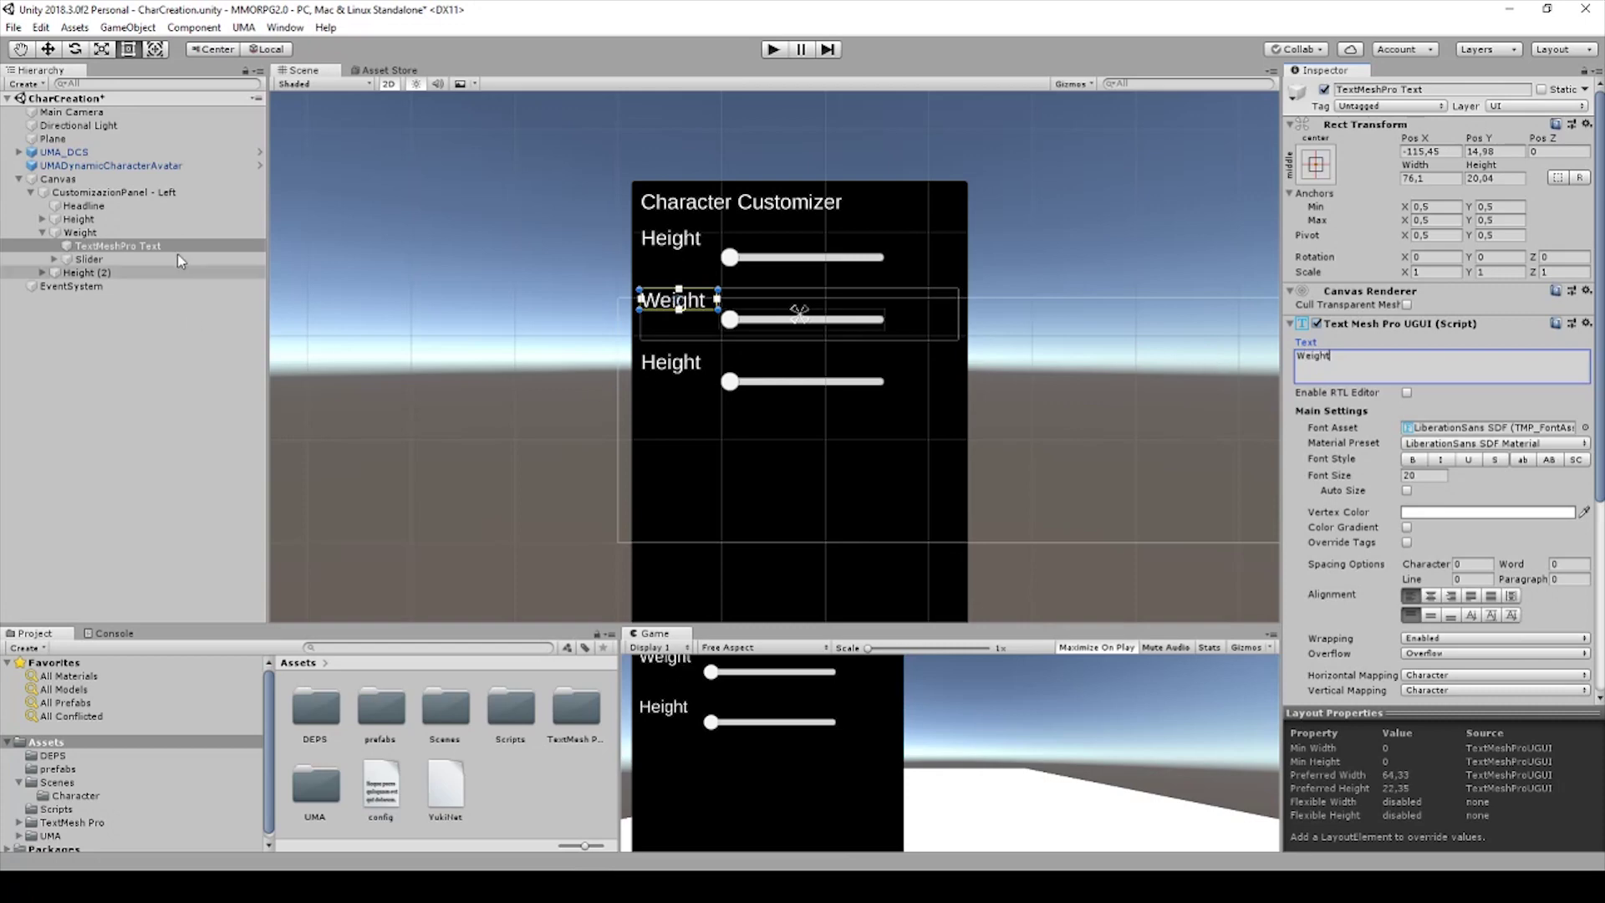
click(66, 272)
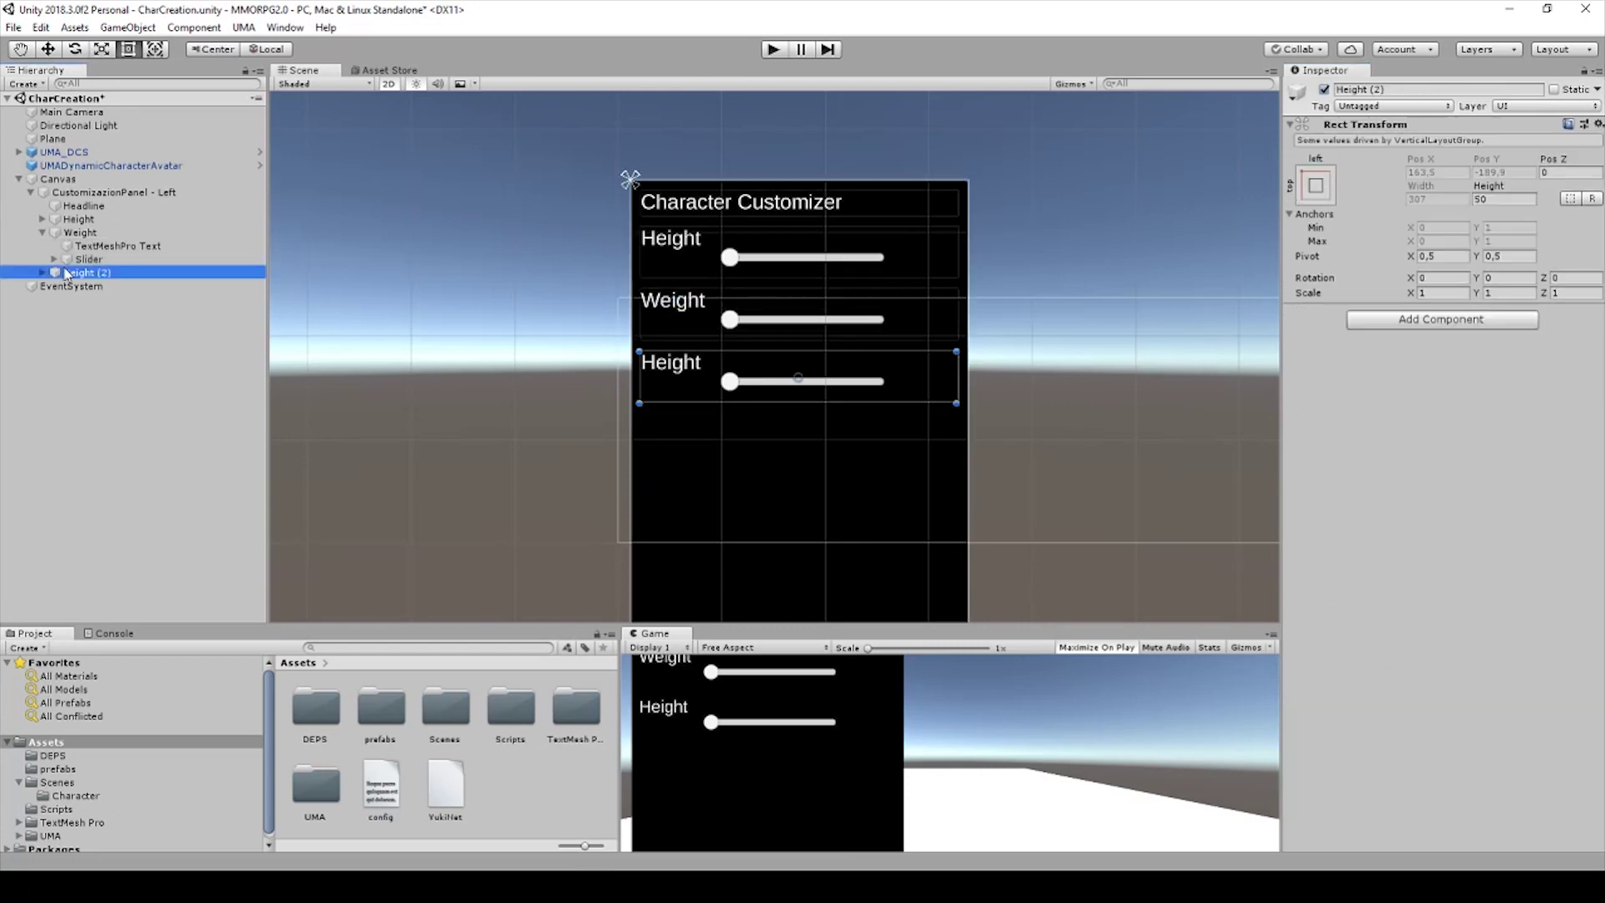
Rename the second Height copy to 'Muscle', set its label to 'Muscle', and save.
click(1436, 89)
text(Muscle)
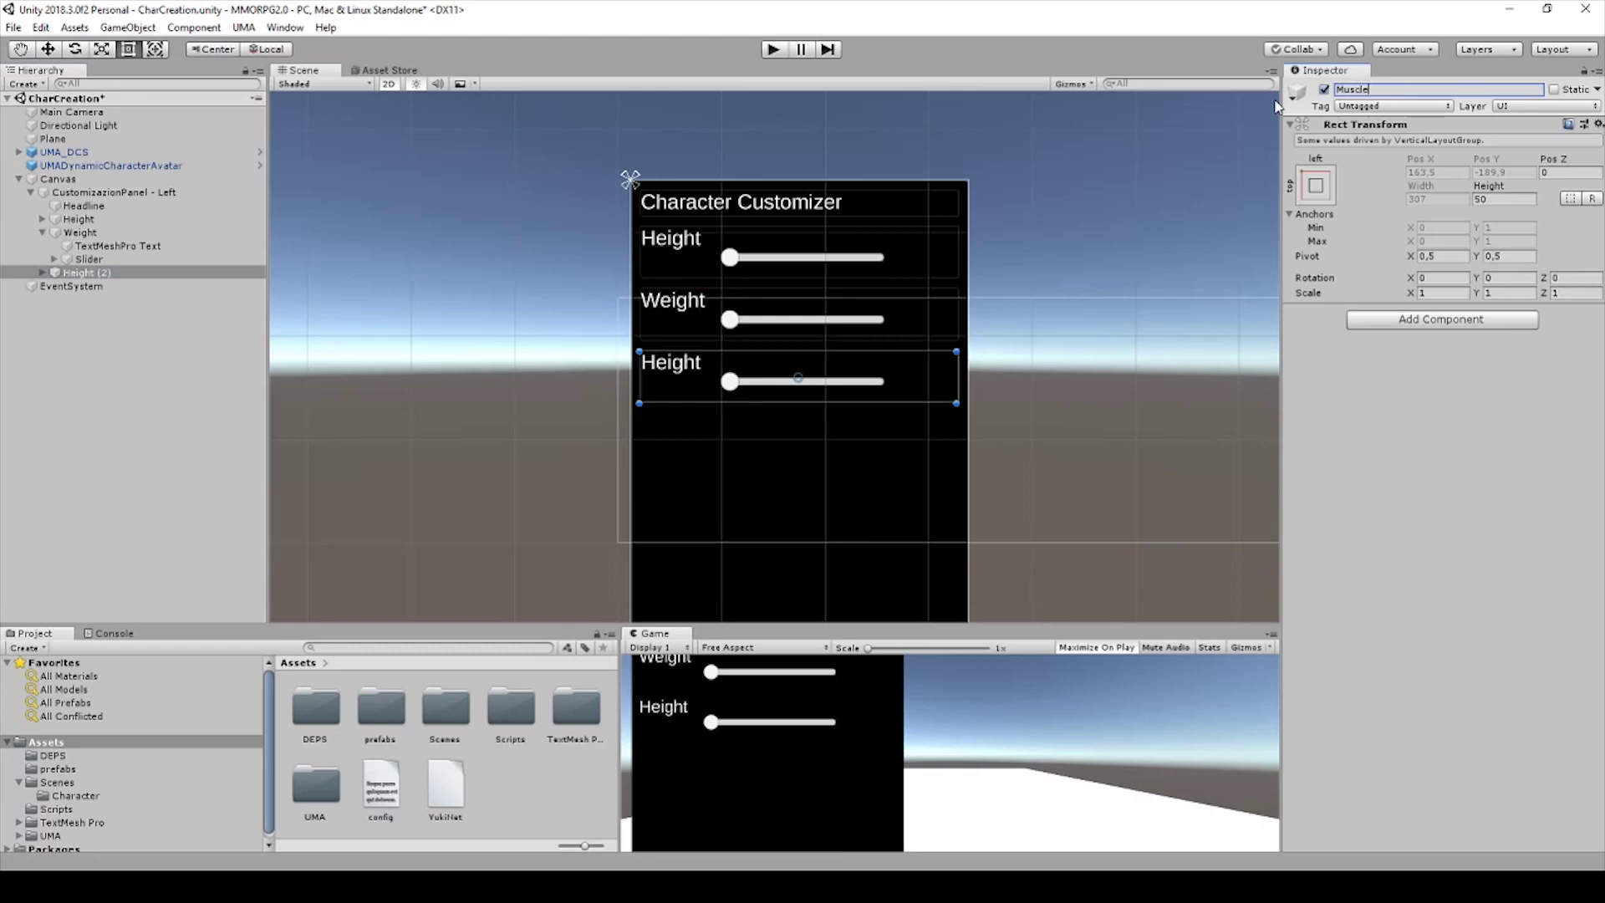
click(43, 272)
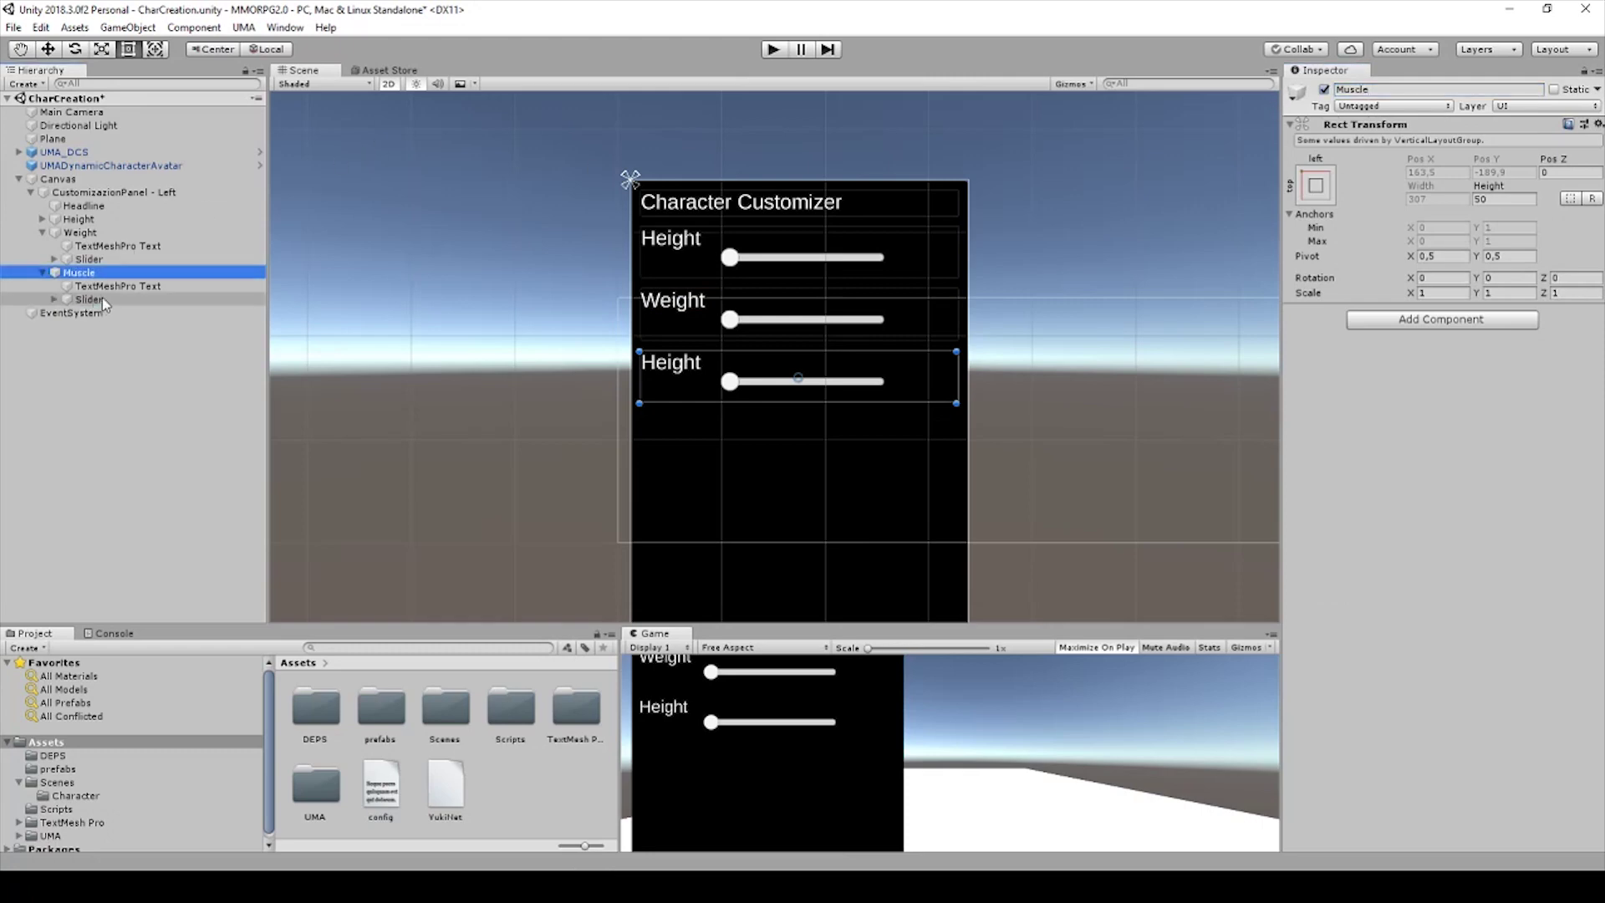
click(109, 286)
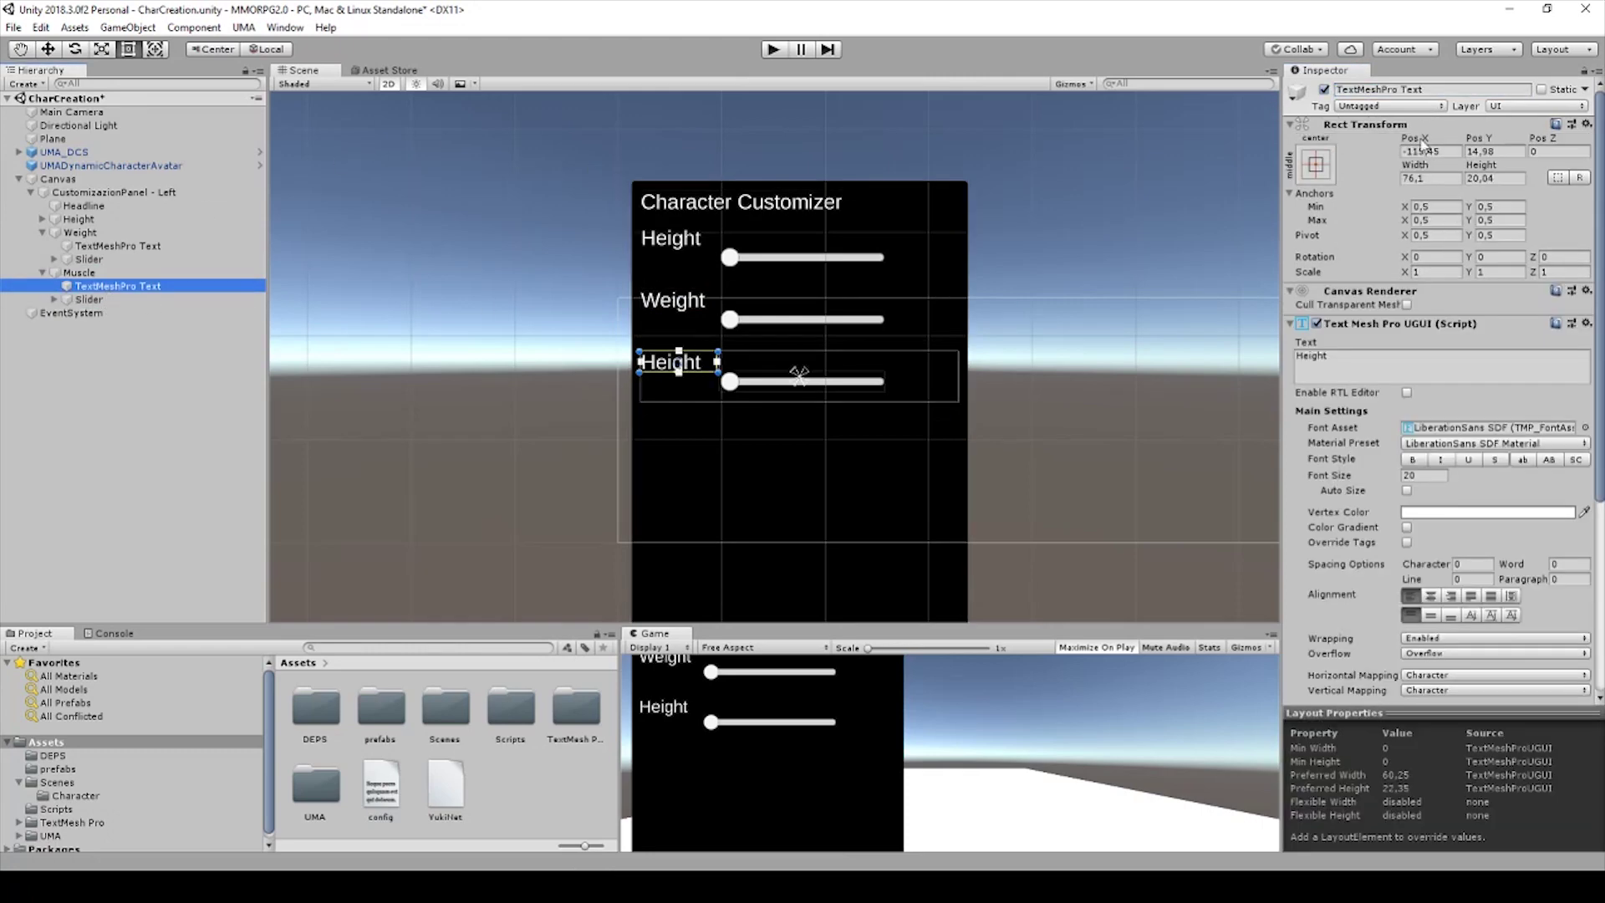
click(1384, 361)
text(Muscle)
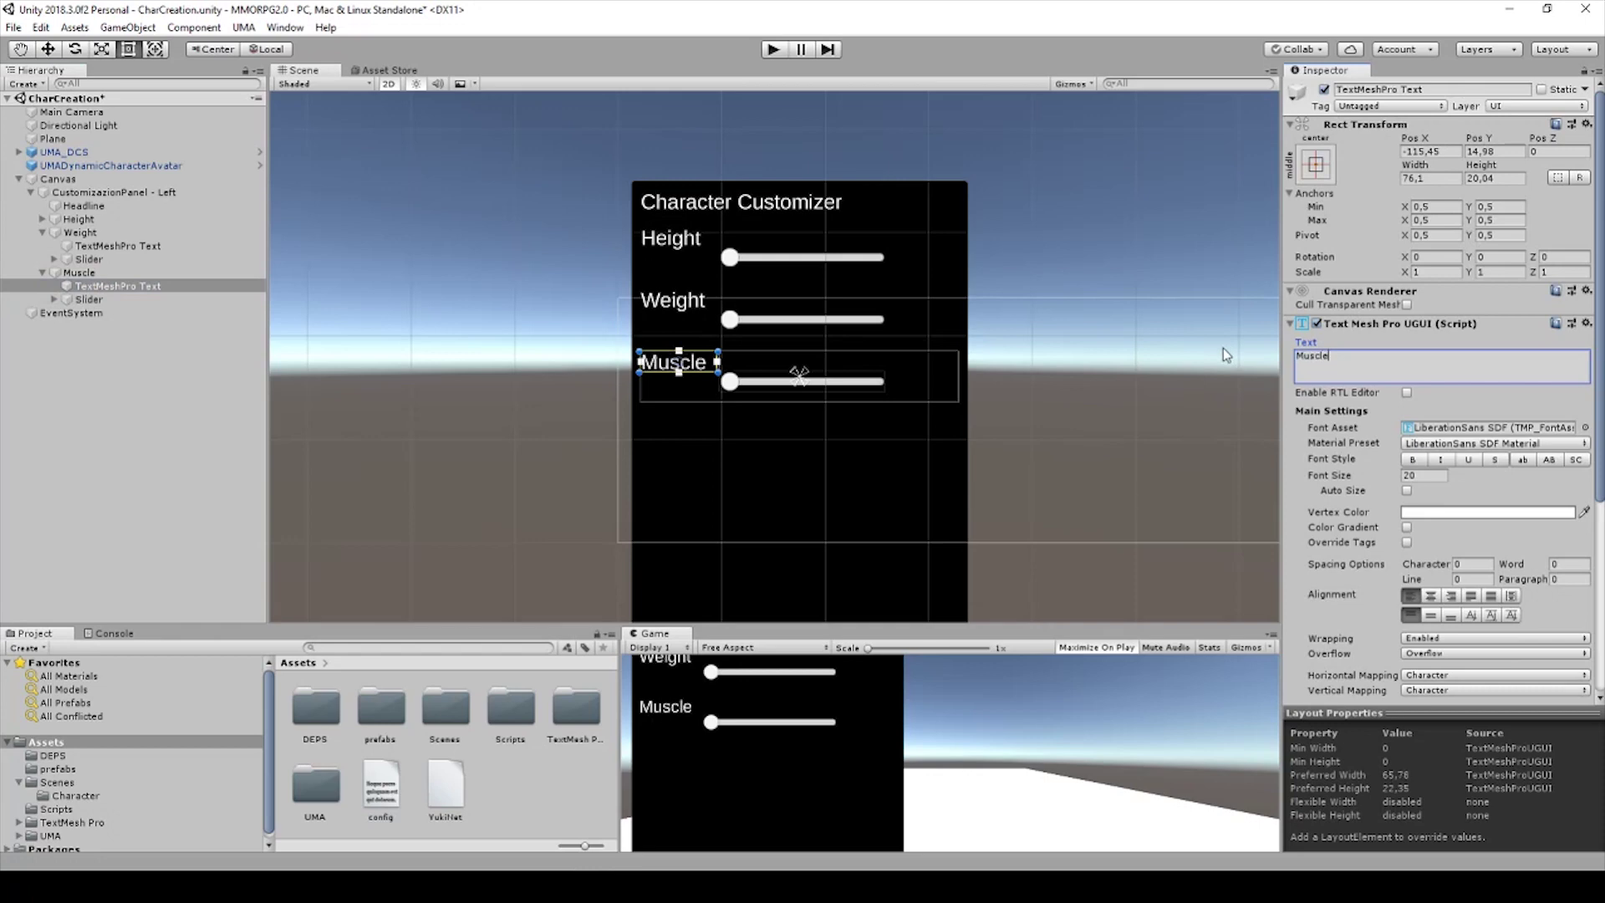
key(ctrl+s)
Select the Muscle row and fold its children closed in the Hierarchy.
click(100, 286)
click(91, 299)
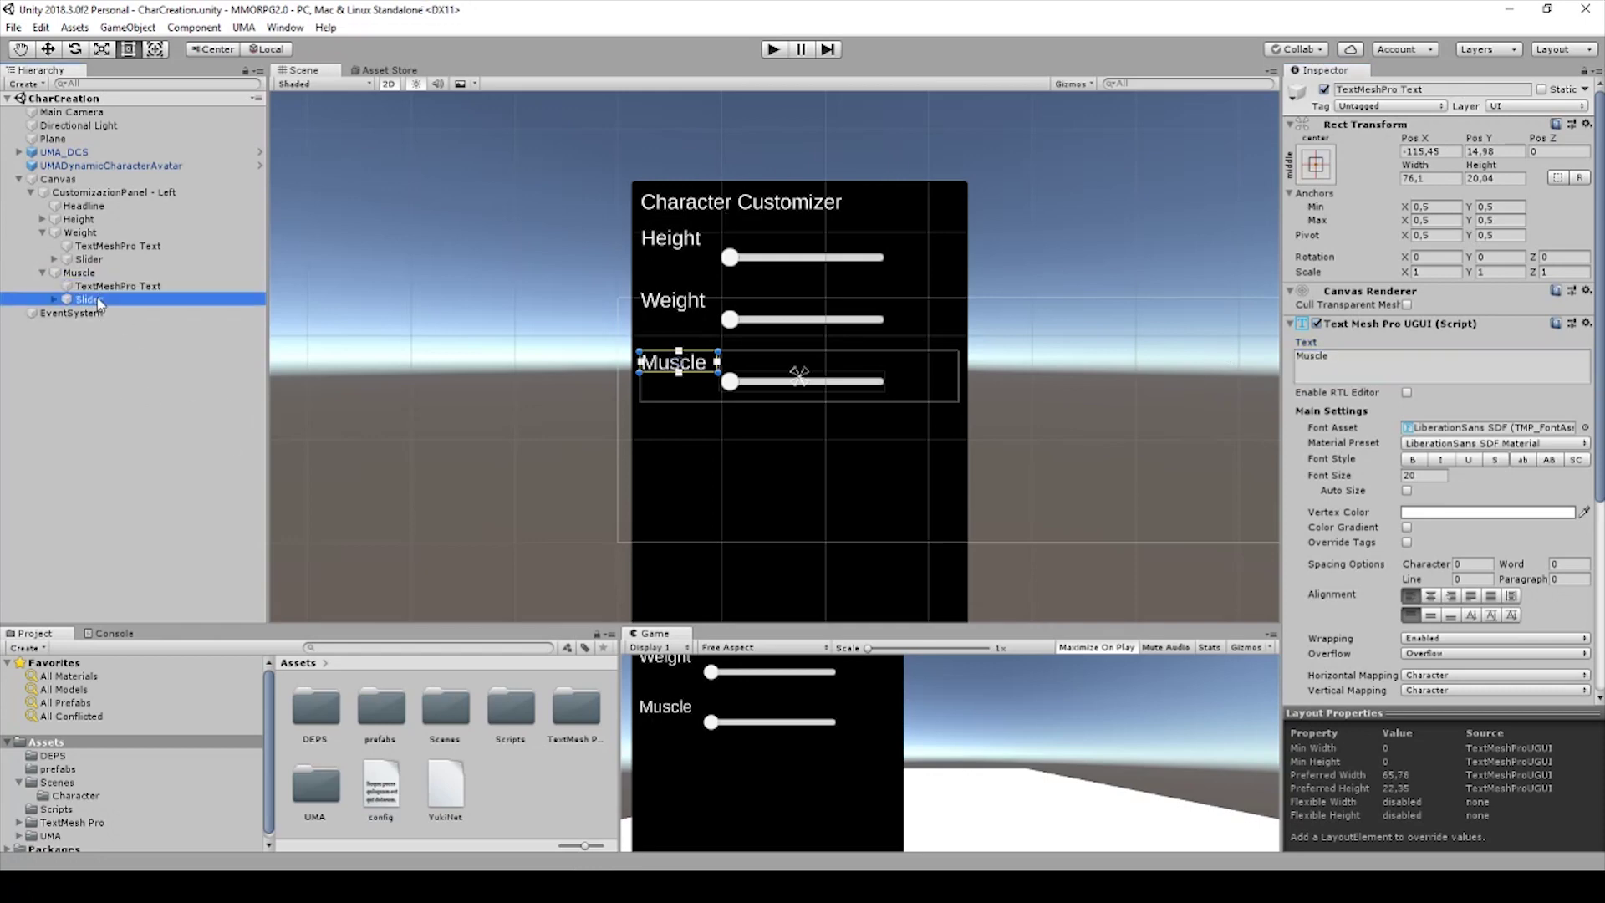
click(37, 274)
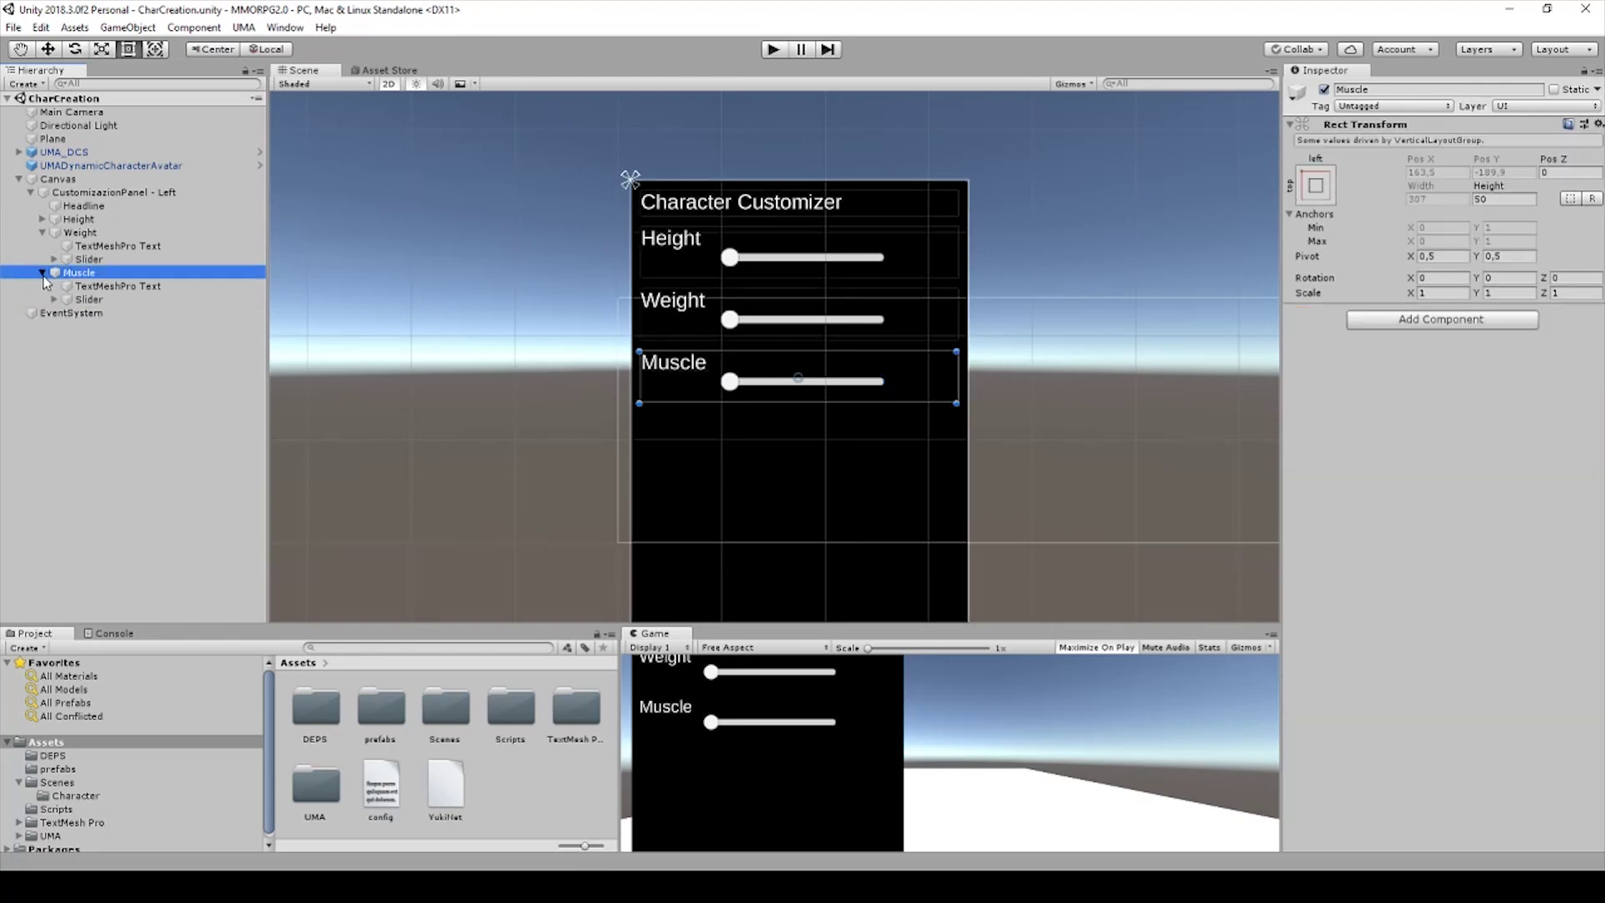
click(42, 273)
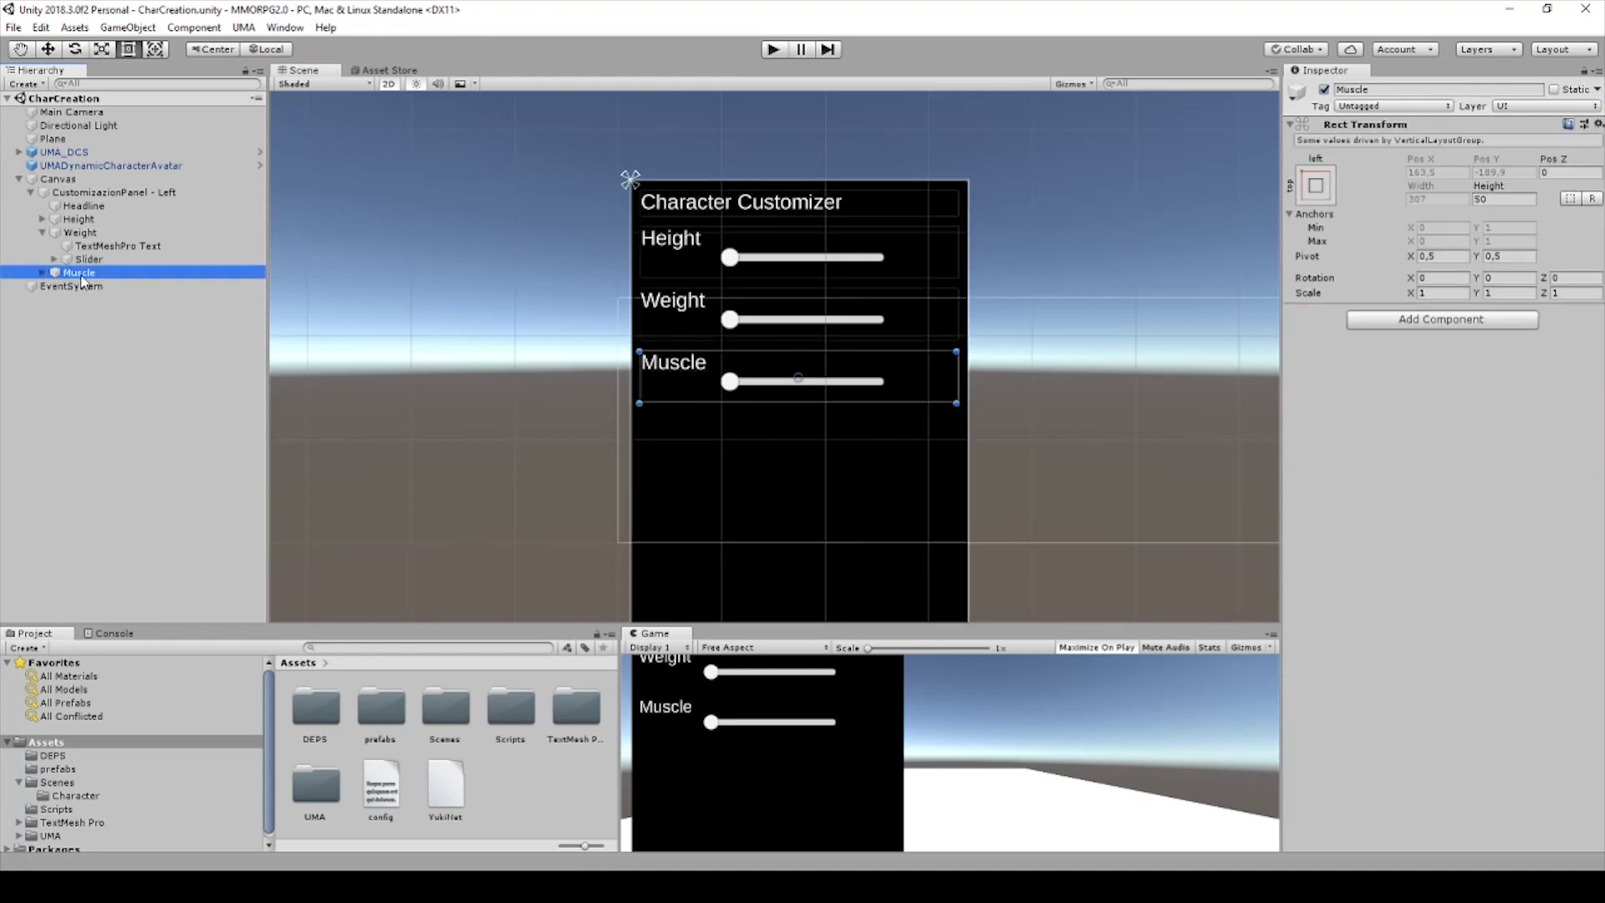
key(ctrl+z)
key(ctrl+z)
Duplicate the Muscle row into Muscle (1) and Muscle (2), recentering the panel in view.
key(ctrl+y)
key(ctrl+y)
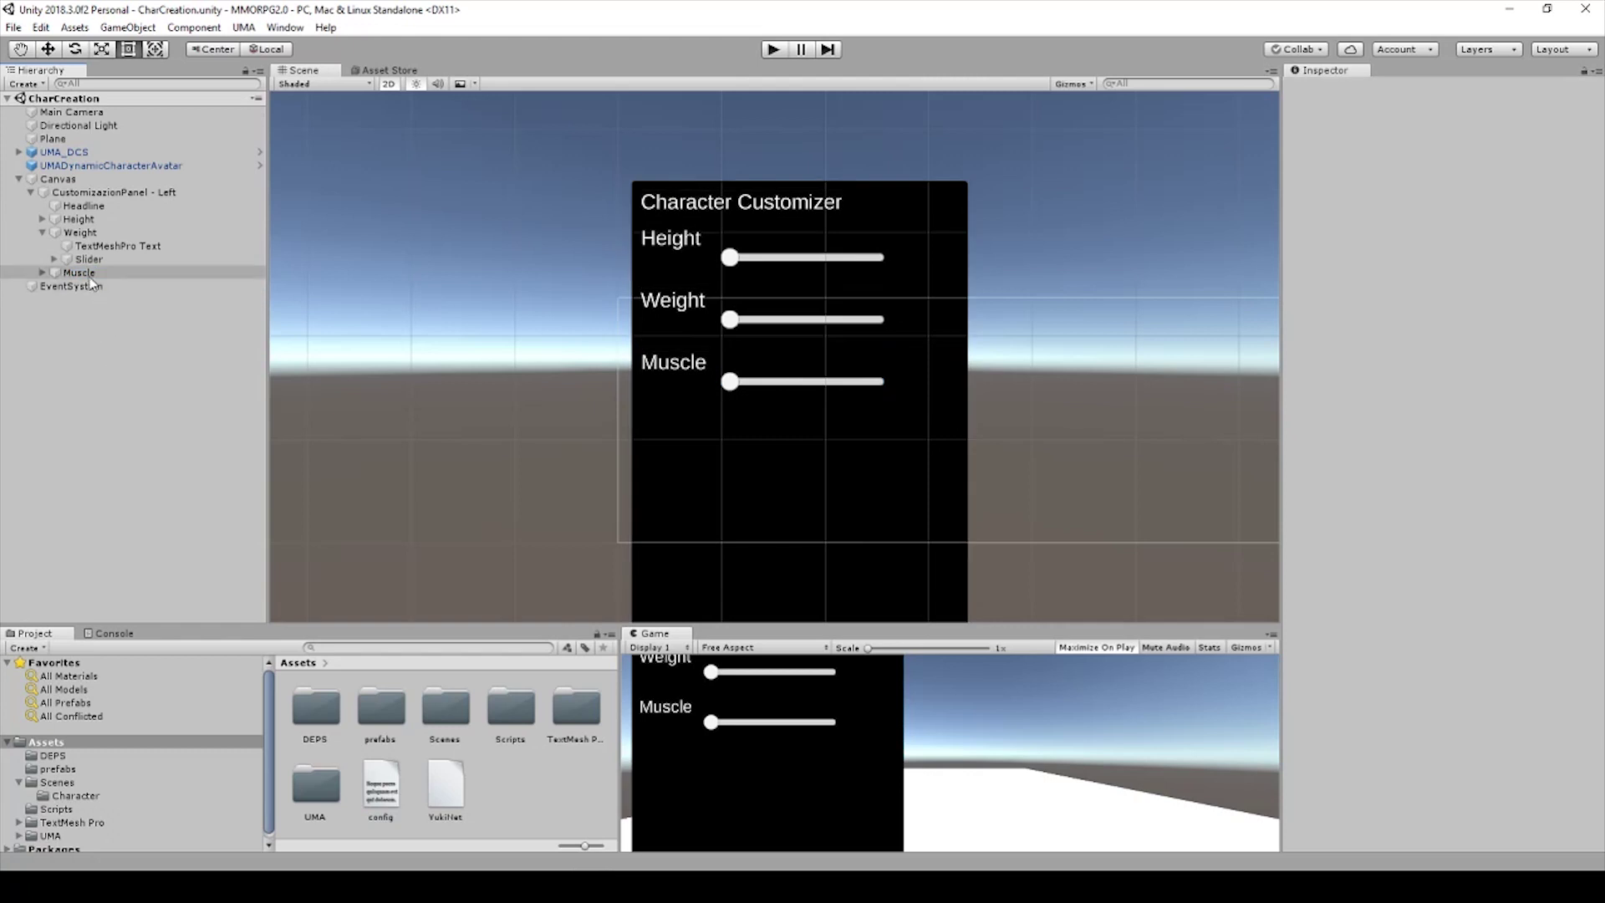
key(ctrl+d)
key(ctrl+d)
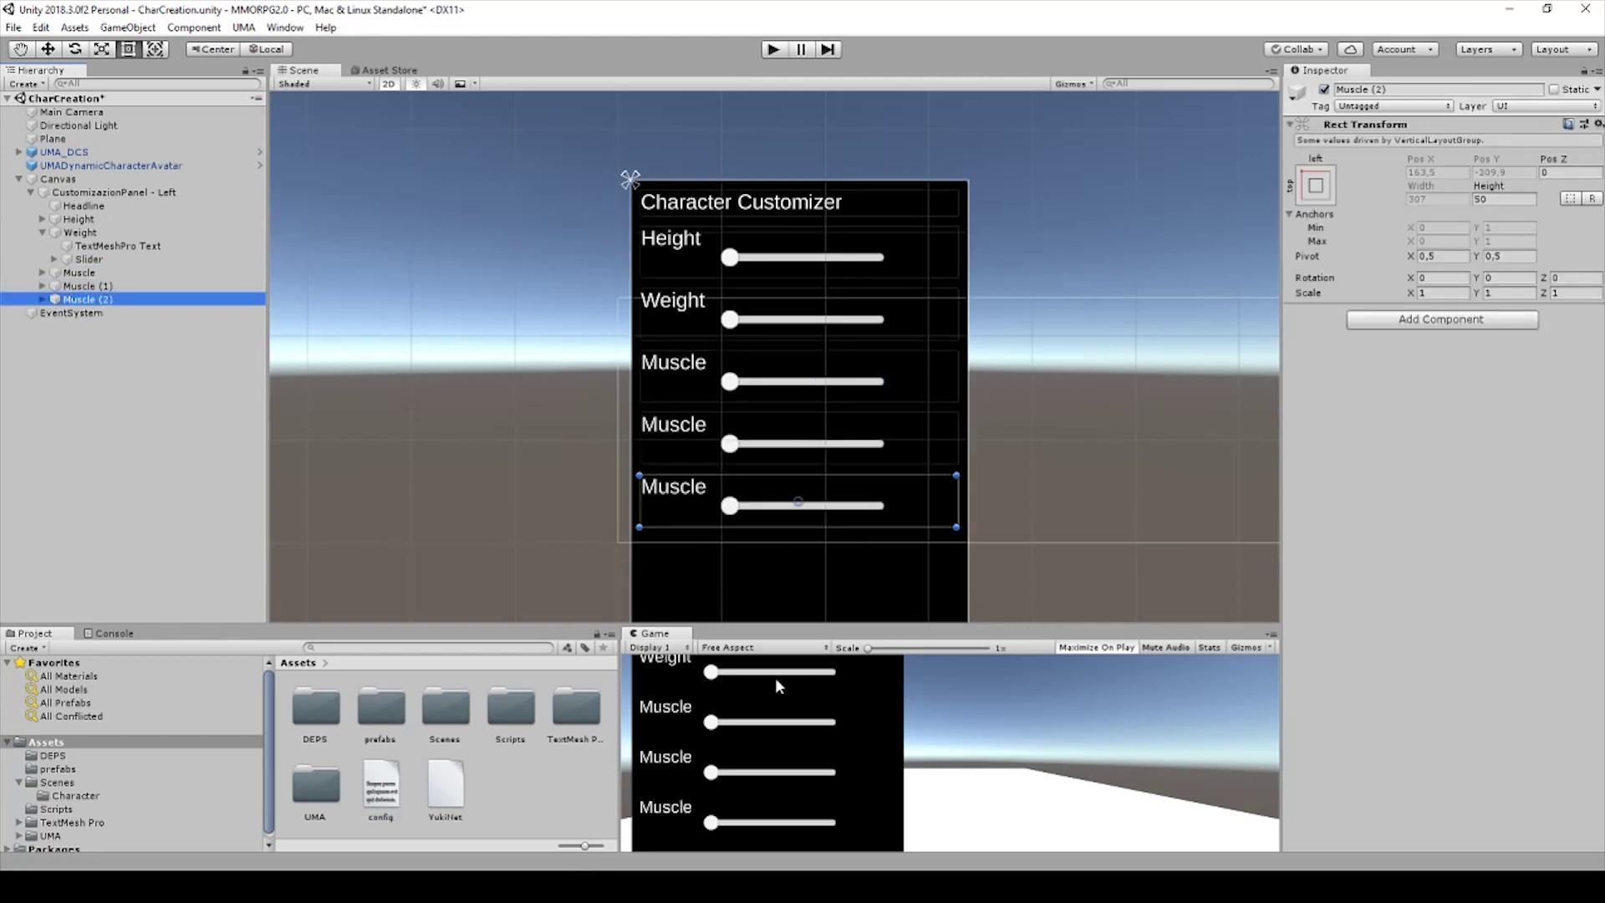
scroll(700, 450, down, 1)
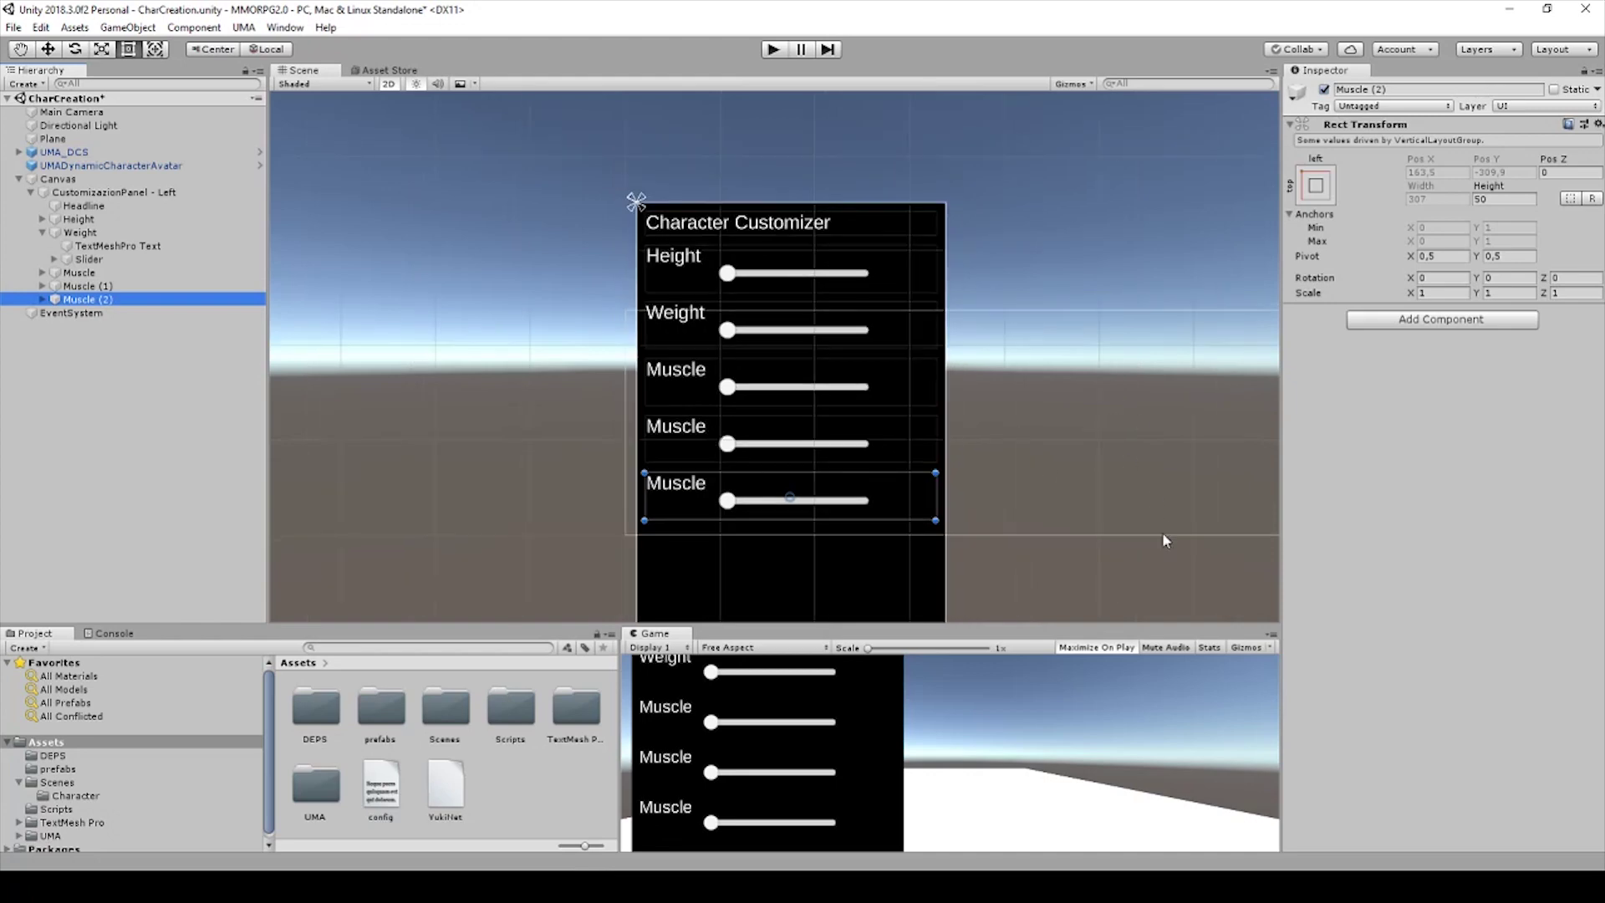
middle_drag(1166, 540, 1153, 468)
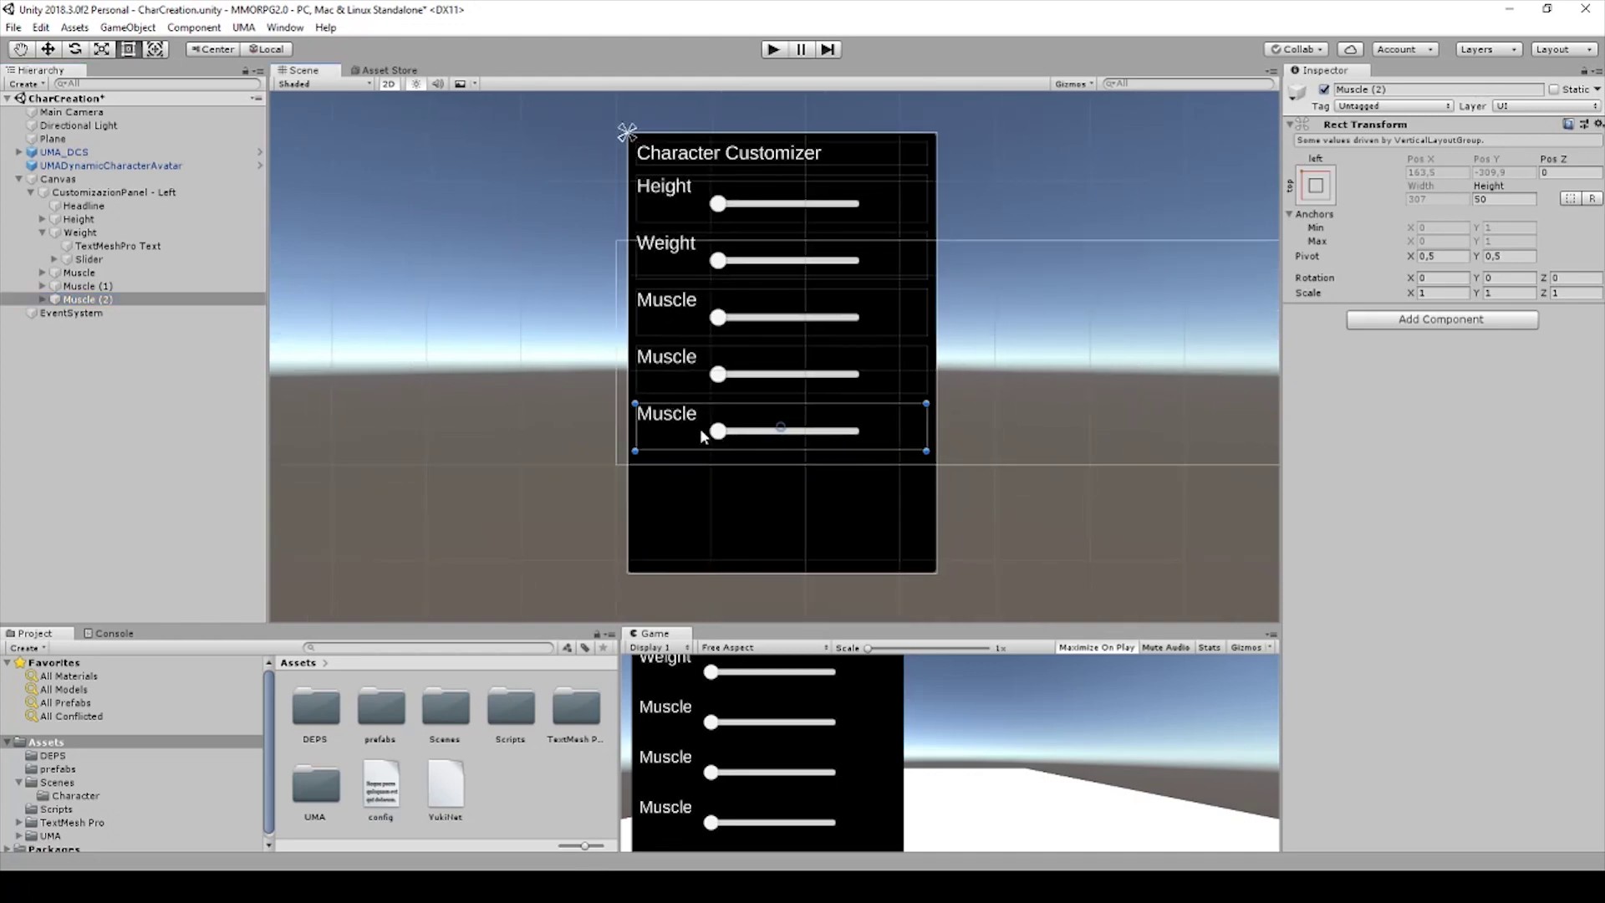
drag(705, 421, 698, 455)
click(46, 285)
Rename Muscle (1) to 'Hair', set its label text to 'Hair', and save.
click(83, 286)
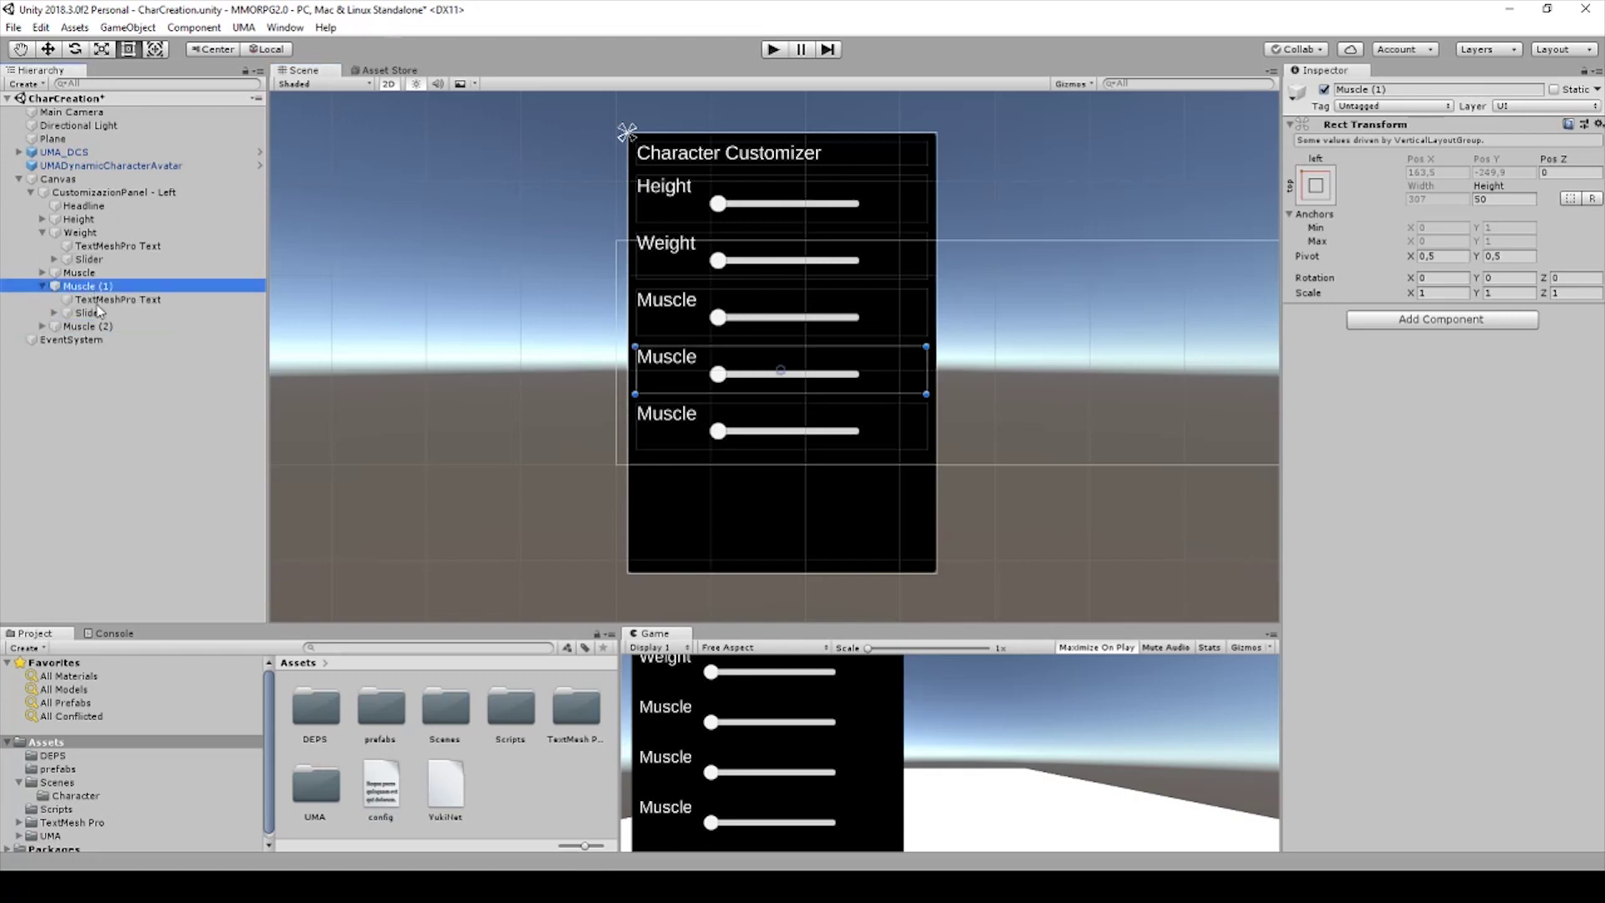
click(1388, 89)
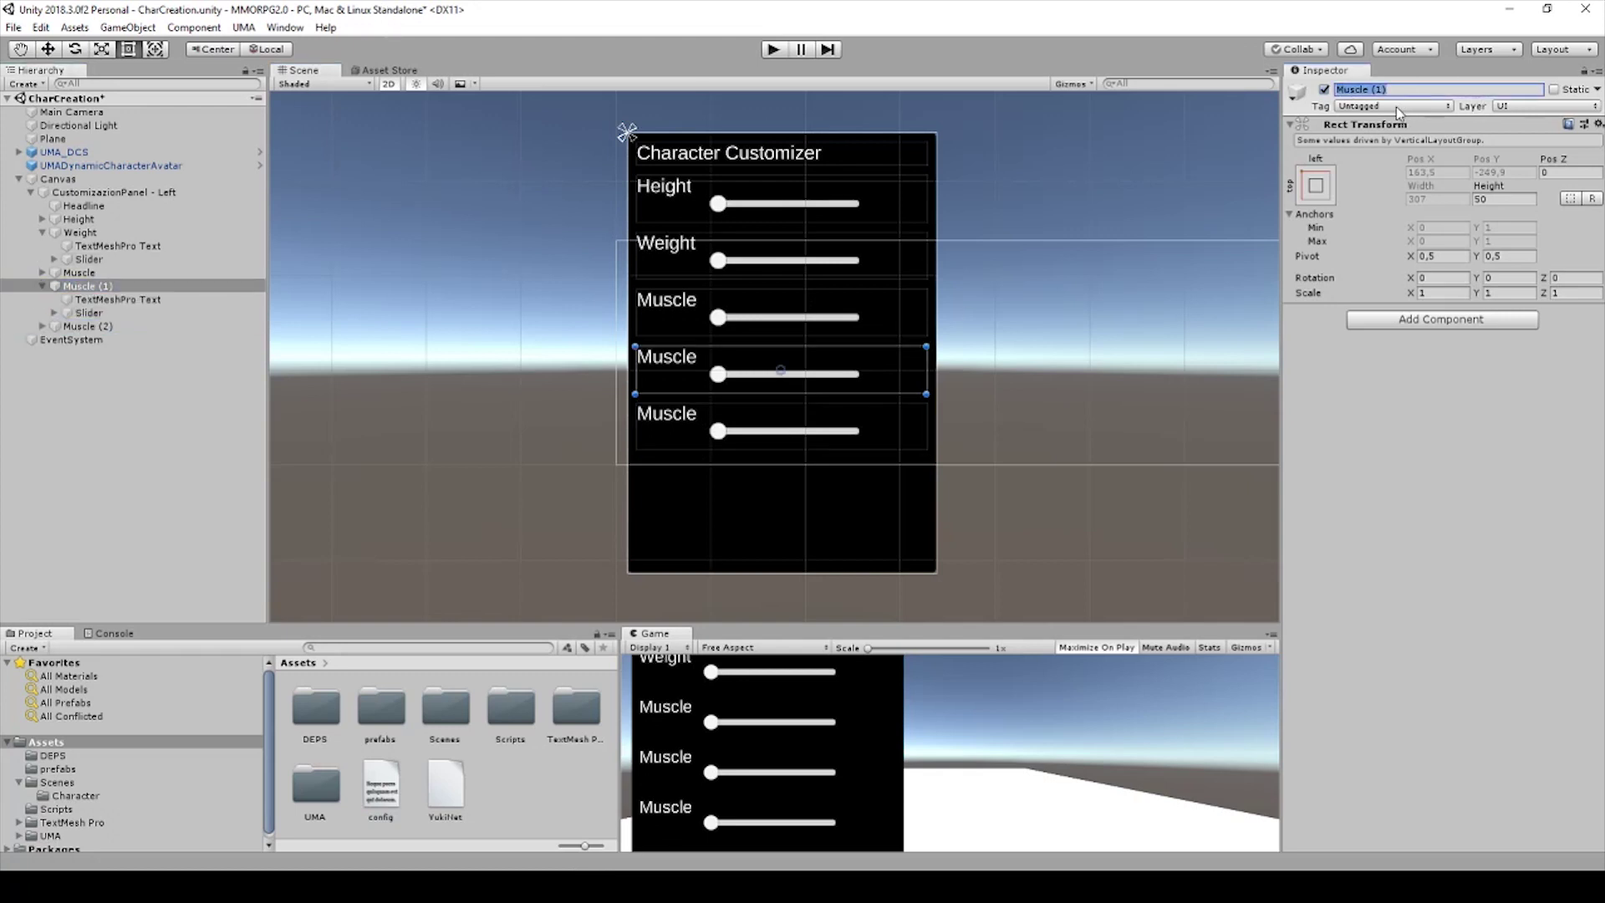
text(Hair)
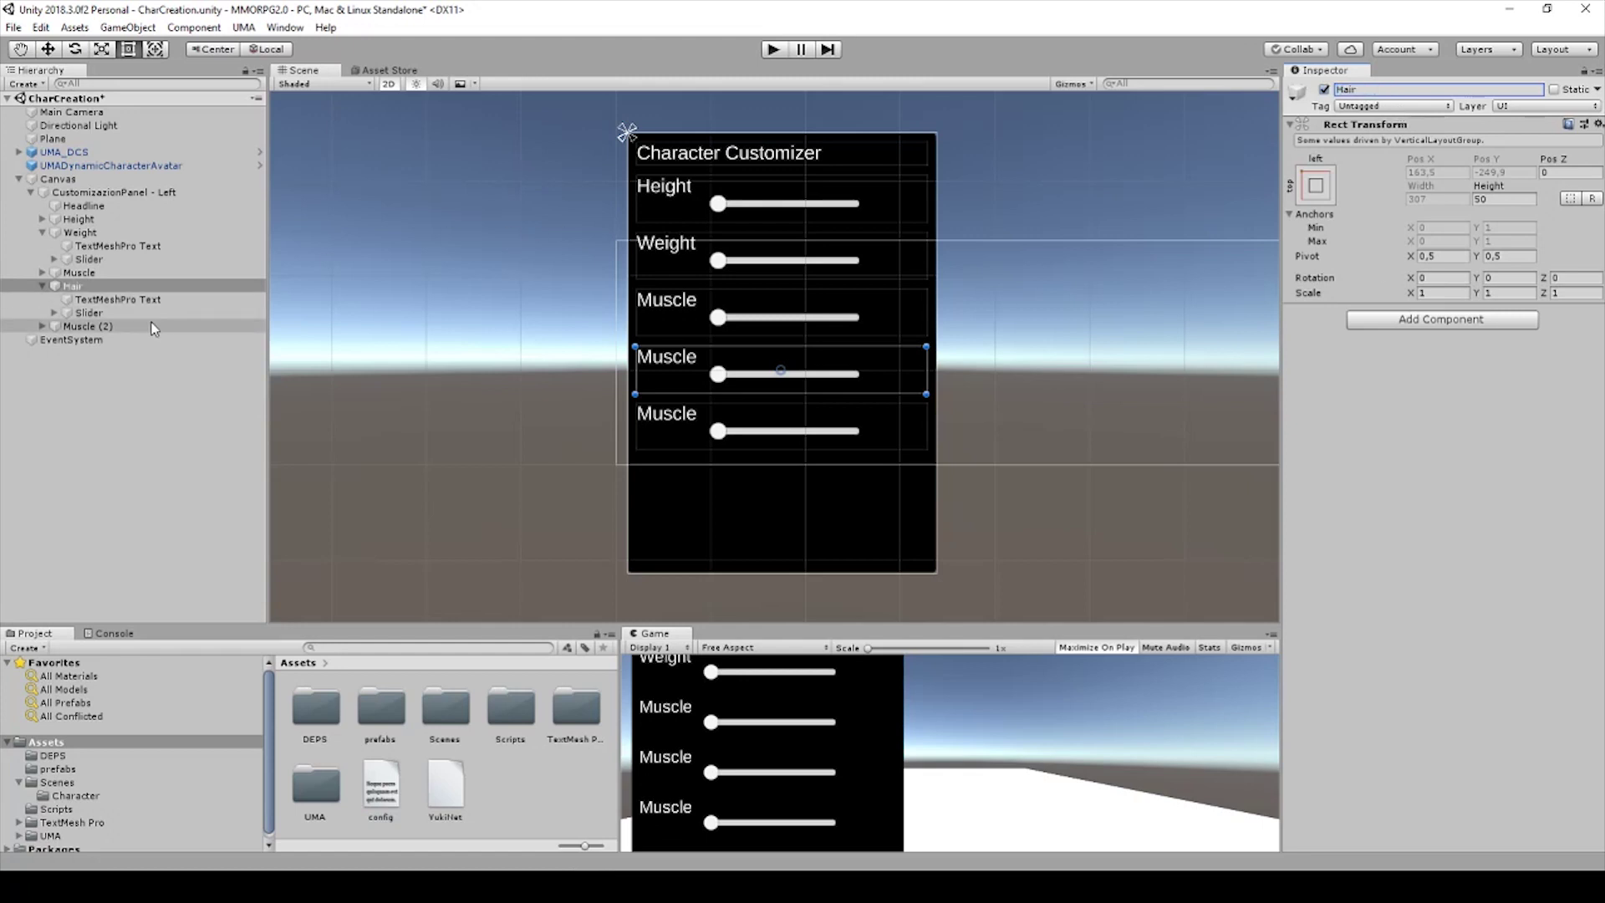
click(142, 299)
click(1313, 358)
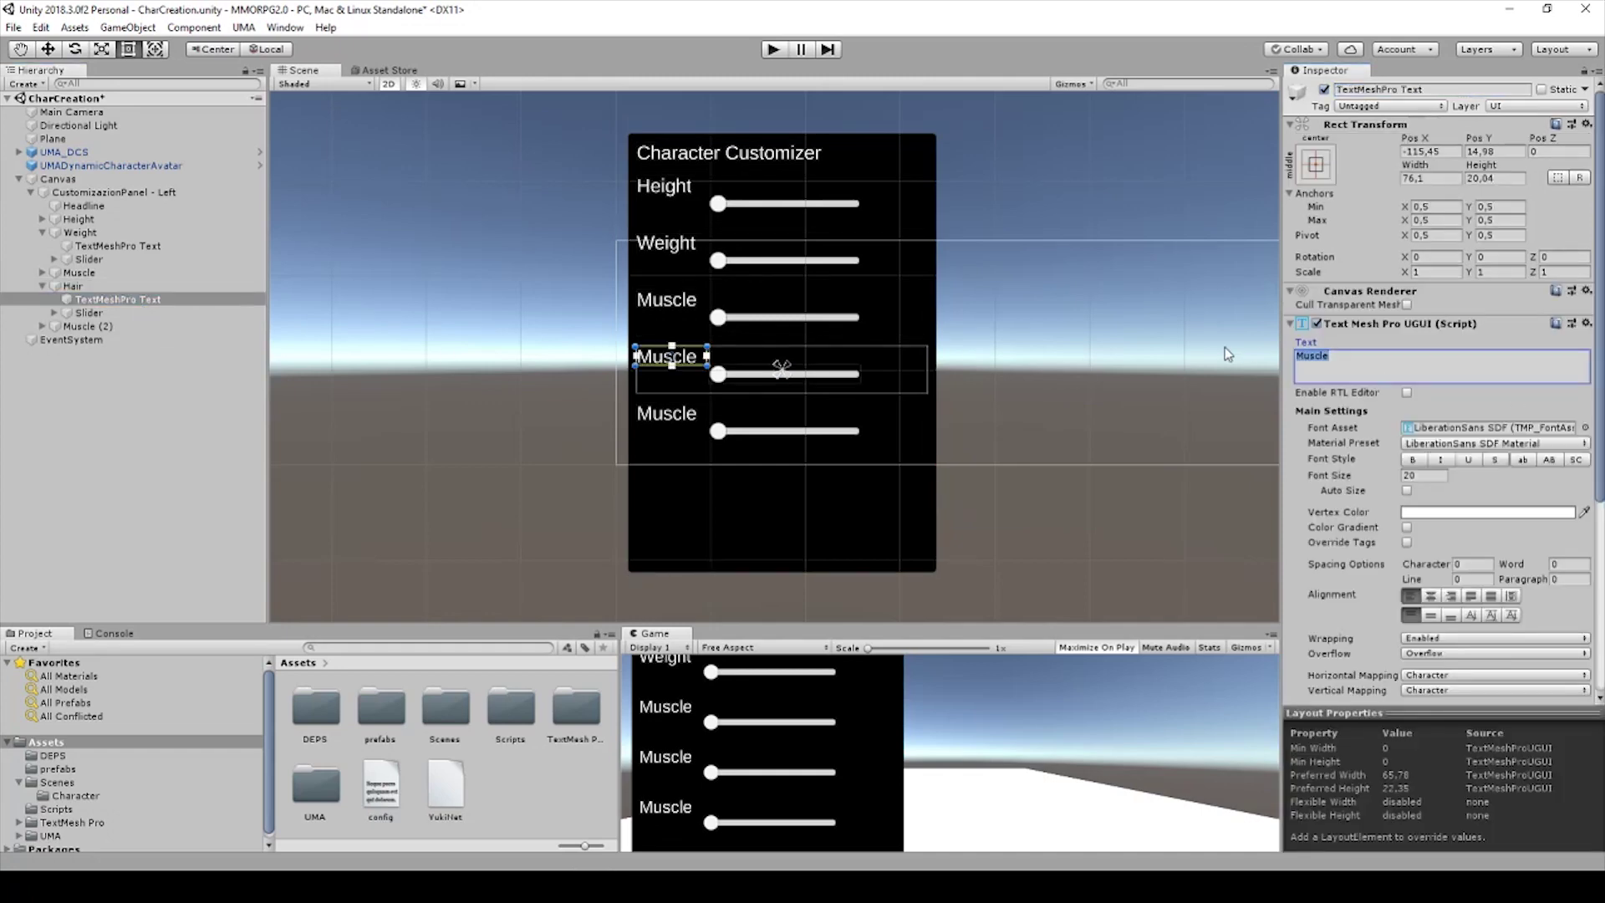
text(Hai)
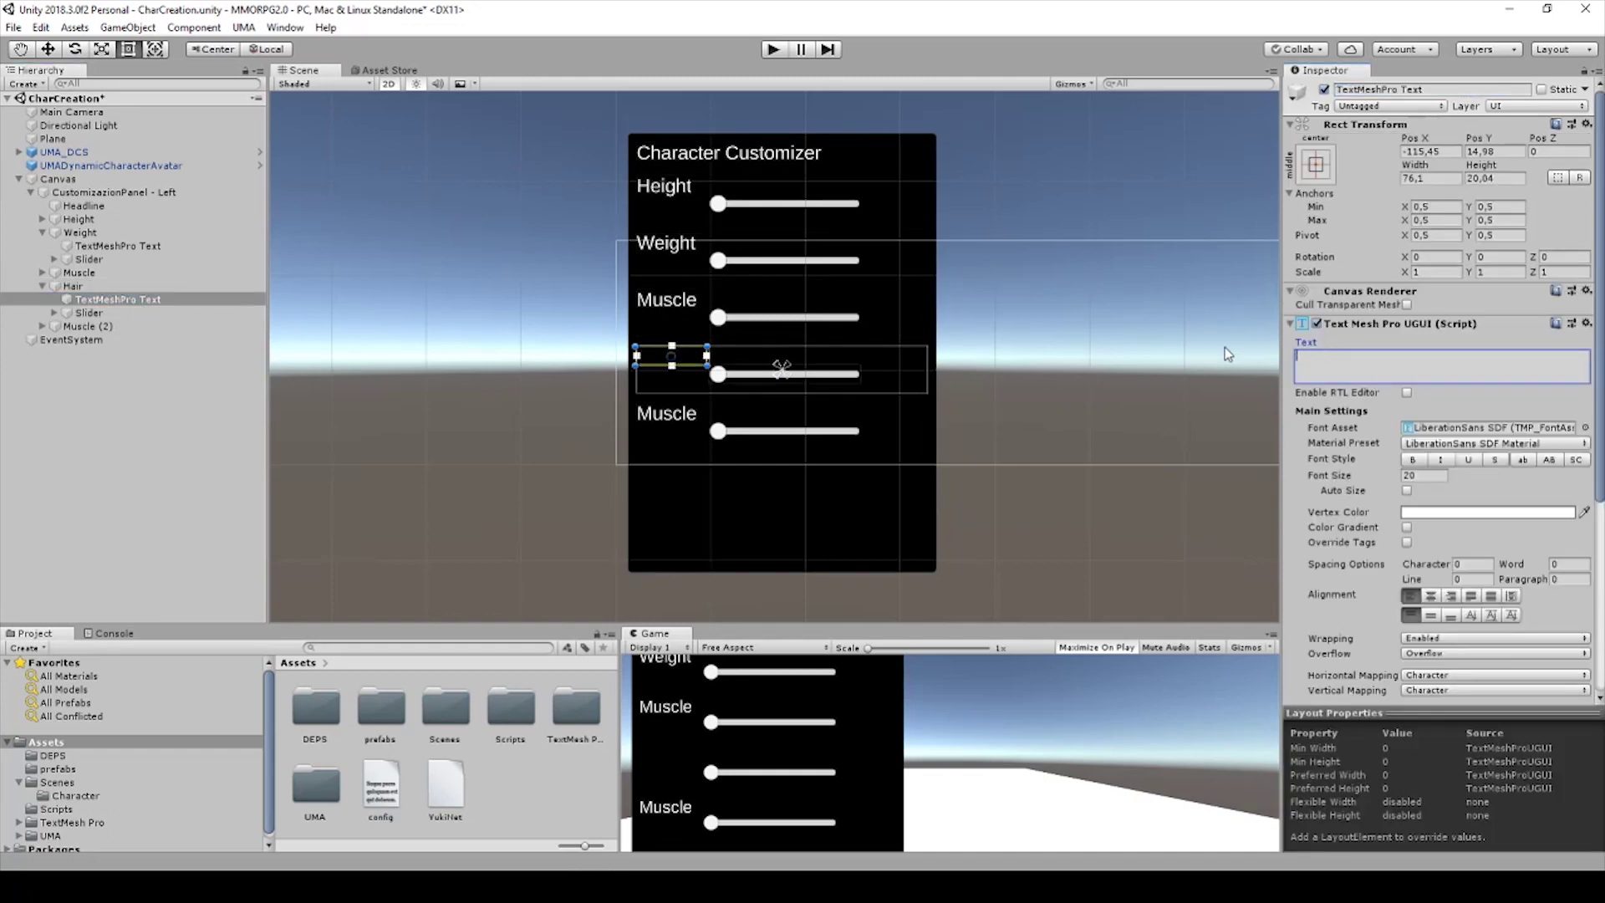
text(r)
key(ctrl+s)
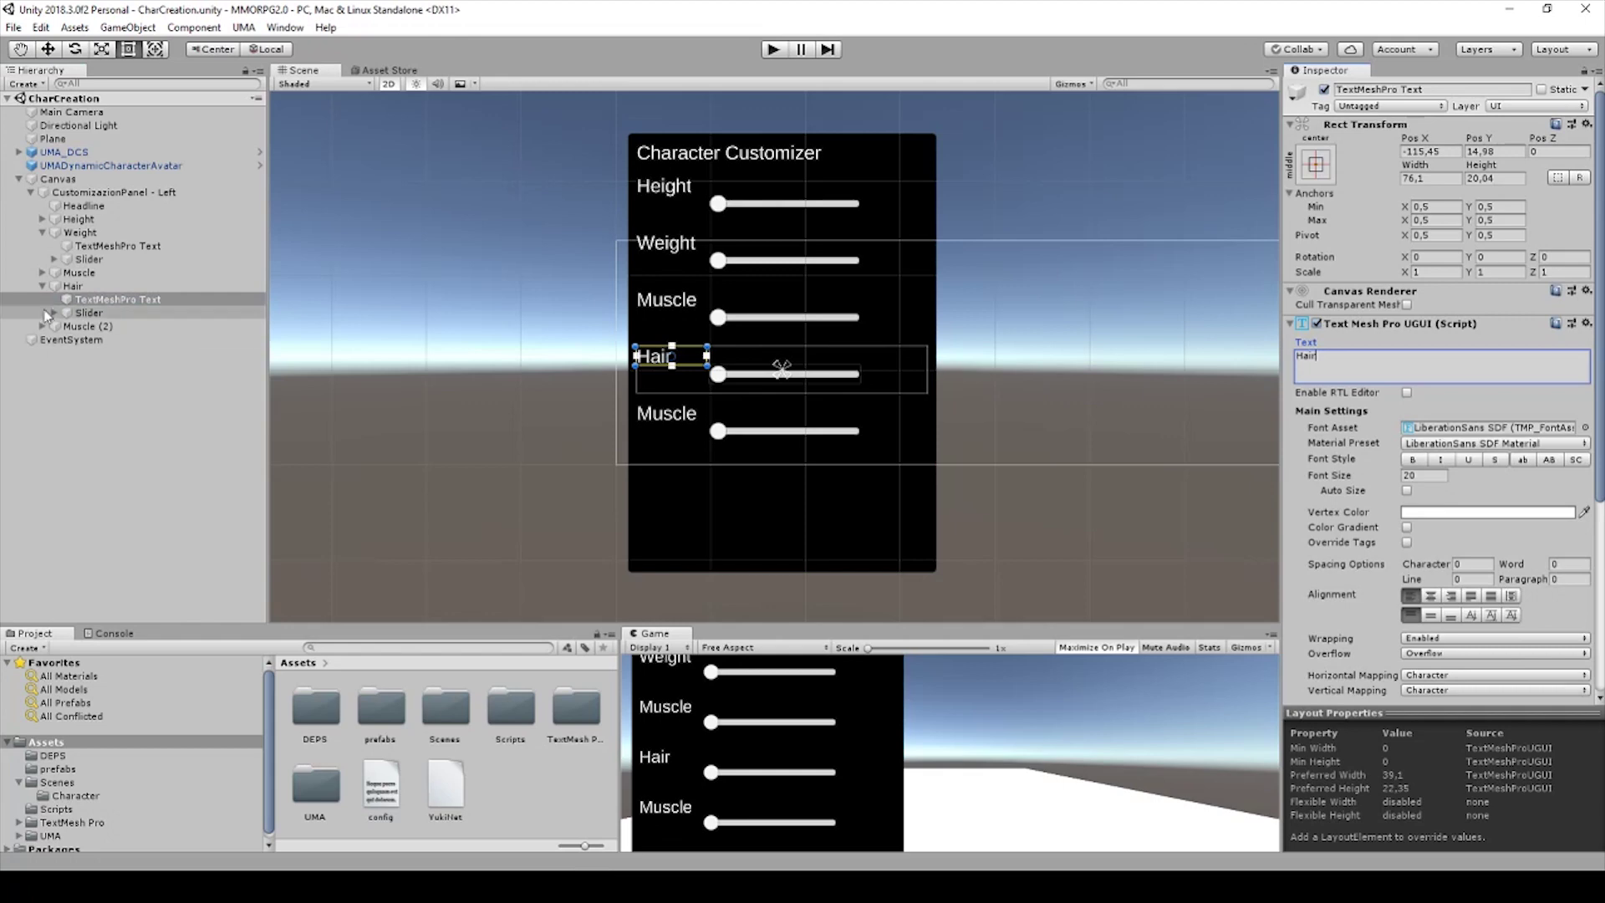
Rename the Muscle (2) row object to 'SkinColor'.
click(64, 328)
click(1432, 90)
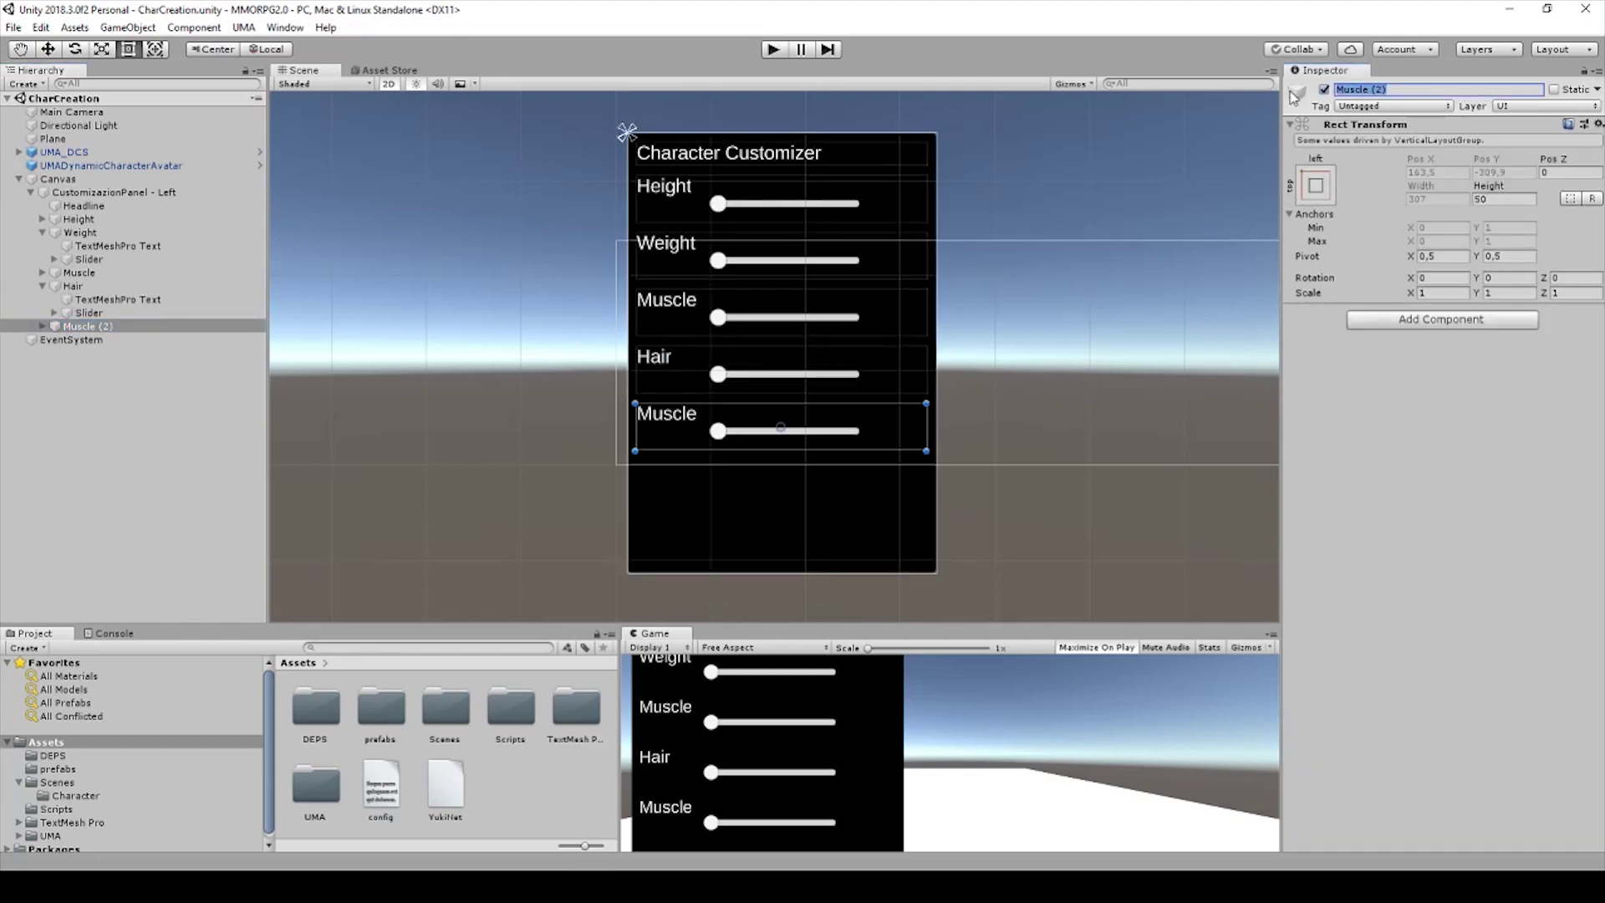
text(SkinColor)
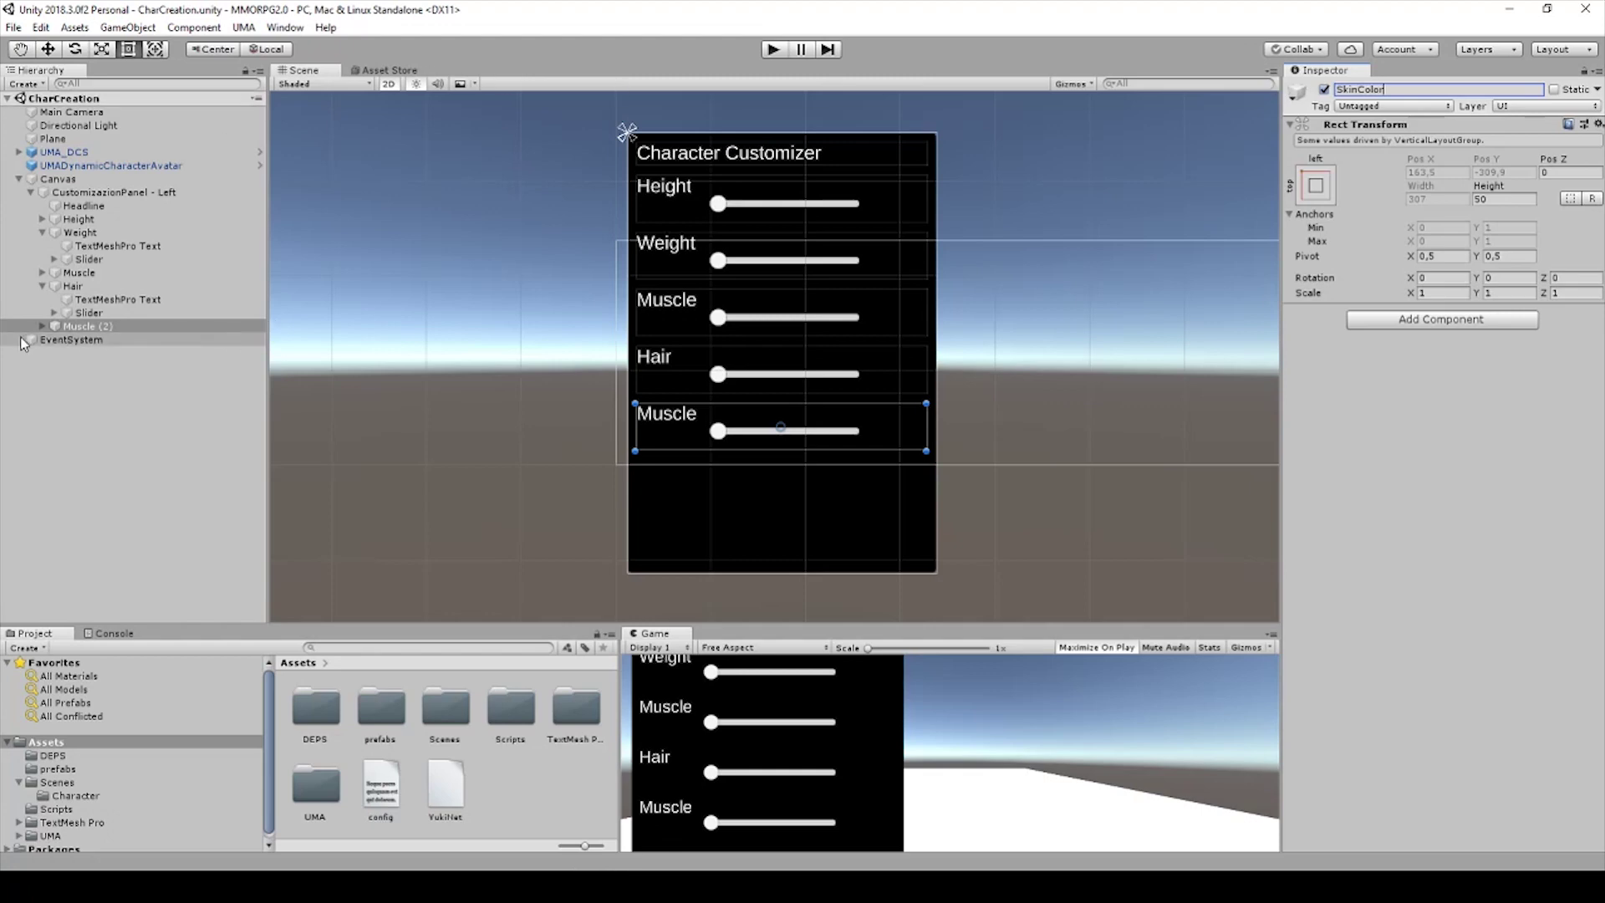
Change the fifth row's label text to 'SkinColor' and widen it to fit one line.
click(43, 326)
click(55, 333)
click(87, 339)
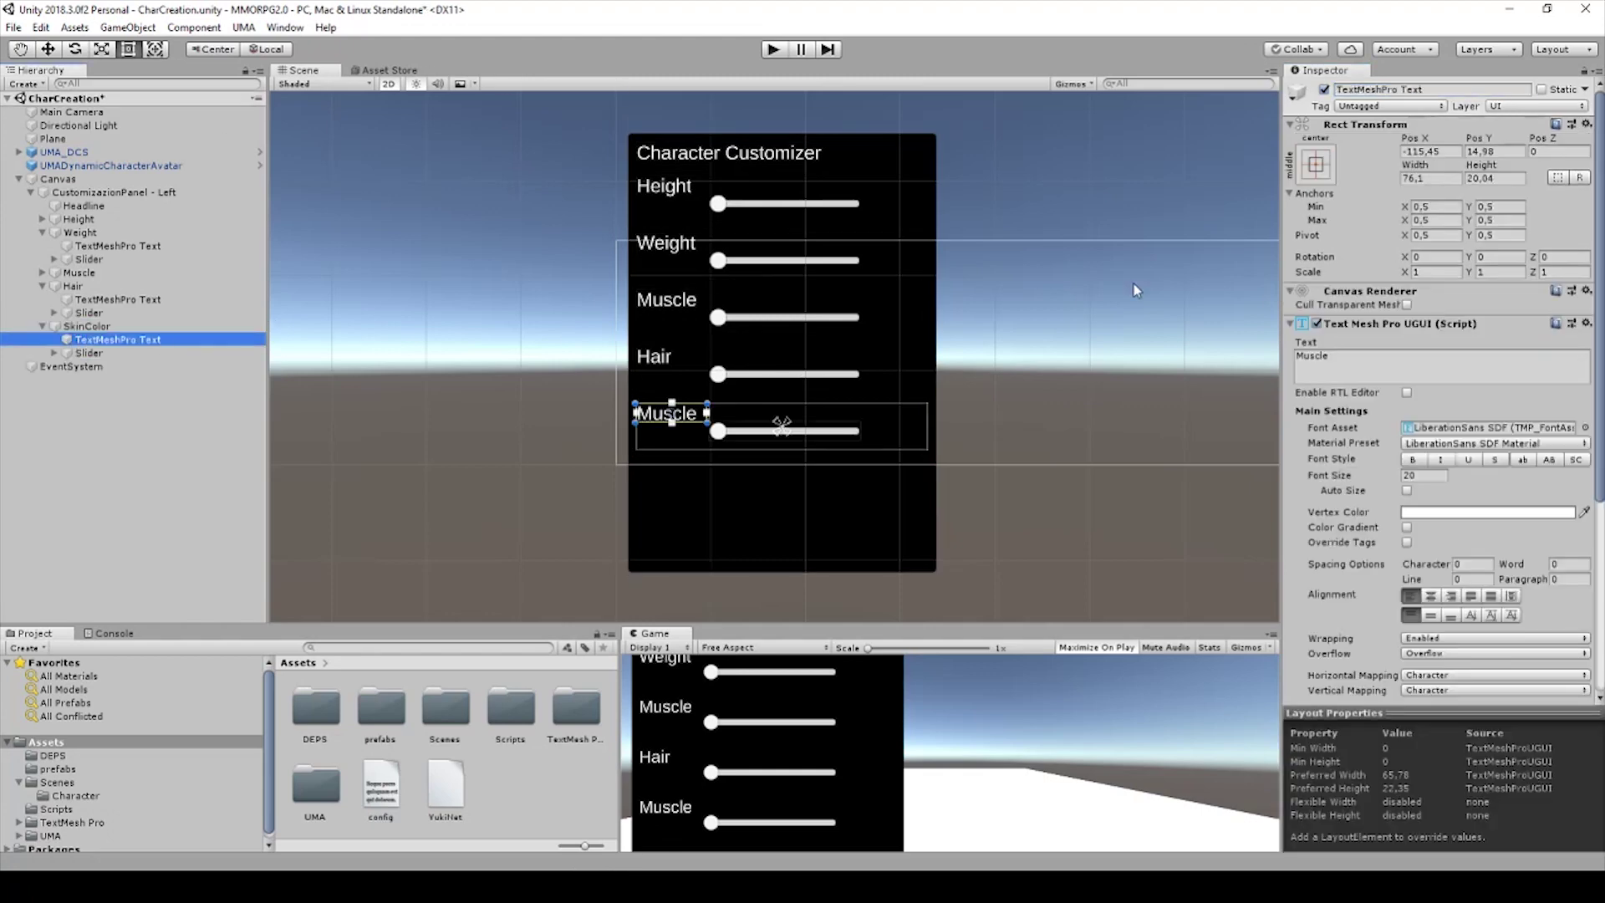
click(1413, 89)
click(1302, 356)
text(S)
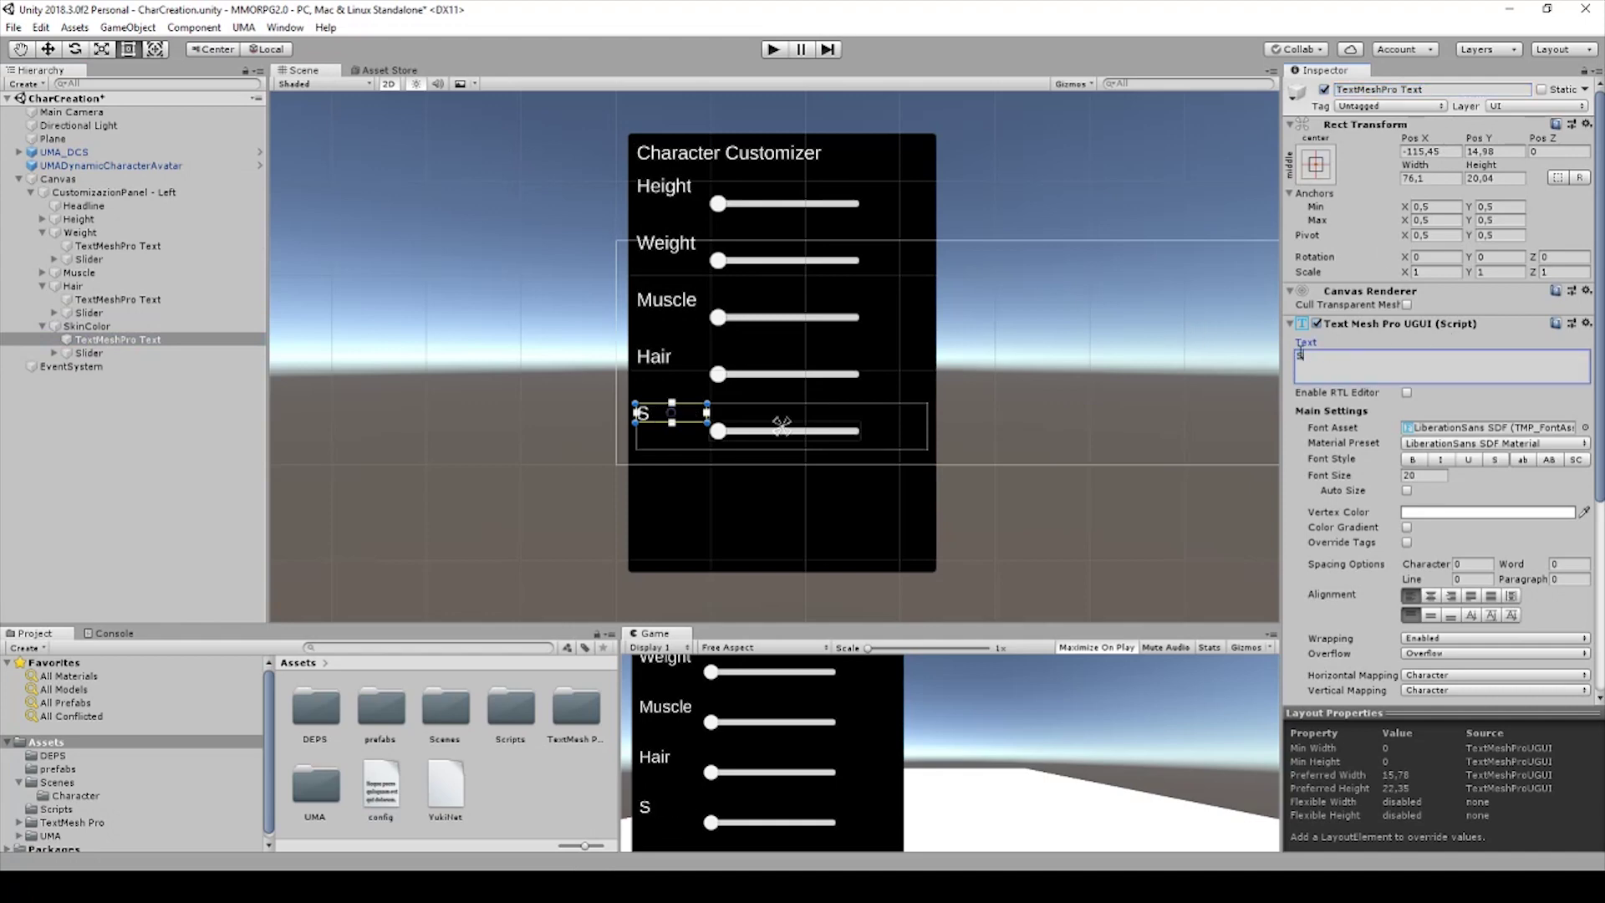
text(kinColor)
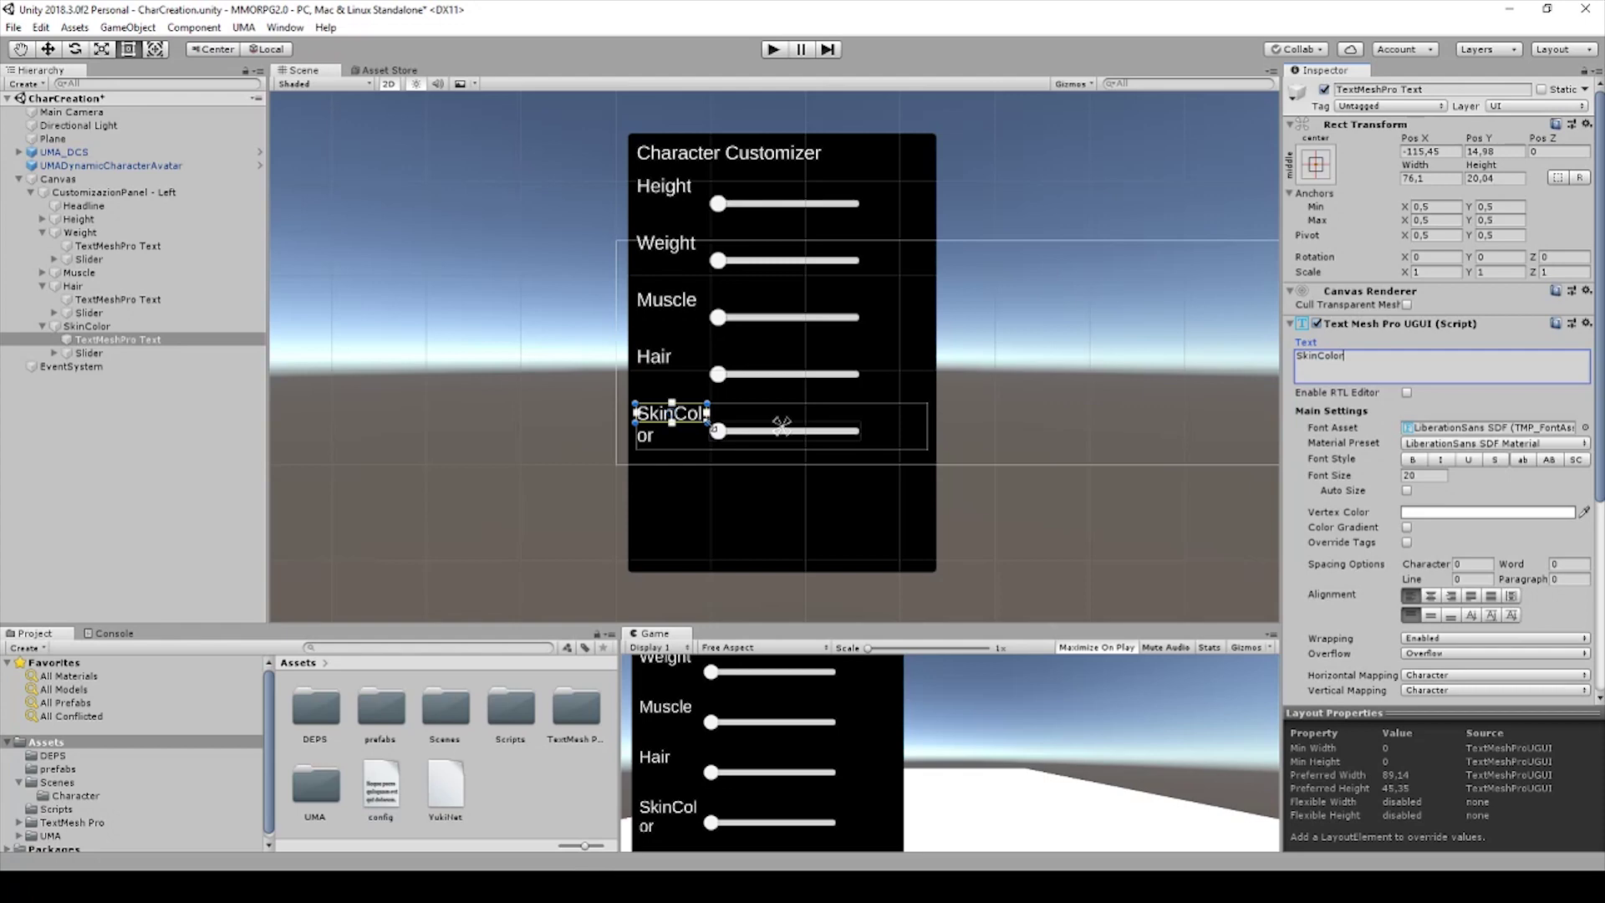
drag(708, 414, 726, 414)
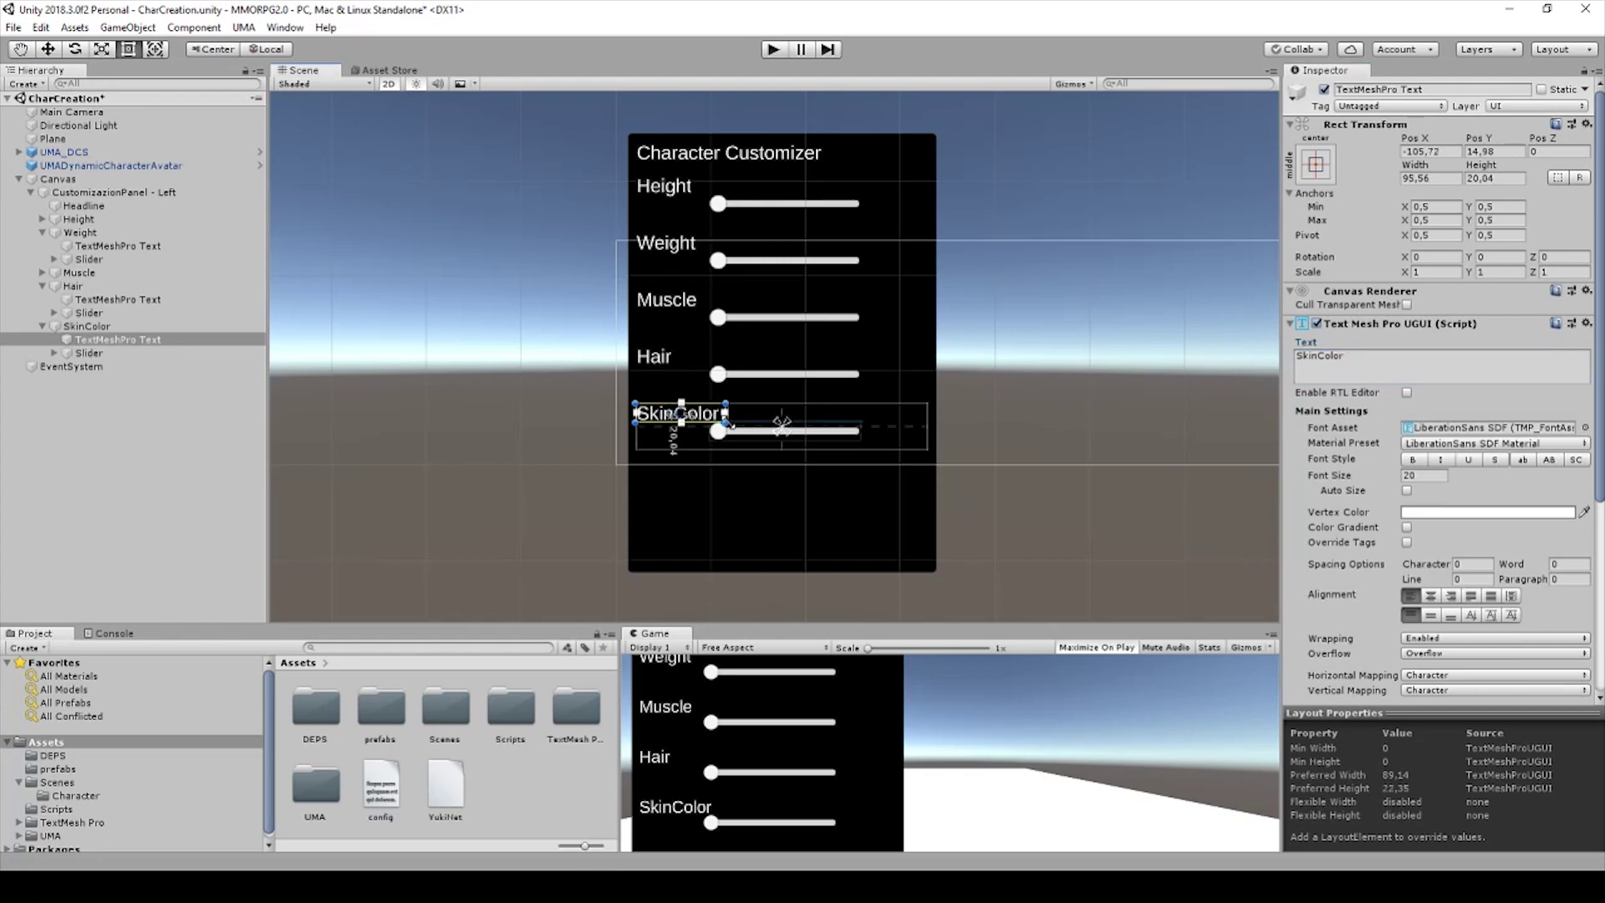
click(368, 435)
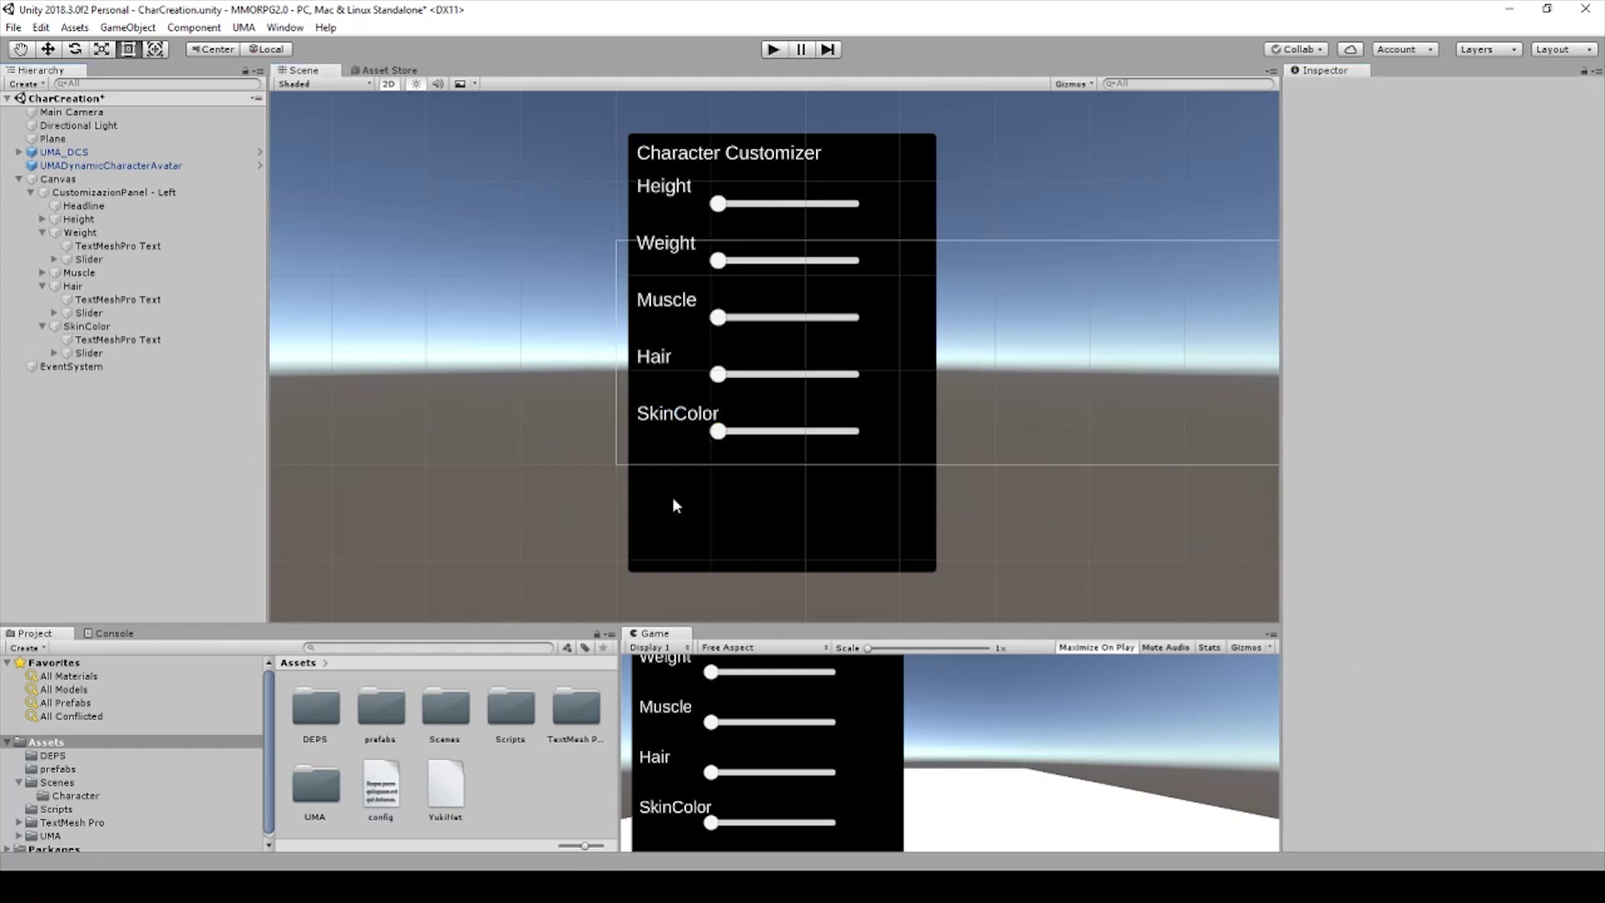
Correct the label to 'Skin Color', save the scene, and enter Play mode.
click(117, 339)
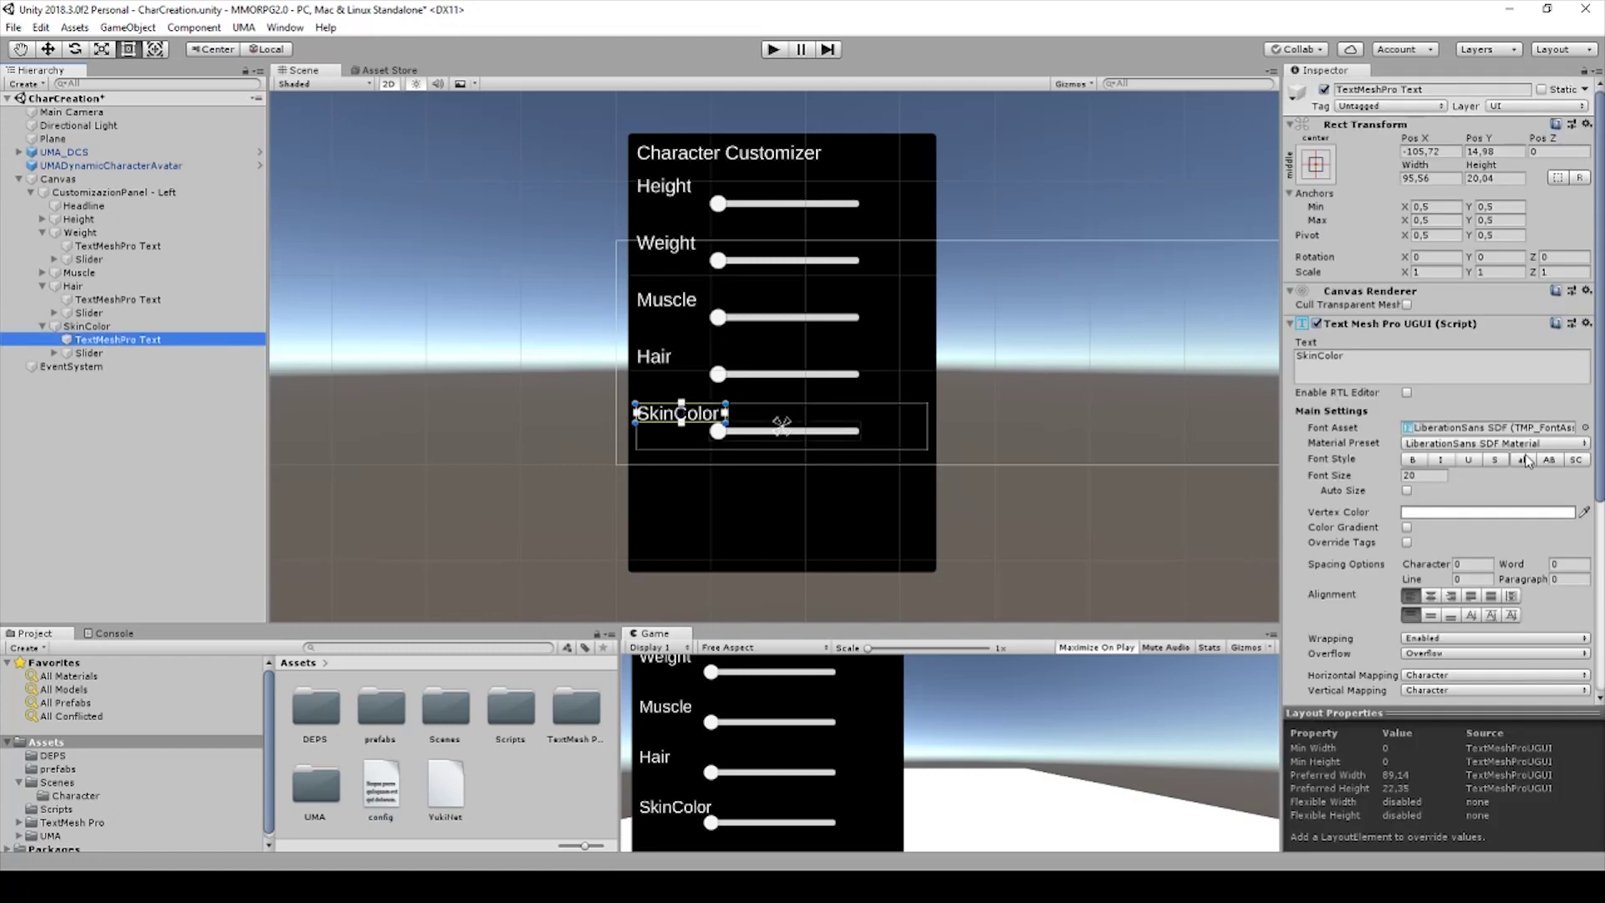
click(1320, 355)
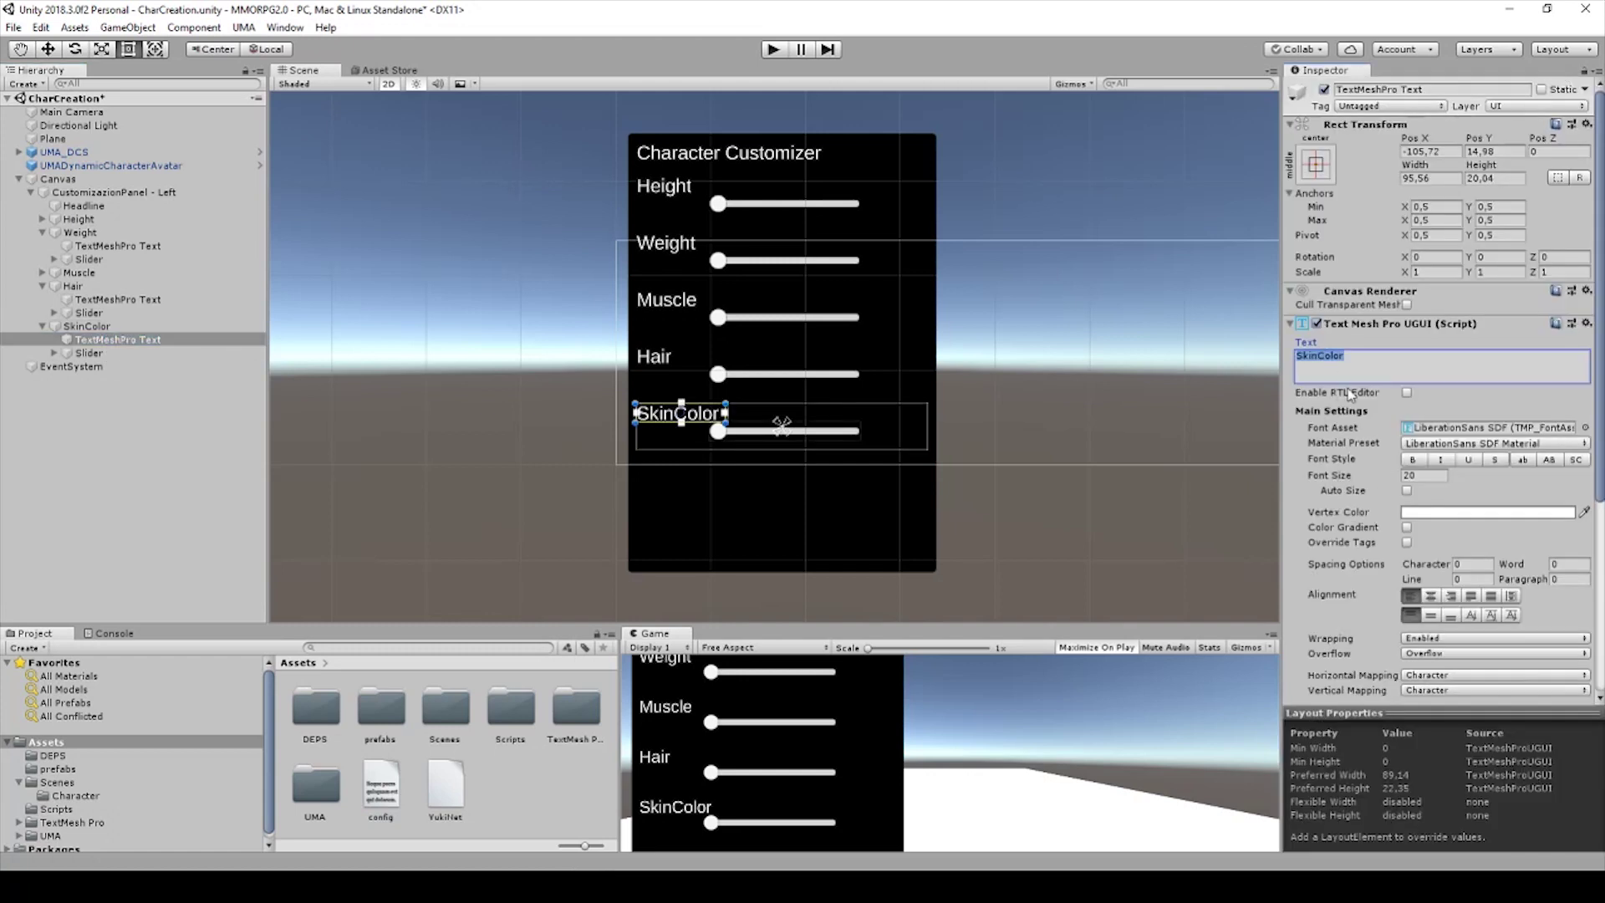
click(1314, 356)
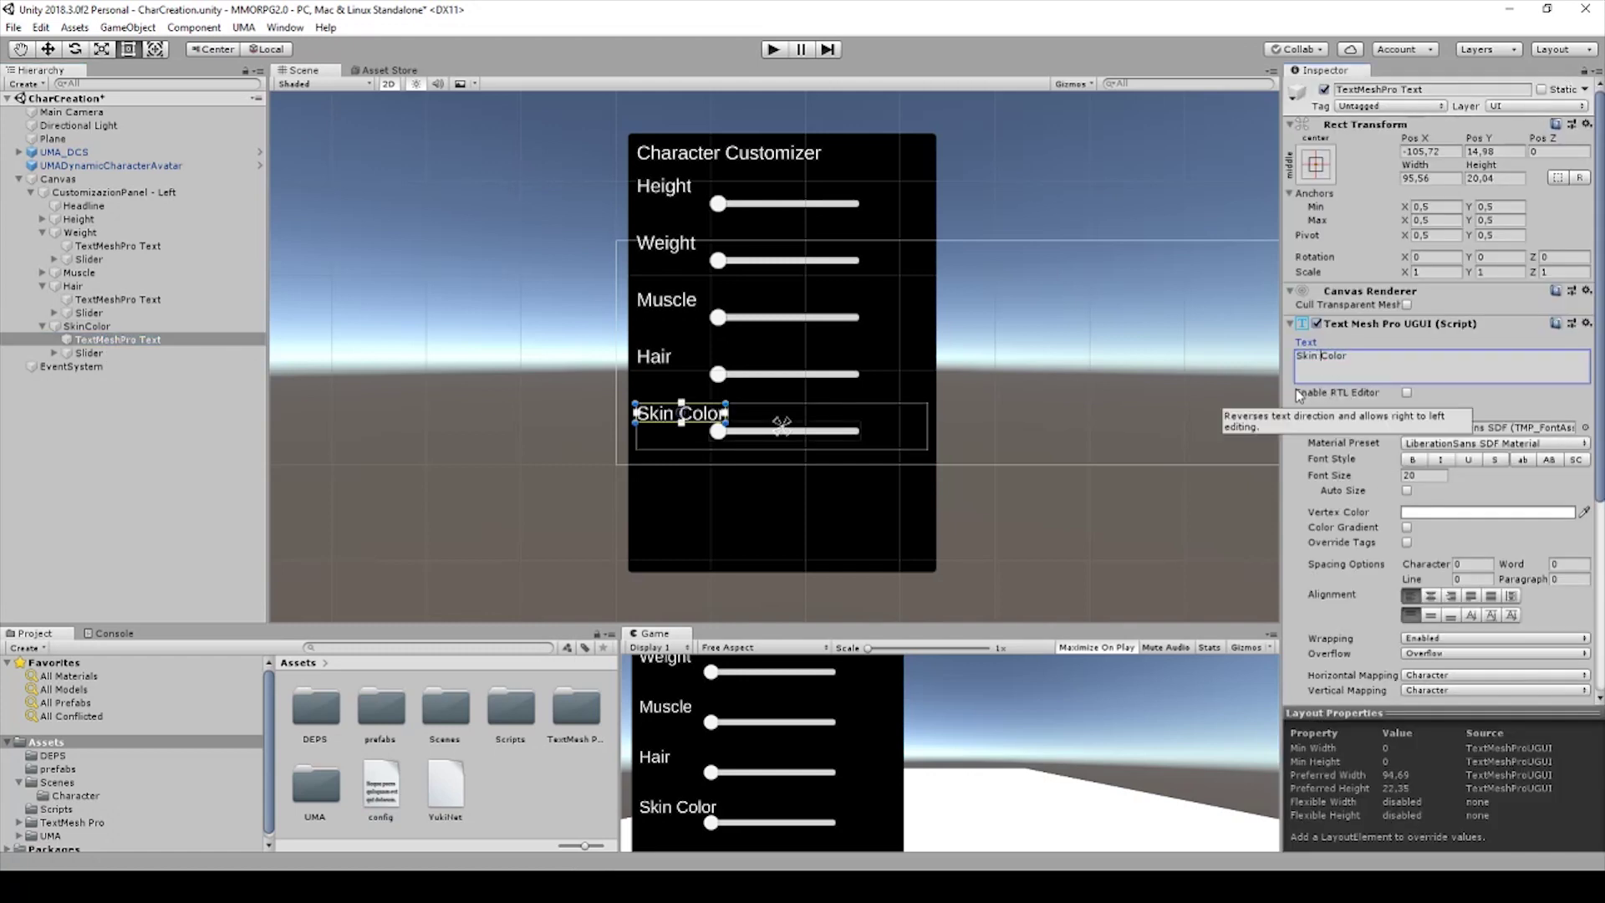
click(132, 408)
key(ctrl+s)
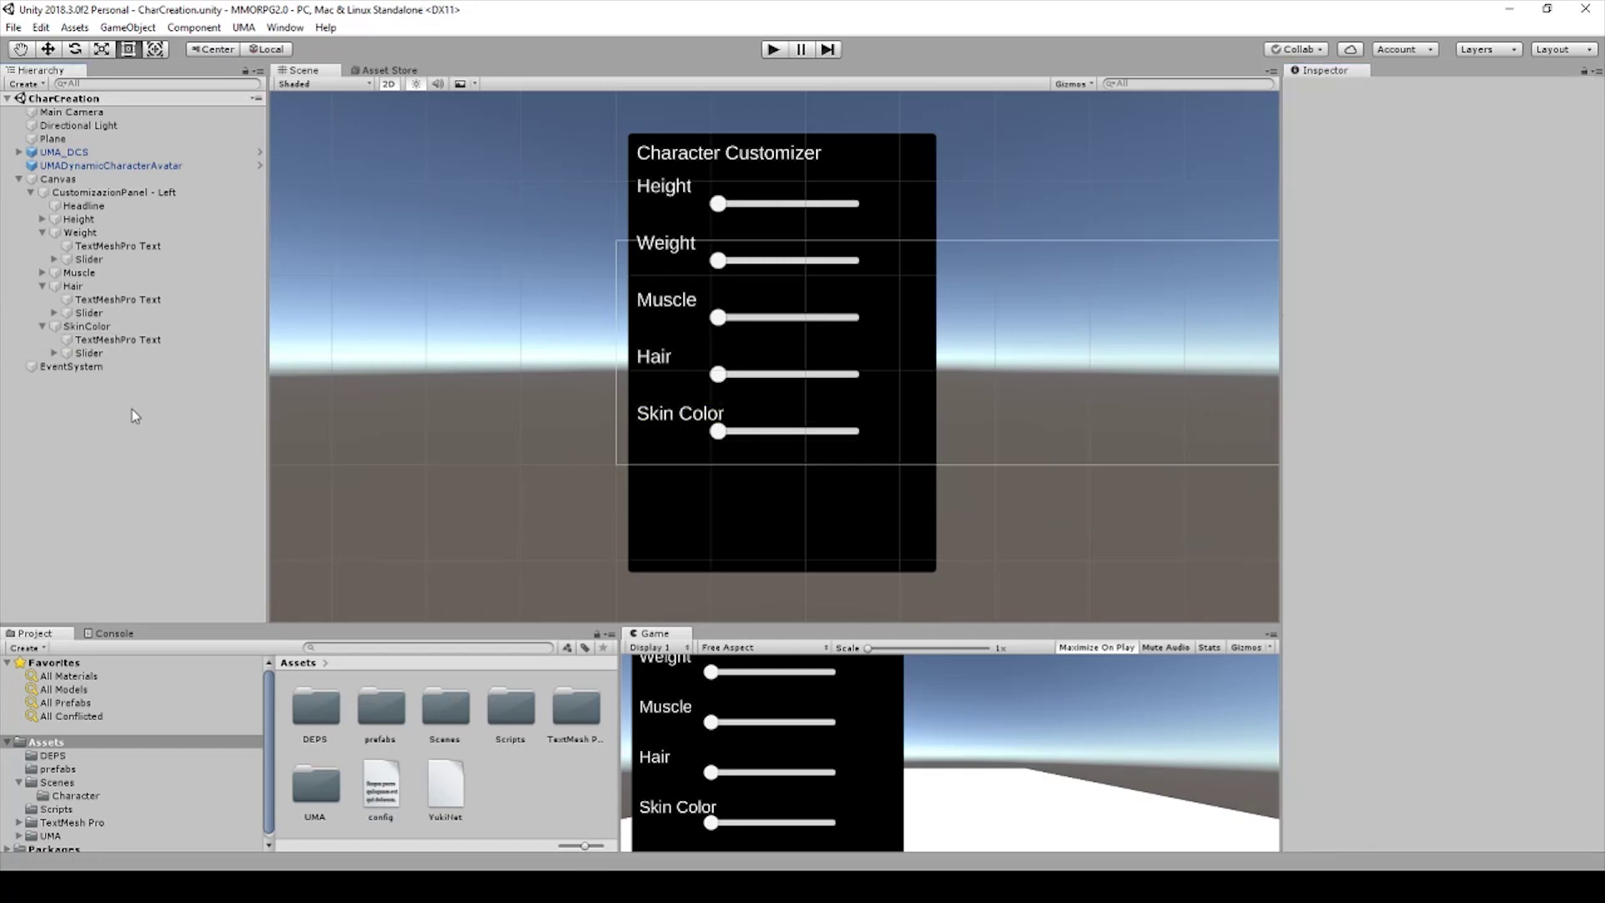
click(773, 52)
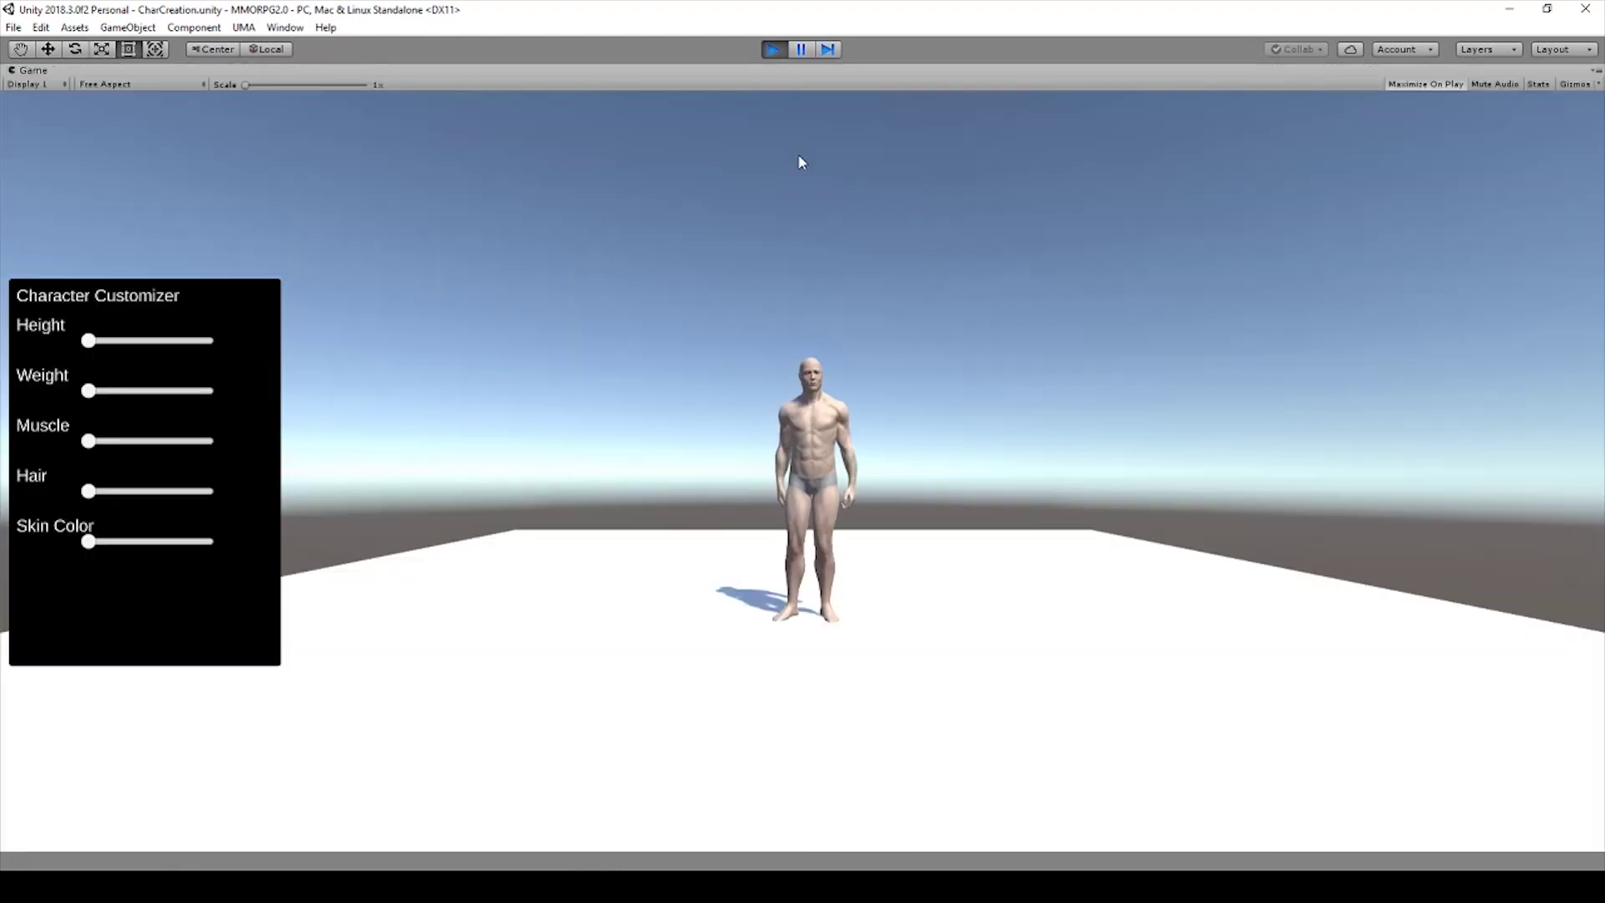
mouse_move(90, 542)
mouse_down()
mouse_move(208, 552)
mouse_move(92, 539)
mouse_up()
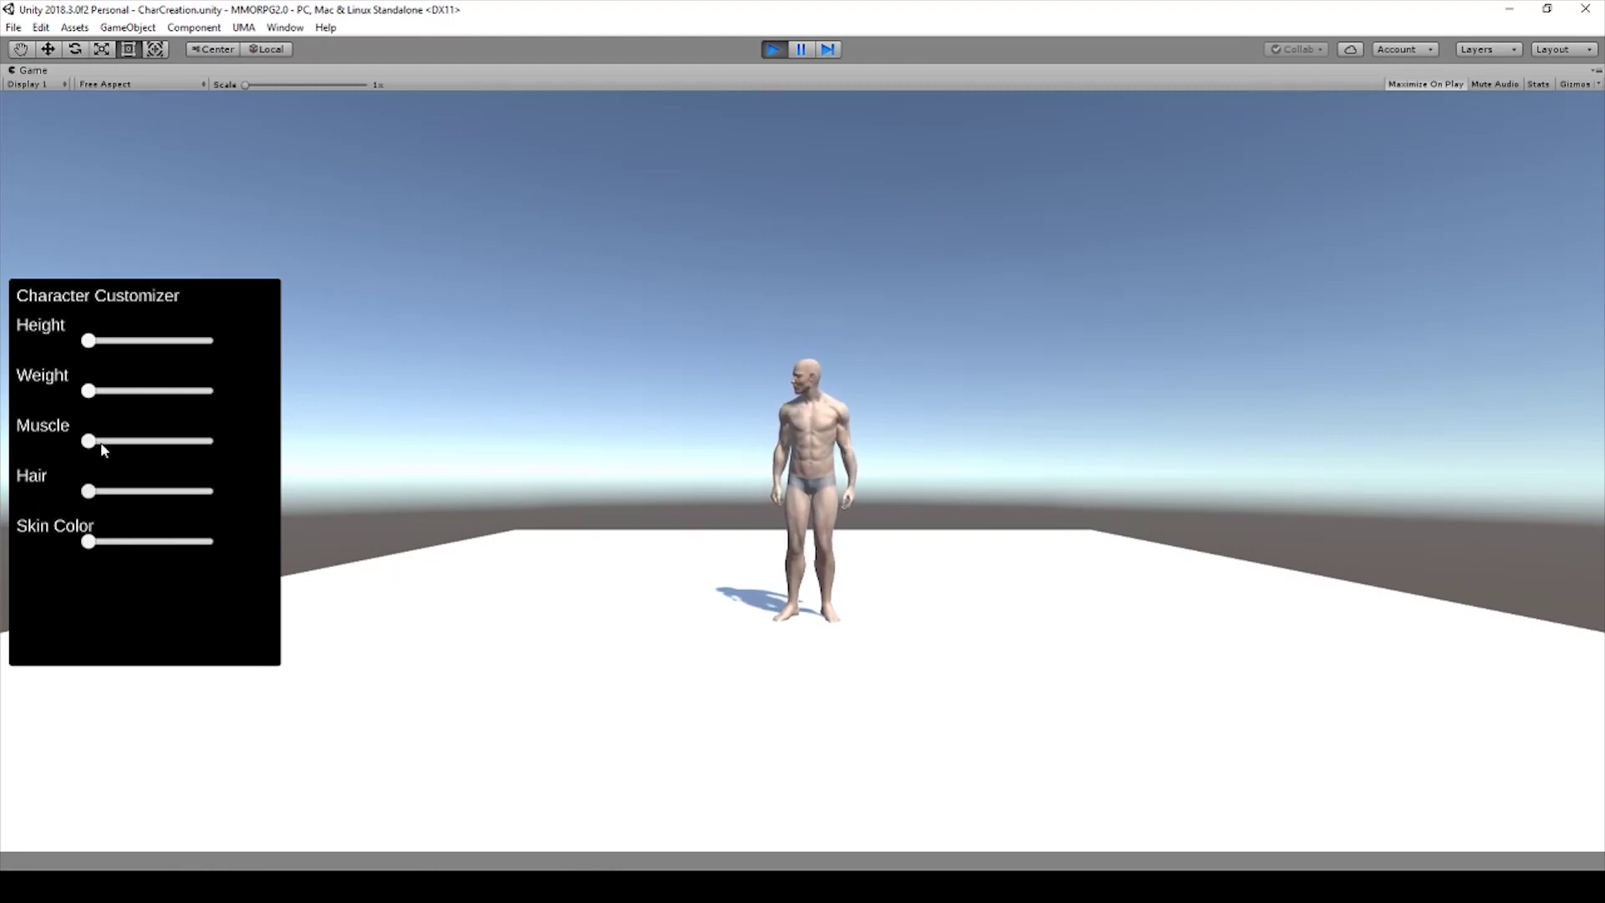
drag(89, 390, 87, 342)
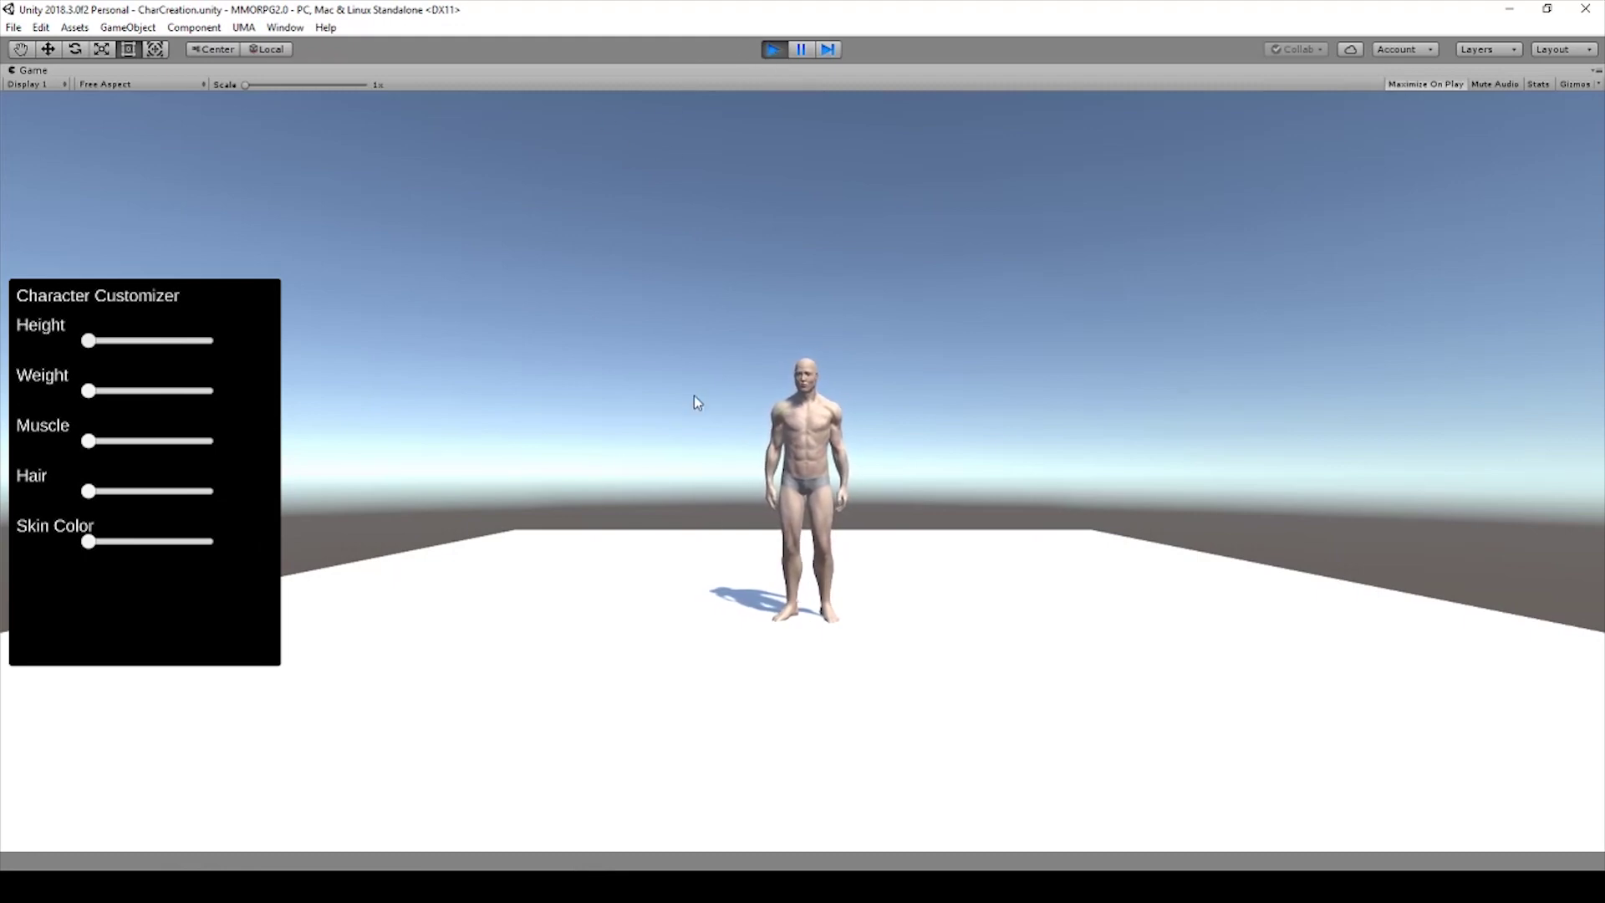
click(775, 50)
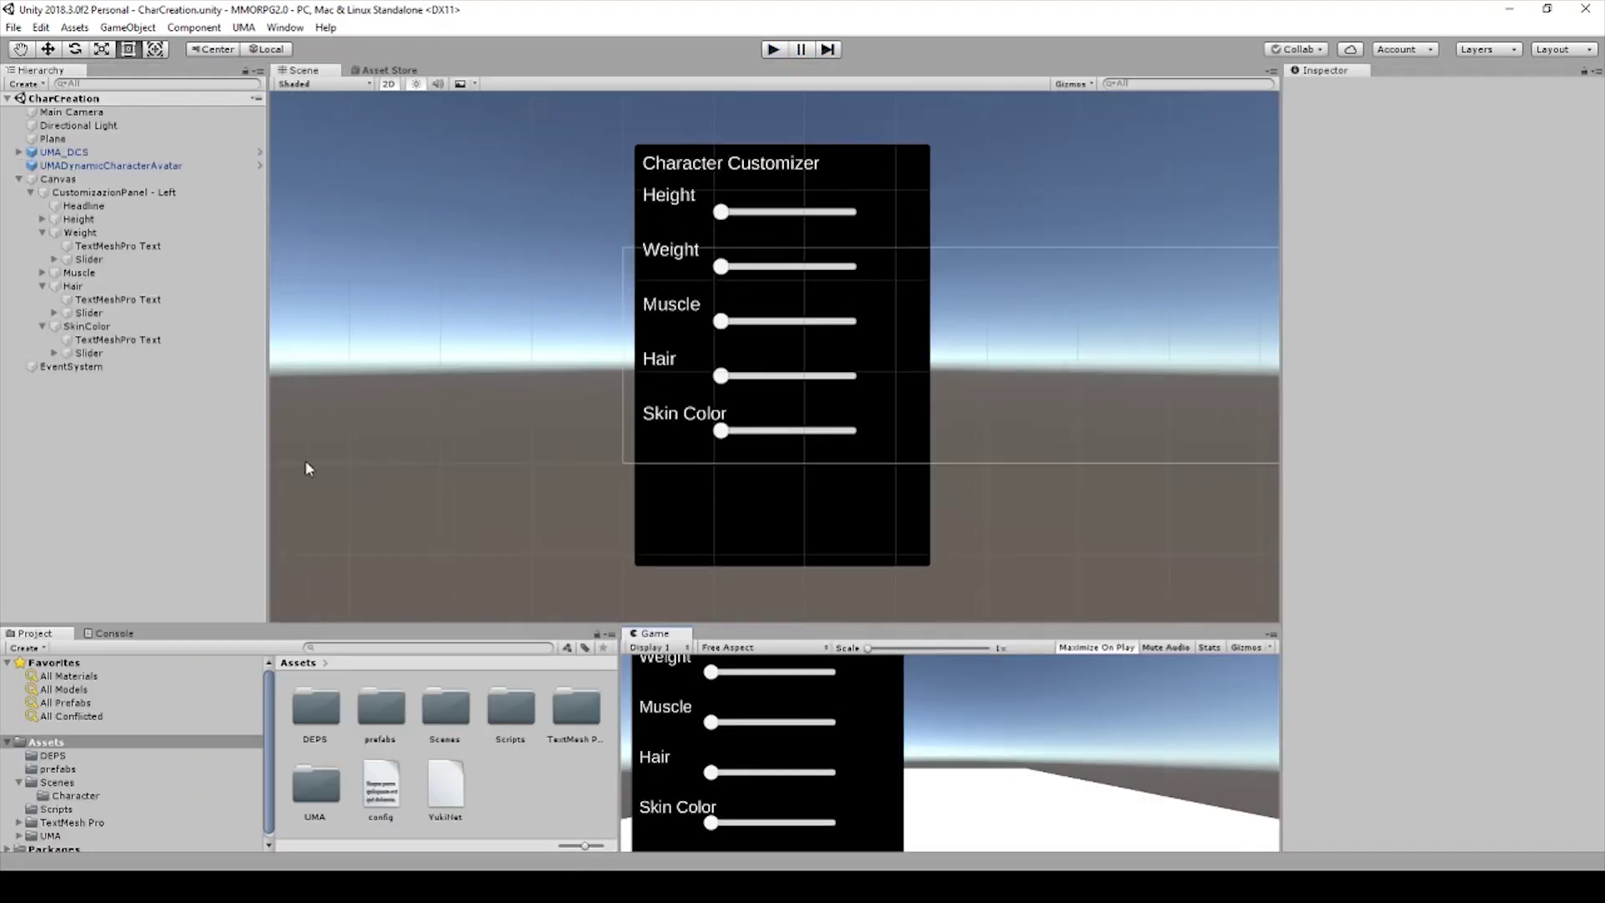
Select CustomizazionPanel - Left under Canvas and fold its slider rows away.
click(46, 179)
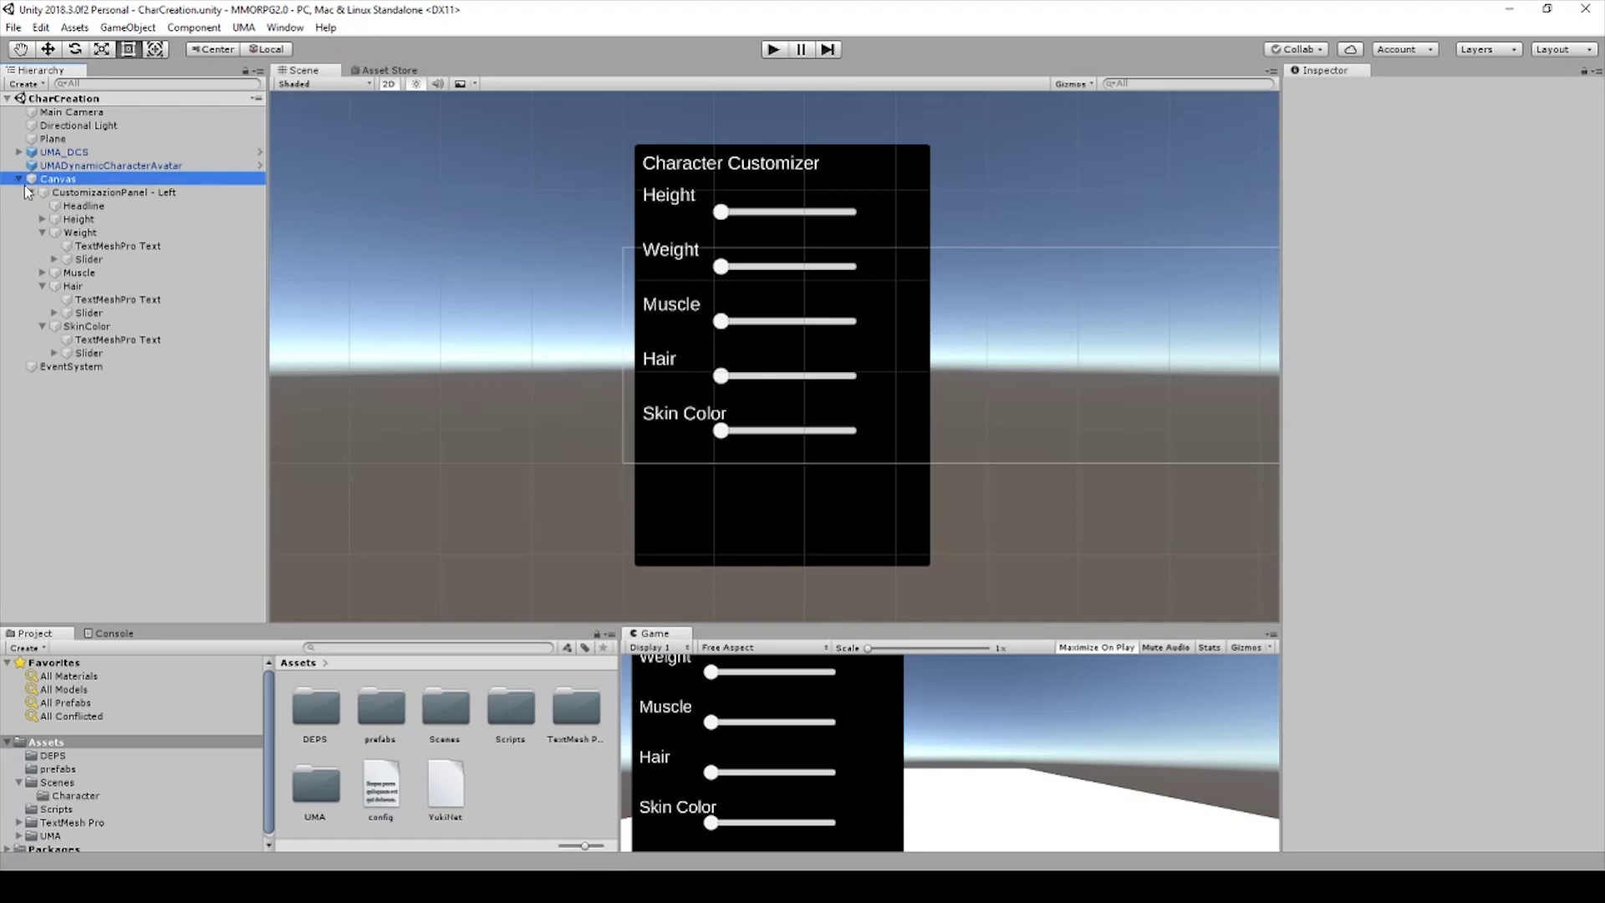
click(36, 195)
click(32, 193)
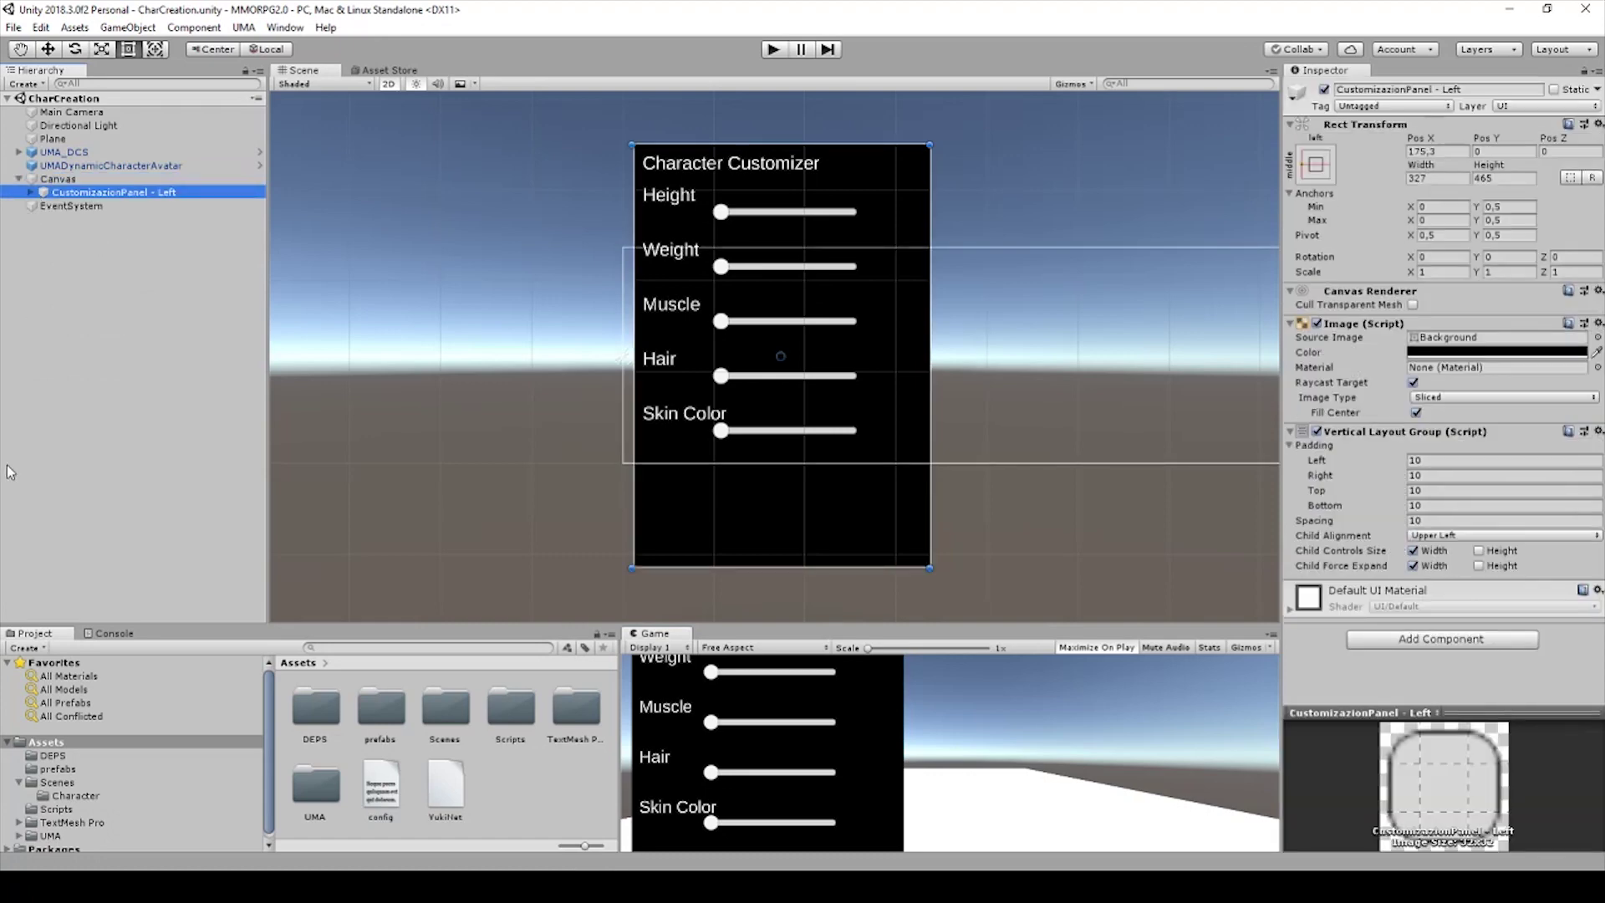